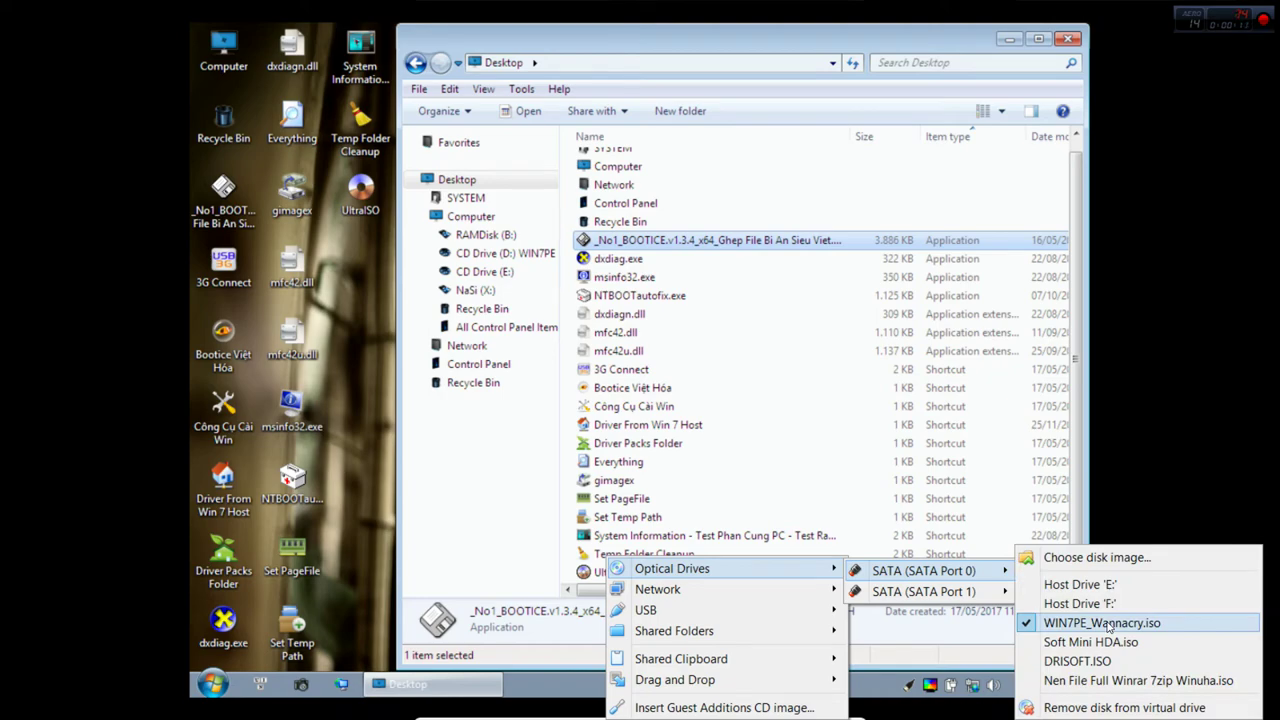
Mount "File Test Virut Wannacry Chuan.iso" from the Du Lieu Duy folder on Local Disk (D:) in the SATA Port 0 optical drive.
left_click(1093, 556)
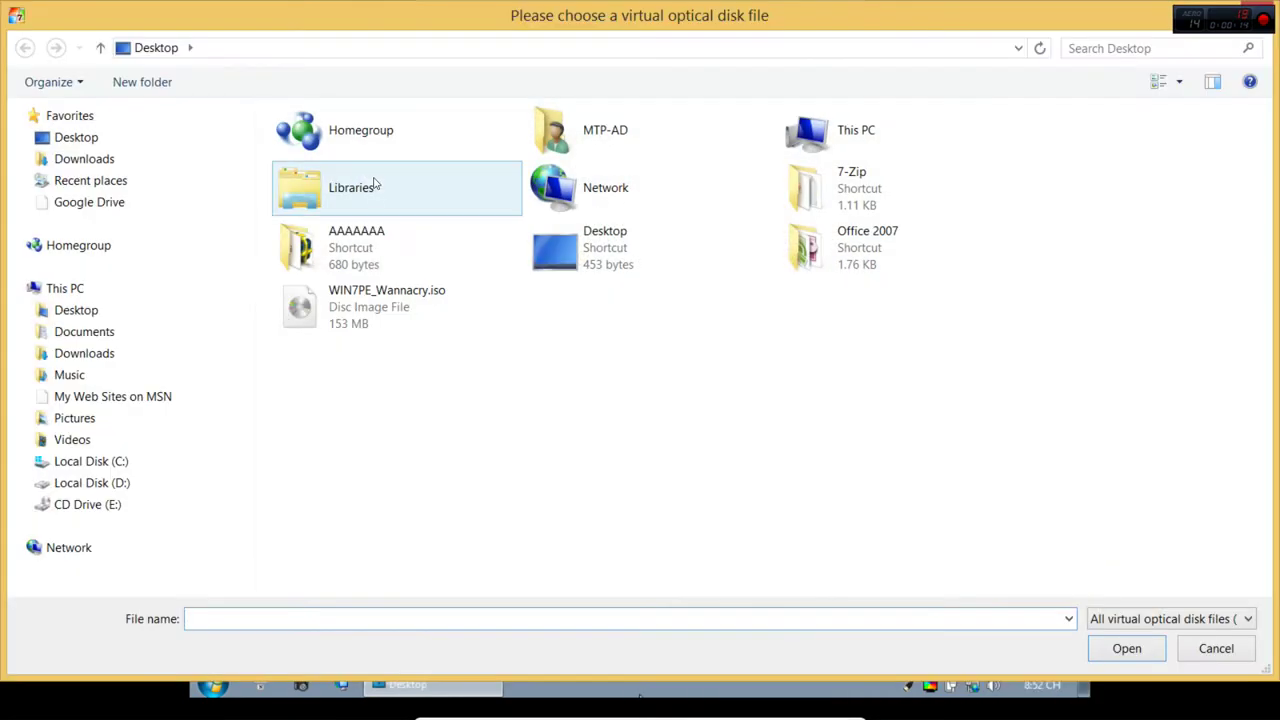
left_click(24, 483)
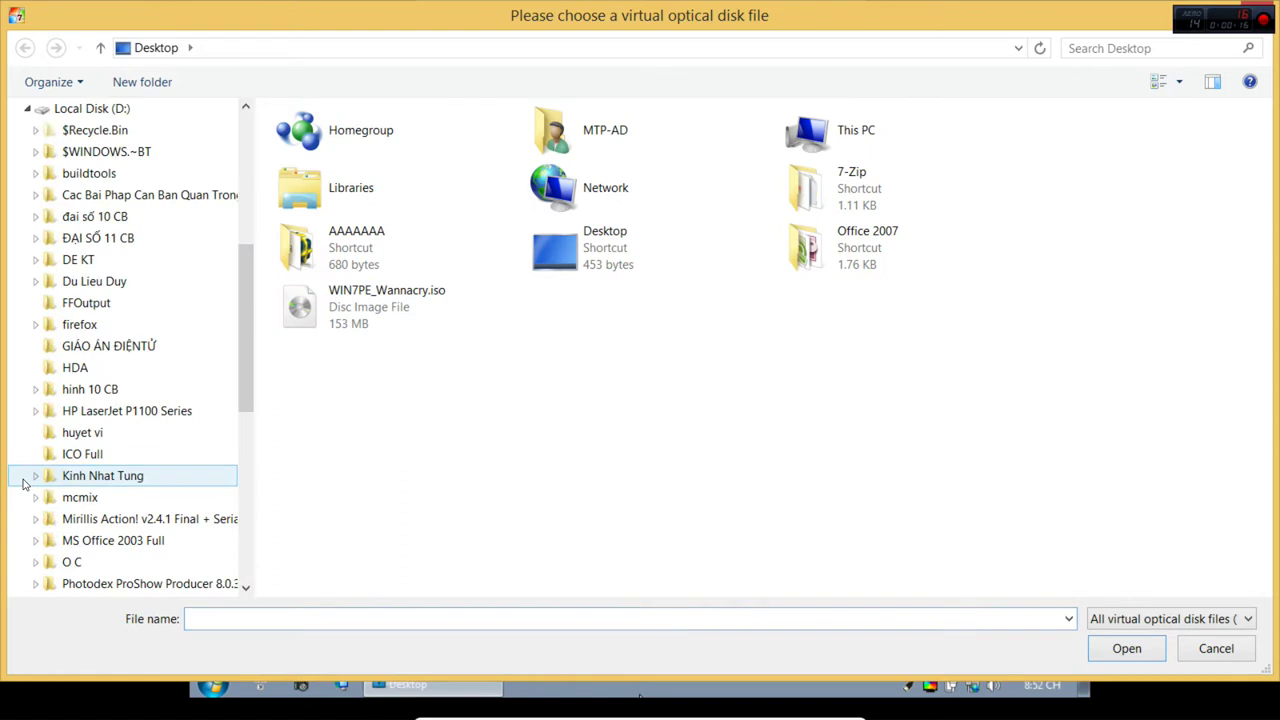
left_click(33, 281)
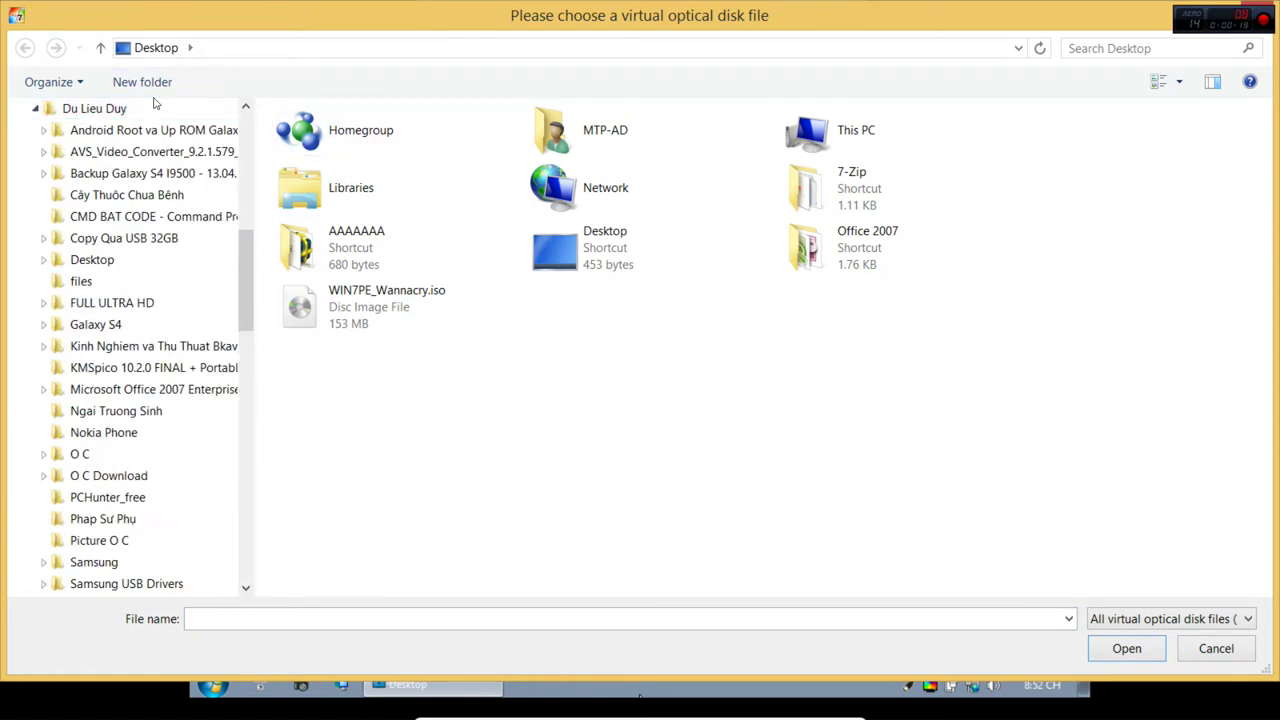
left_click(125, 110)
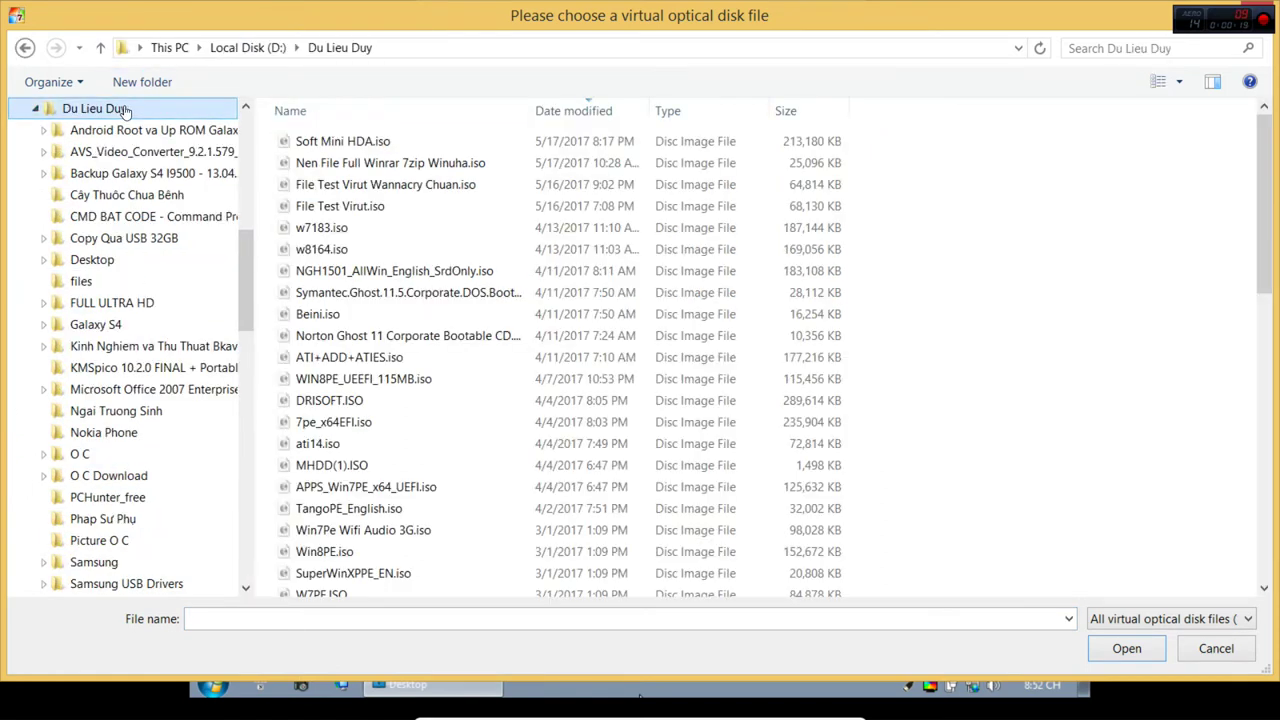
left_click(430, 184)
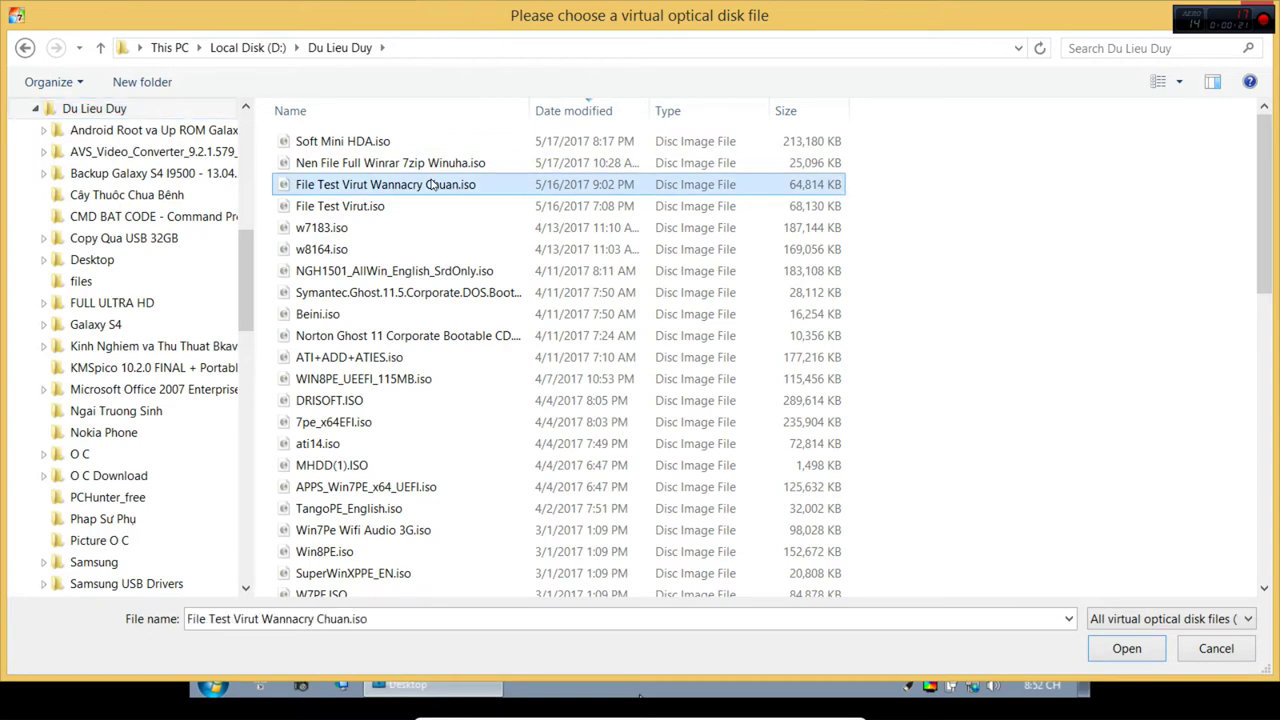
left_click(1125, 652)
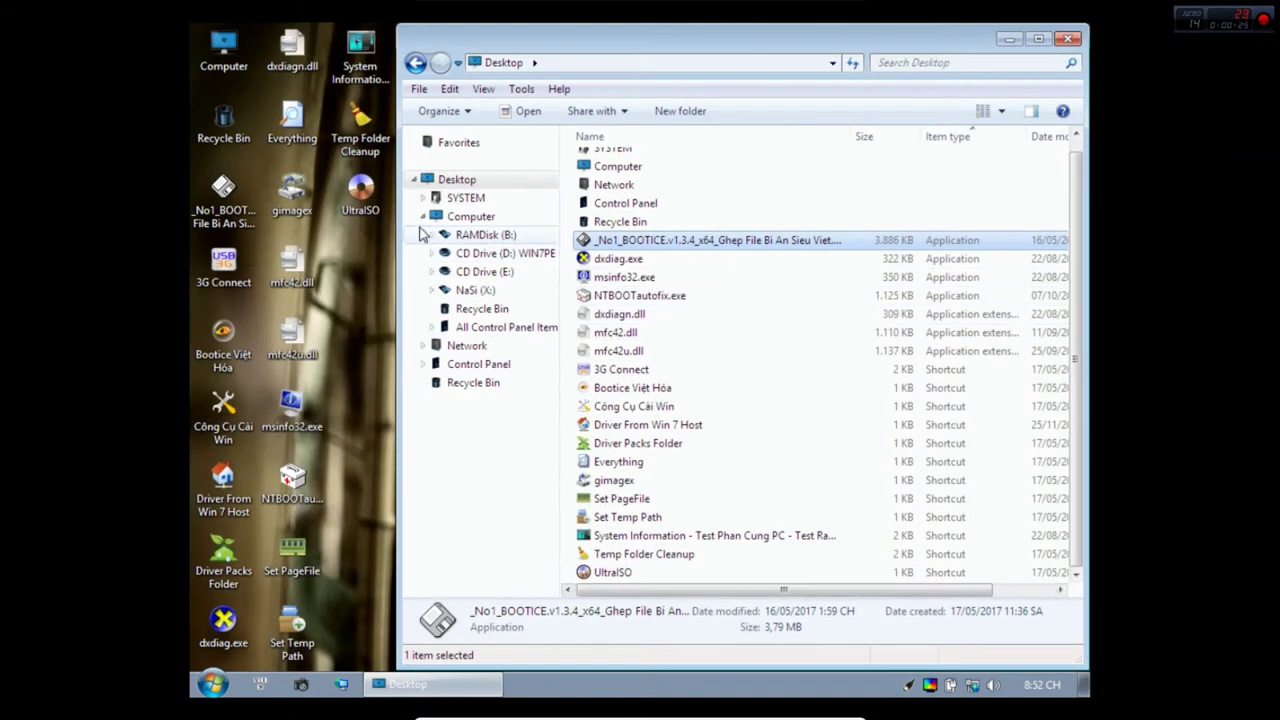
Copy all the contents of the File Test Virut disc in CD Drive (D:) to the NaSi (X:) drive.
left_click(493, 256)
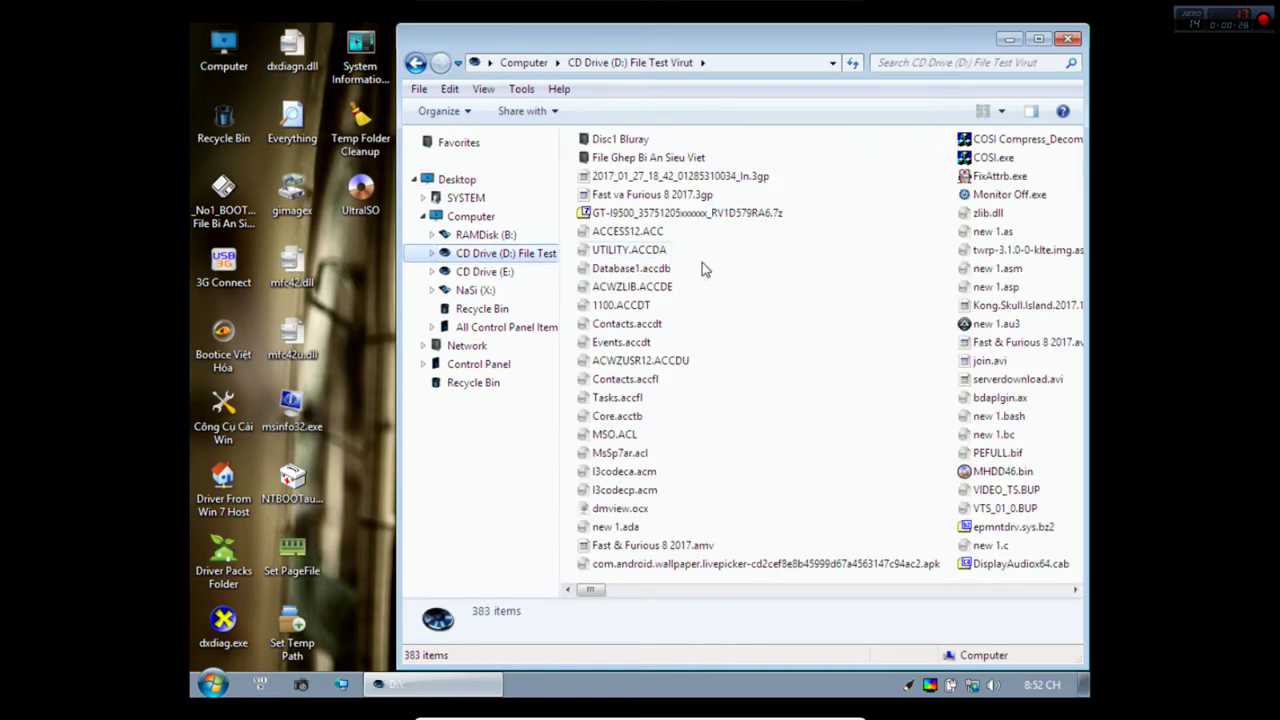
left_click(645, 270)
key("ctrl+a")
right_click(645, 278)
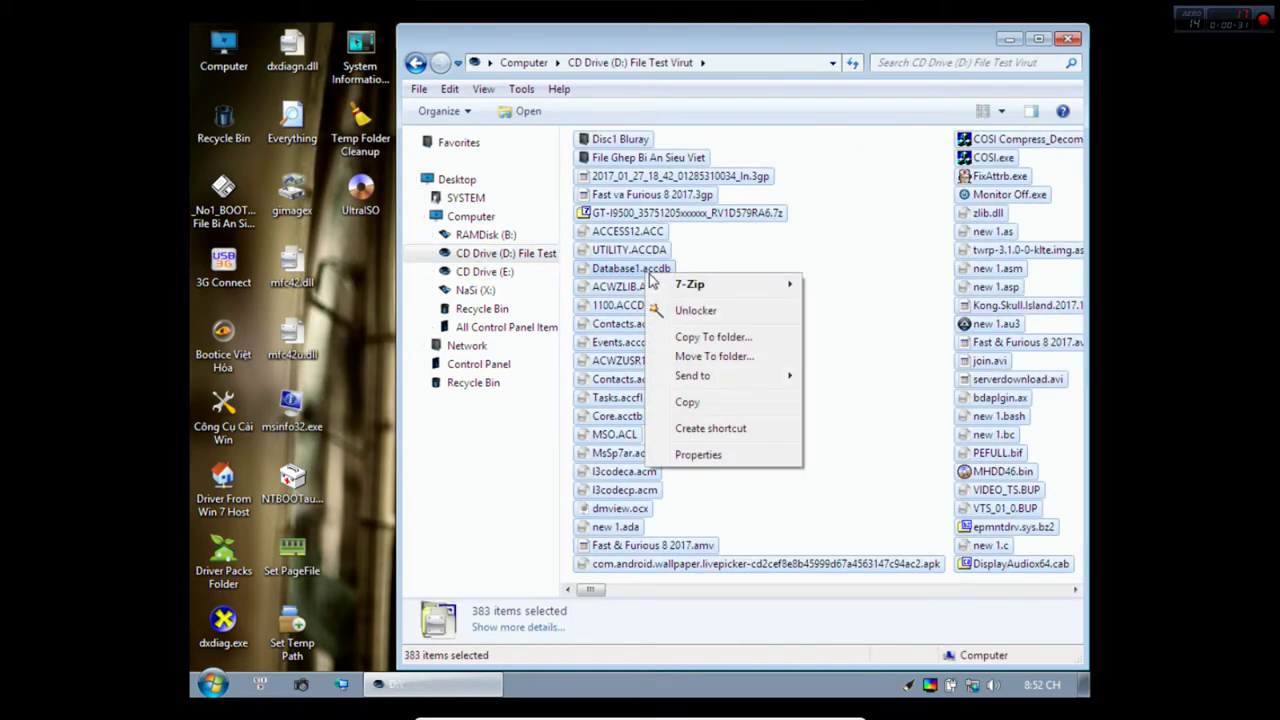
left_click(699, 410)
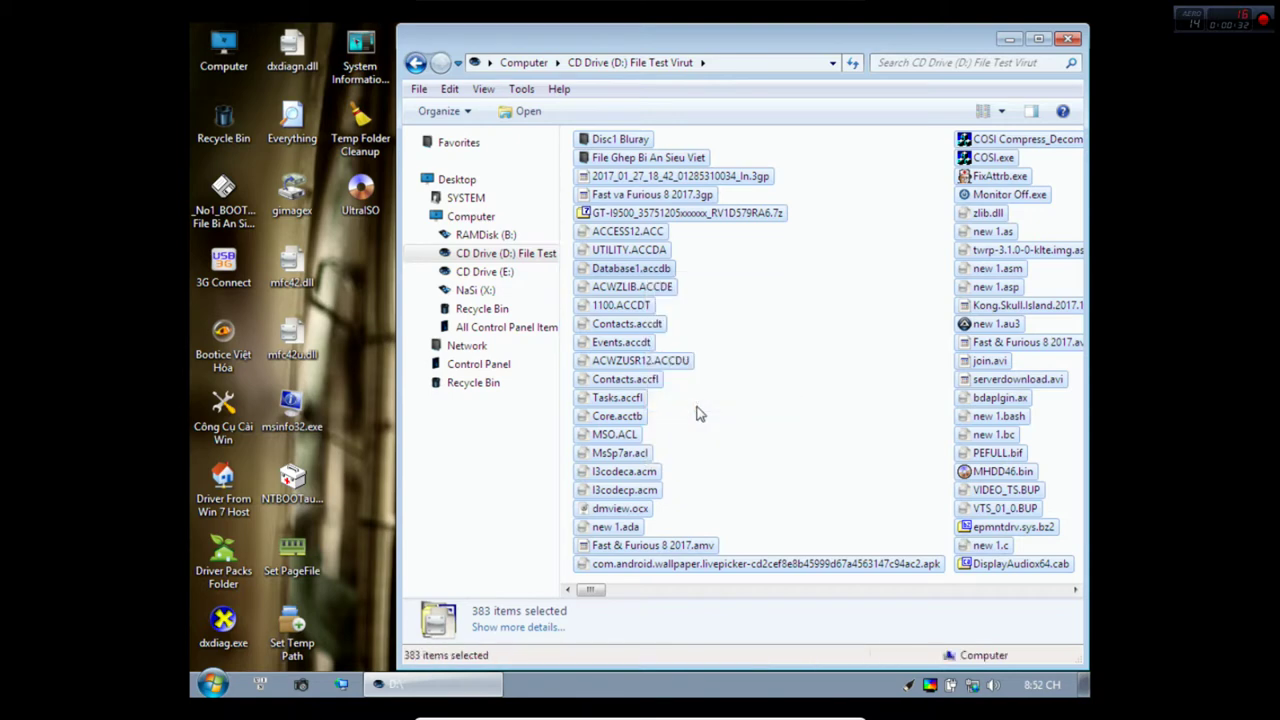
right_click(483, 294)
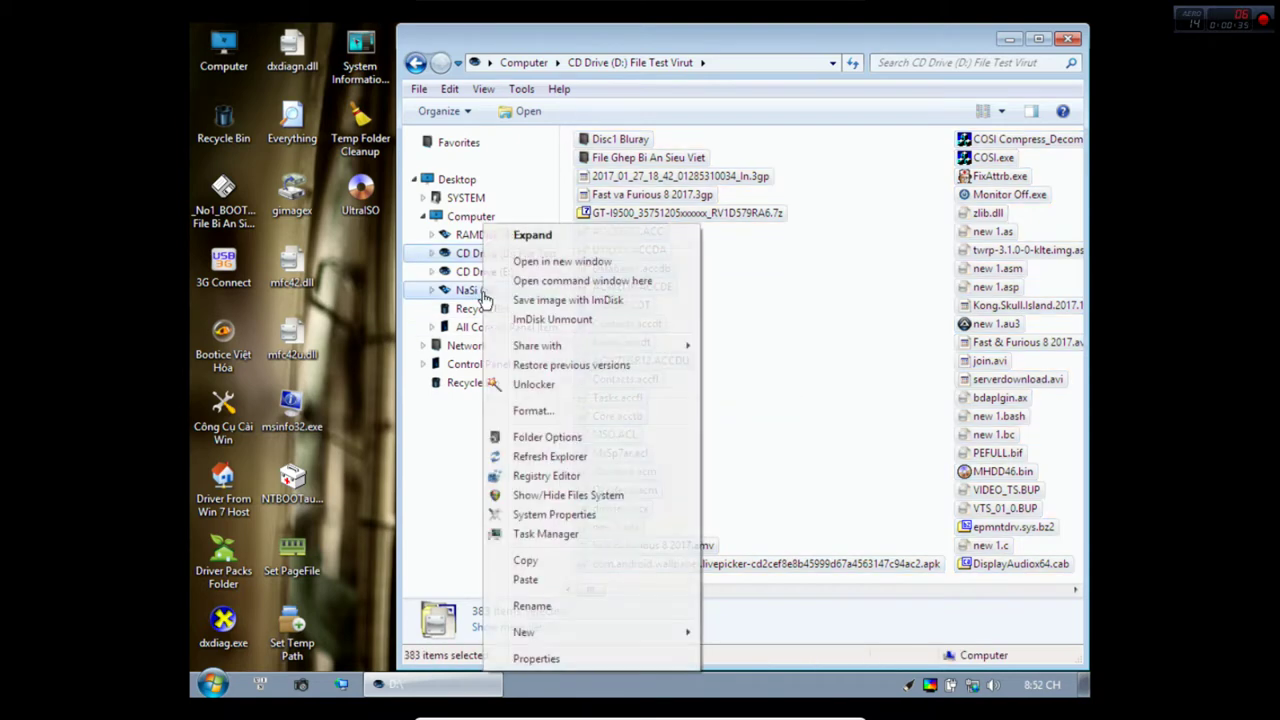
left_click(530, 581)
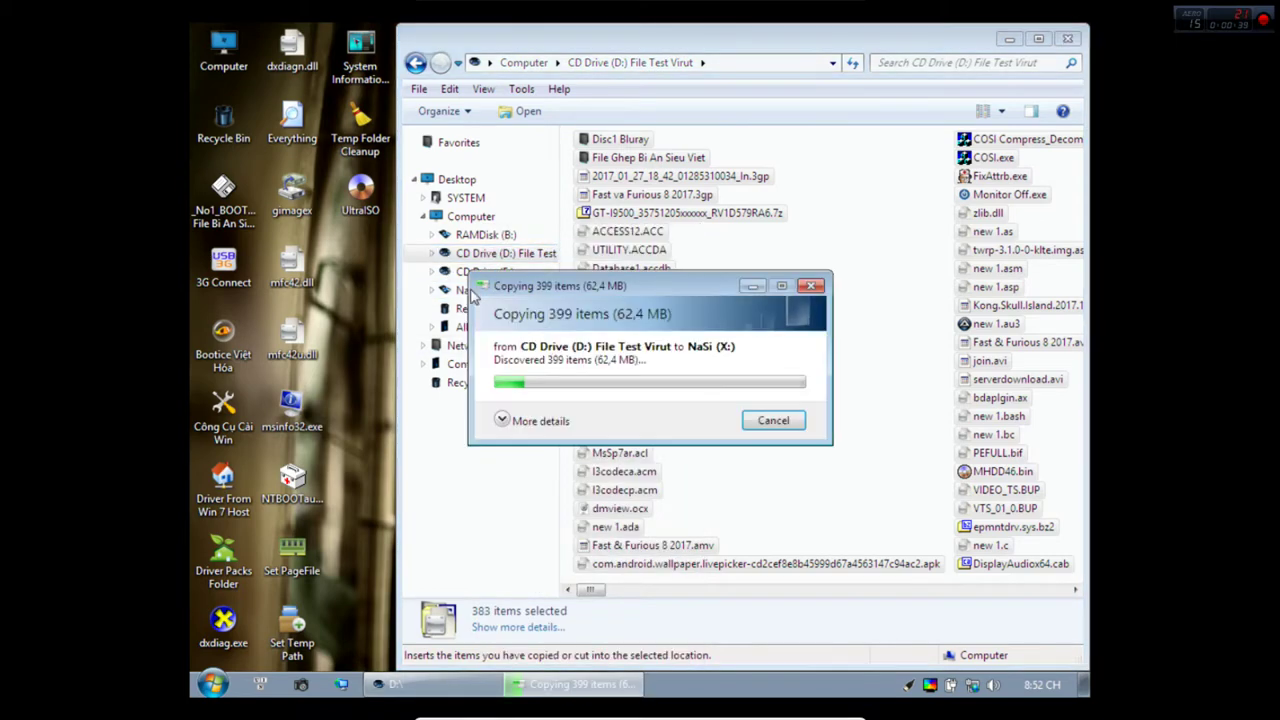
Open the NaSi (X:) drive and check the progress of the running copy.
left_click(475, 290)
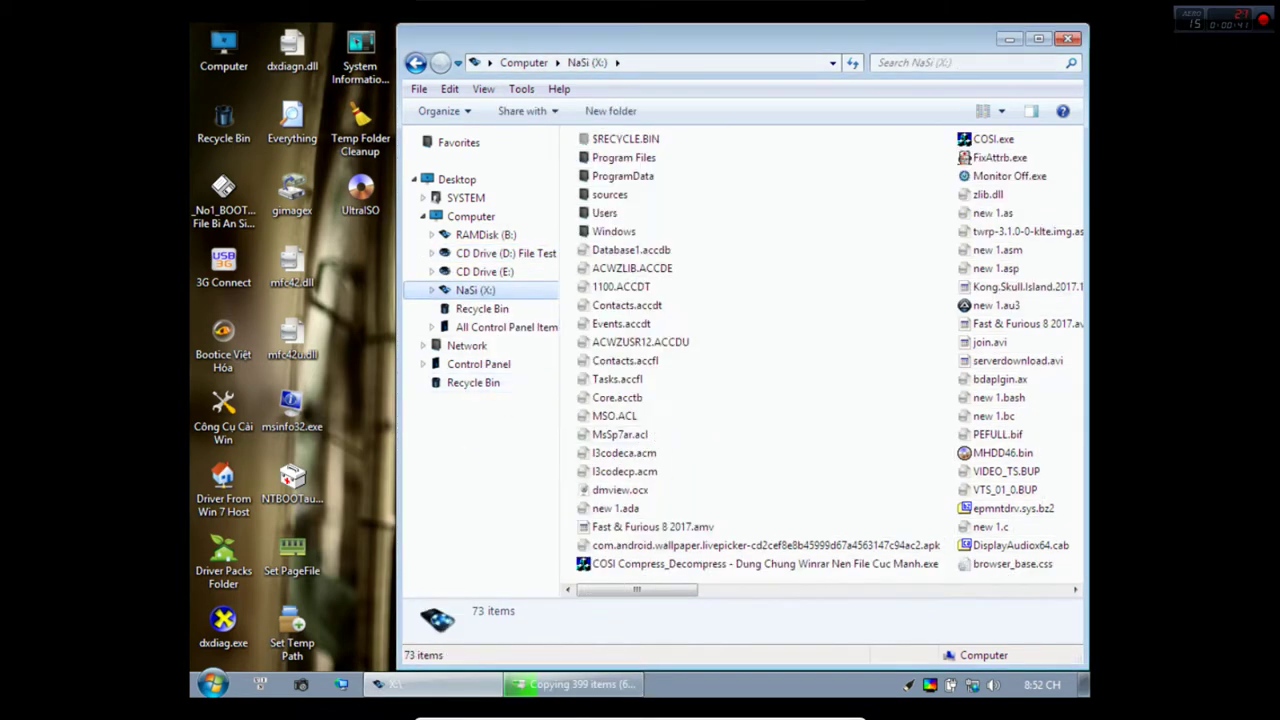
left_click(572, 684)
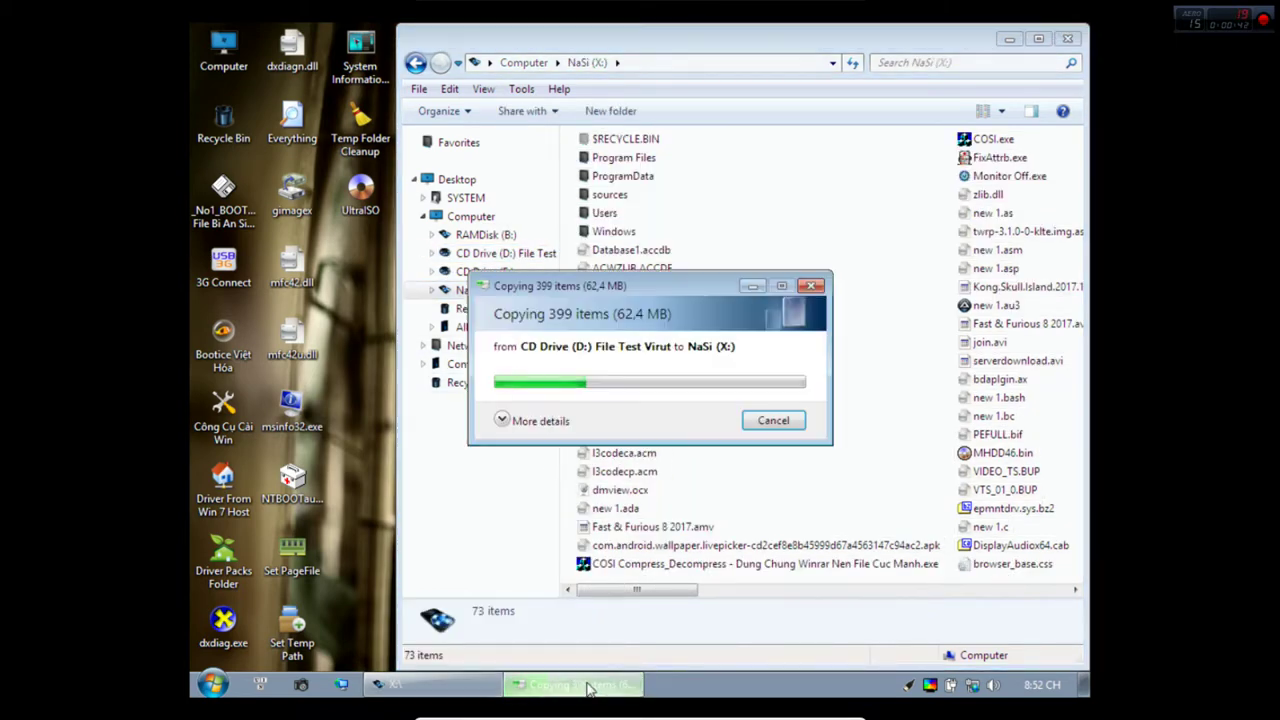
left_click(503, 422)
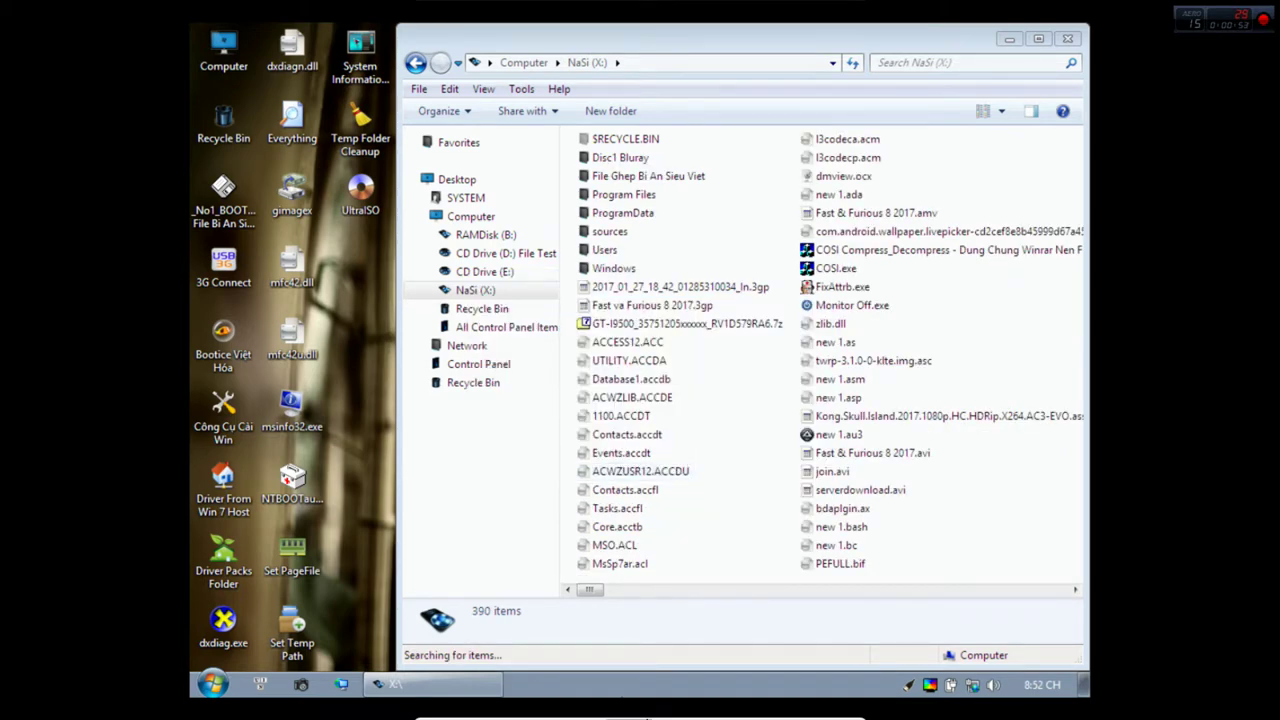
Mount "Soft Mini HDA.iso" in the SATA Port 0 virtual optical drive.
left_click(628, 710)
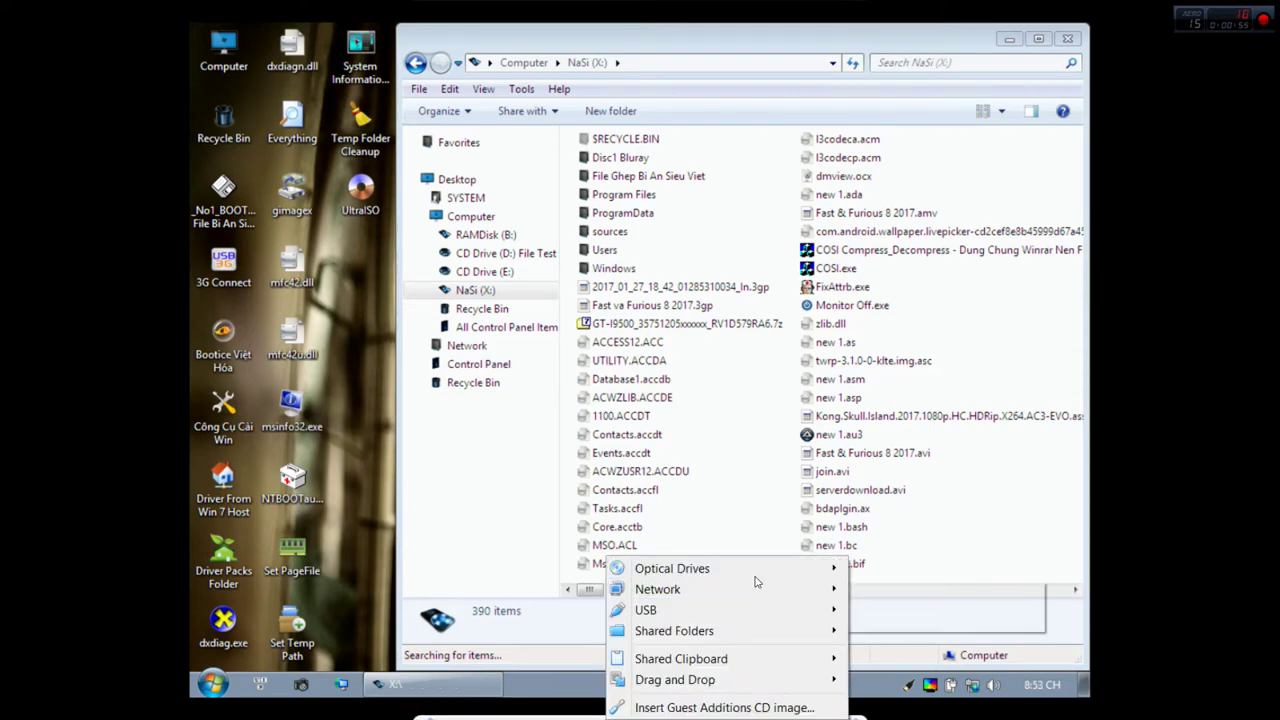
mouse_move(760, 568)
mouse_move(930, 575)
left_click(1088, 560)
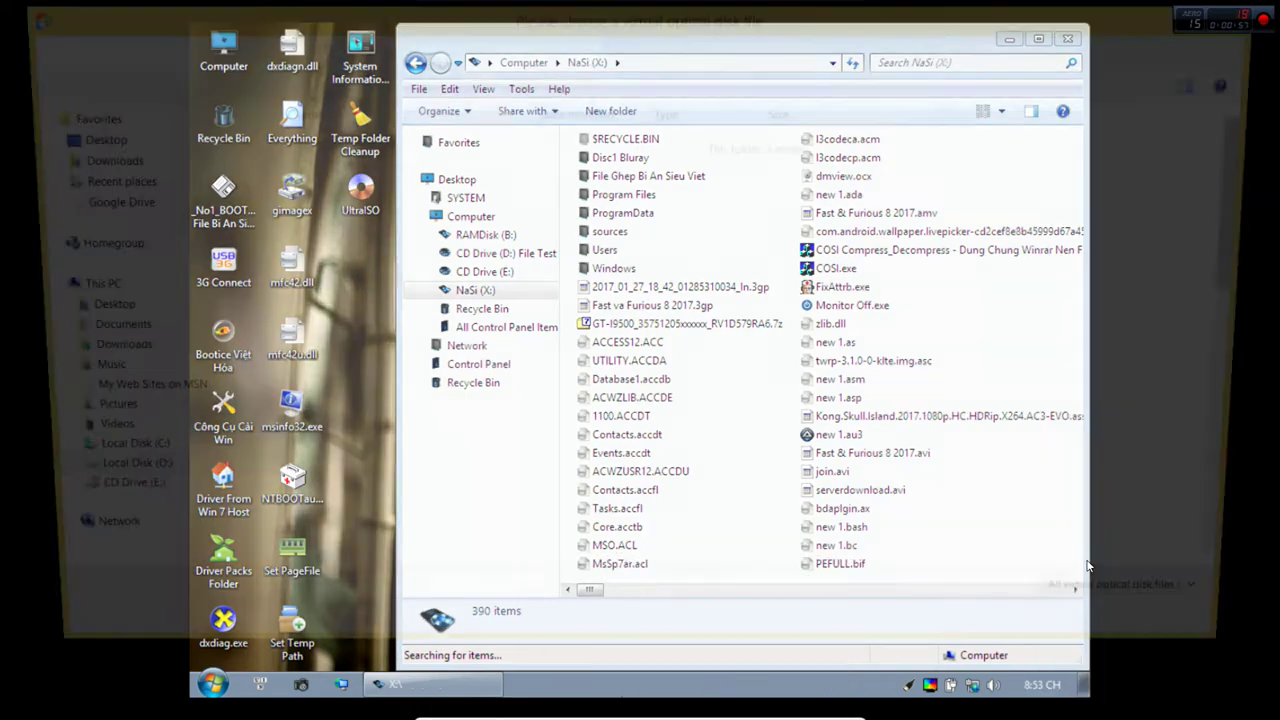
left_click(370, 145)
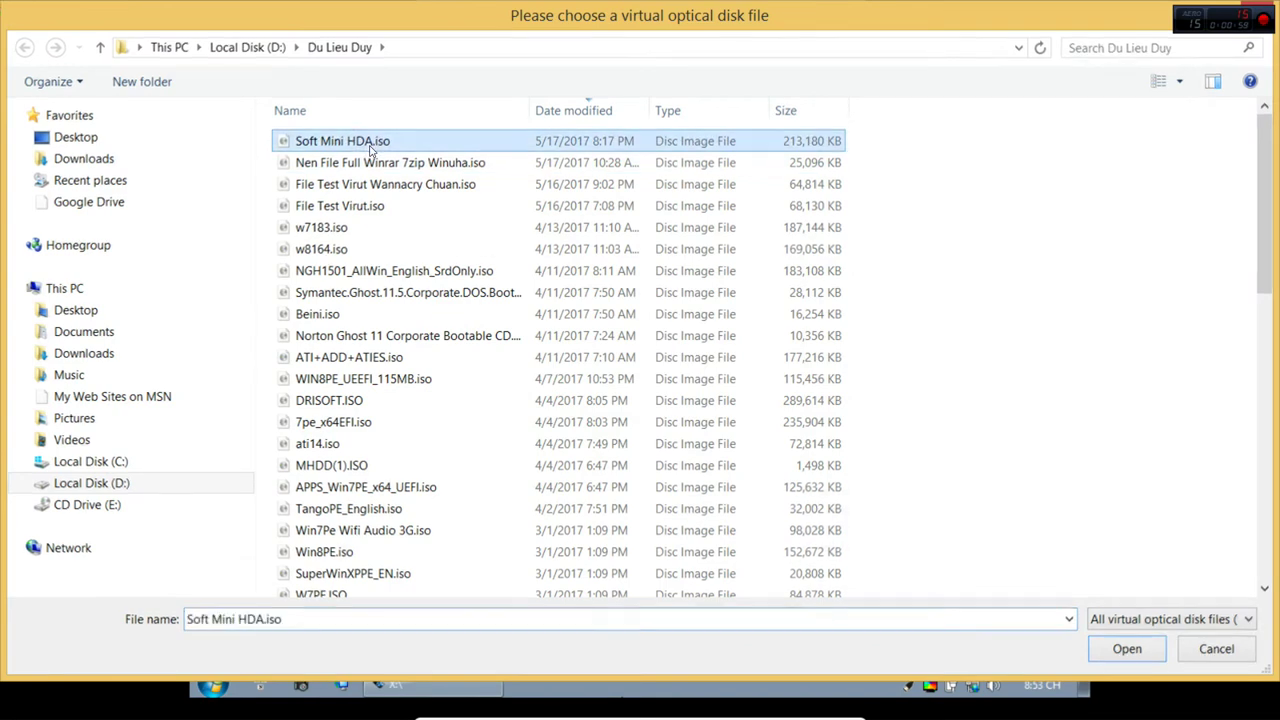
double_click(370, 145)
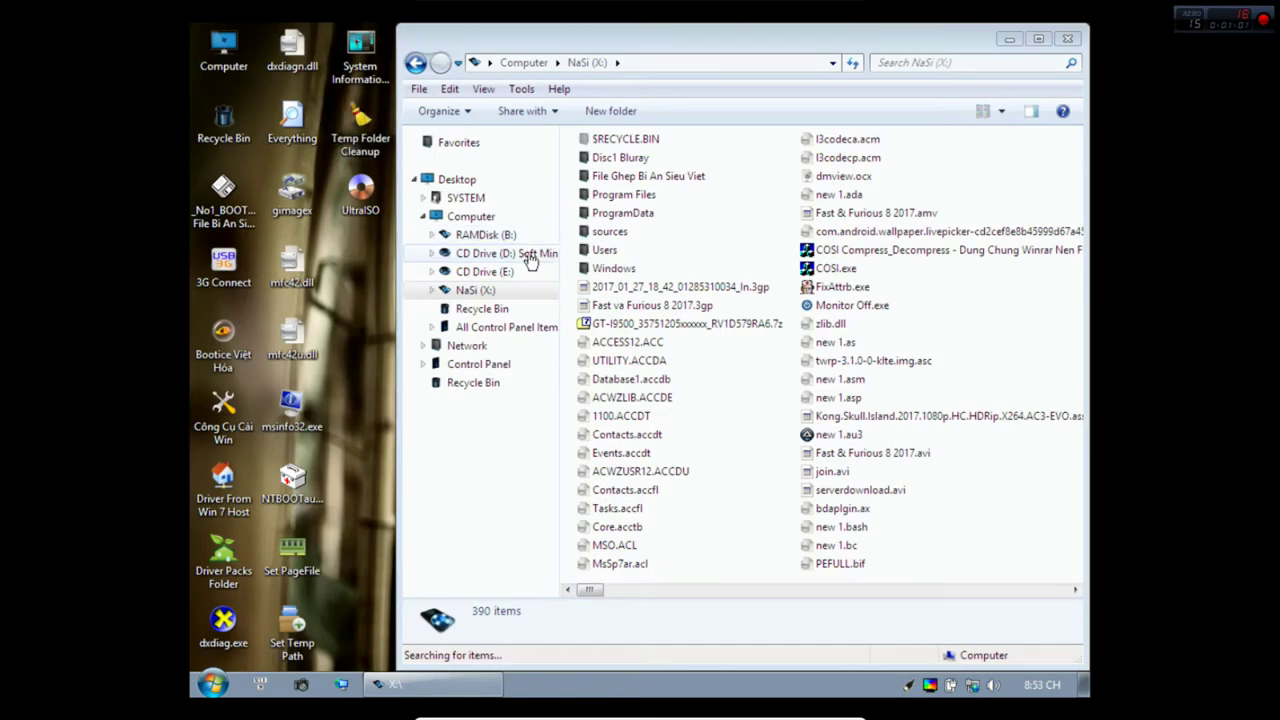
Copy every file except the APPS folder from the Soft Mini HDA disc to NaSi (X:), replacing the existing Monitor Off.exe.
left_click(525, 253)
left_click_drag(679, 349, 607, 168)
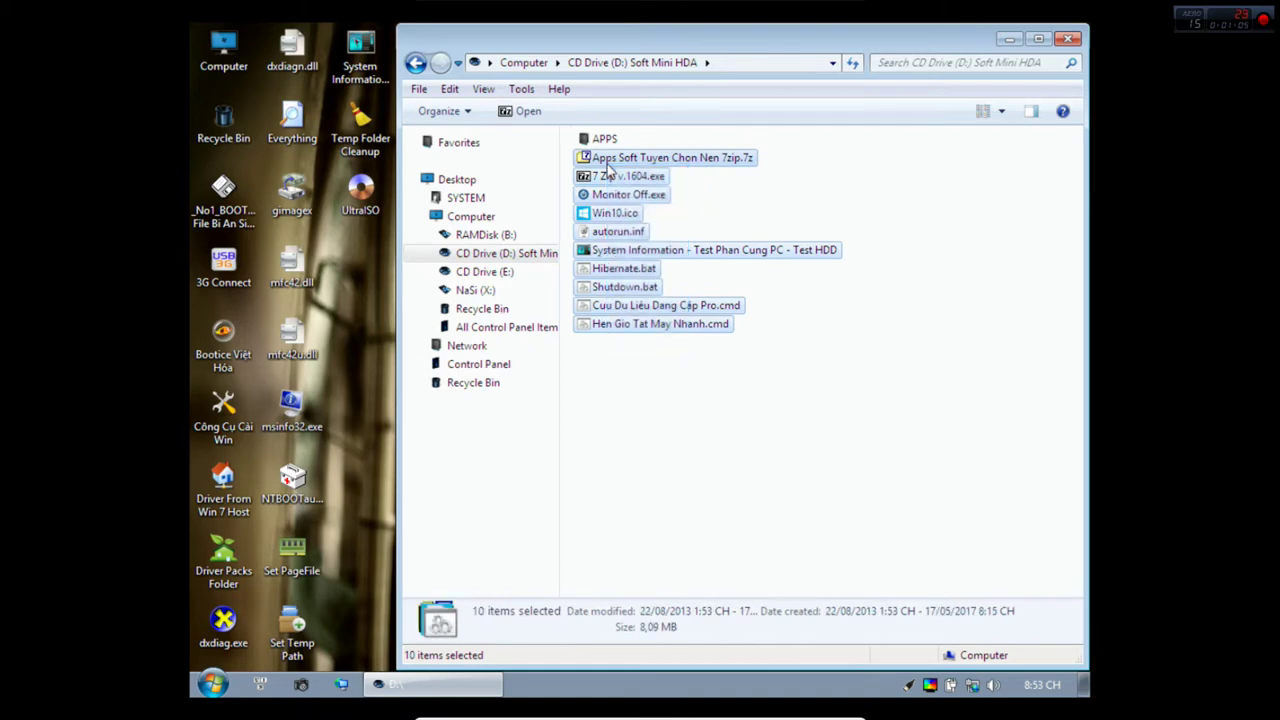
left_click(484, 290)
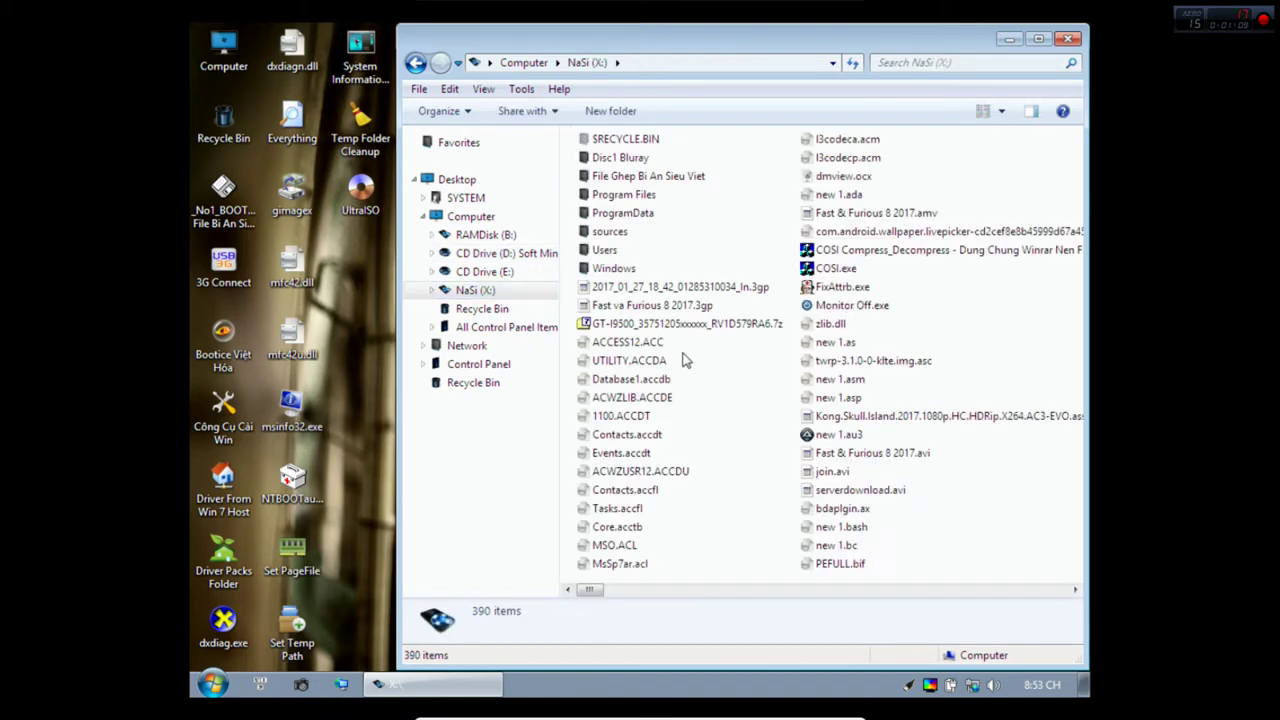
key("ctrl+v")
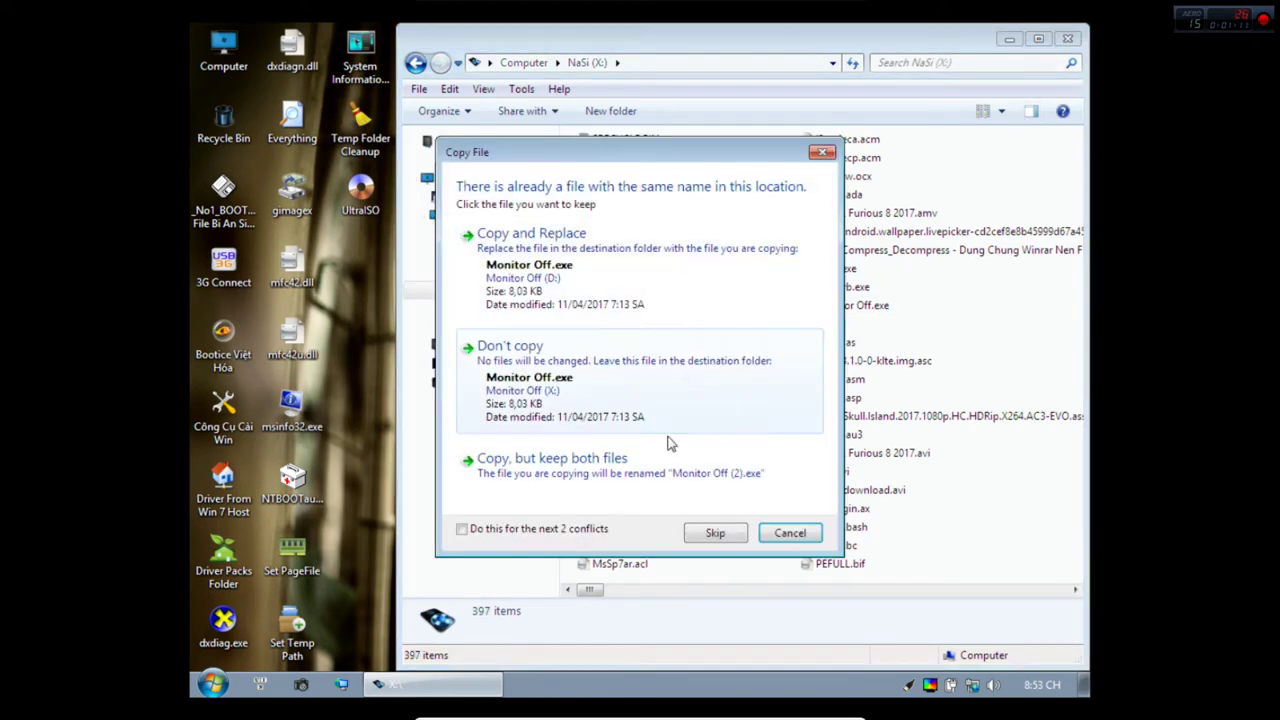
left_click(635, 262)
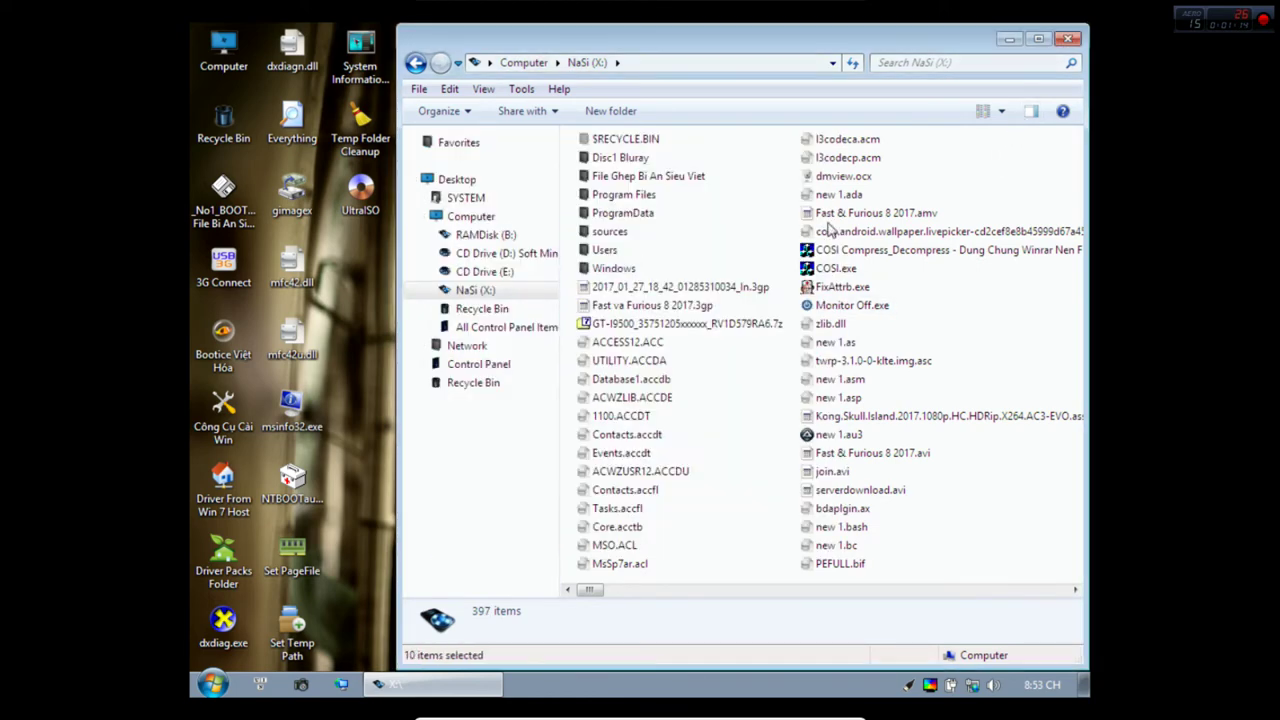
Show the NaSi (X:) contents in the Details view and select "Apps Soft Tuyen Chon Nen 7zip.7z".
left_click(1001, 111)
left_click(1010, 188)
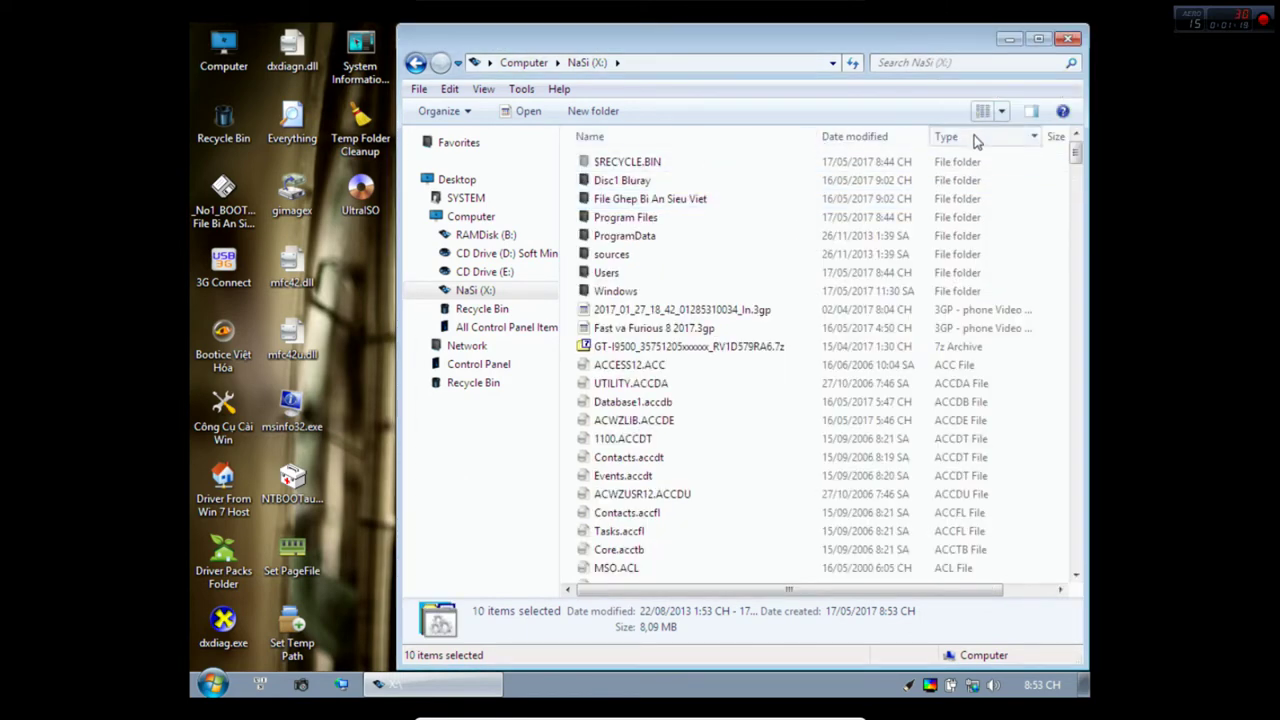
left_click(721, 316)
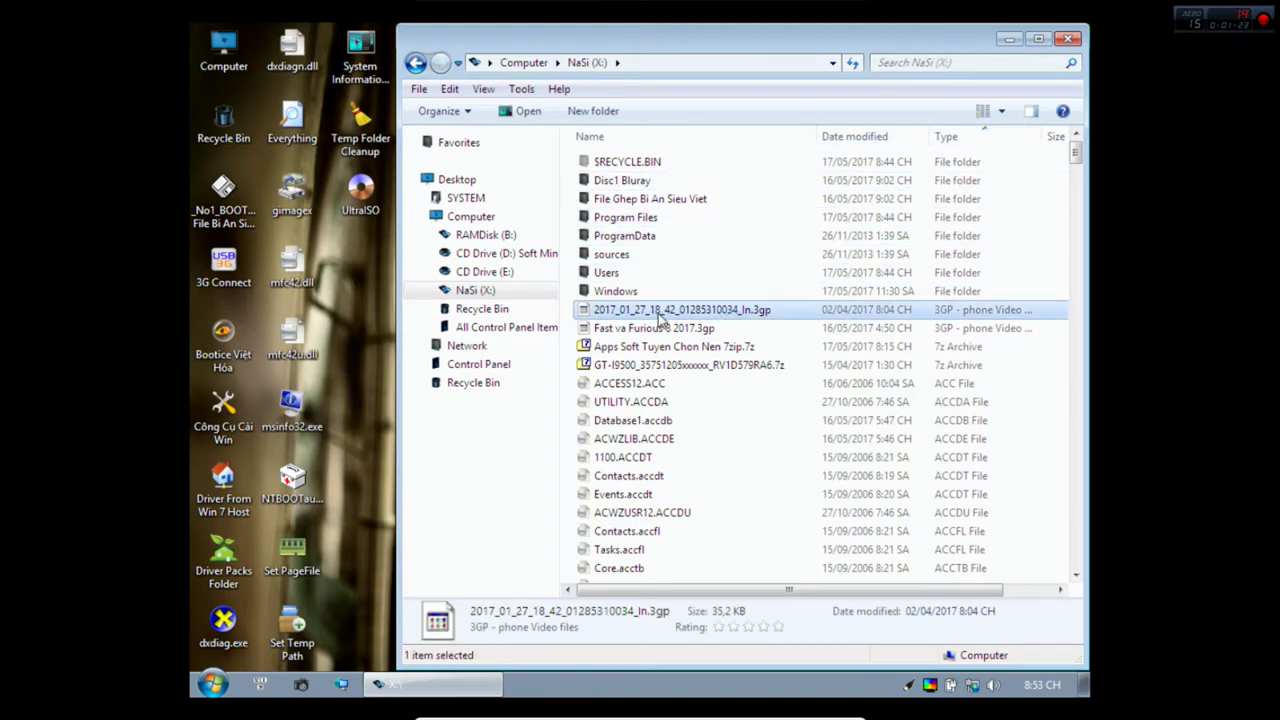
left_click(699, 350)
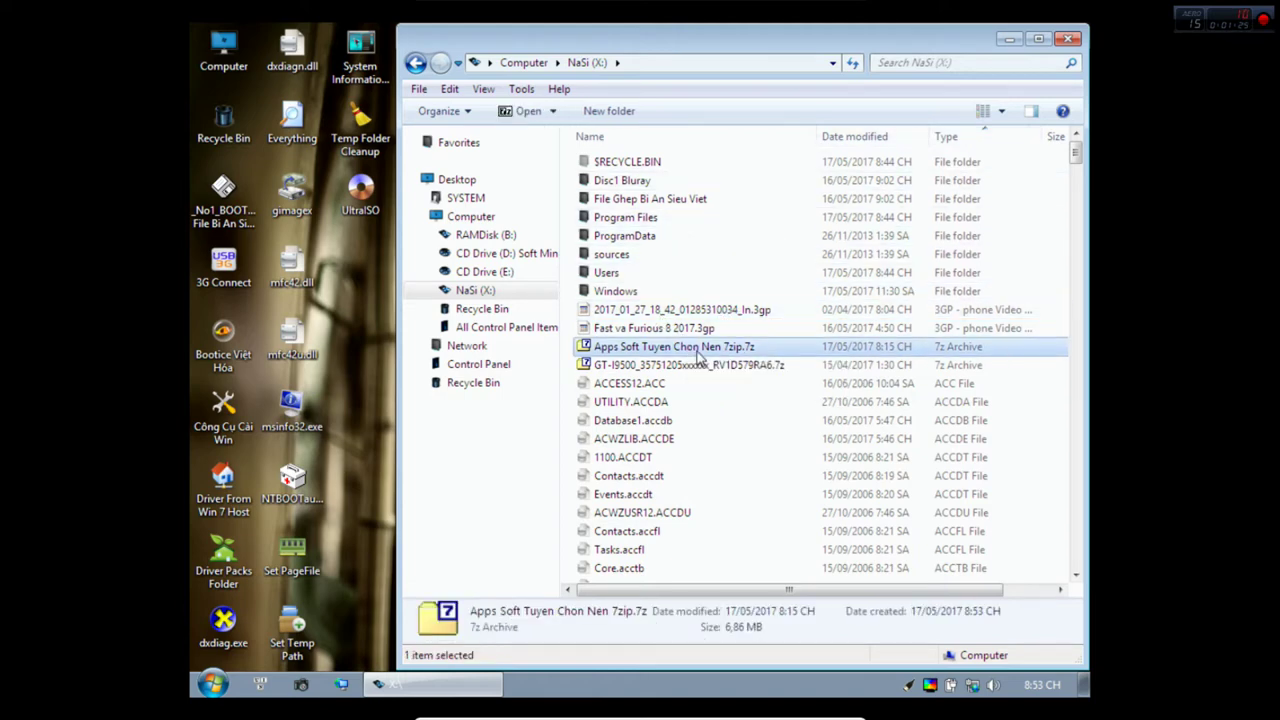
Look through the type-sorted file list on NaSi (X:) to review the copied test files and their formats.
scroll(699, 357, "down", 3)
scroll(699, 357, "down", 4)
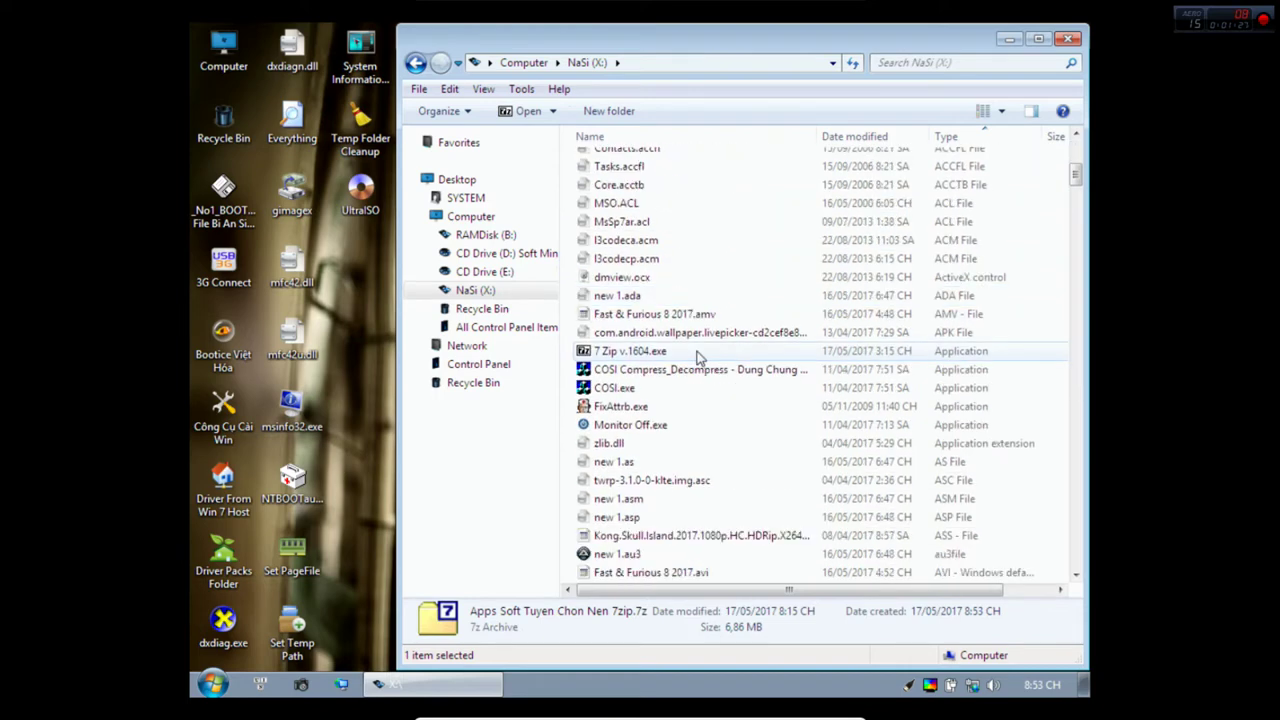
scroll(749, 367, "down", 8)
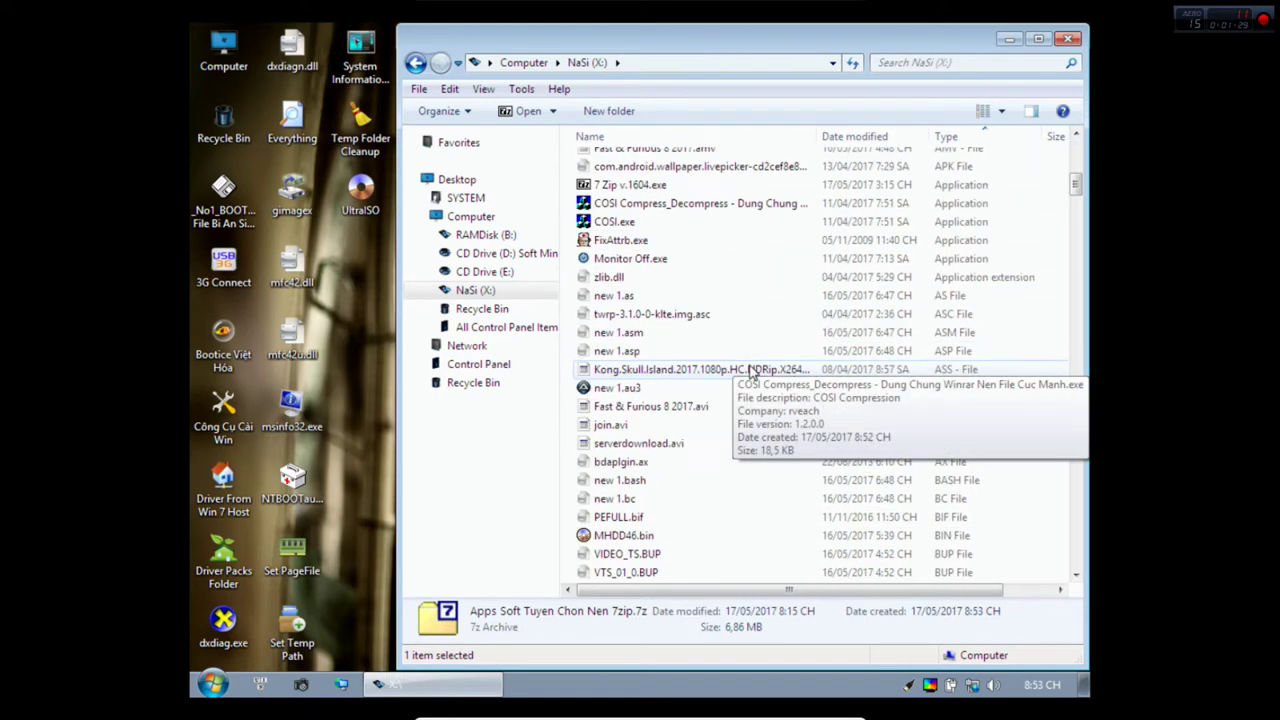
scroll(838, 393, "down", 12)
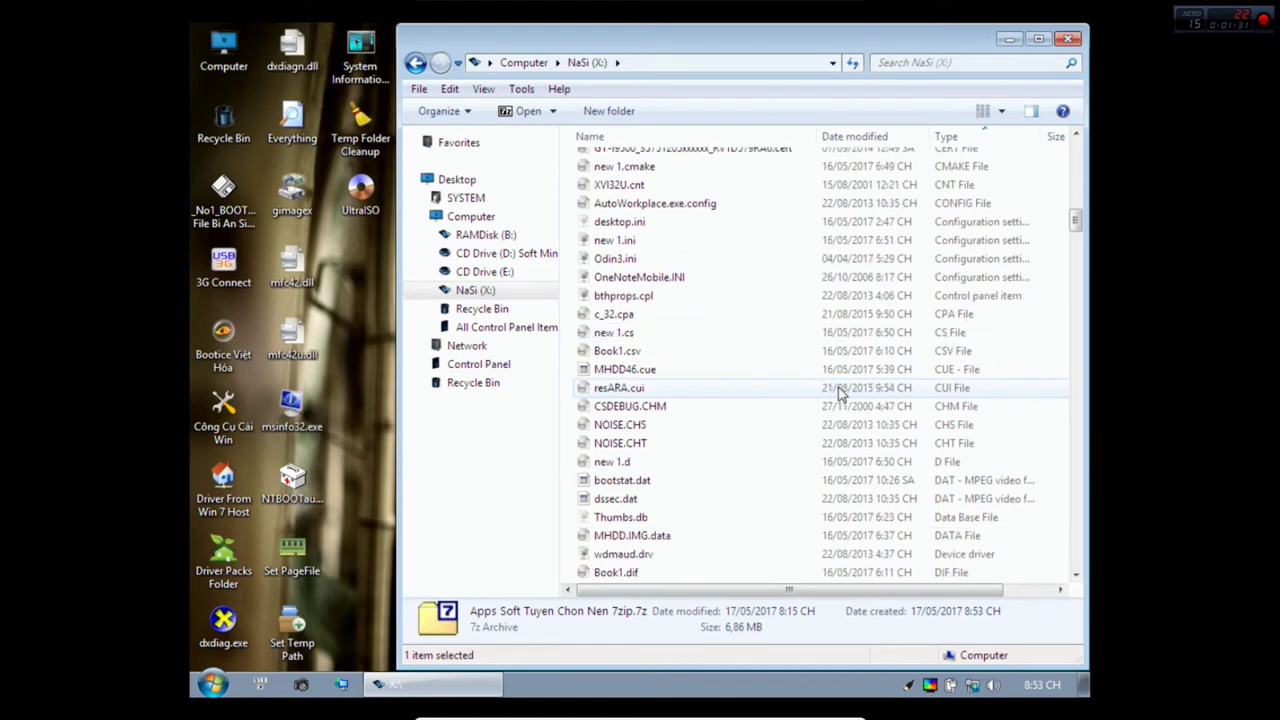
scroll(838, 393, "down", 12)
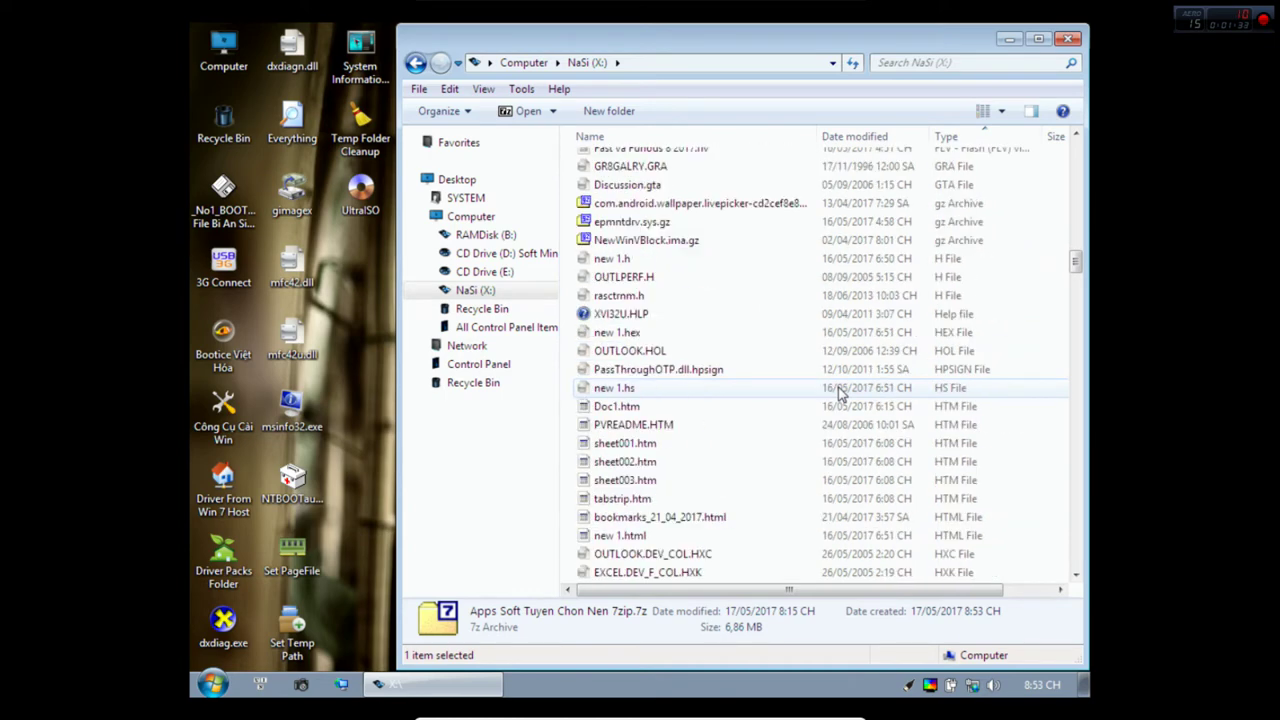
scroll(838, 393, "down", 12)
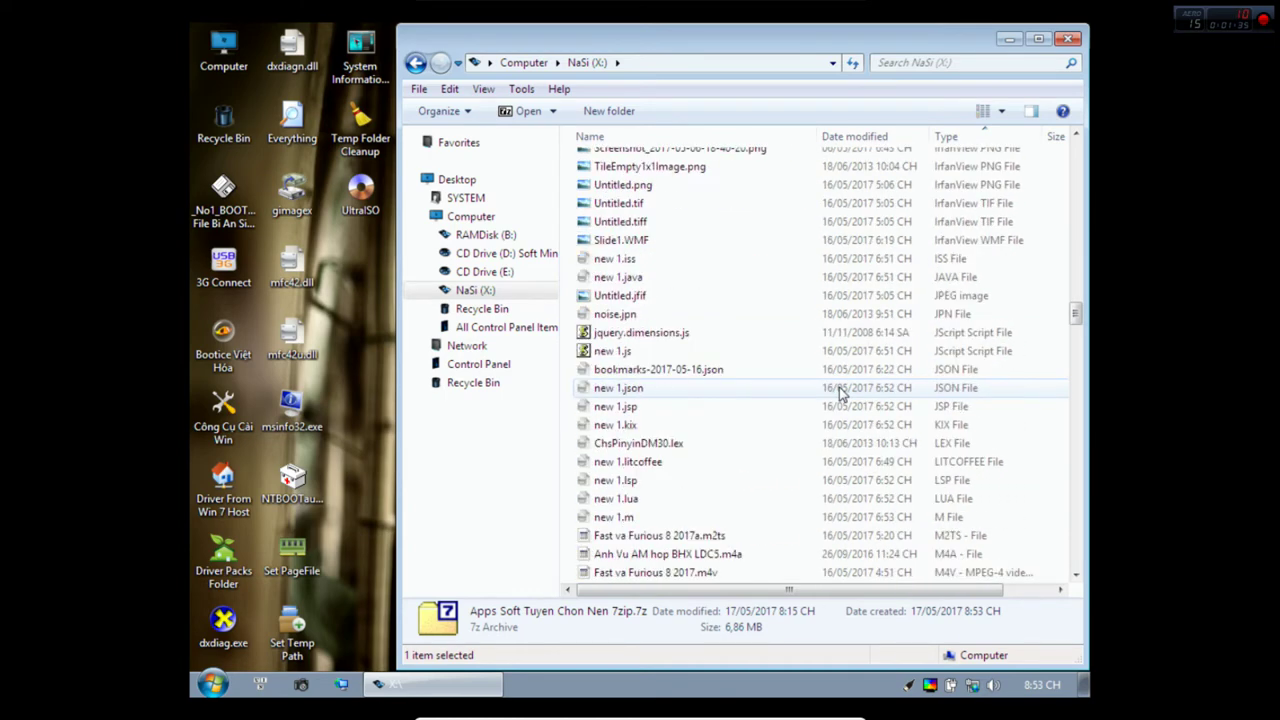
scroll(838, 393, "down", 4)
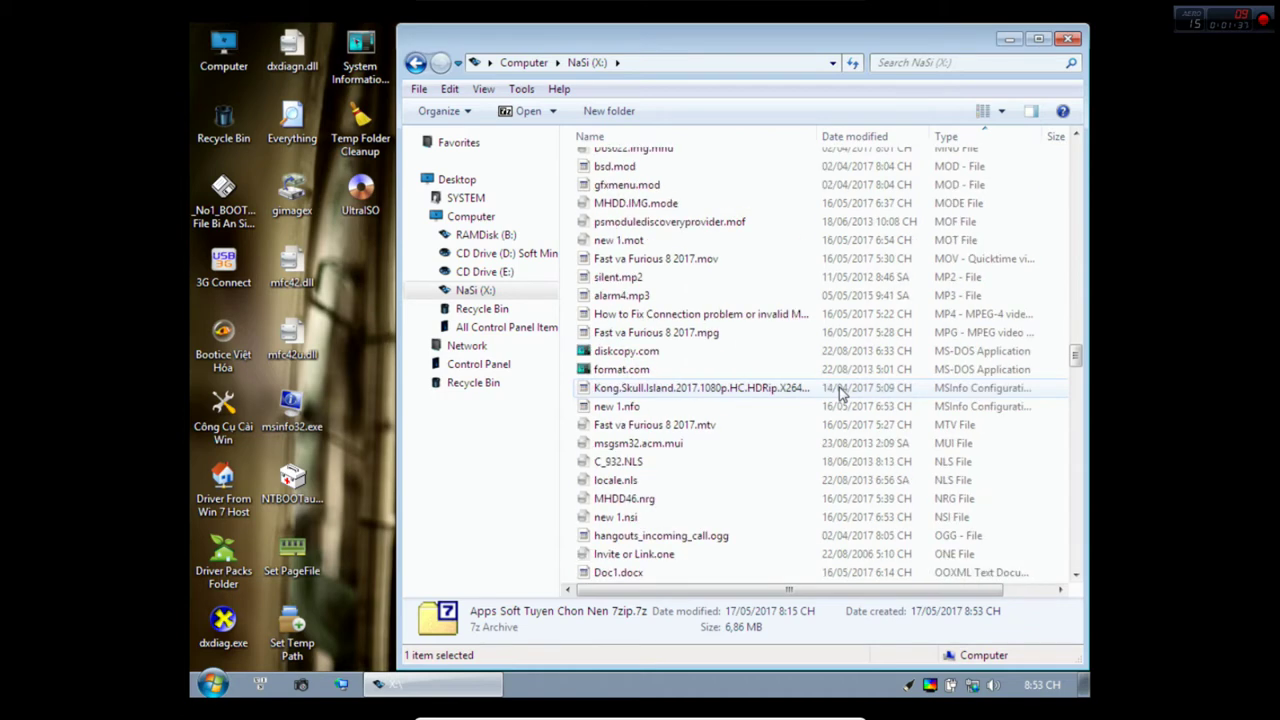
scroll(838, 393, "down", 15)
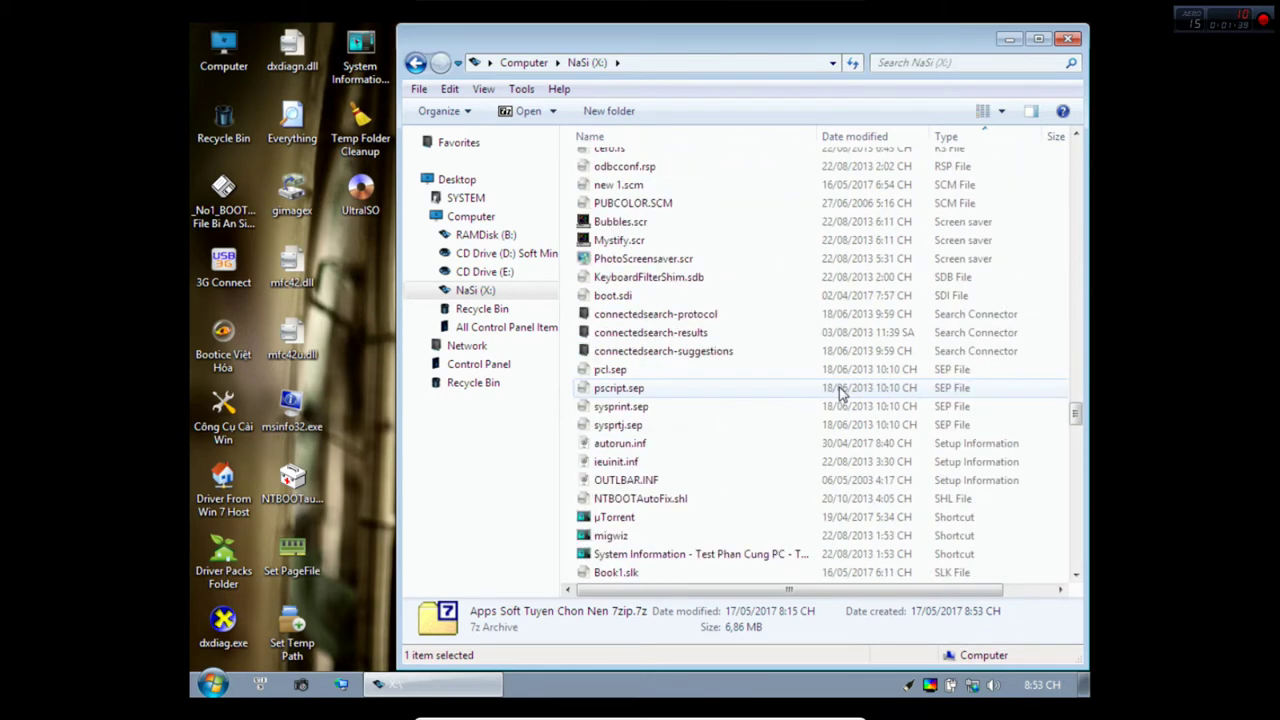
scroll(838, 393, "down", 12)
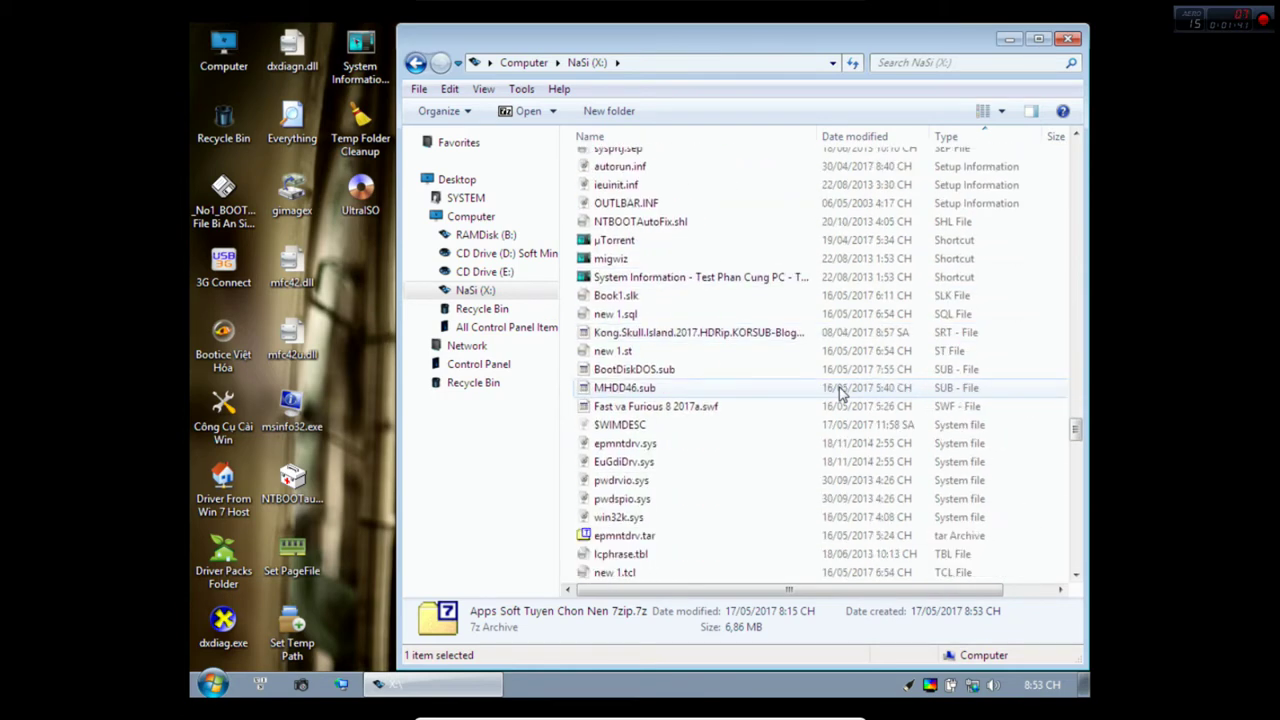
scroll(838, 393, "down", 16)
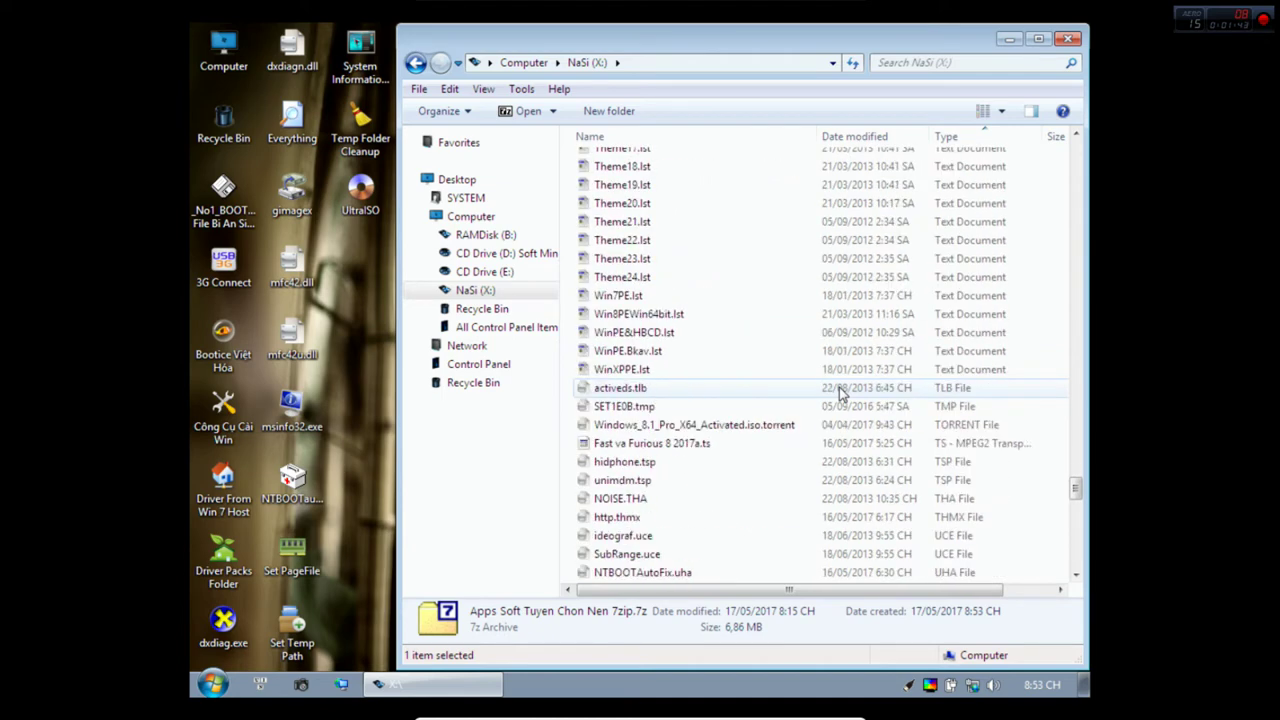
scroll(838, 393, "down", 16)
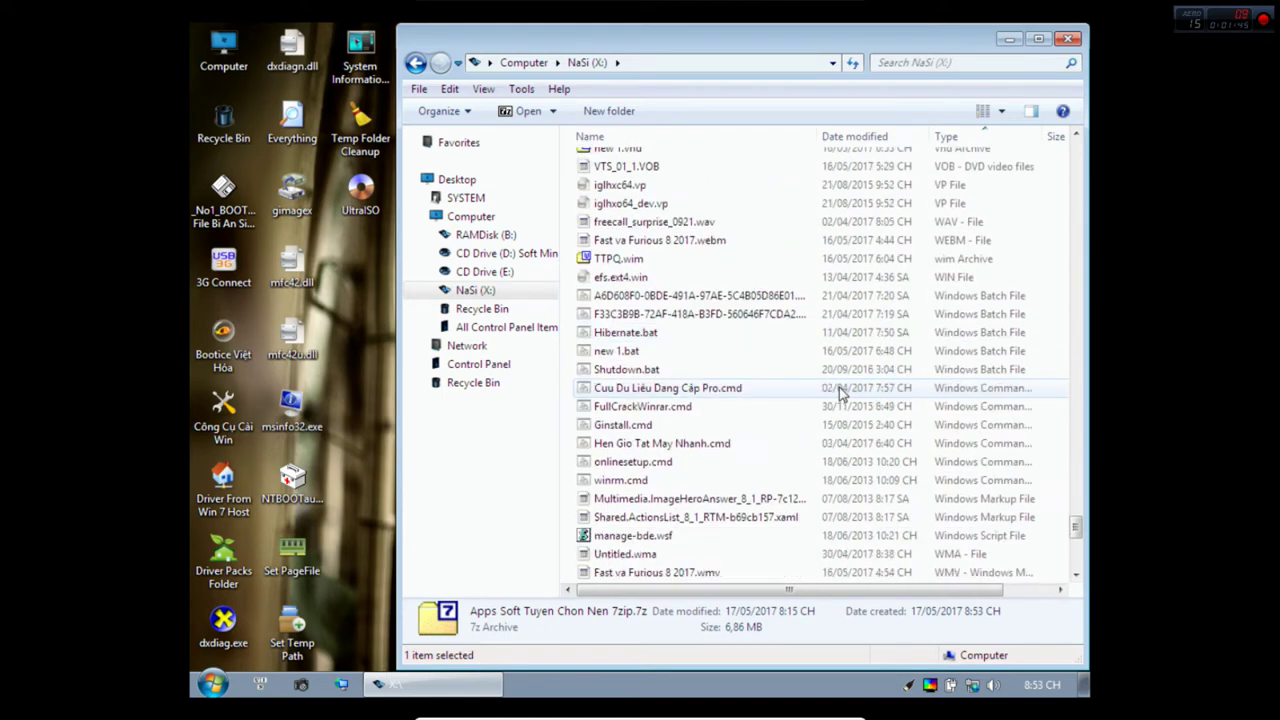
Finish reviewing the NaSi (X:) file list and open the "File Ghep Bi An Sieu Viet" folder.
scroll(838, 393, "down", 1)
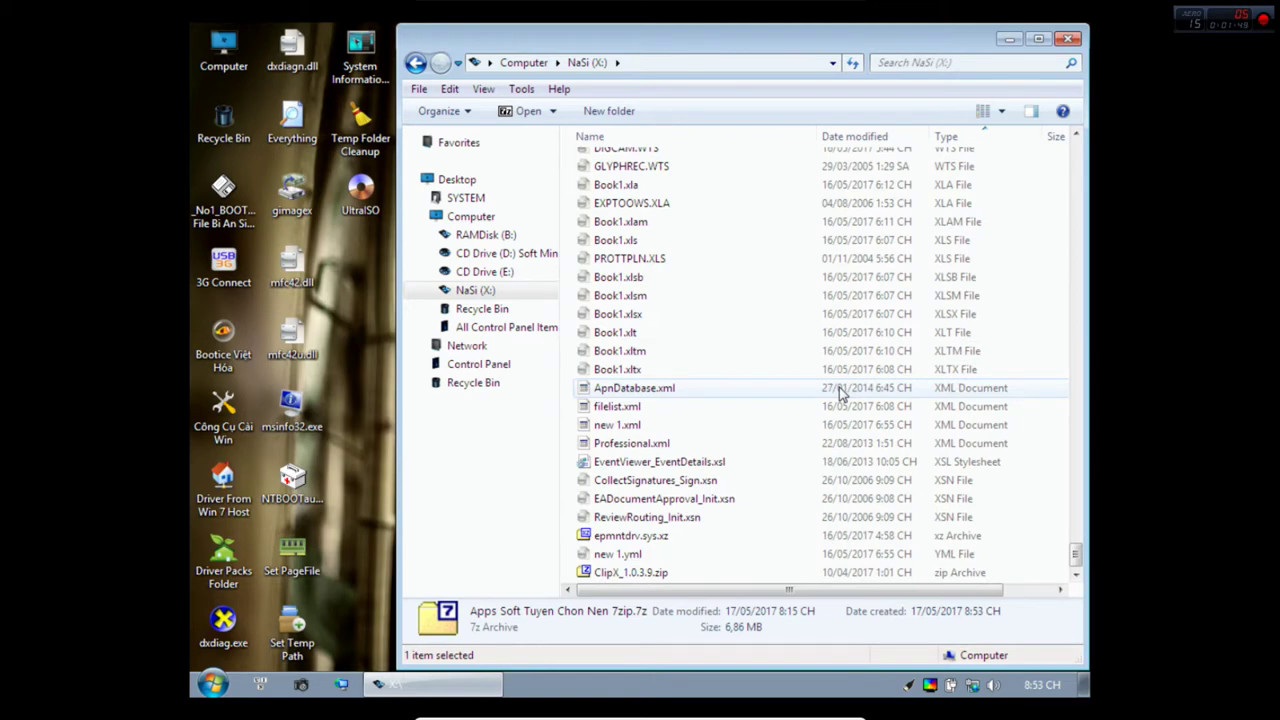
left_click(840, 391)
key("Home")
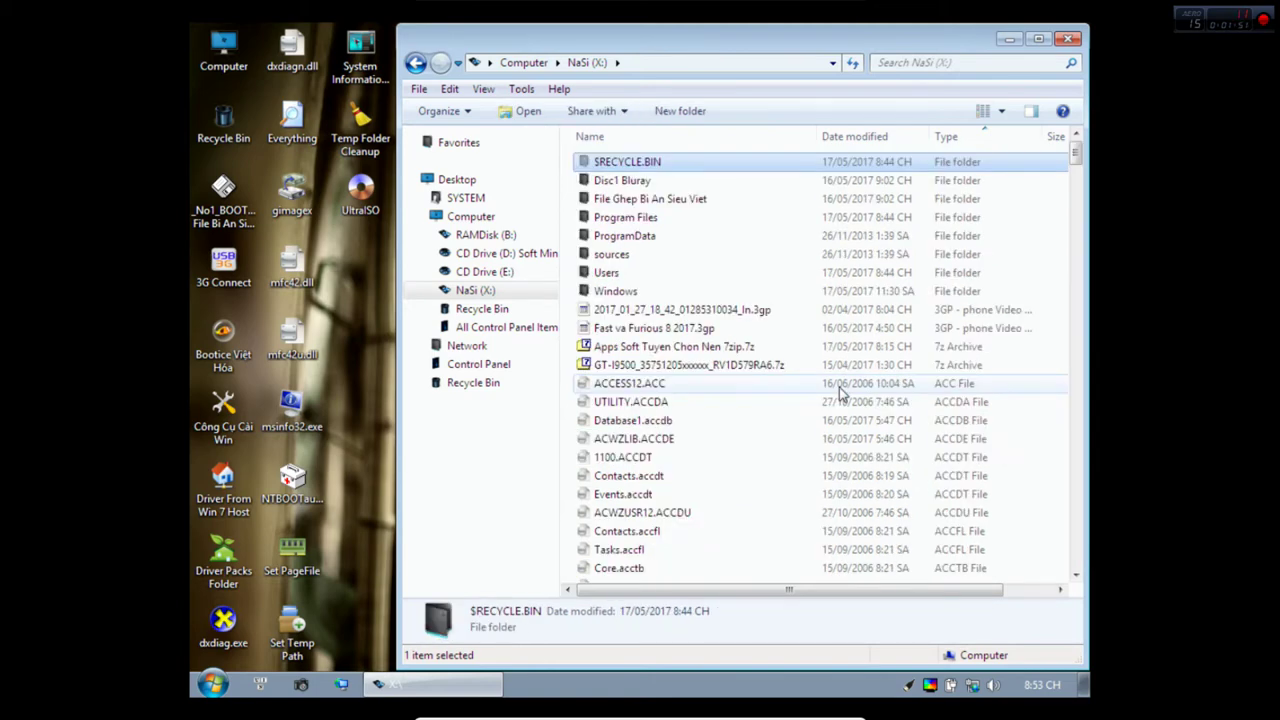
double_click(683, 202)
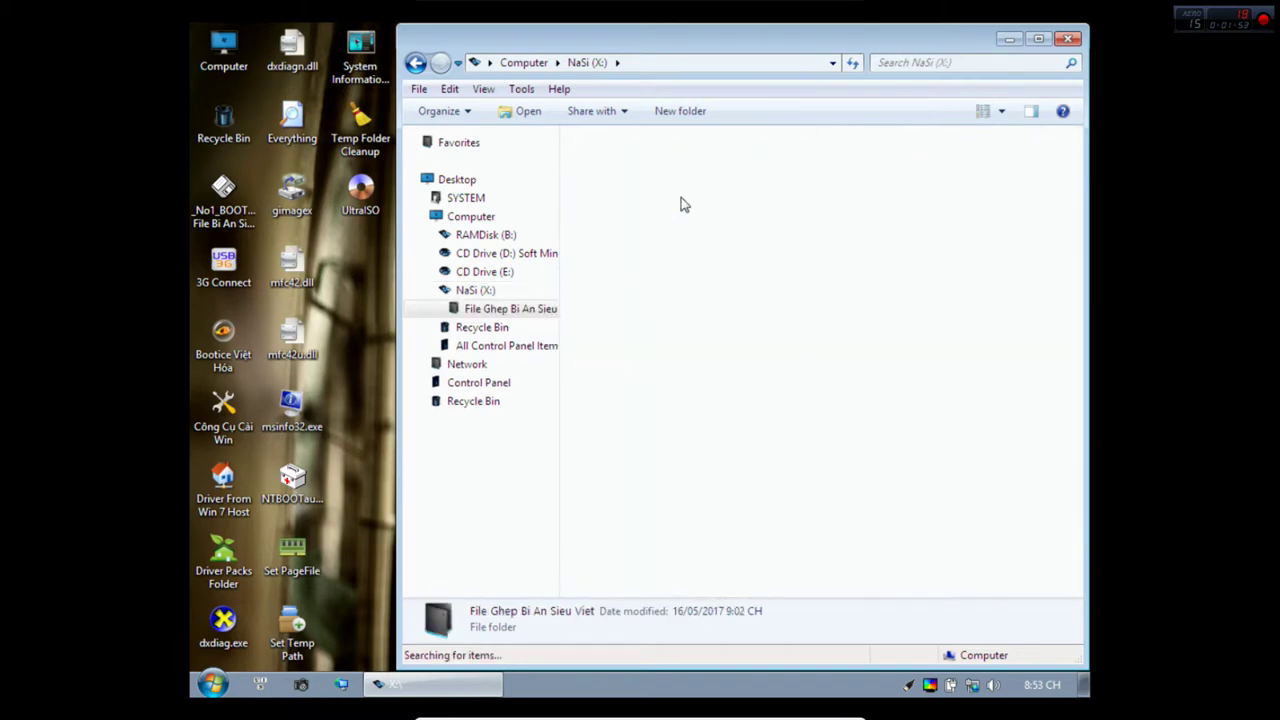
Extract "_No1_BOOTICE.v1.3.4_x64_Ghep File Bi An Sieu Viet.exe" into the current folder with 7-Zip.
left_click(630, 140)
right_click(630, 141)
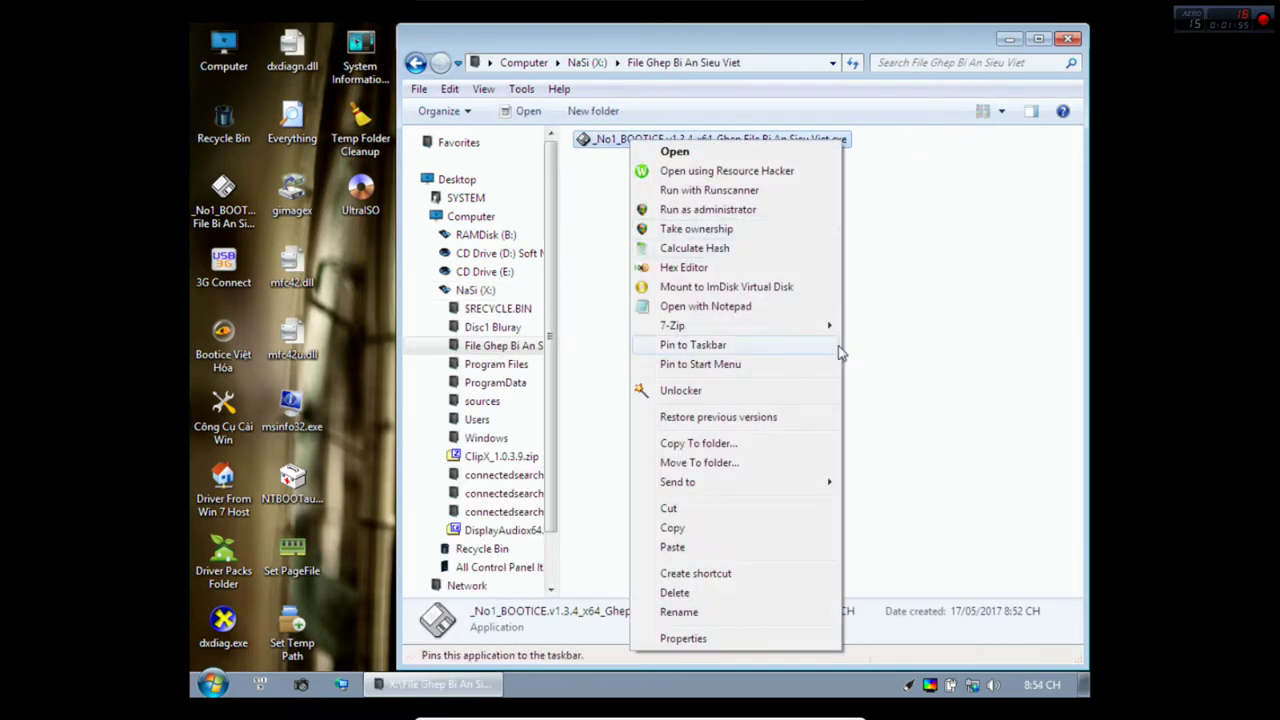
mouse_move(829, 328)
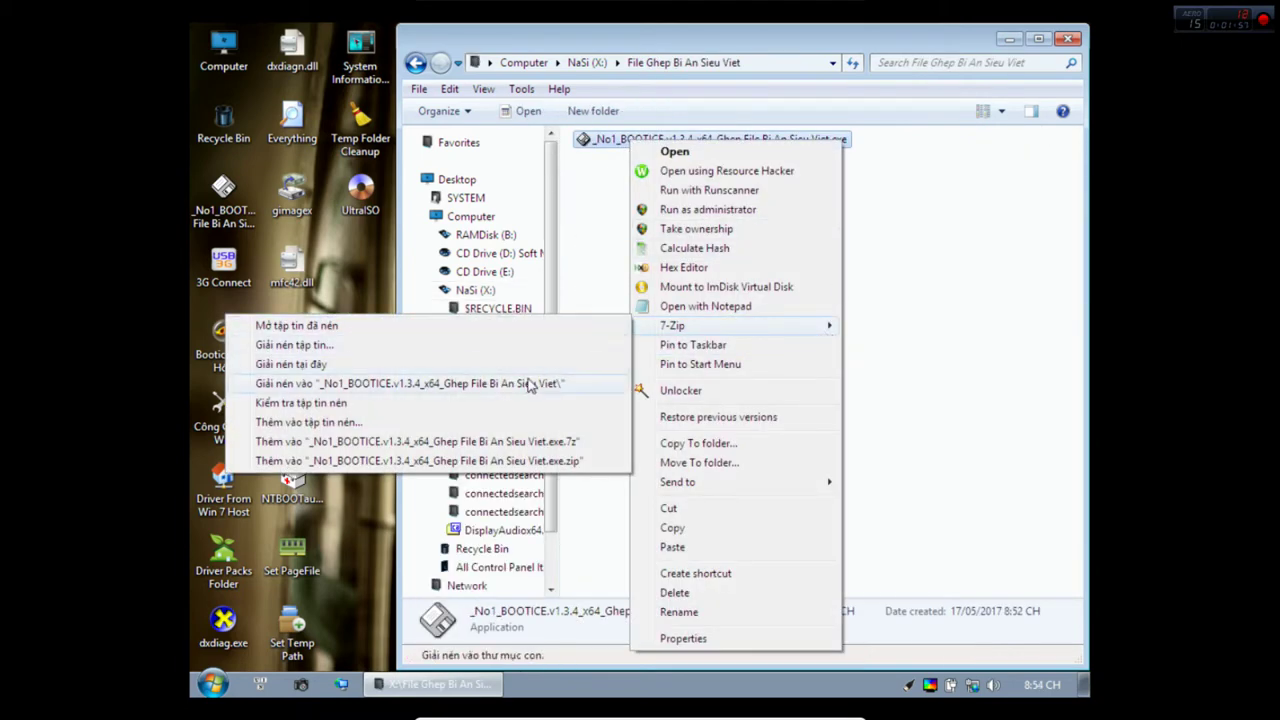
left_click(291, 364)
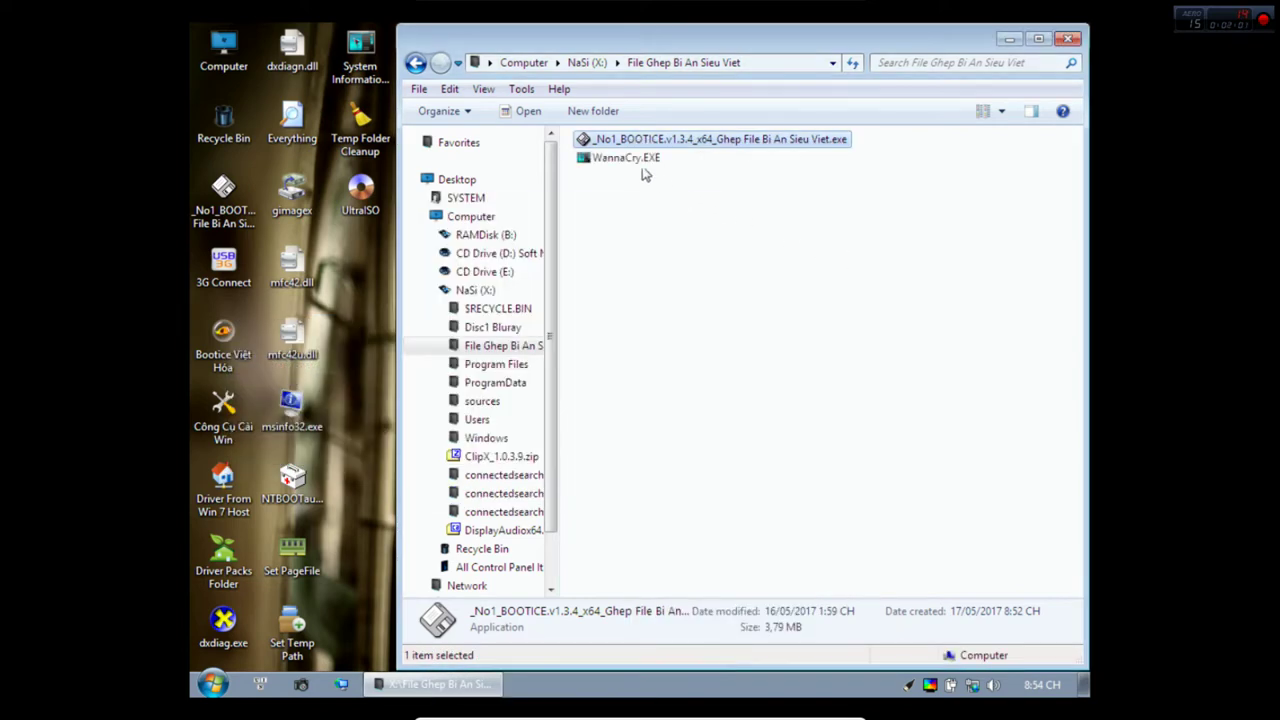
Try to run "_No1_BOOTICE.v1.3.4_x64_Ghep File Bi An Sieu Viet.exe" and close the resulting message.
left_click(640, 160)
double_click(720, 143)
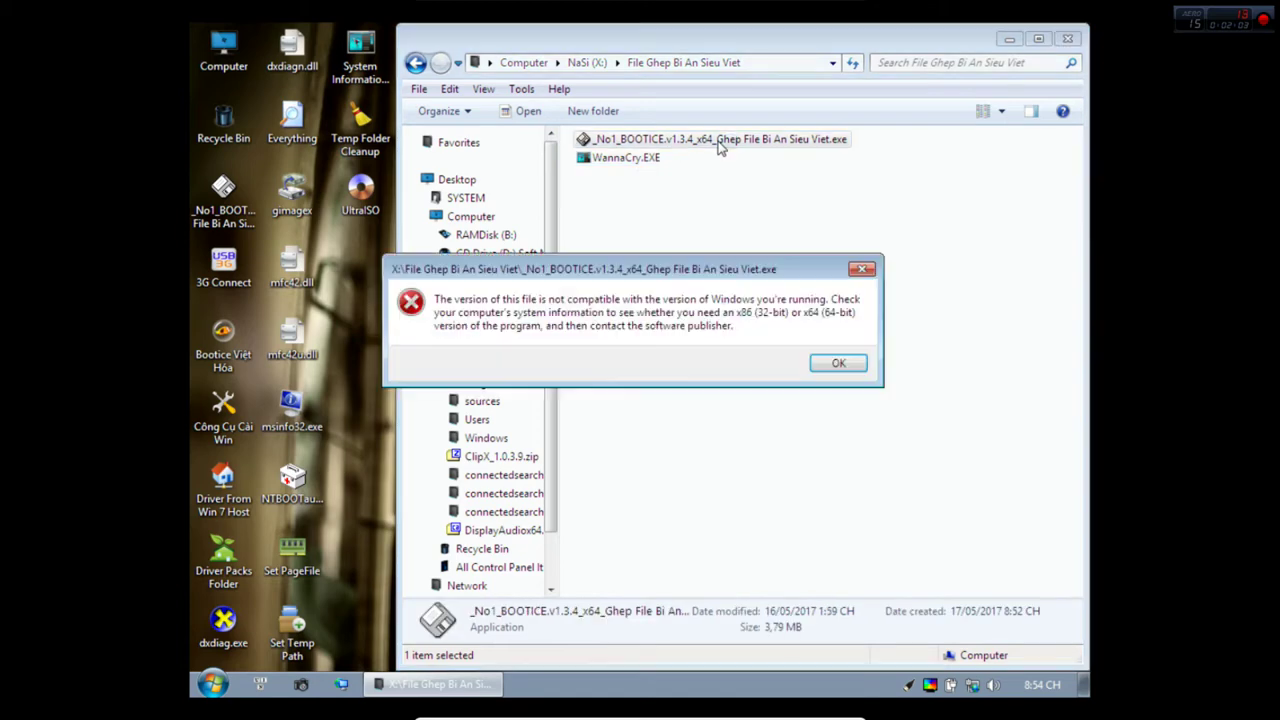
left_click(836, 362)
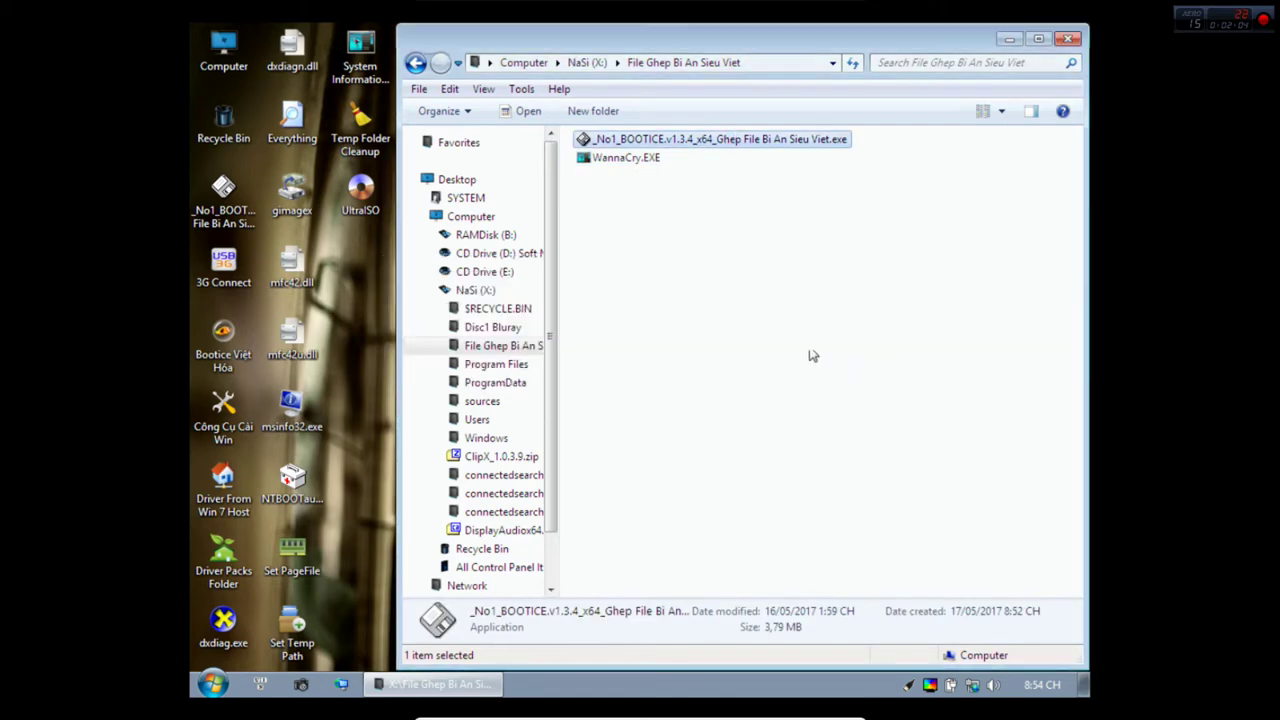
Place the extracted WannaCry.EXE in the root of NaSi (X:) and show the drive's contents in the Details view.
left_click(620, 160)
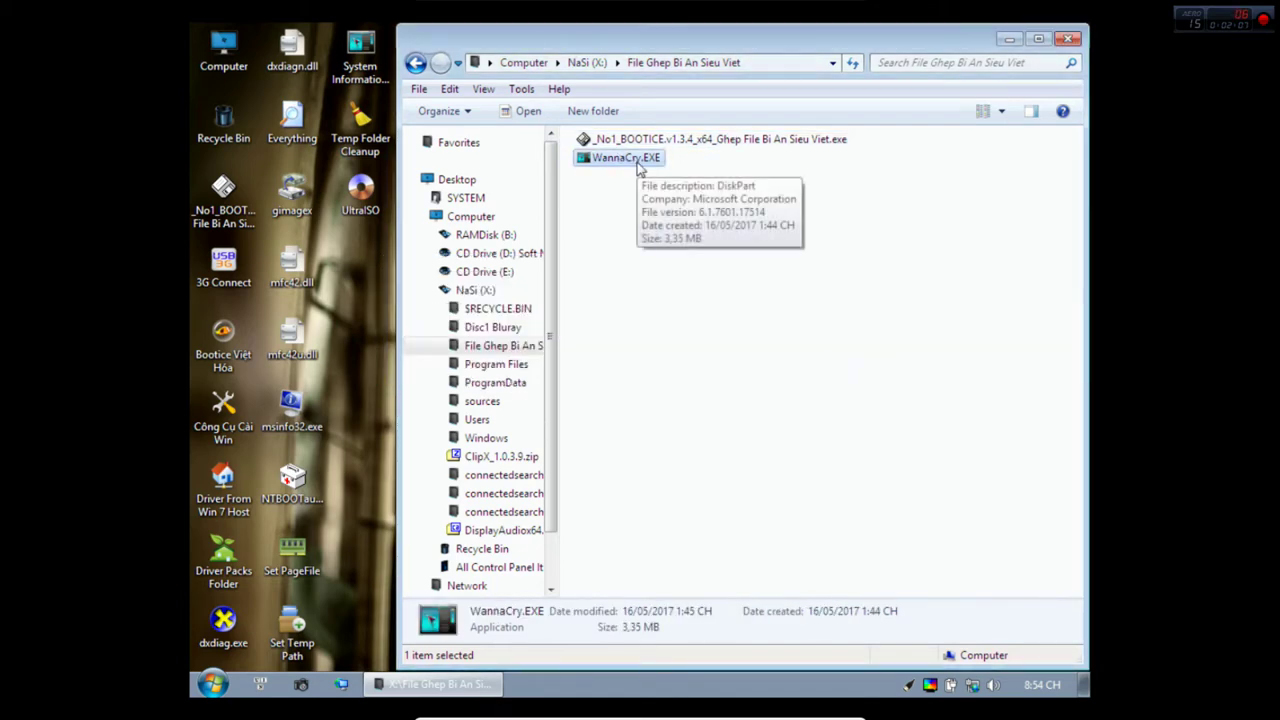
left_click(588, 62)
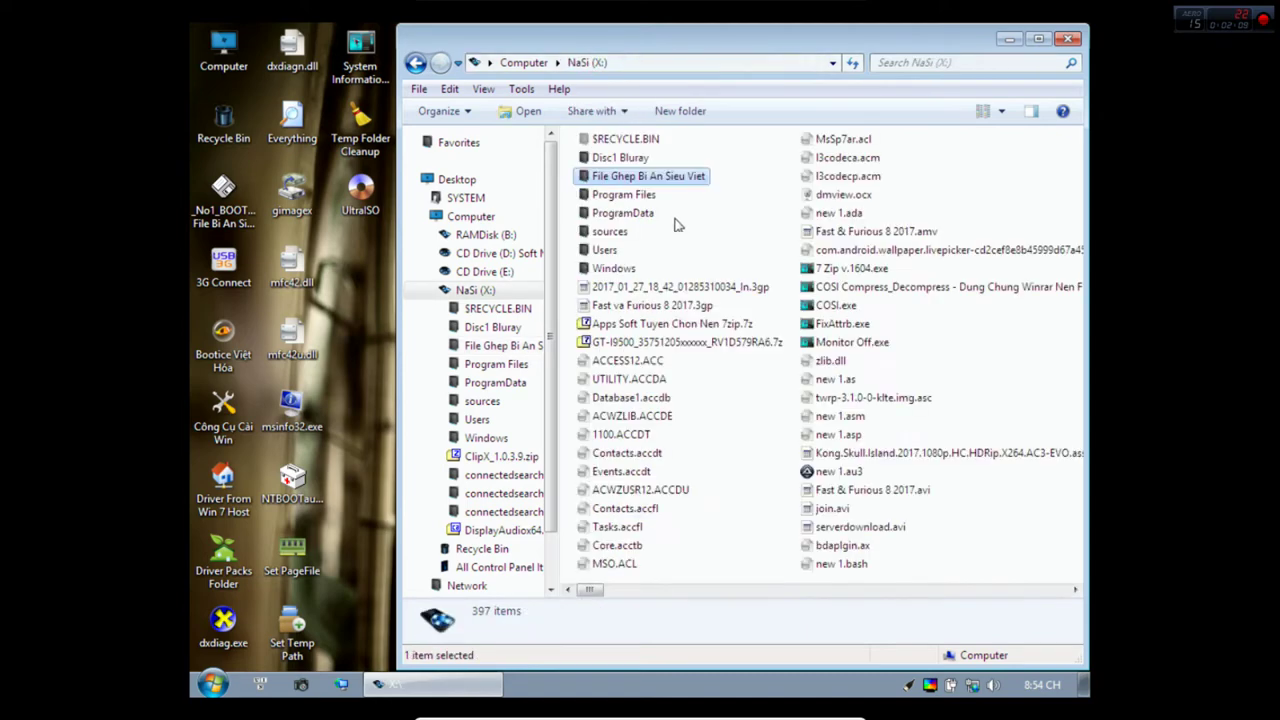
left_click(1001, 111)
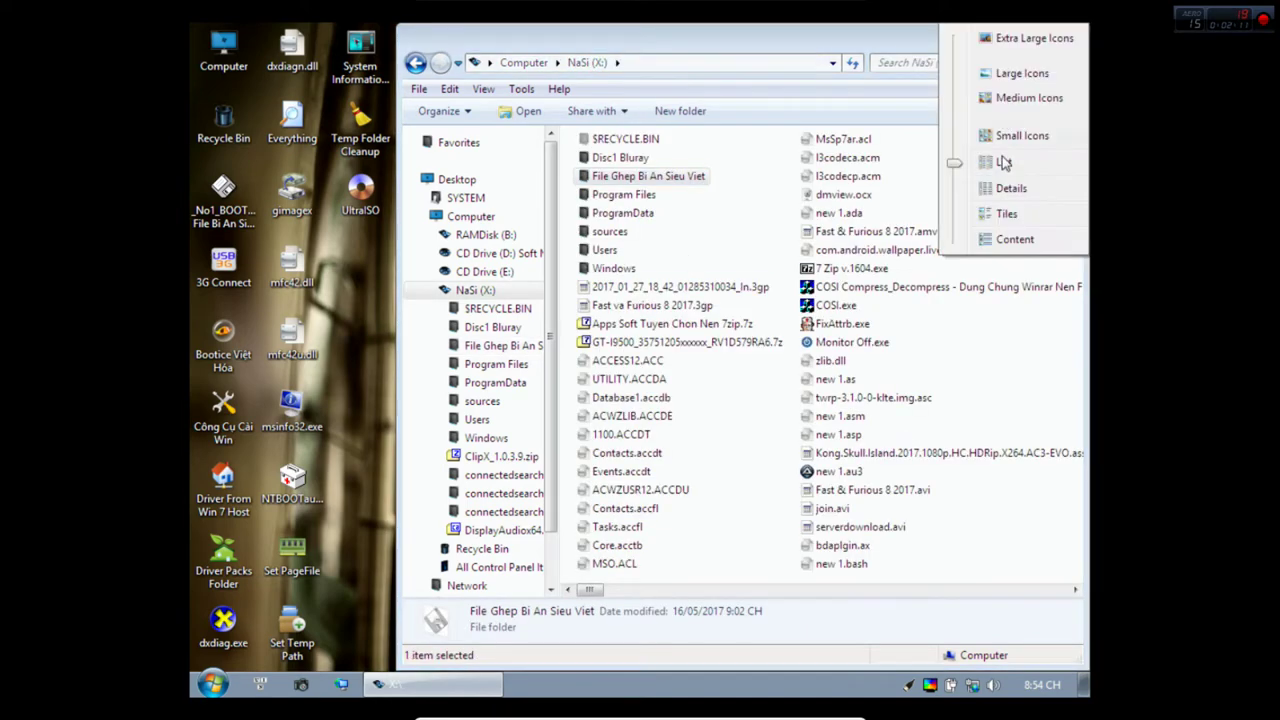
left_click(1010, 189)
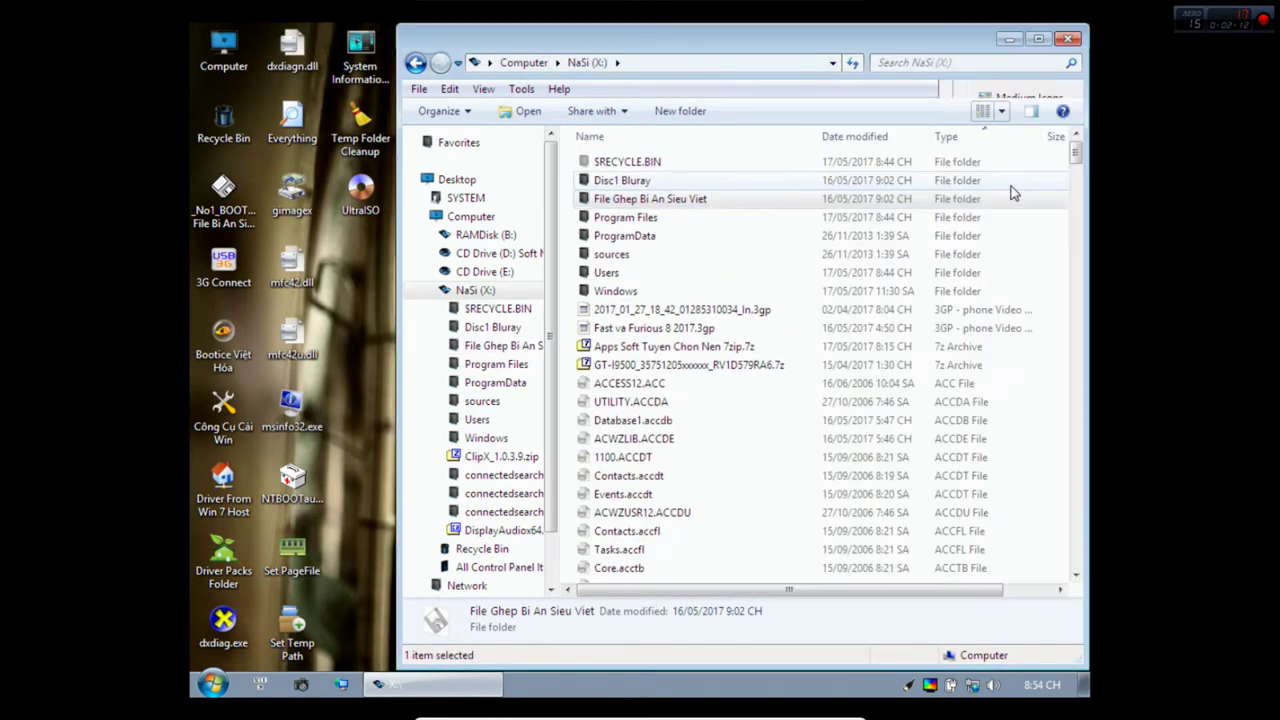
left_click(745, 274)
key("End")
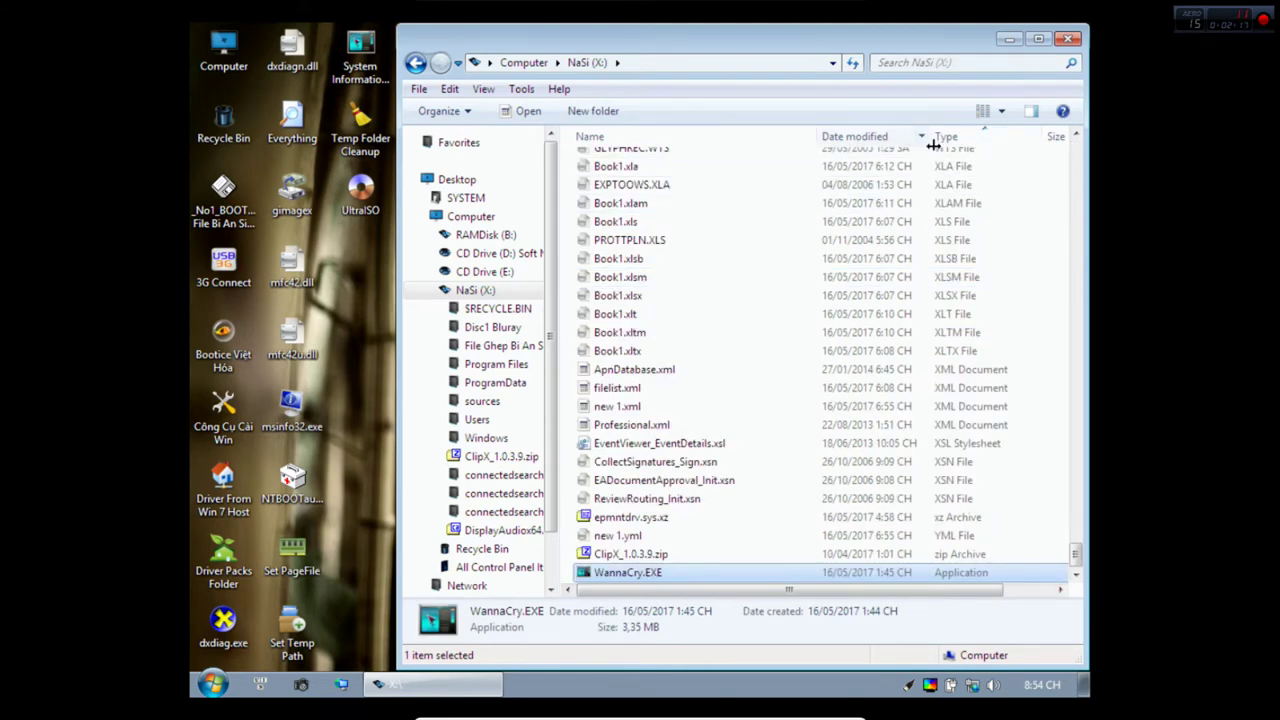
Highlight mfc42.dll and mfc42u.dll on the desktop and sort the NaSi (X:) files by type in descending order.
left_click(296, 282)
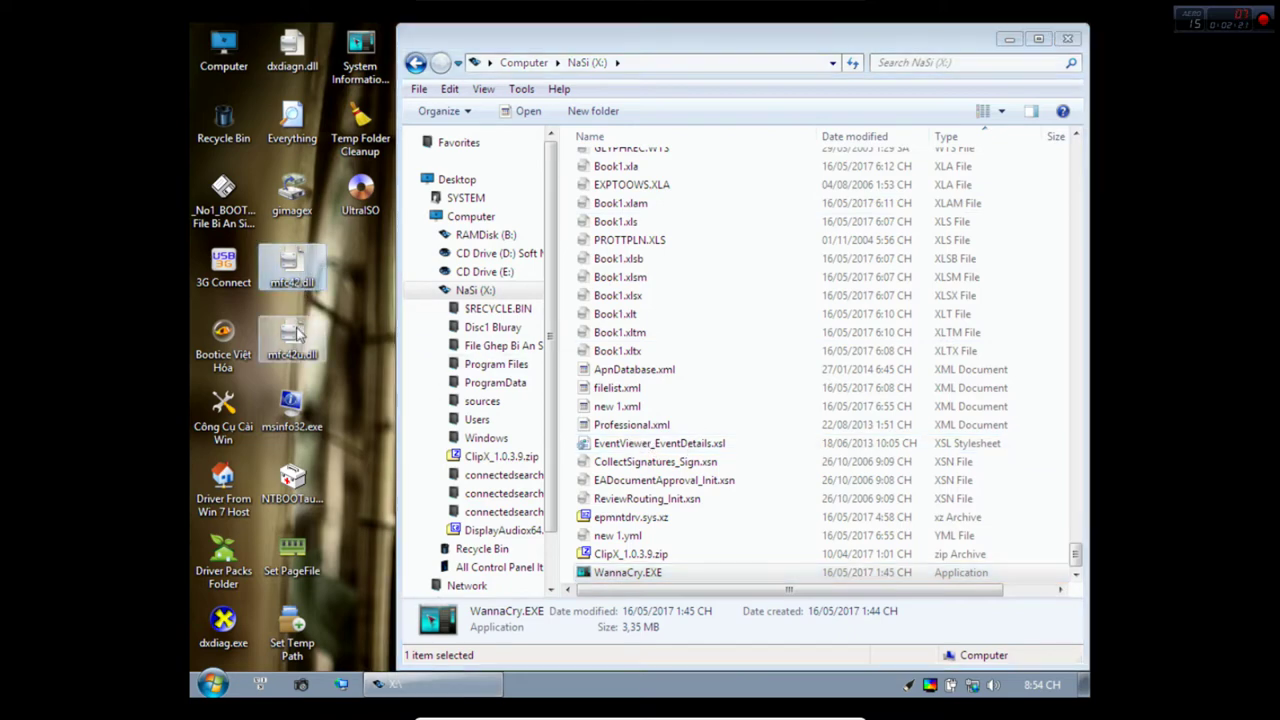
left_click(297, 344)
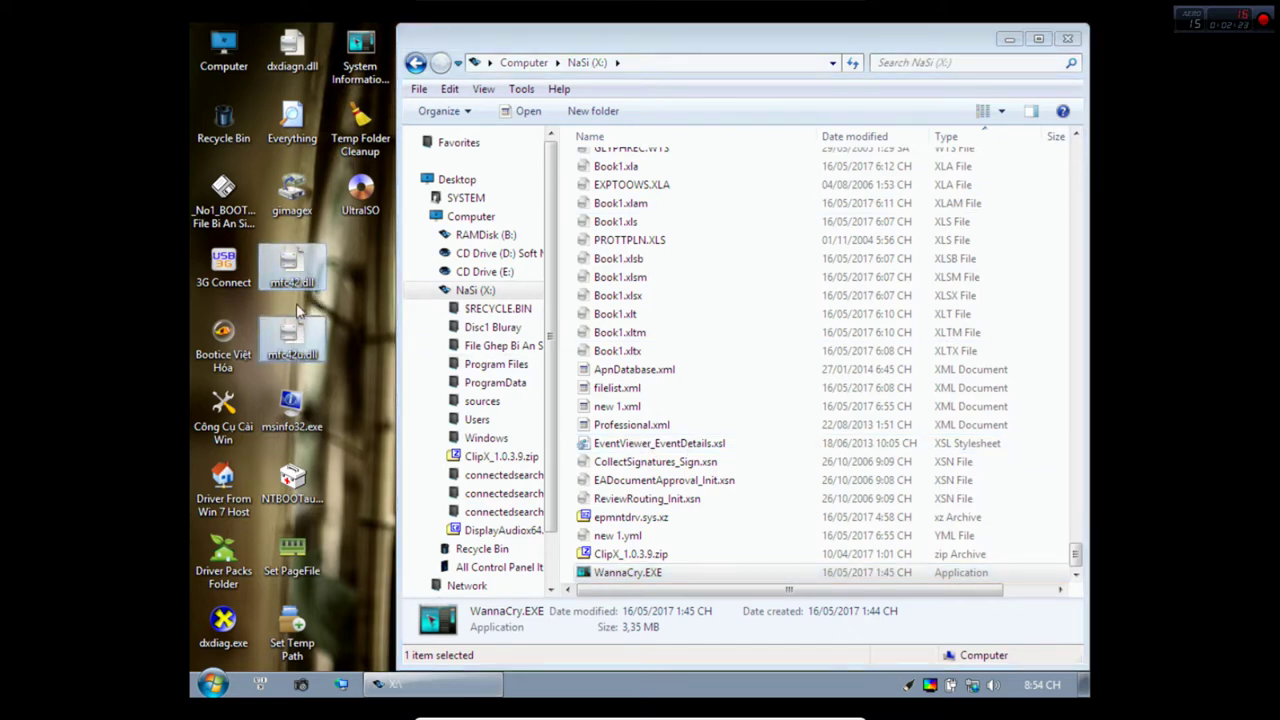
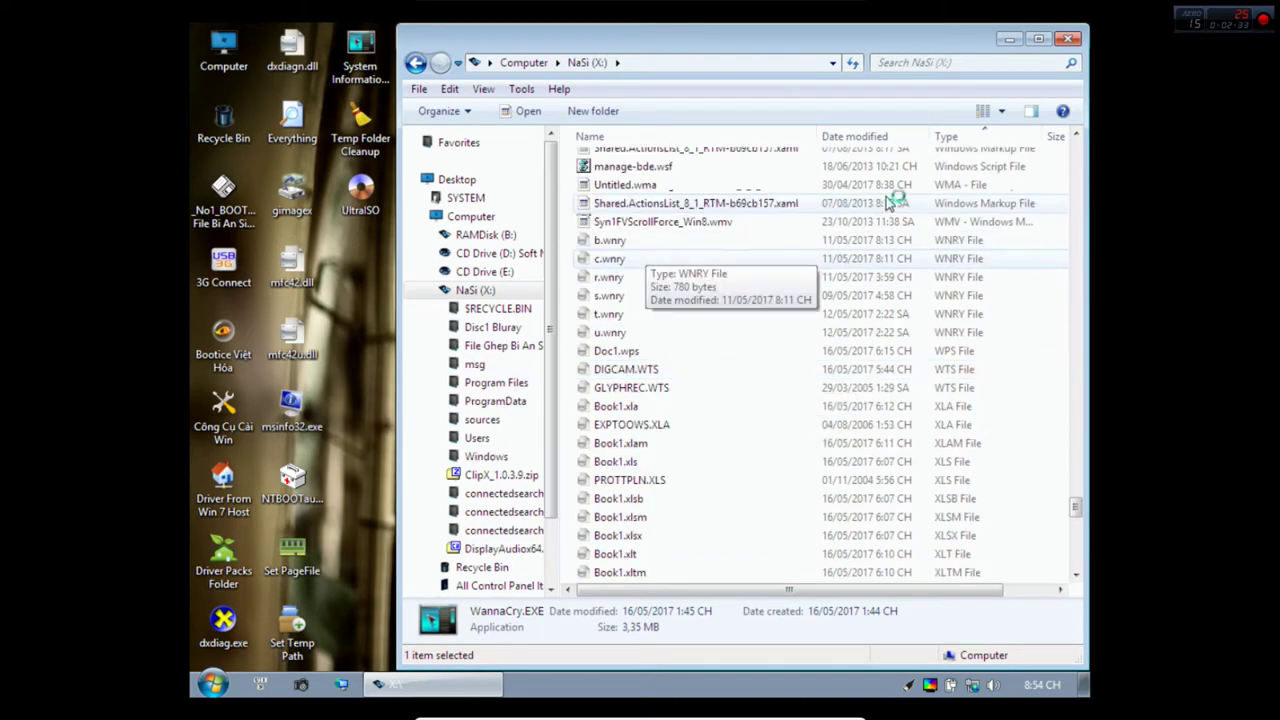
left_click(975, 137)
scroll(745, 299, "down", 4)
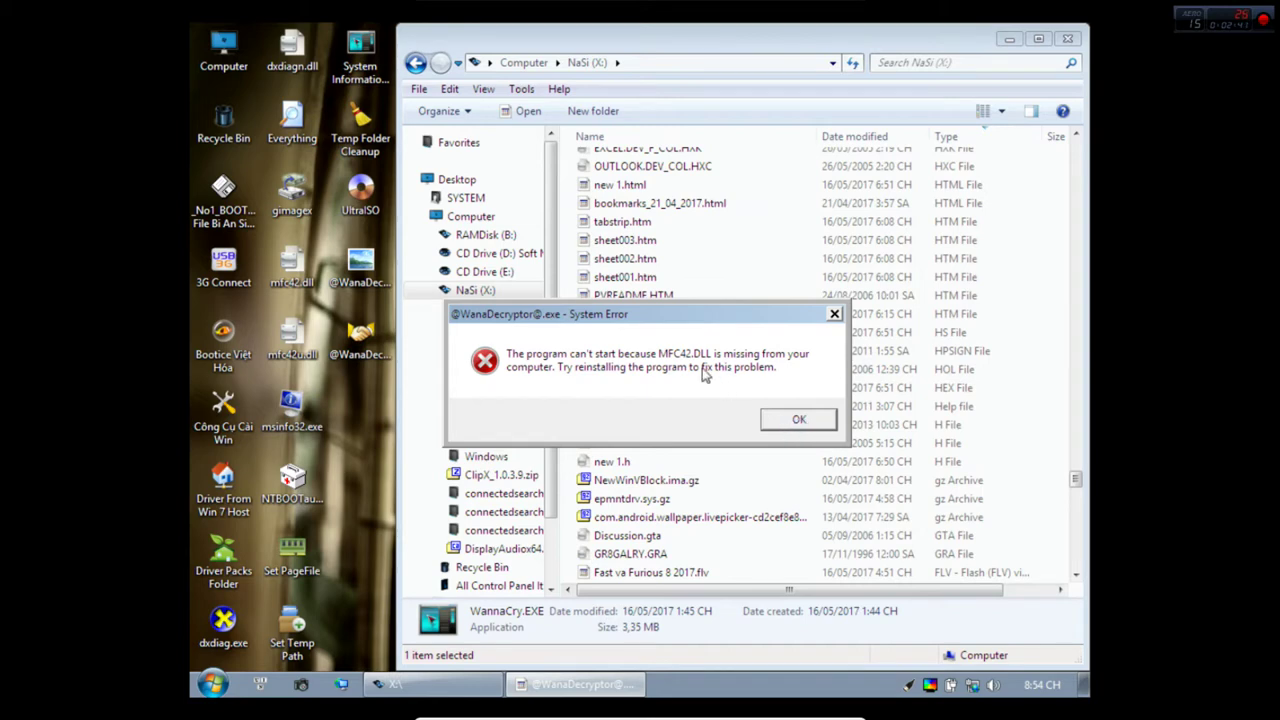
left_click(315, 280)
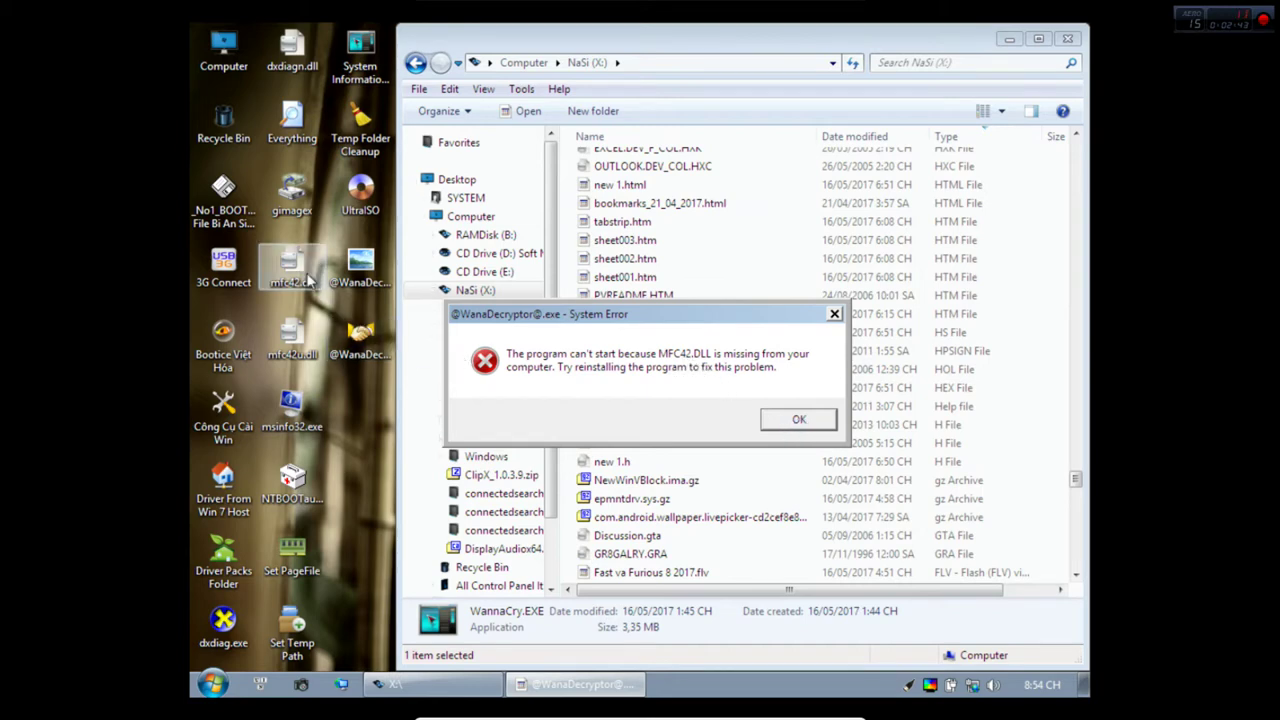
left_click(305, 347, "ctrl")
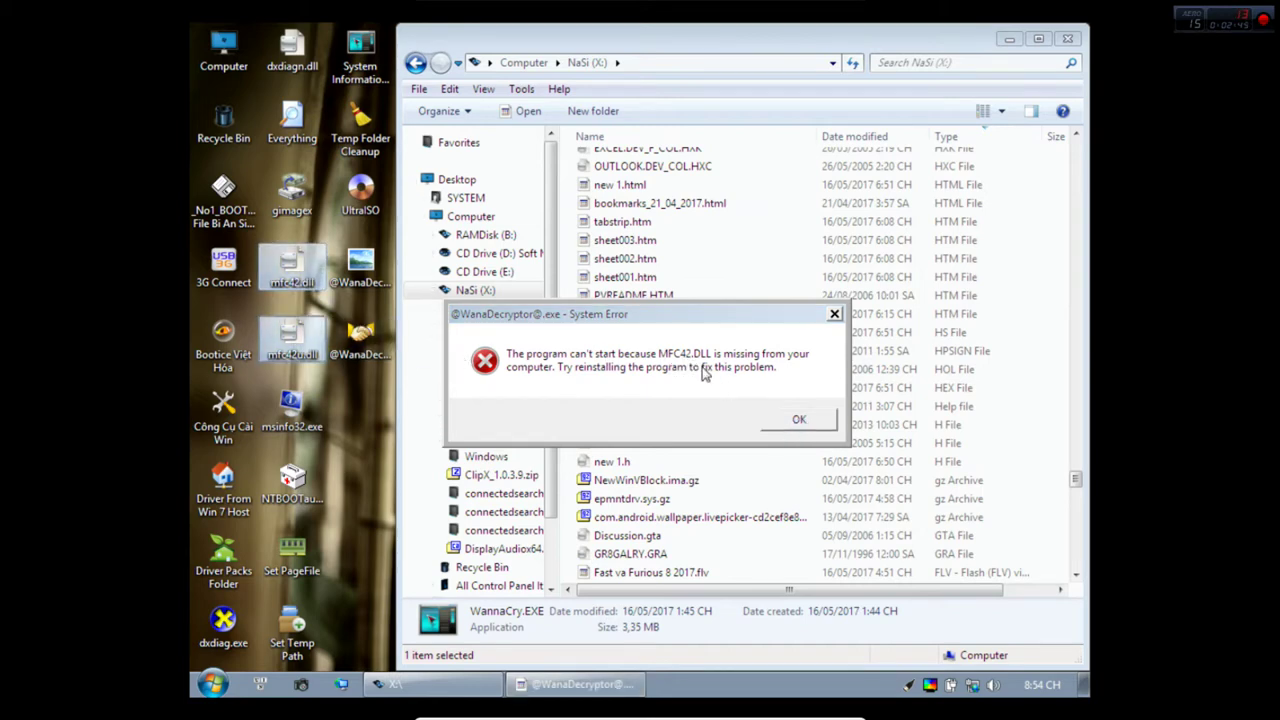
left_click(800, 422)
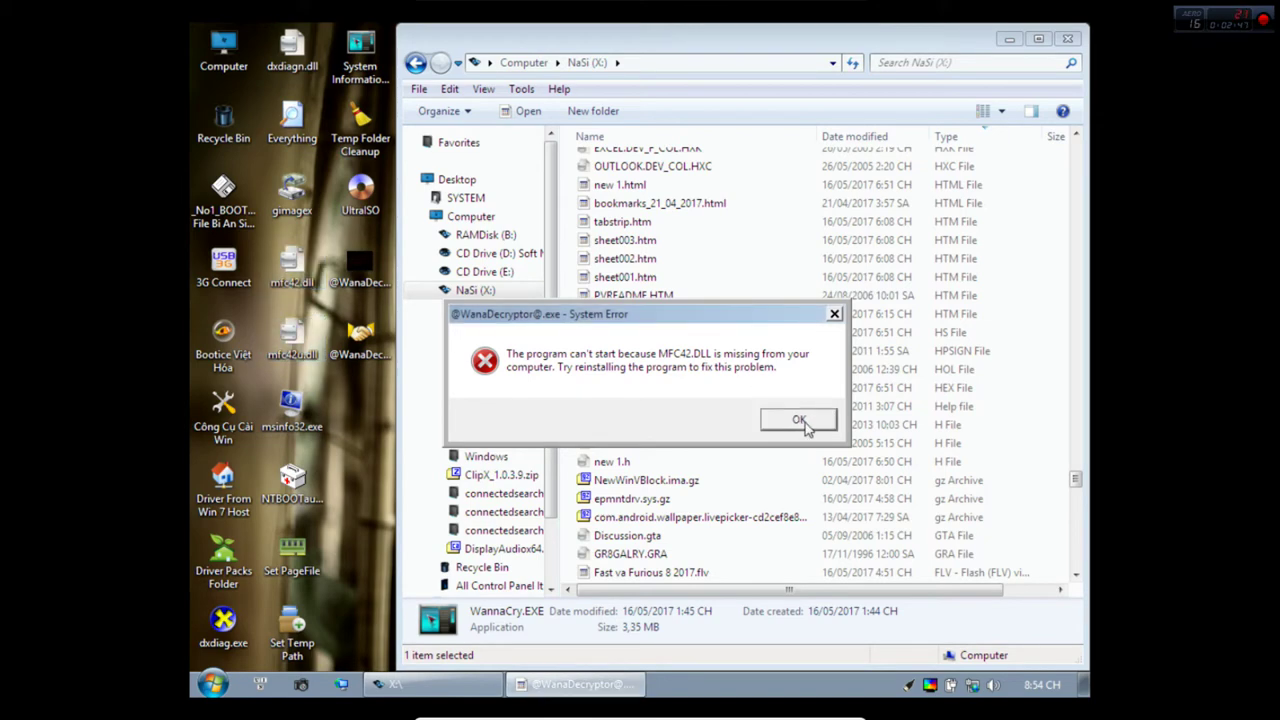
left_click(800, 421)
left_click(710, 370)
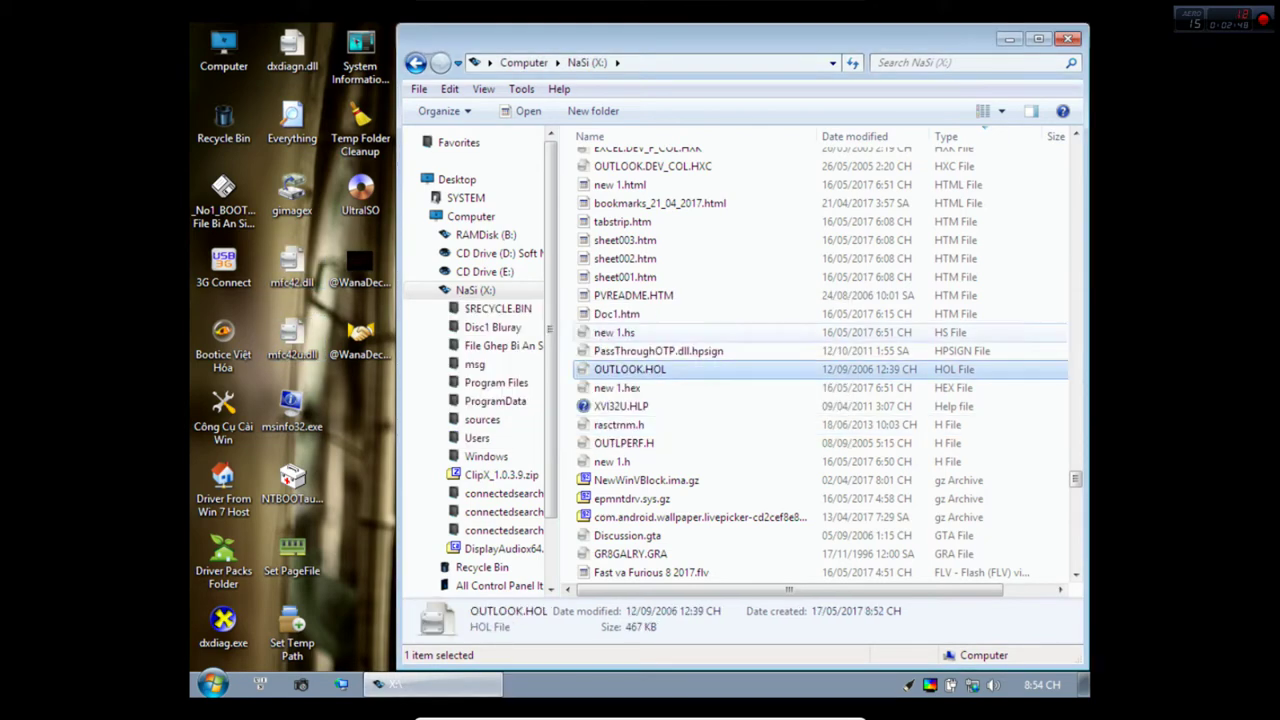
Sort the NaSi (X:) files by type in ascending order and check the first entries from the start of the list.
left_click(970, 136)
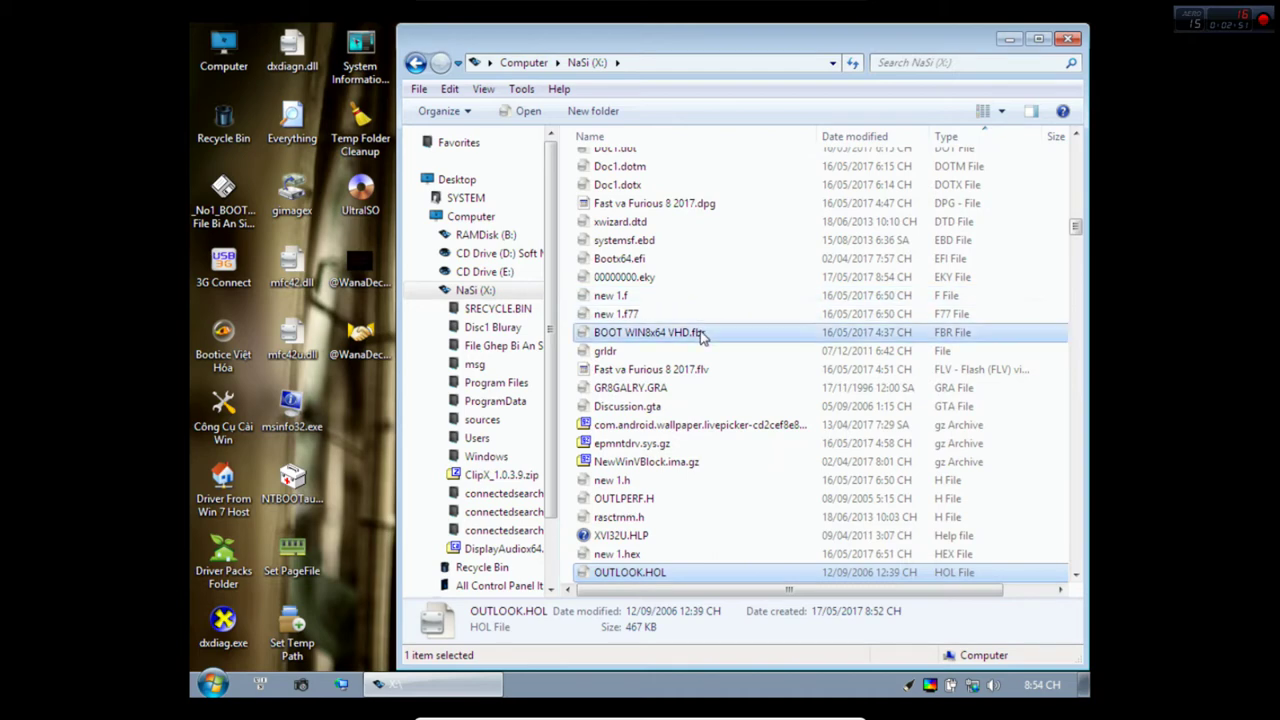
key("Home")
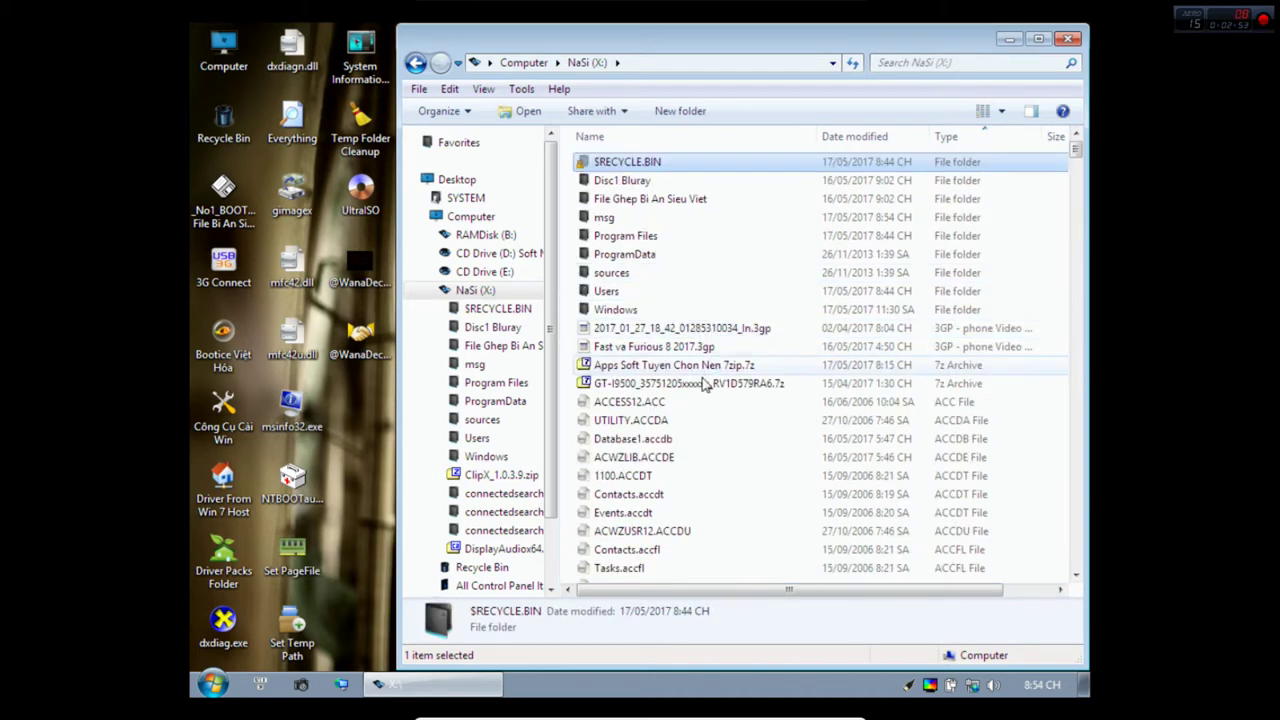
left_click(676, 569)
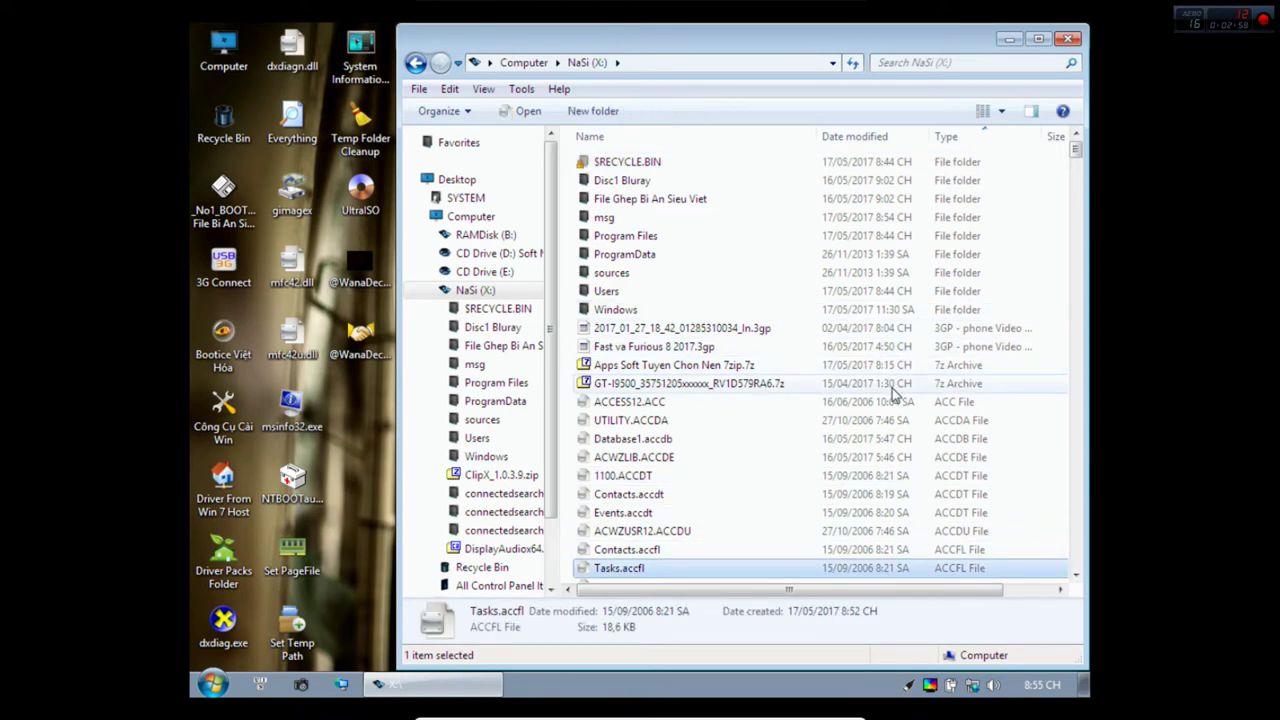
key("Page_Down")
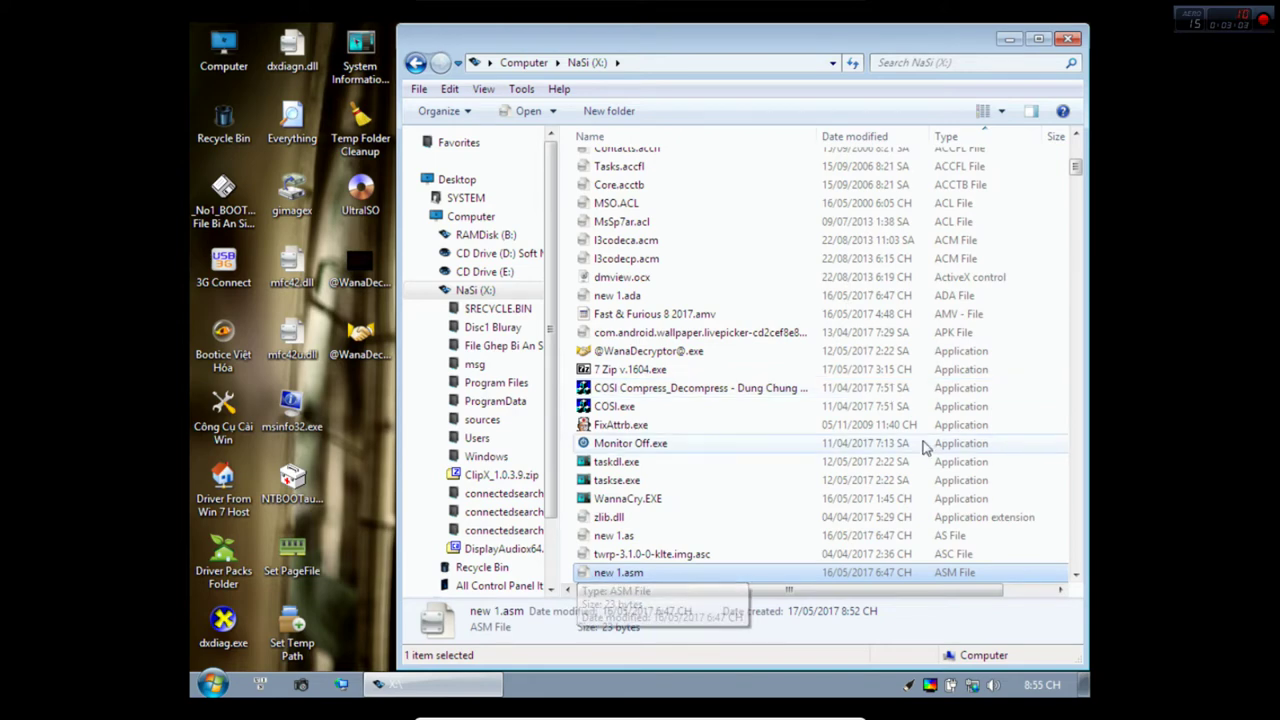
Maximize the Explorer window and look through the NaSi (X:) files by type, from the ASM files to the first WNCRY files.
left_click(1039, 40)
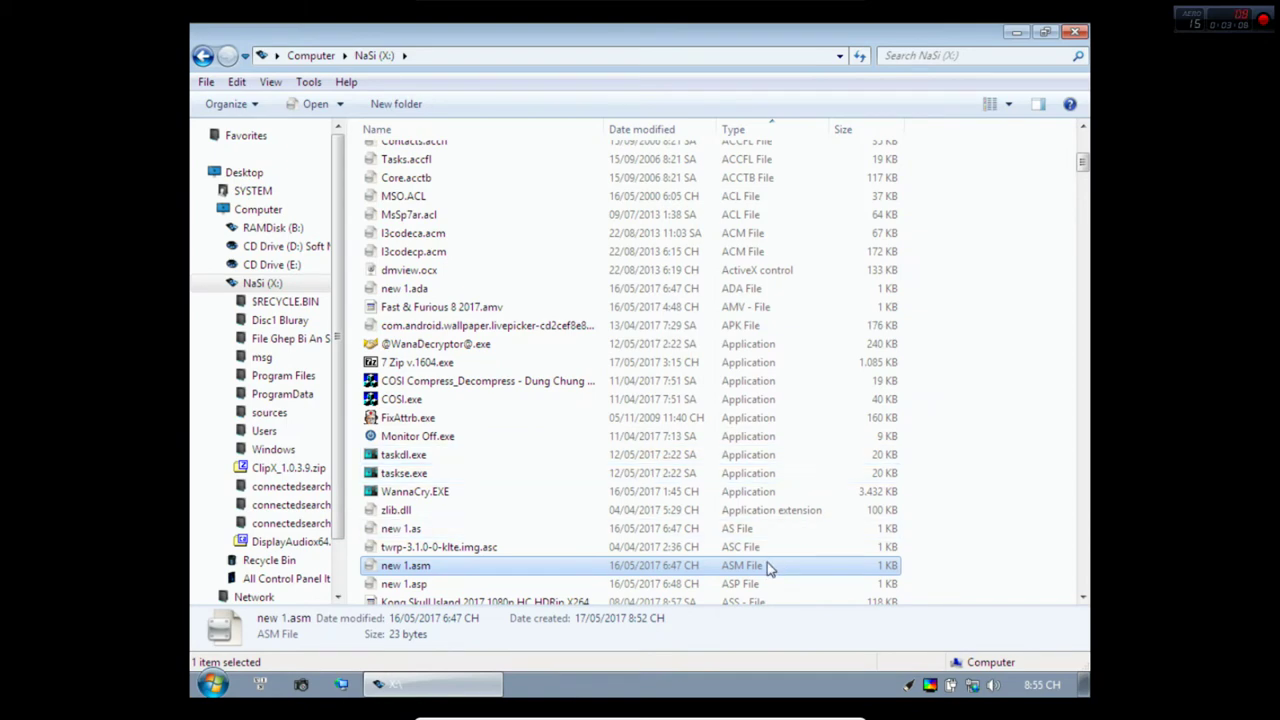
key("Down")
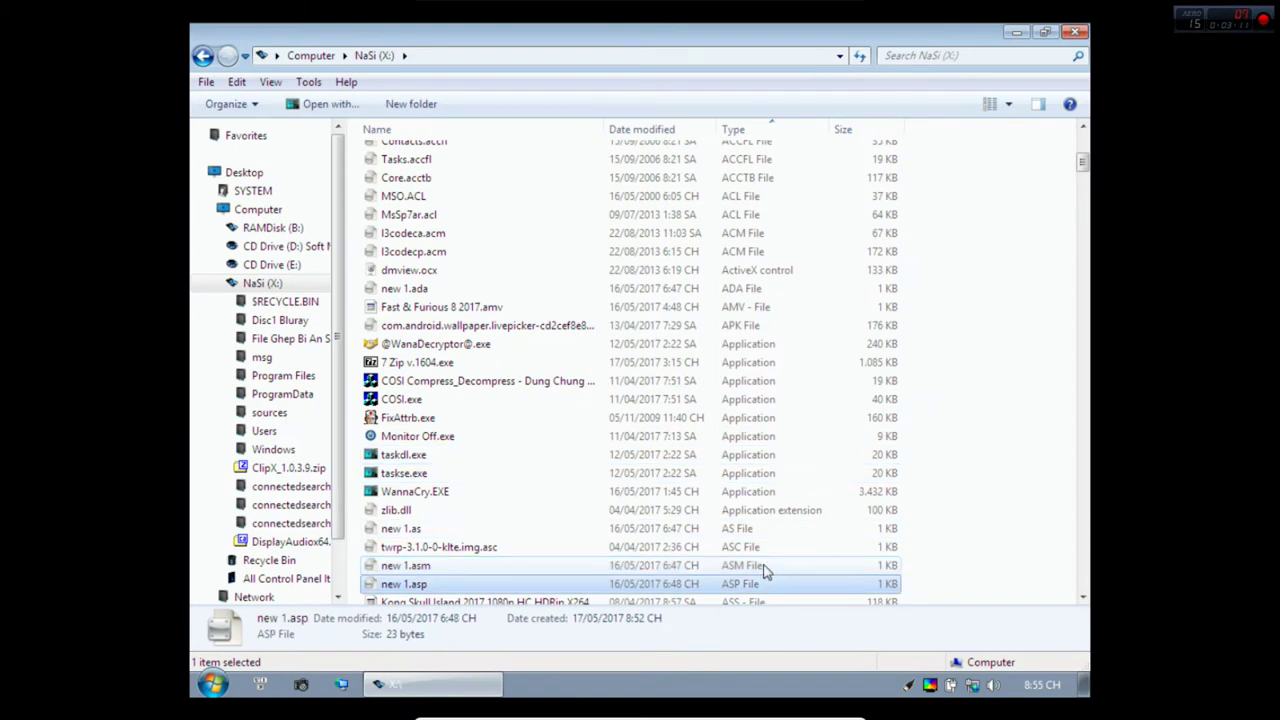
key("Page_Down")
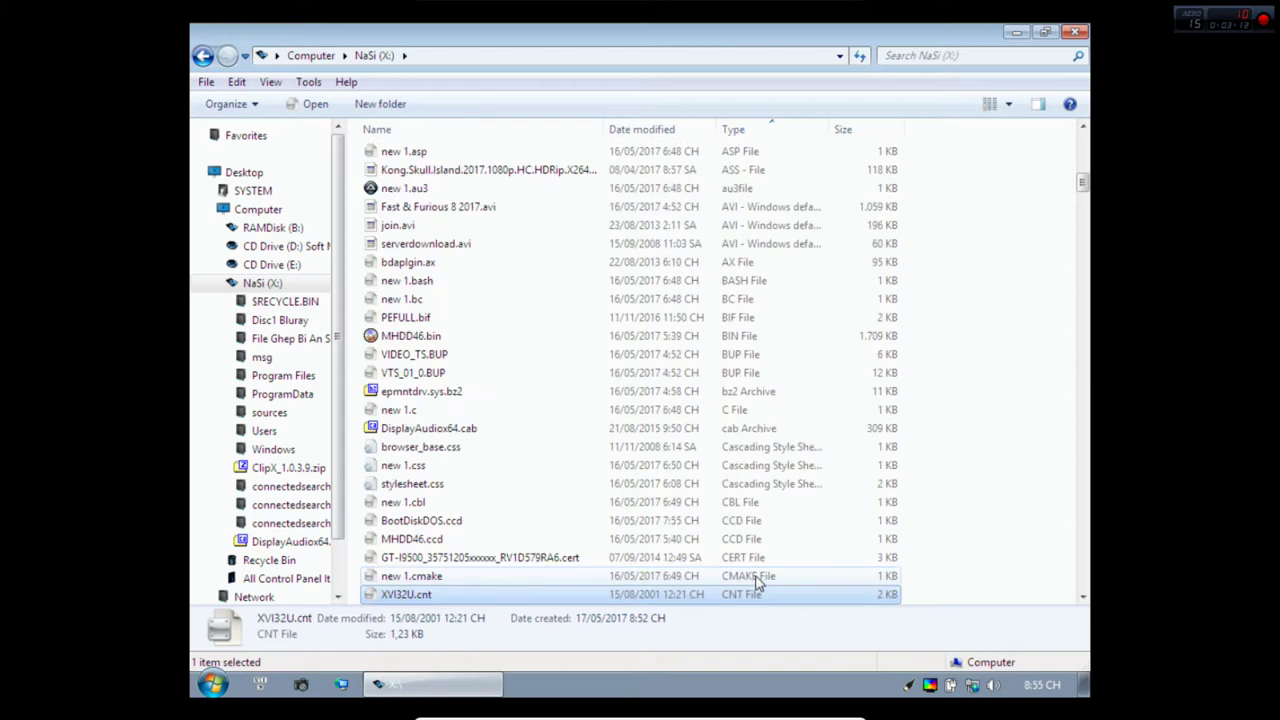
key("Page_Down")
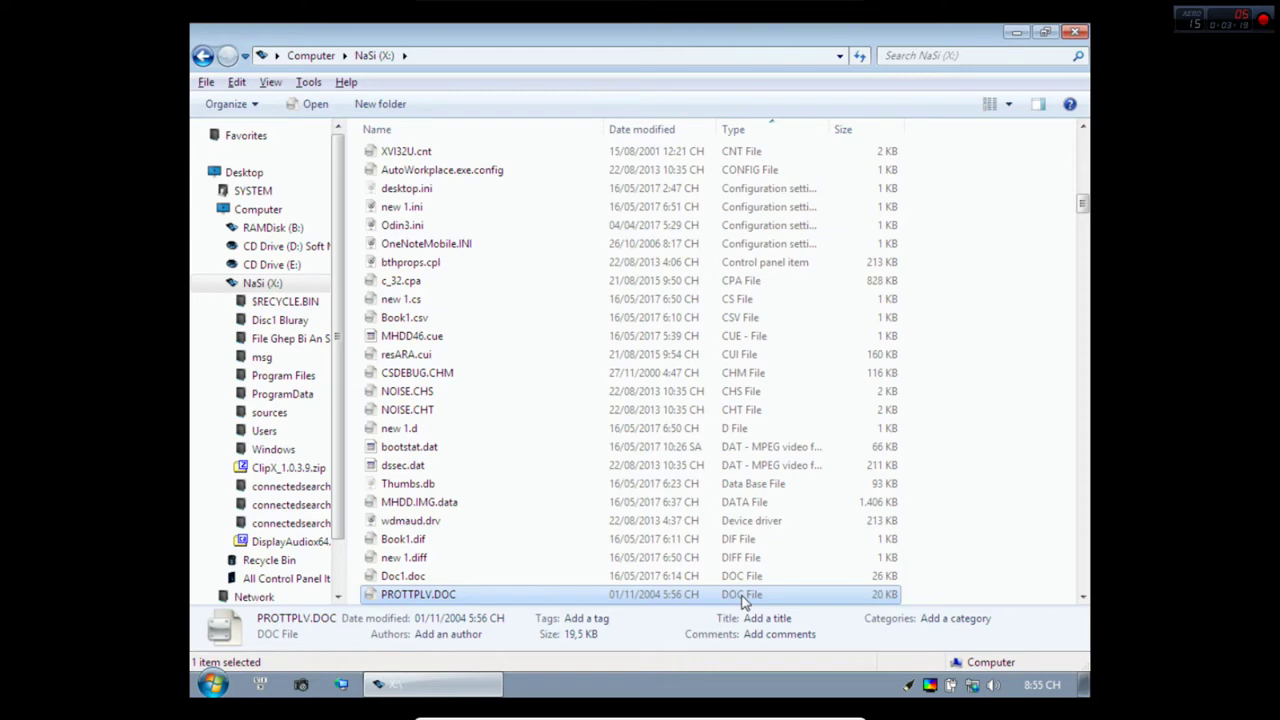
key("Page_Down")
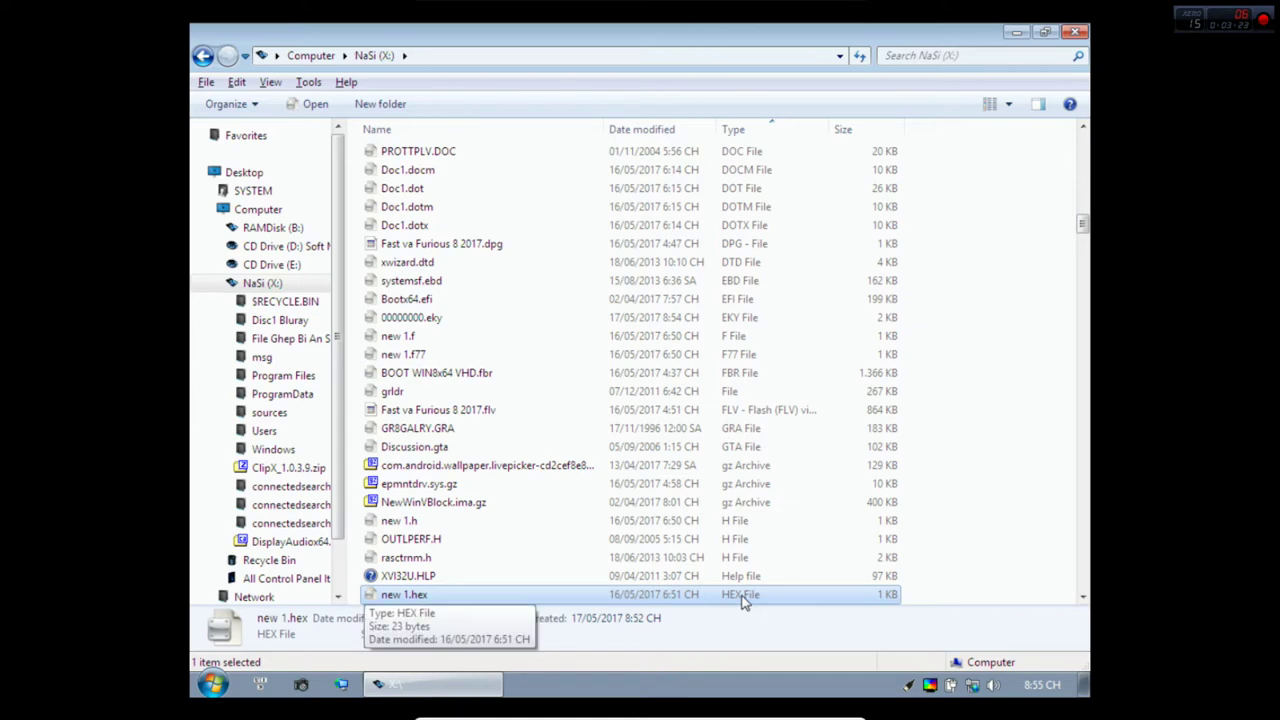
key("Page_Down")
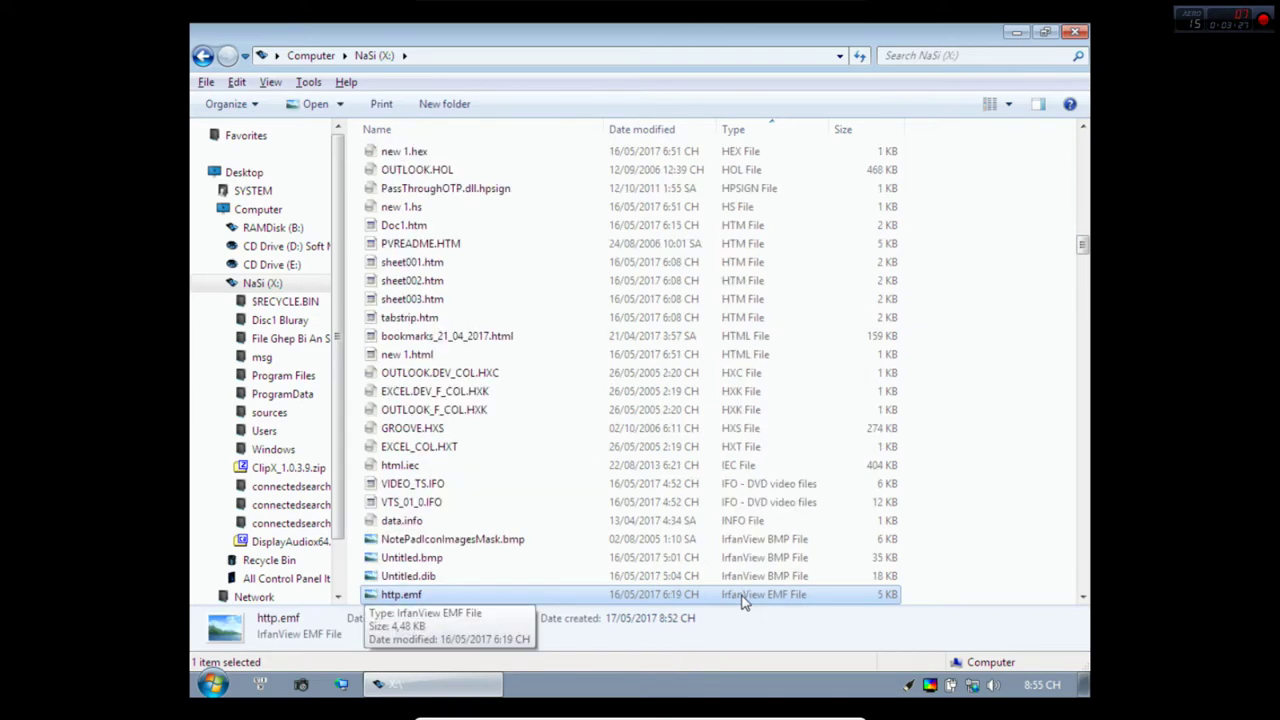
key("Page_Down")
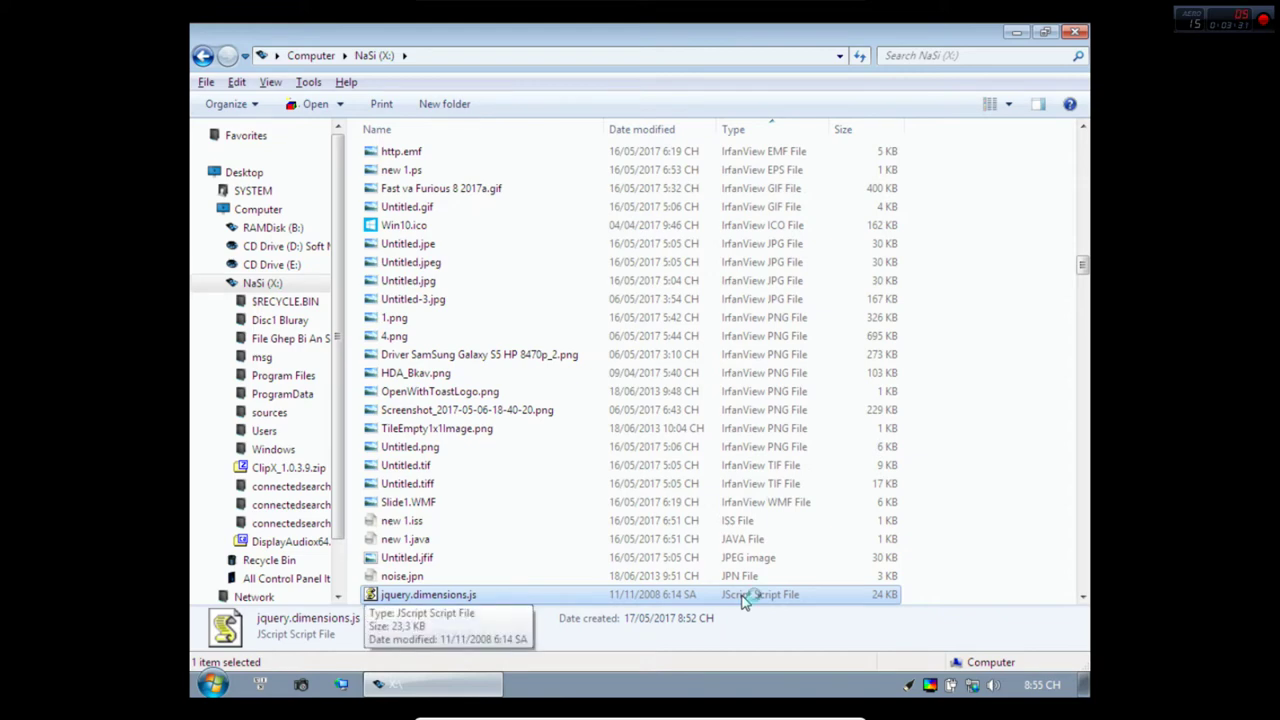
key("Page_Down")
key("Page_Down")
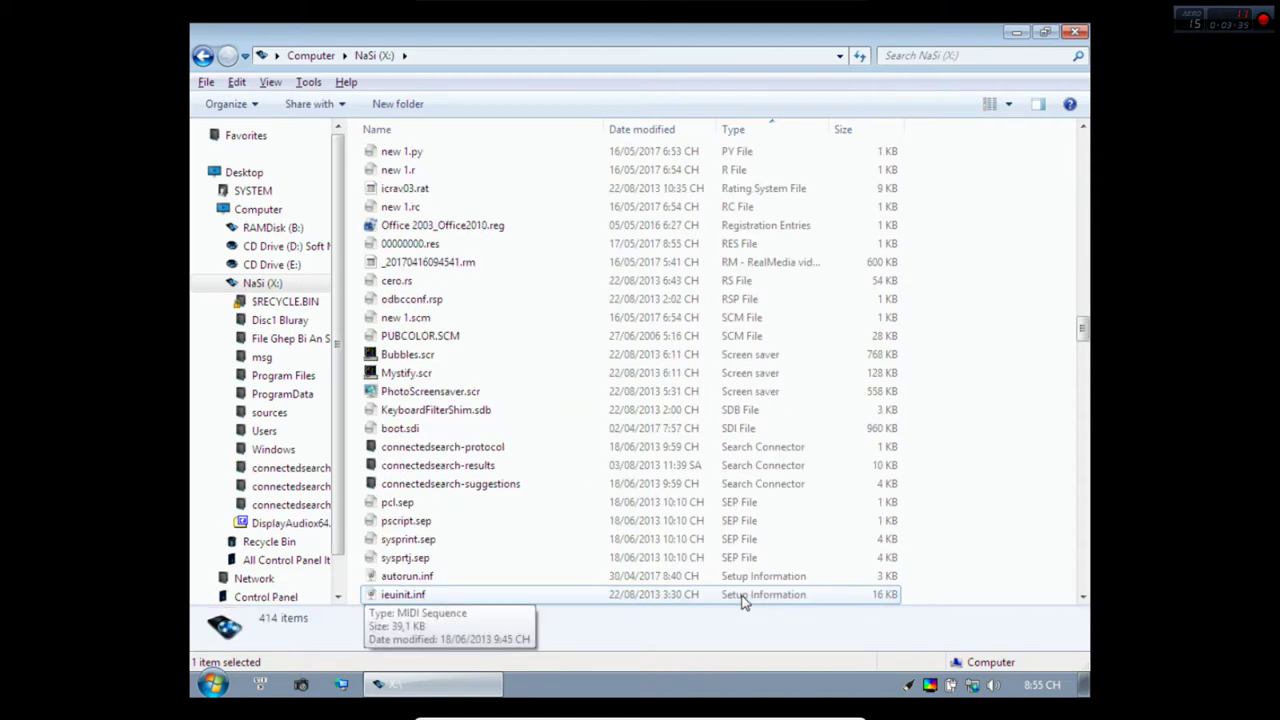
key("Page_Down")
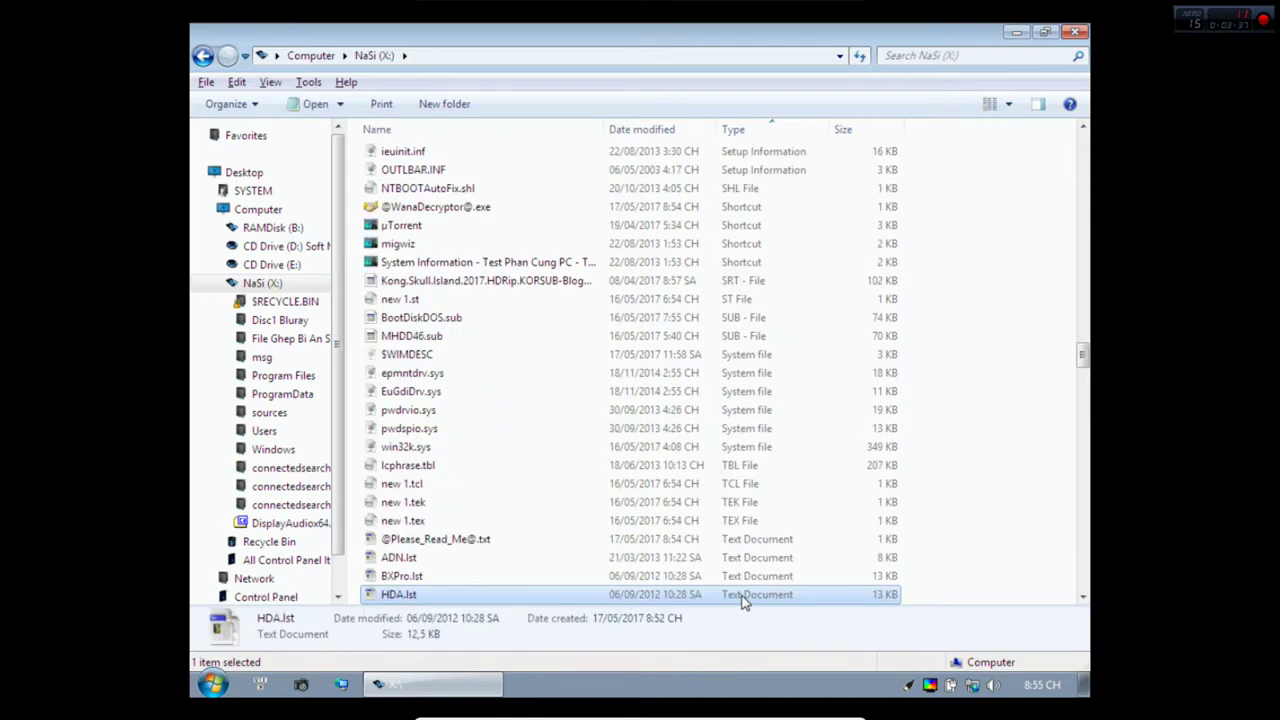
key("Page_Down")
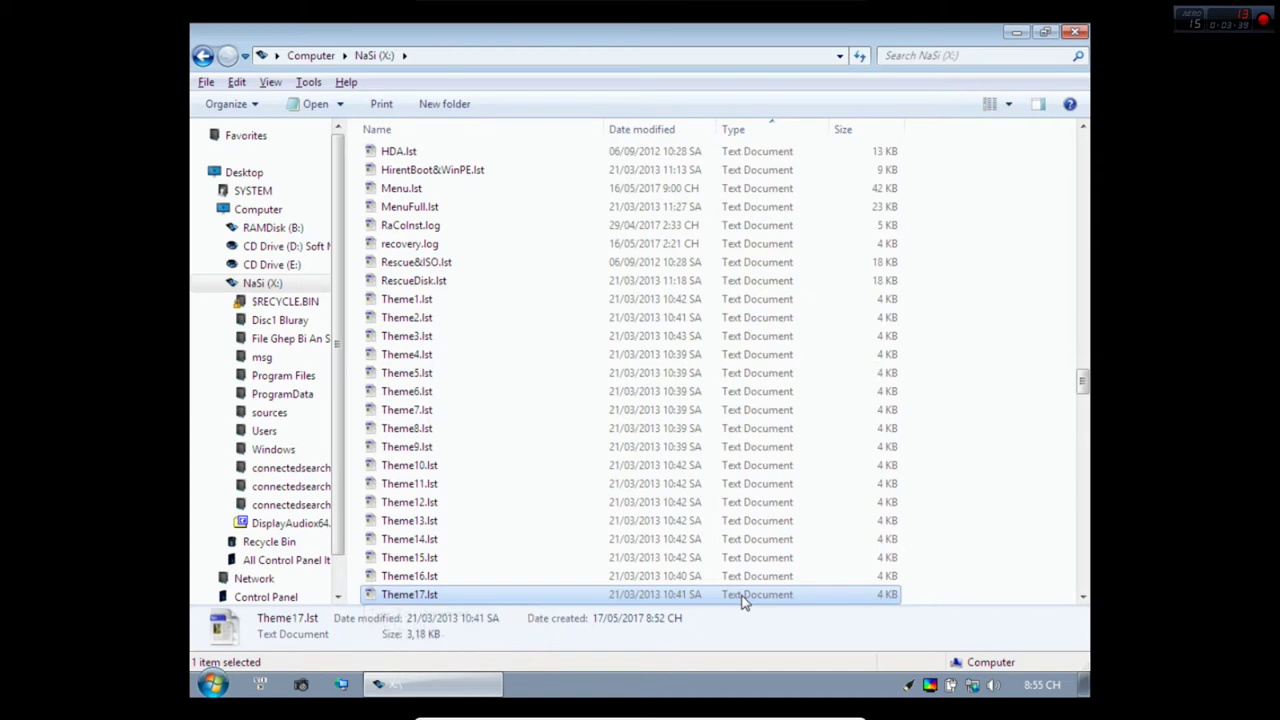
key("Page_Down")
key("Page_Down")
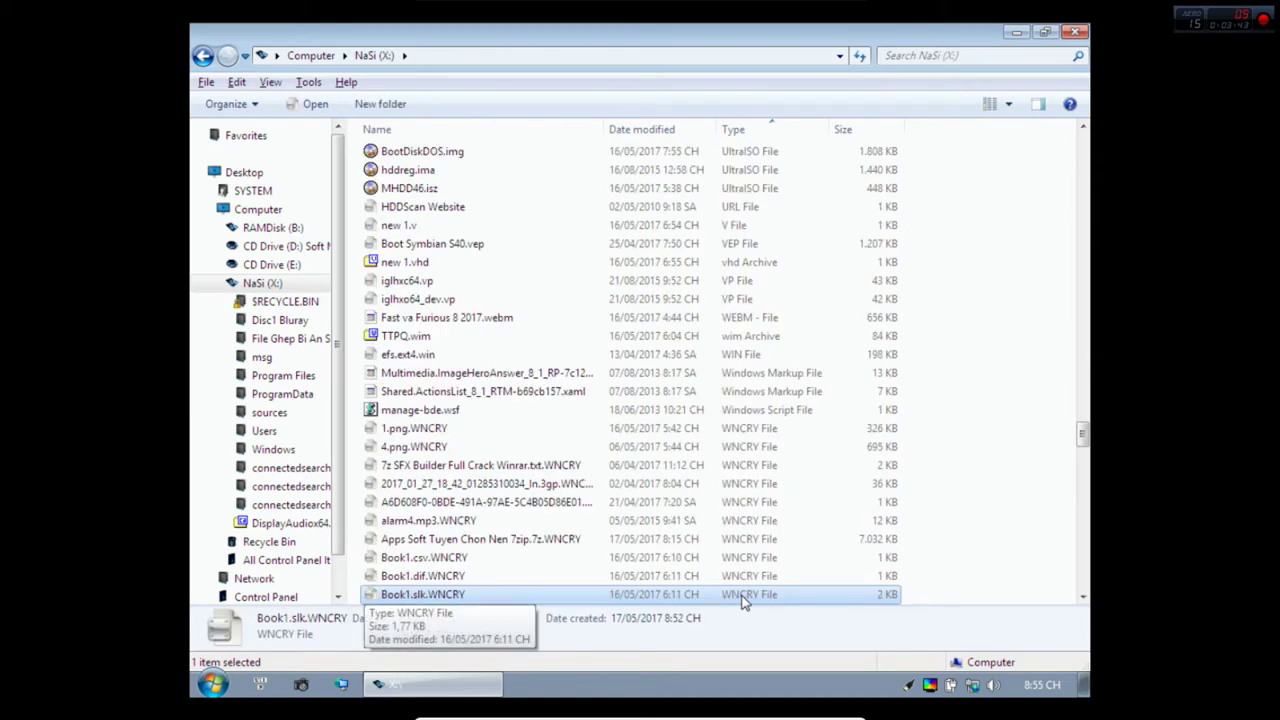
Examine the WNCRY and WNRY files from 1.png.WNCRY to u.wnry and check the remaining types to the end of the list.
left_click(424, 430)
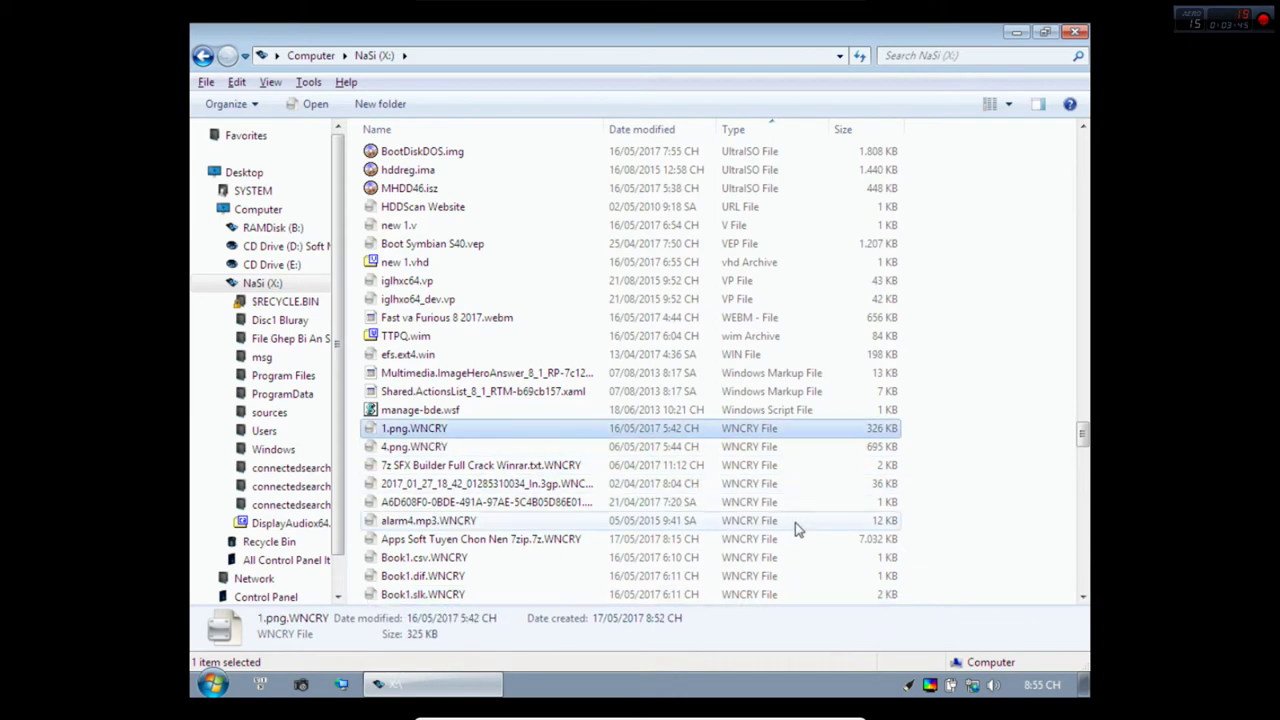
key("Page_Down")
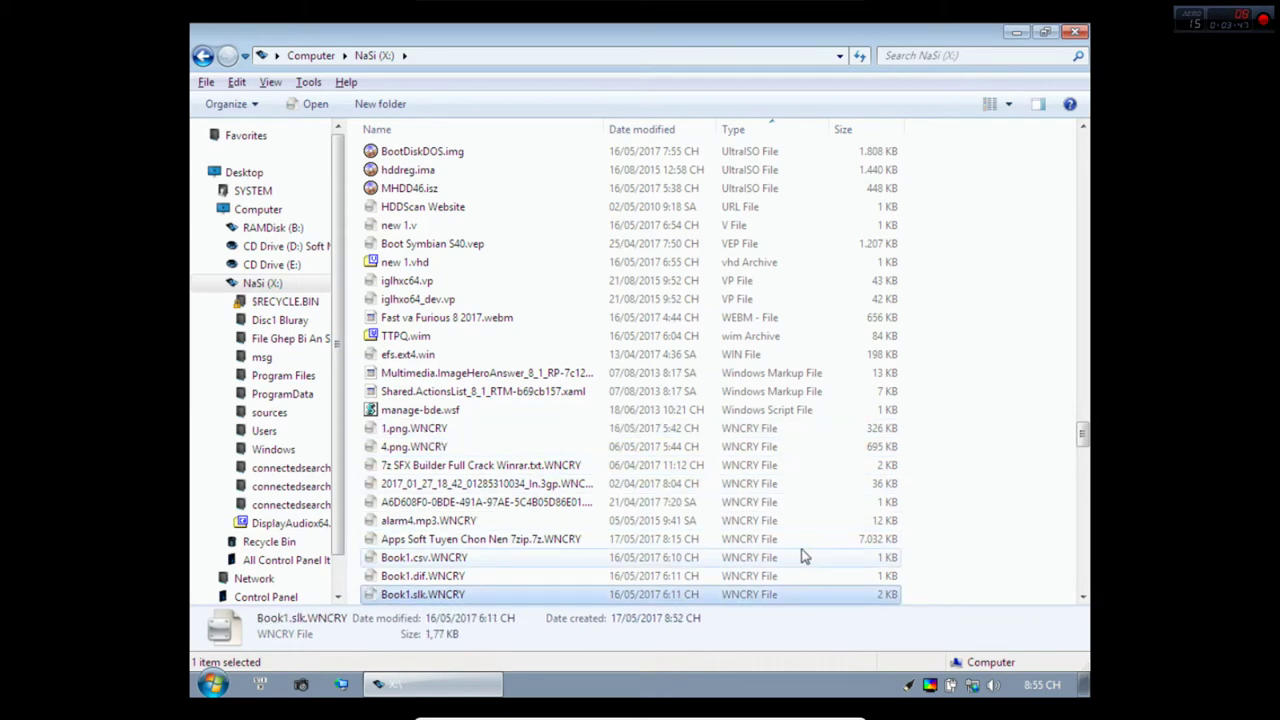
key("Page_Down")
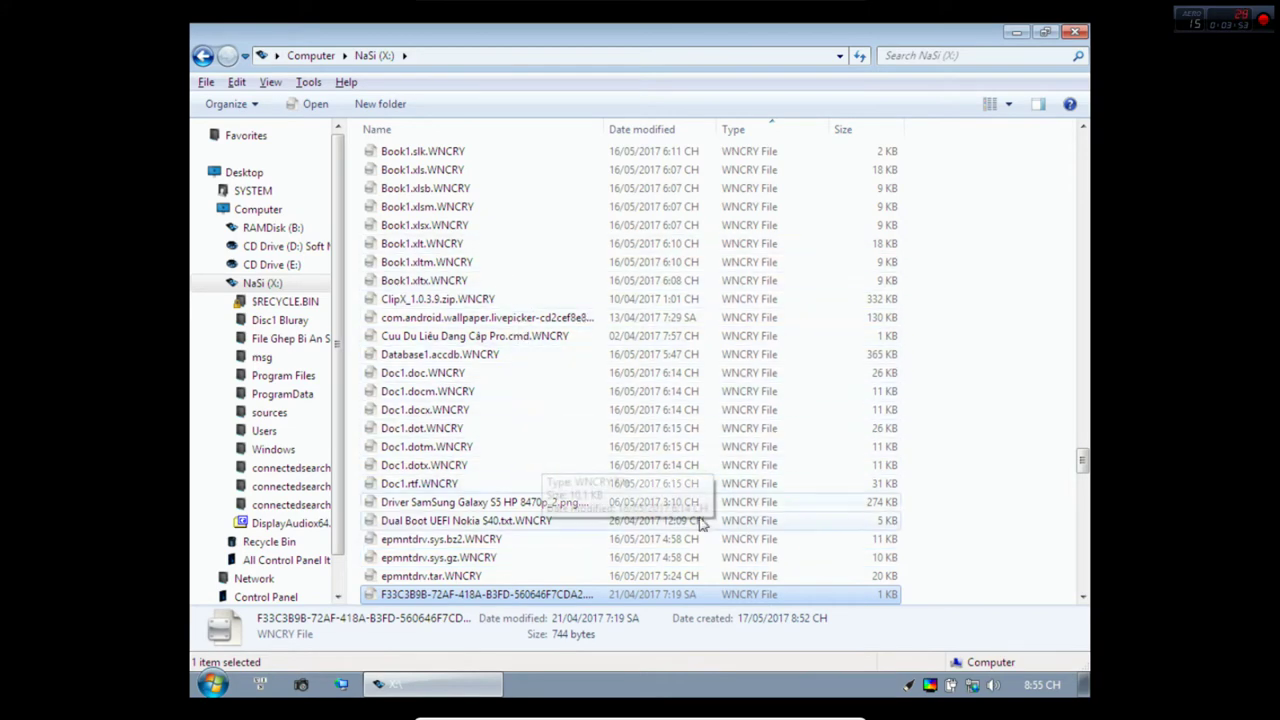
key("Page_Down")
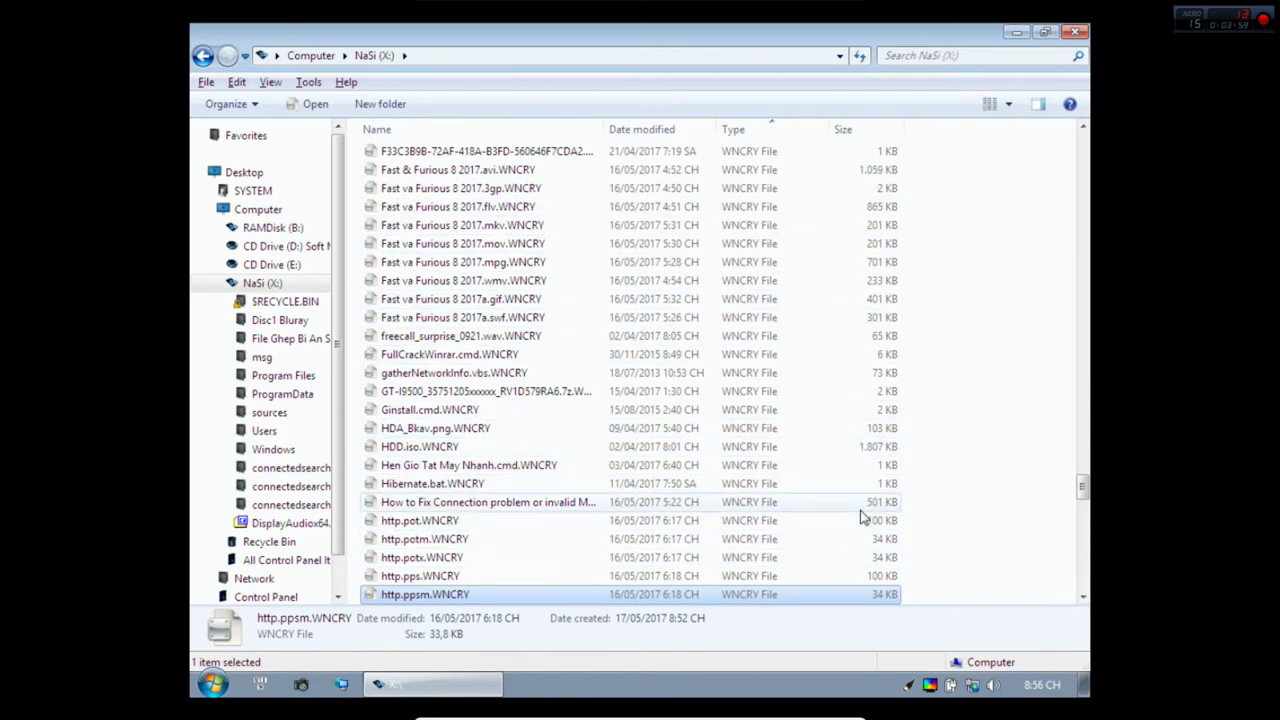
key("Page_Down")
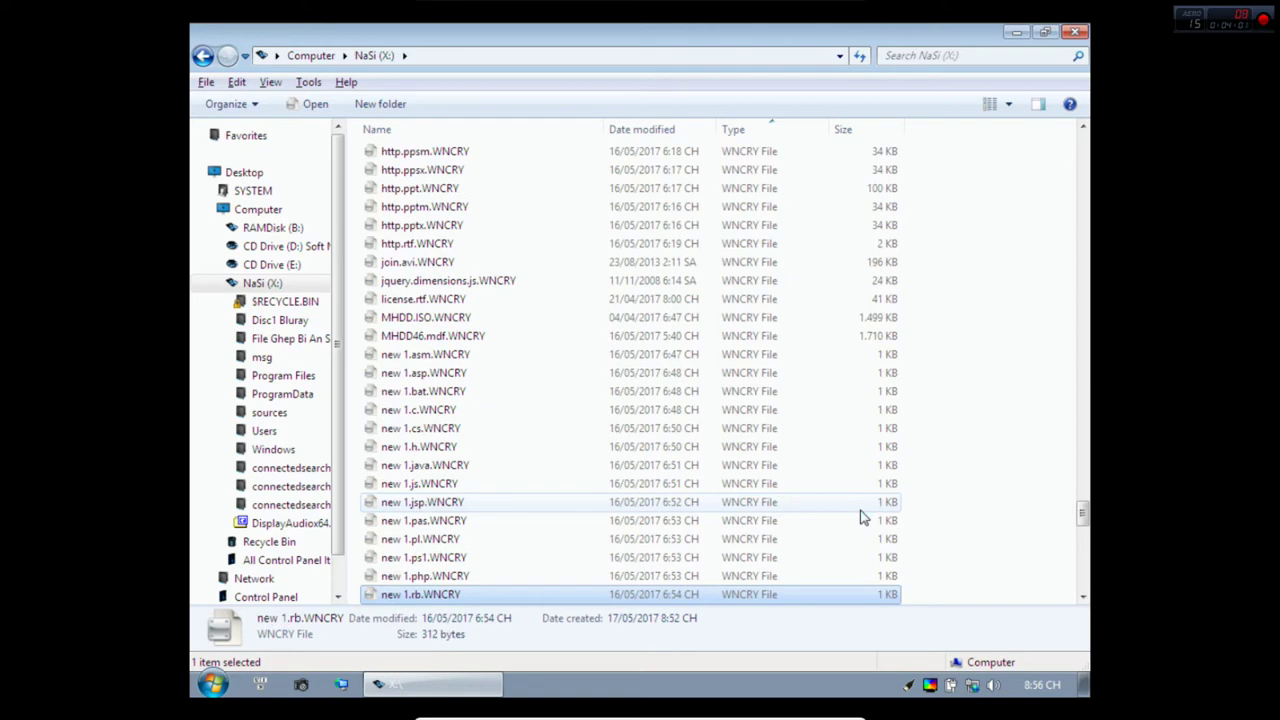
key("Page_Down")
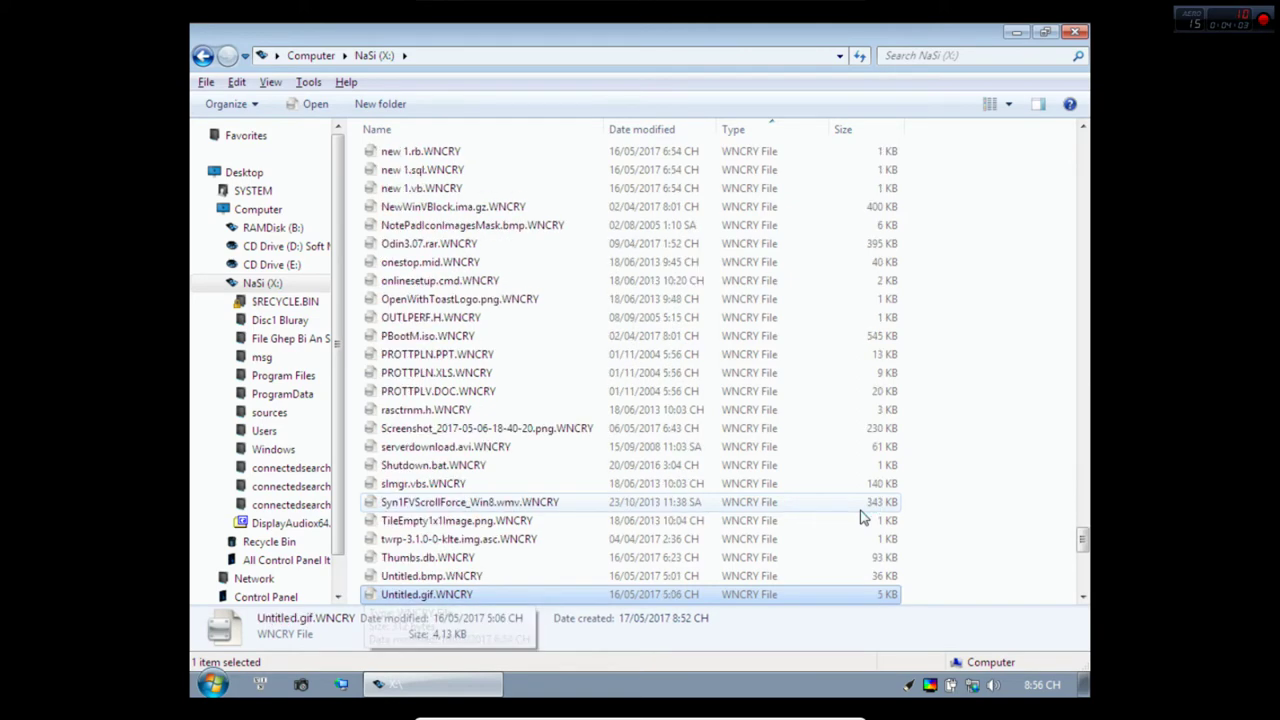
key("Page_Down")
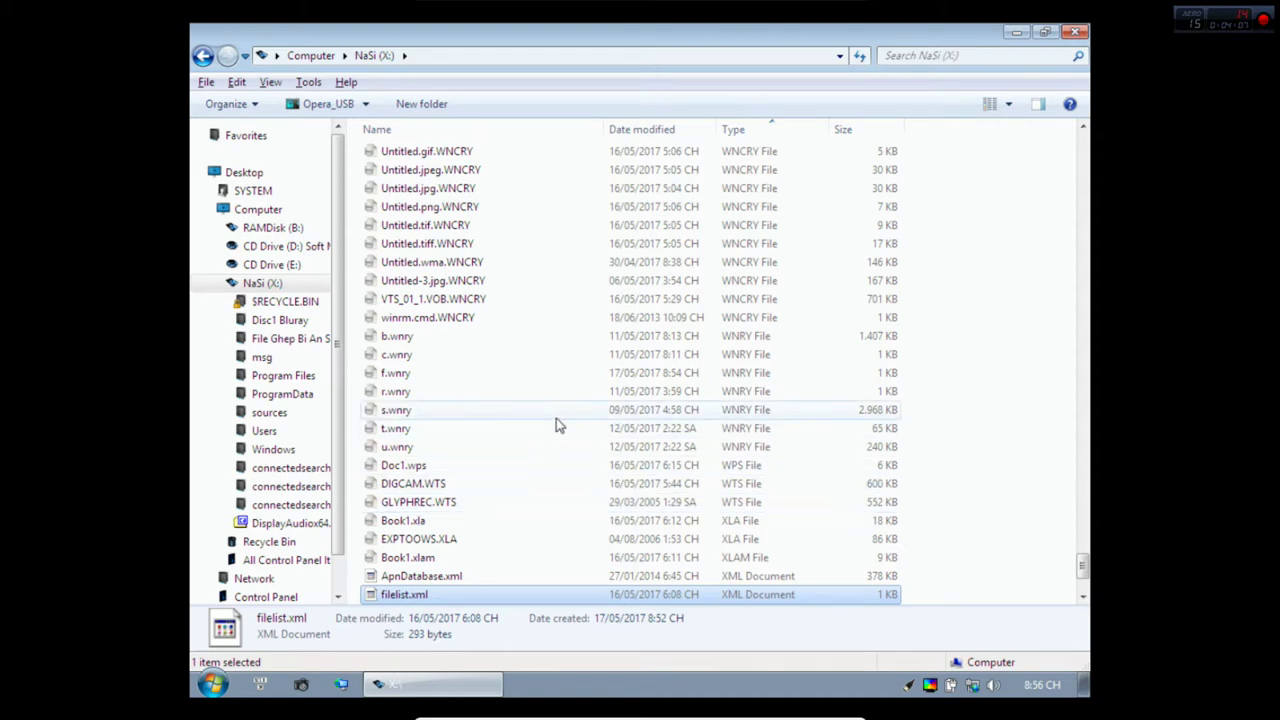
left_click(436, 449)
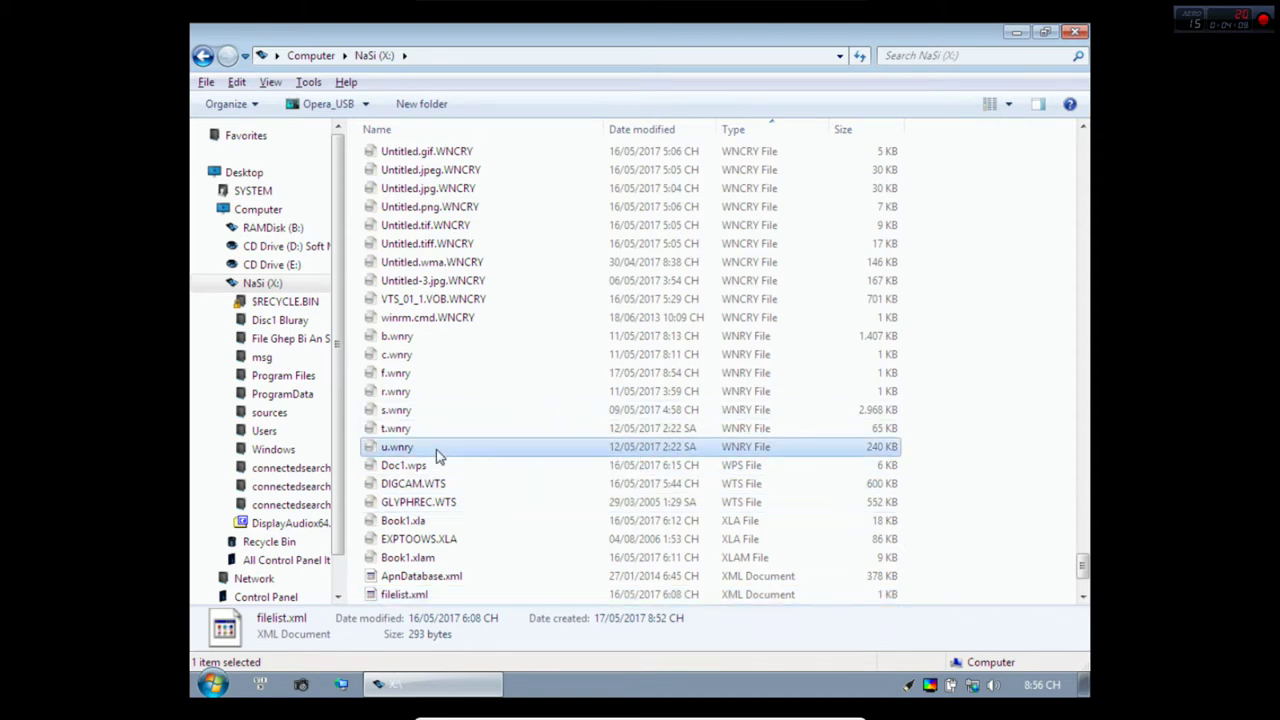
key("Page_Down")
key("Page_Down")
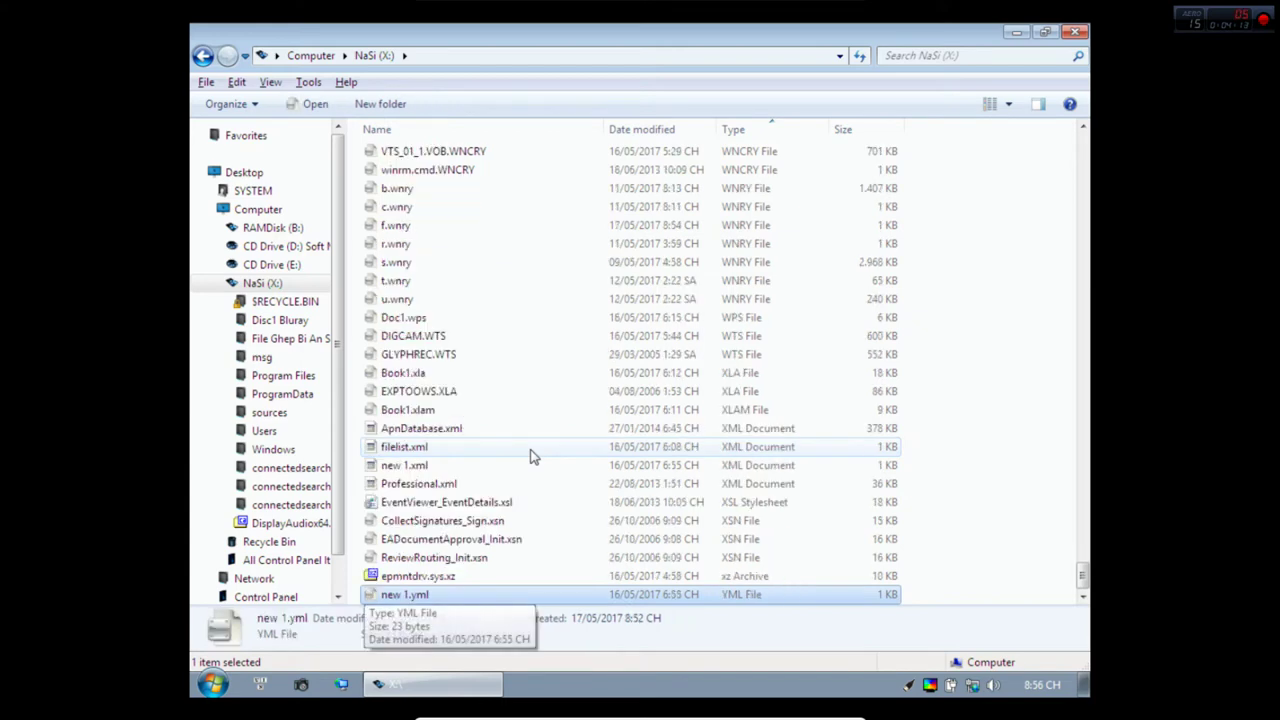
Select all WNCRY and WNRY files in NaSi (X:), from u.wnry back up to 1.png.WNCRY.
left_click(418, 301)
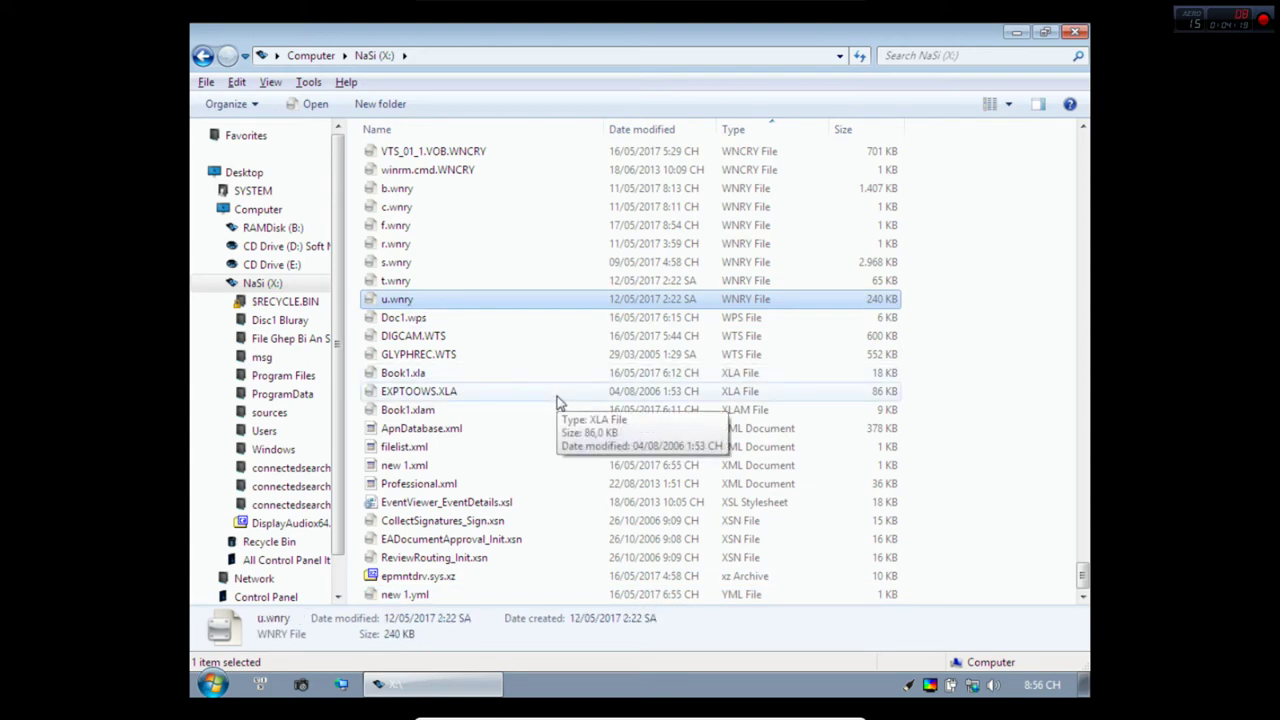
key("shift+Page_Up")
key("shift+Page_Up")
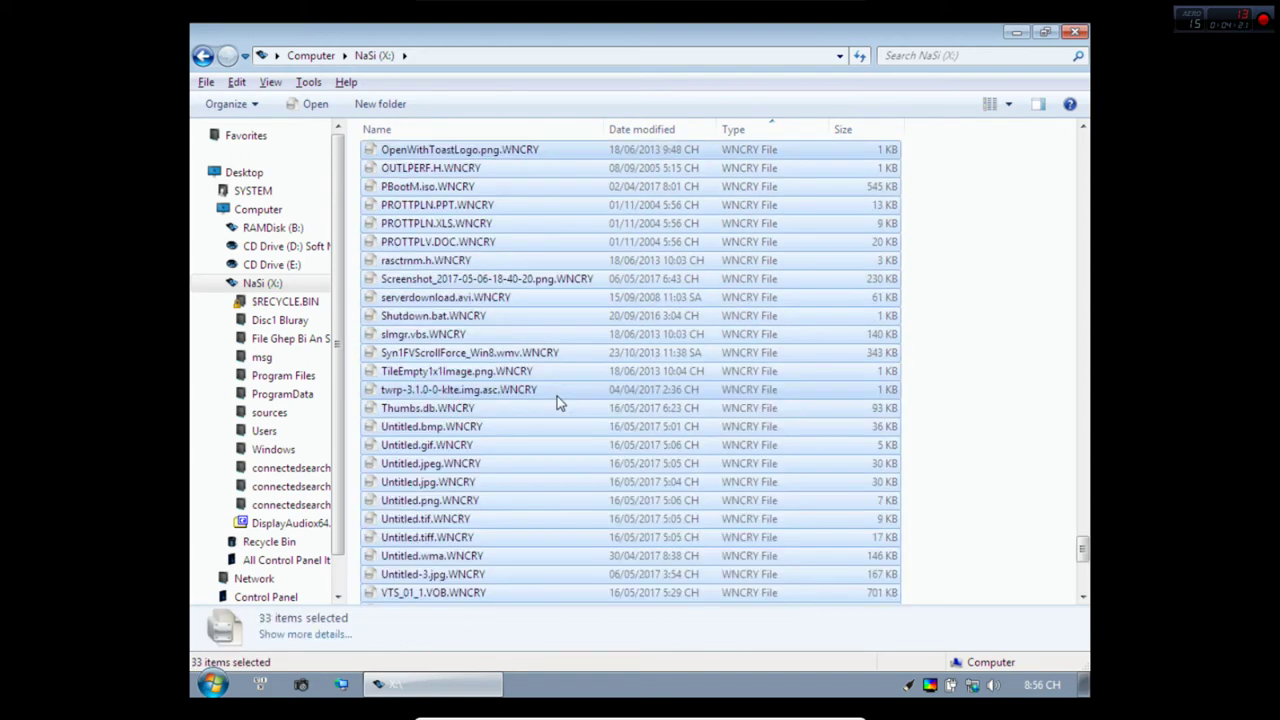
key("shift+Page_Up")
key("shift+Page_Up")
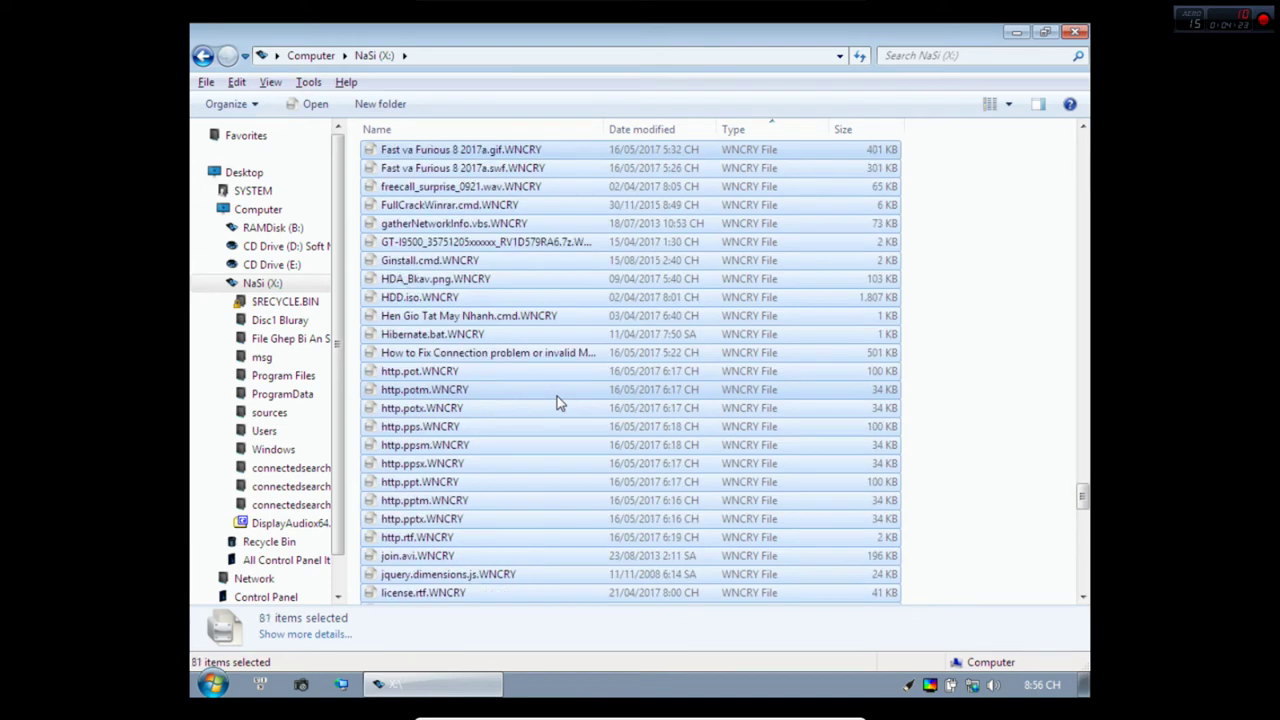
key("shift+Page_Up")
key("shift+Page_Up")
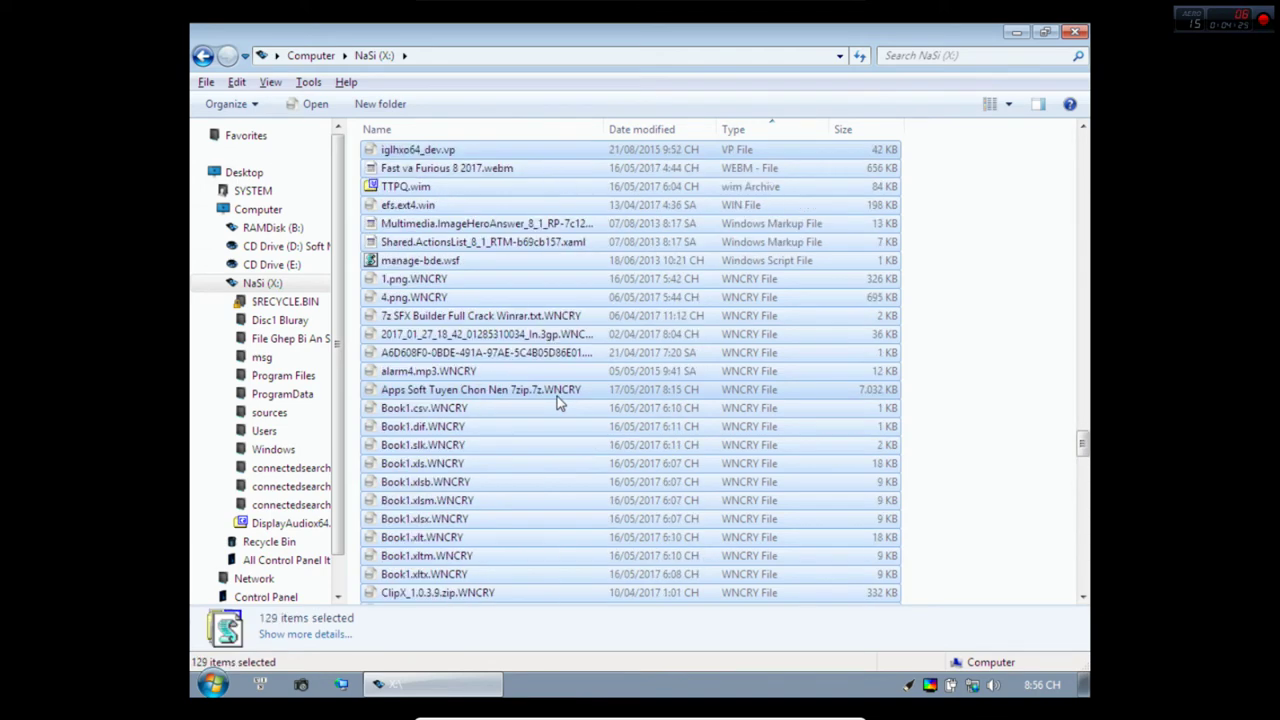
key("shift+Down")
key("shift+Down")
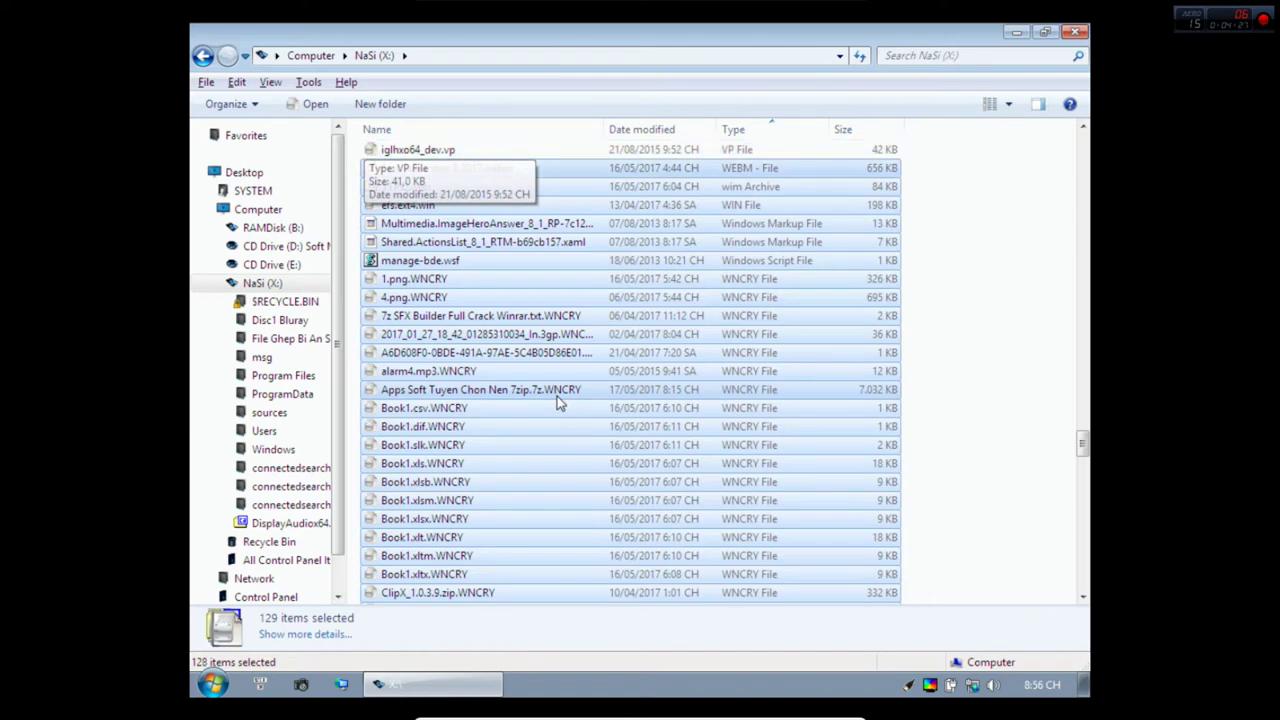
key("shift+Down")
key("shift+Down")
key("shift+Down")
key("shift+Down")
key("shift+Down")
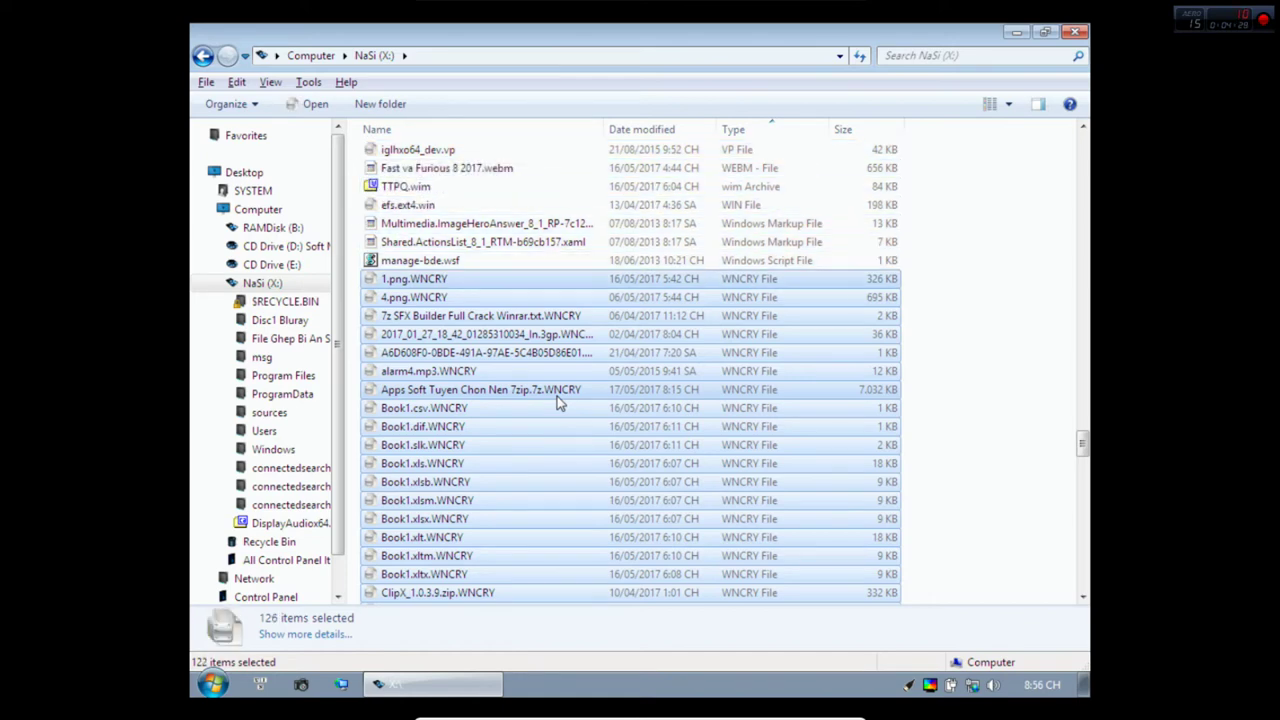
Check the file count and total size of the selected WNCRY and WNRY files in their Properties, and close the dialog.
right_click(513, 472)
left_click(566, 449)
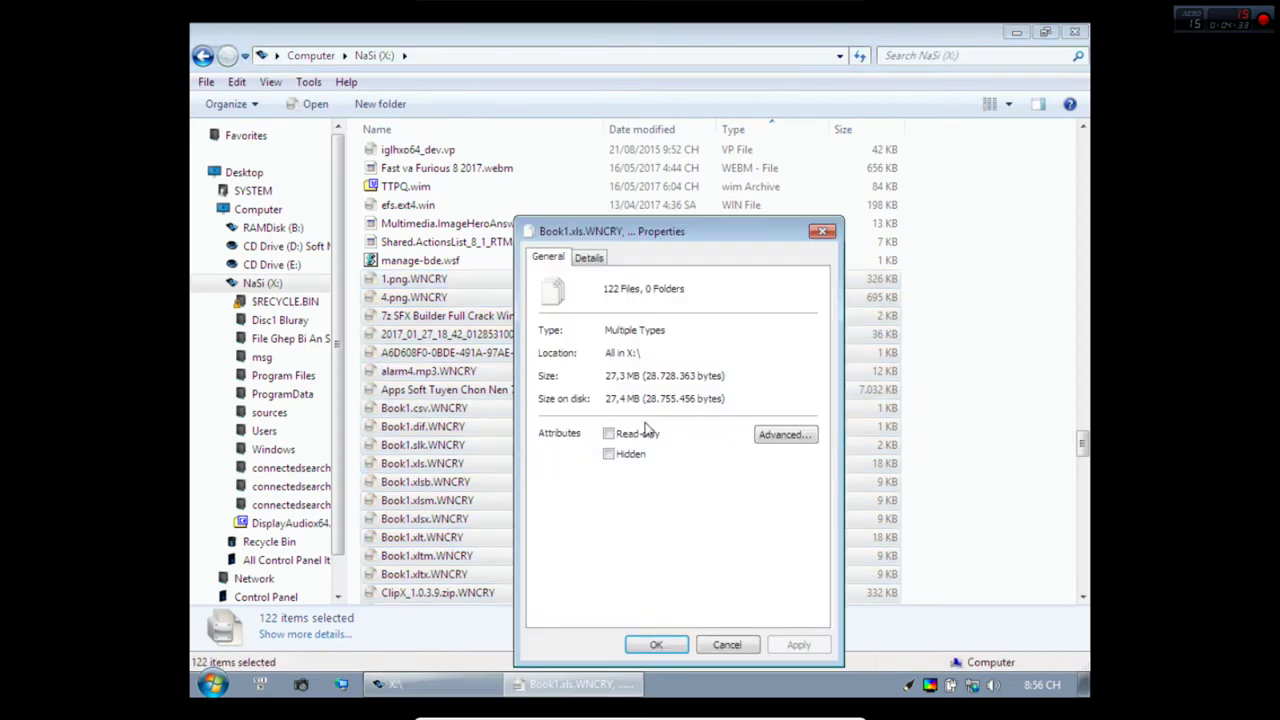
left_click(820, 233)
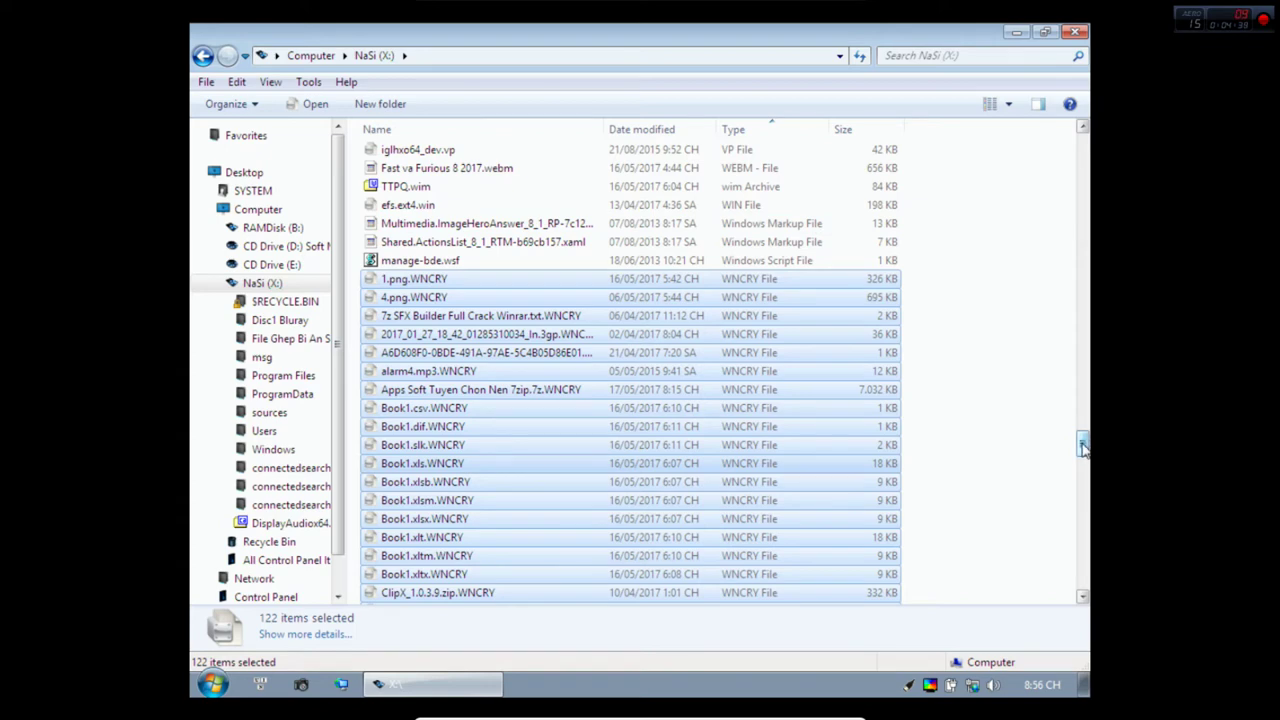
Fit the Name column to the full file names and move the Size column directly after it.
left_click_drag(1083, 447, 1084, 453)
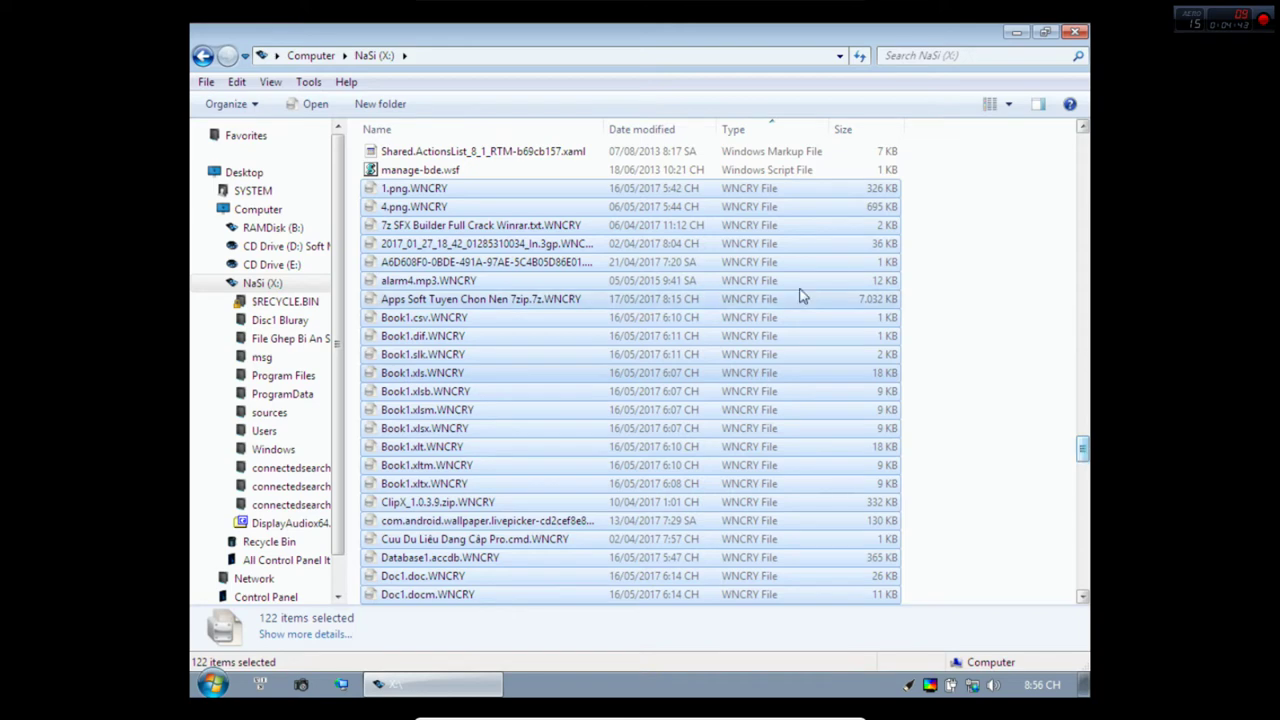
double_click(607, 129)
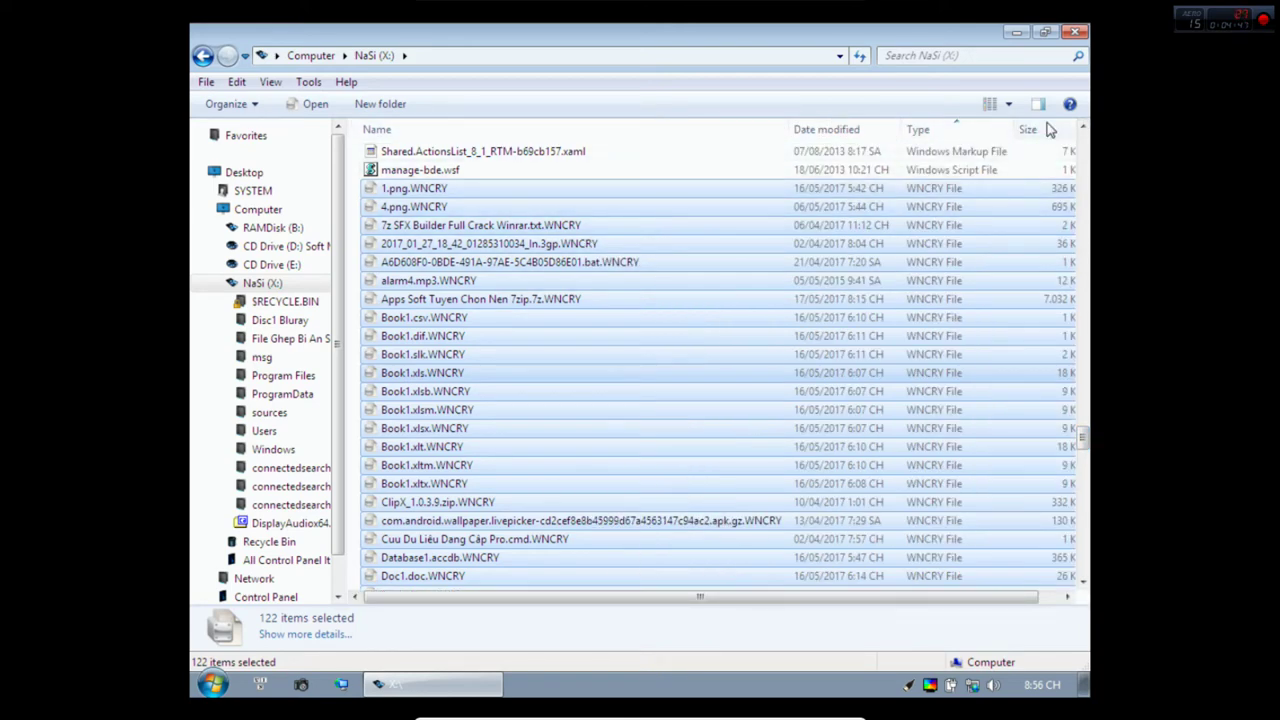
left_click_drag(1037, 124, 845, 133)
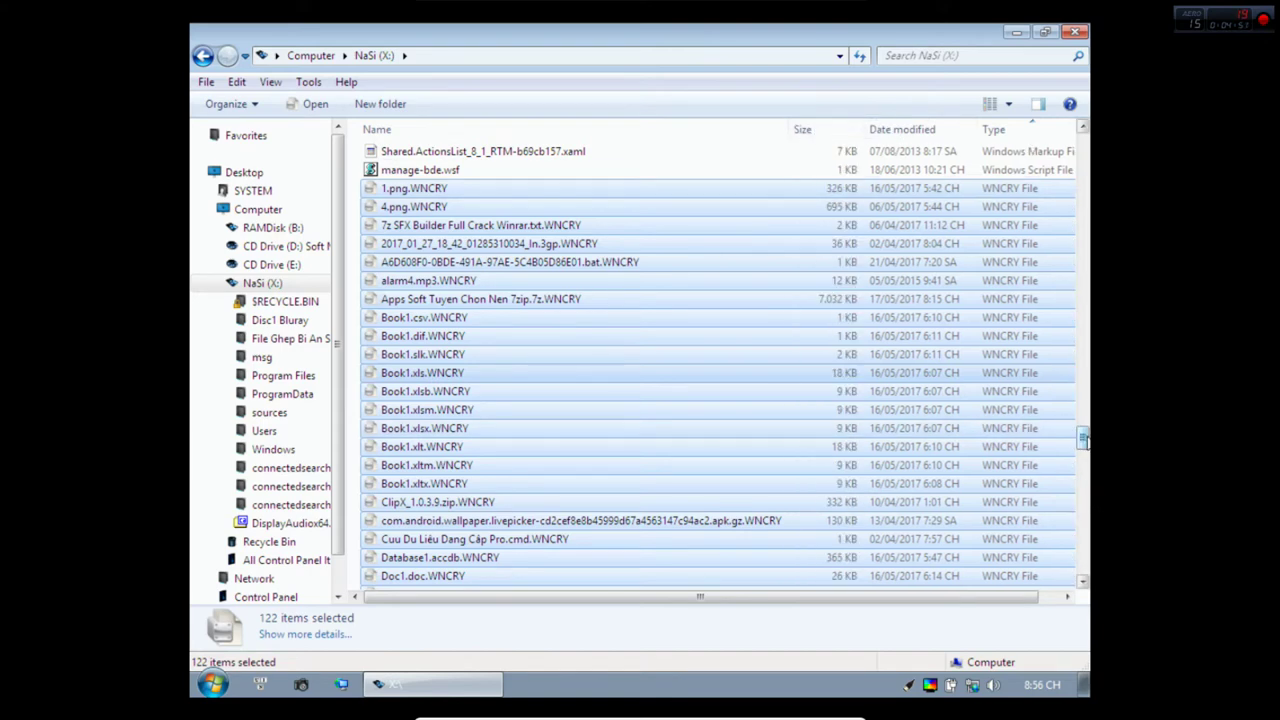
Review the full names and sizes of the selected files down to u.wnry.
left_click_drag(1083, 440, 1083, 462)
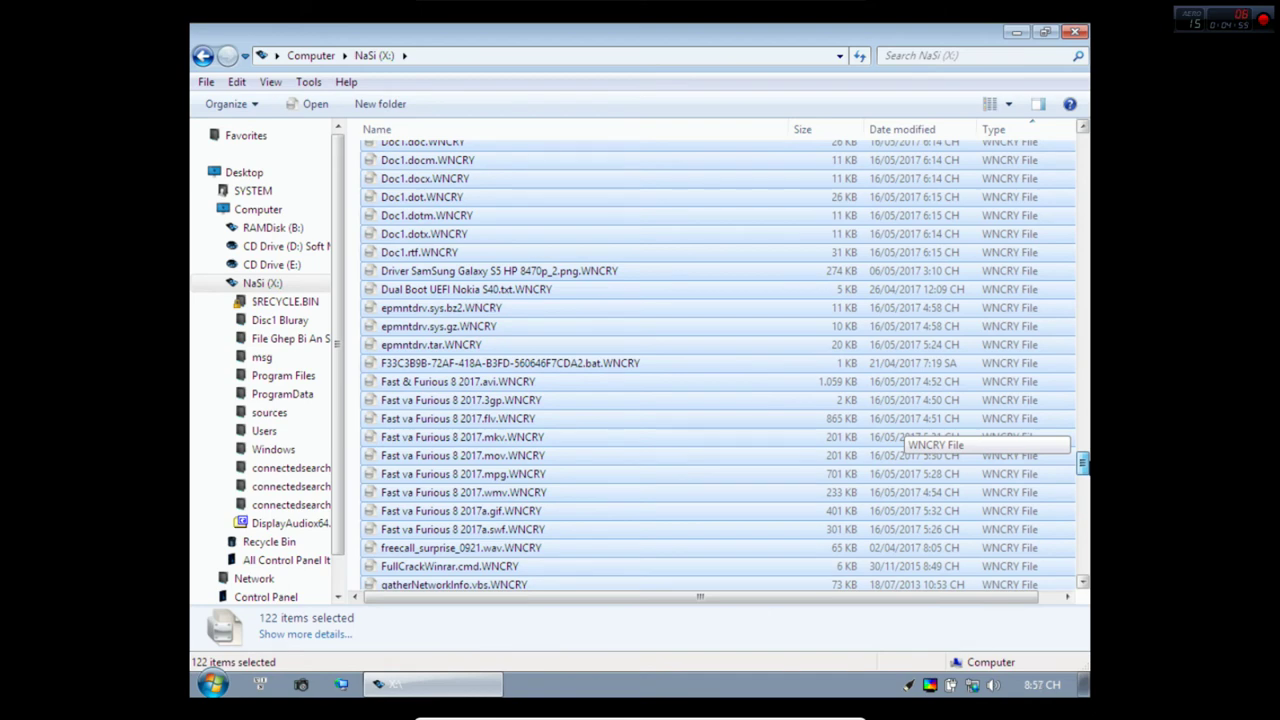
left_click_drag(1083, 462, 1083, 488)
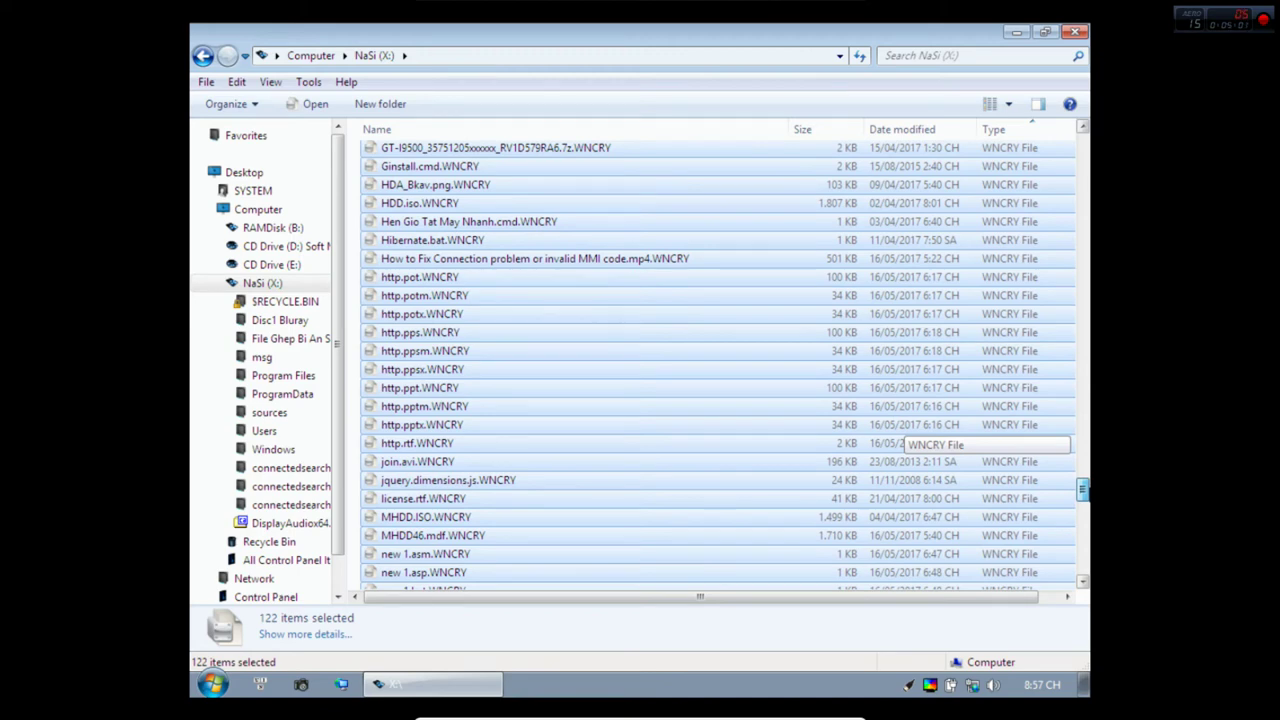
left_click_drag(1083, 488, 1083, 555)
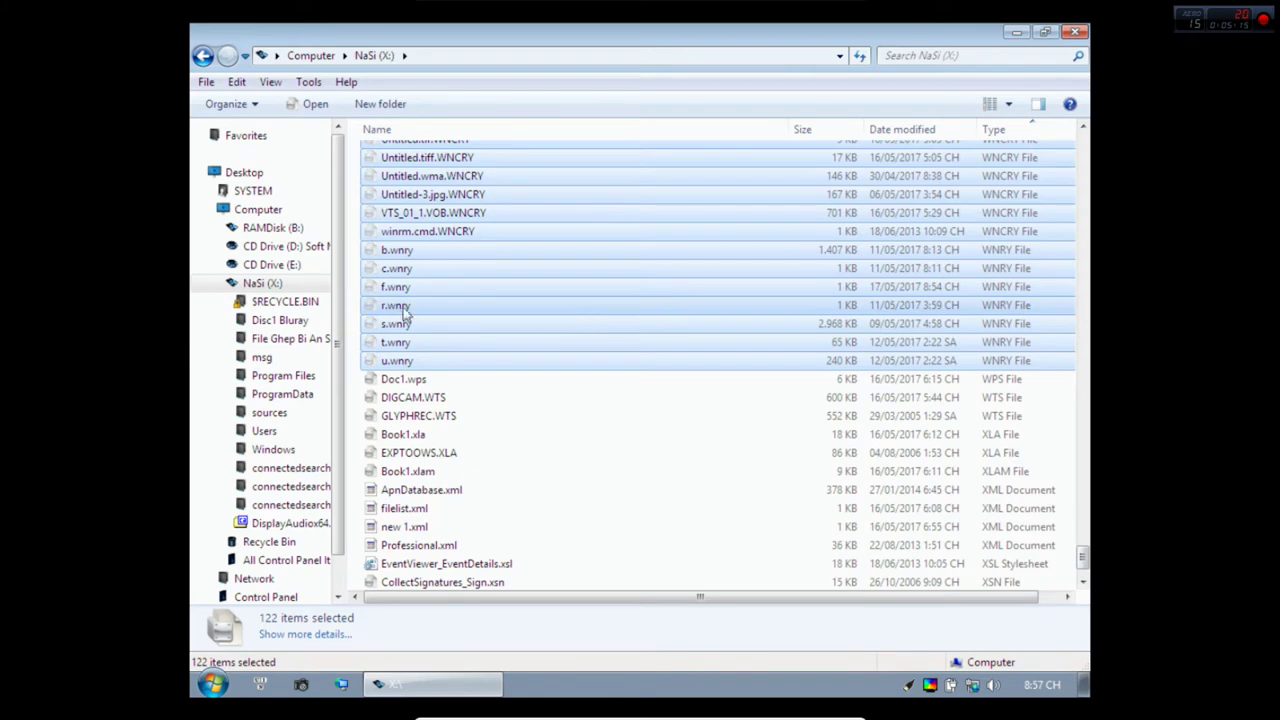
Open the File Ghep Bi An Sieu Viet folder on NaSi (X:) to check its contents.
left_click(320, 338)
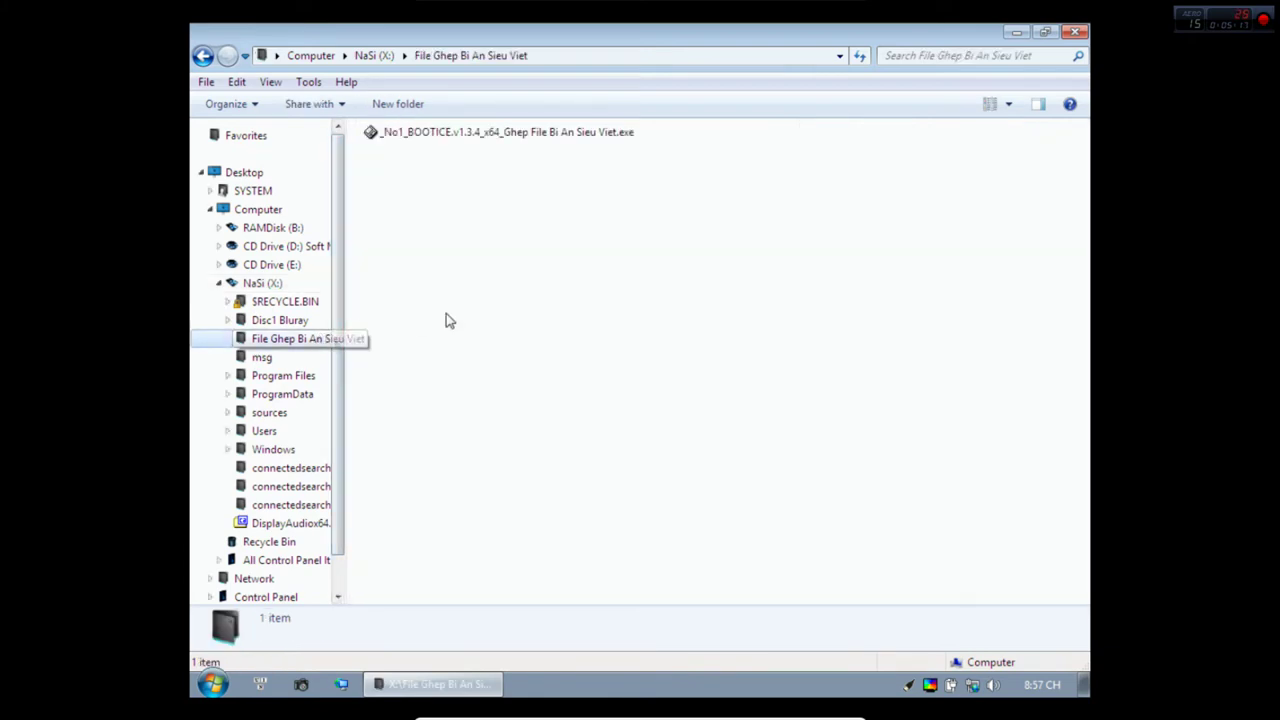
Paste the cut encrypted WNCRY files into the File Ghep Bi An Sieu Viet folder and return to NaSi (X:).
key("ctrl+a")
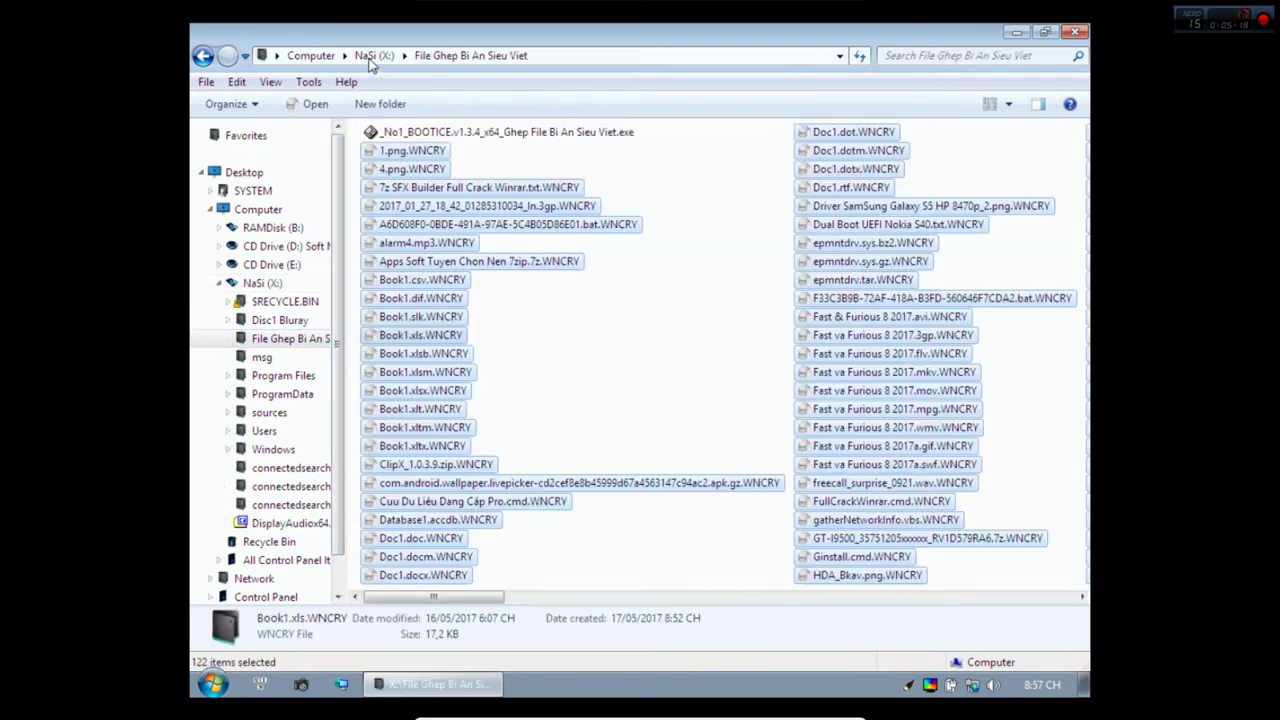
left_click(376, 57)
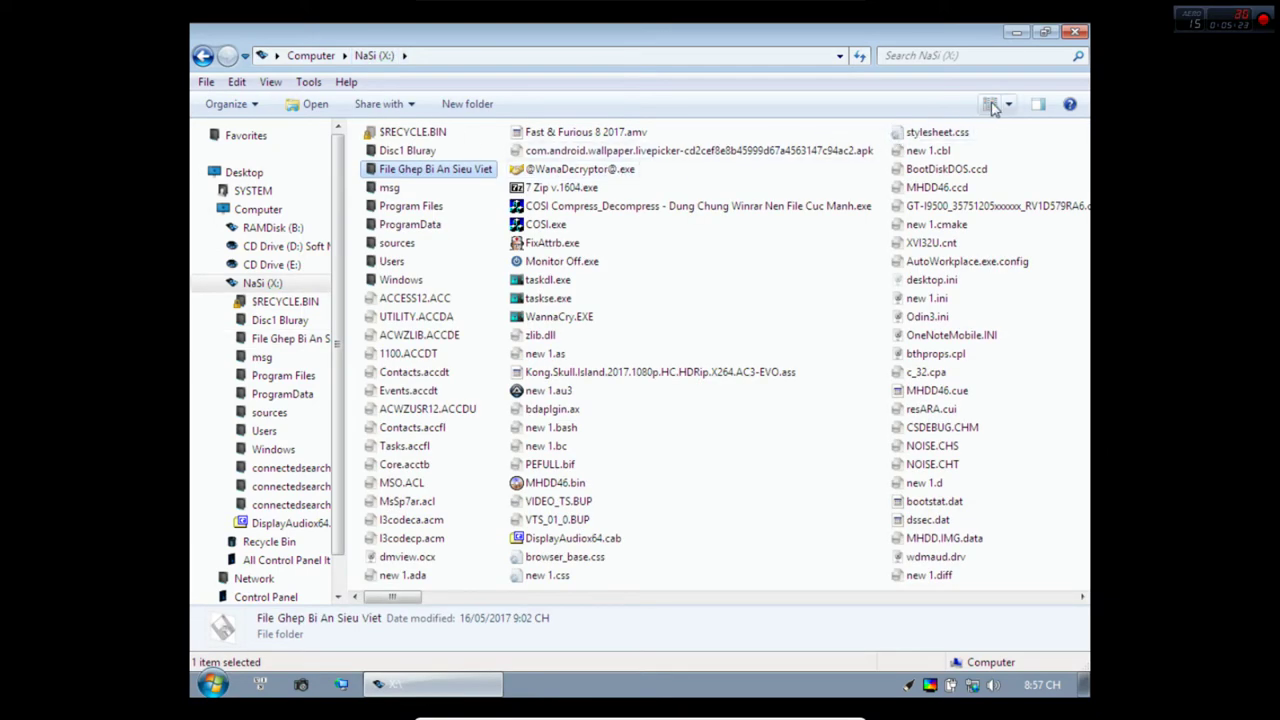
Select all files on NaSi (X:) from ACCESS12.ACC to new 1.yml, check their count and total size in Properties, and close the dialog.
left_click(428, 300)
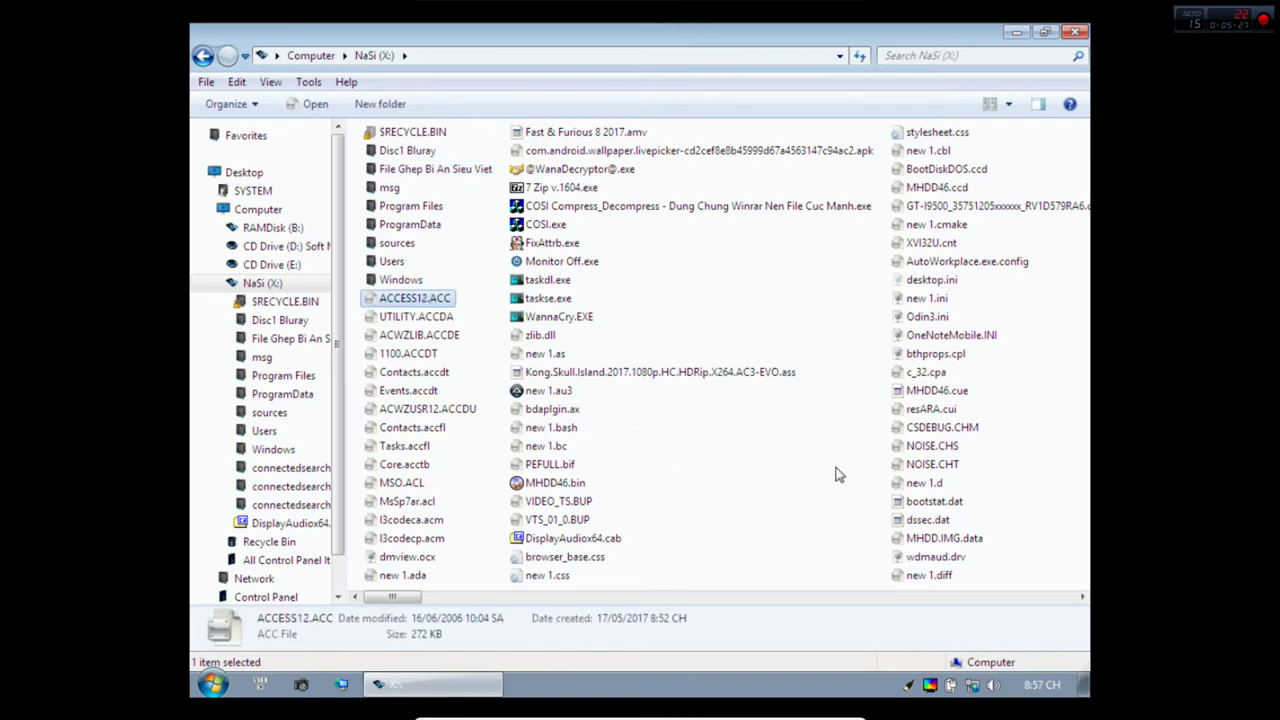
scroll(838, 470, "down", 6)
scroll(840, 466, "down", 3)
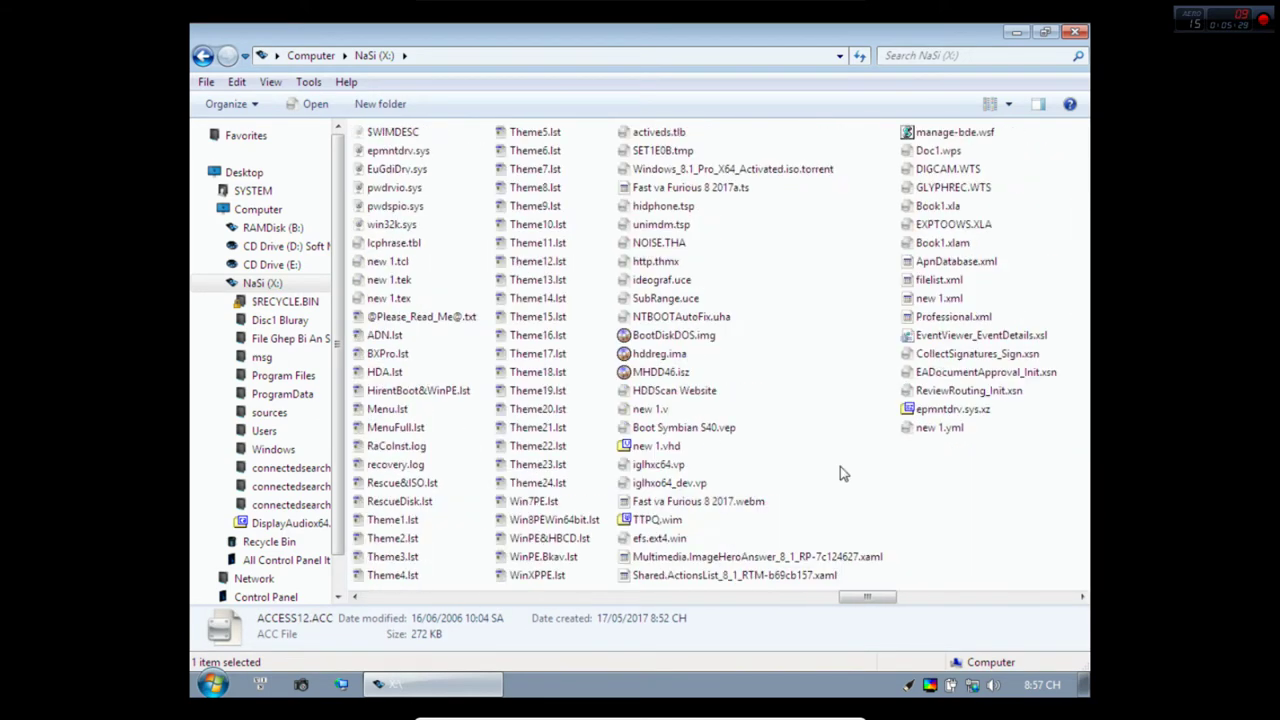
scroll(845, 466, "down", 3)
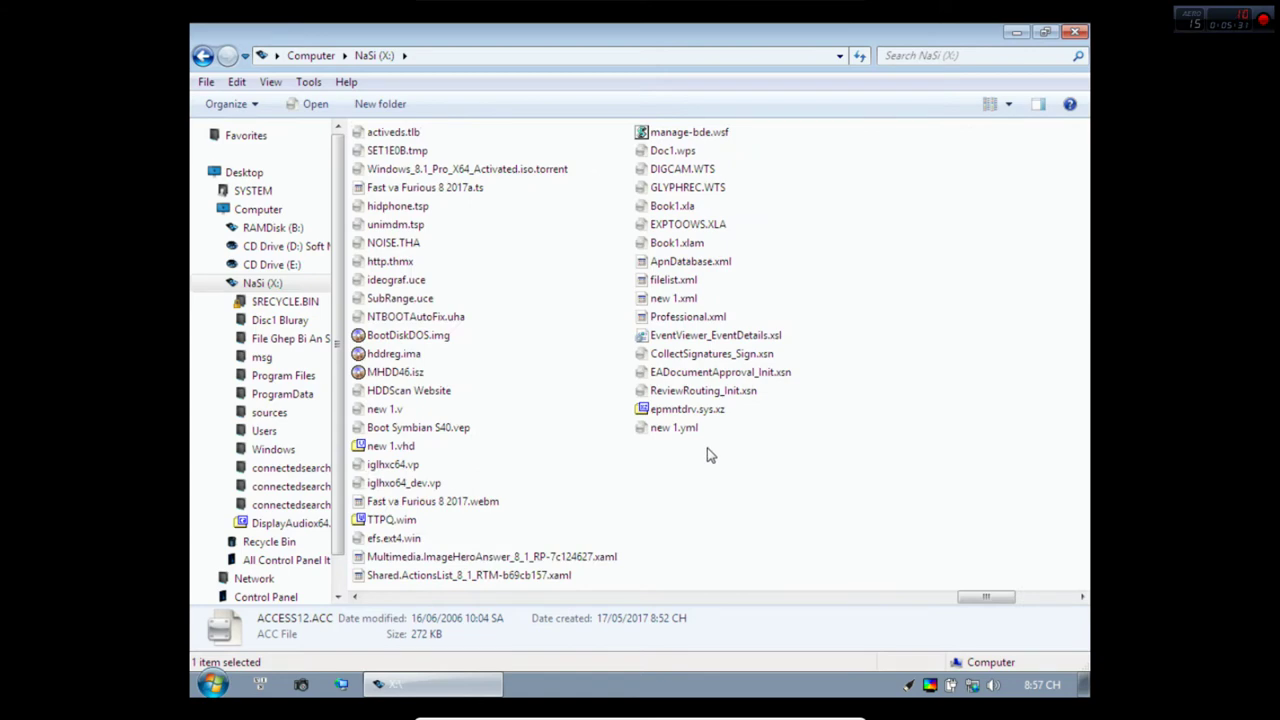
key("ctrl+a")
scroll(683, 432, "up", 2)
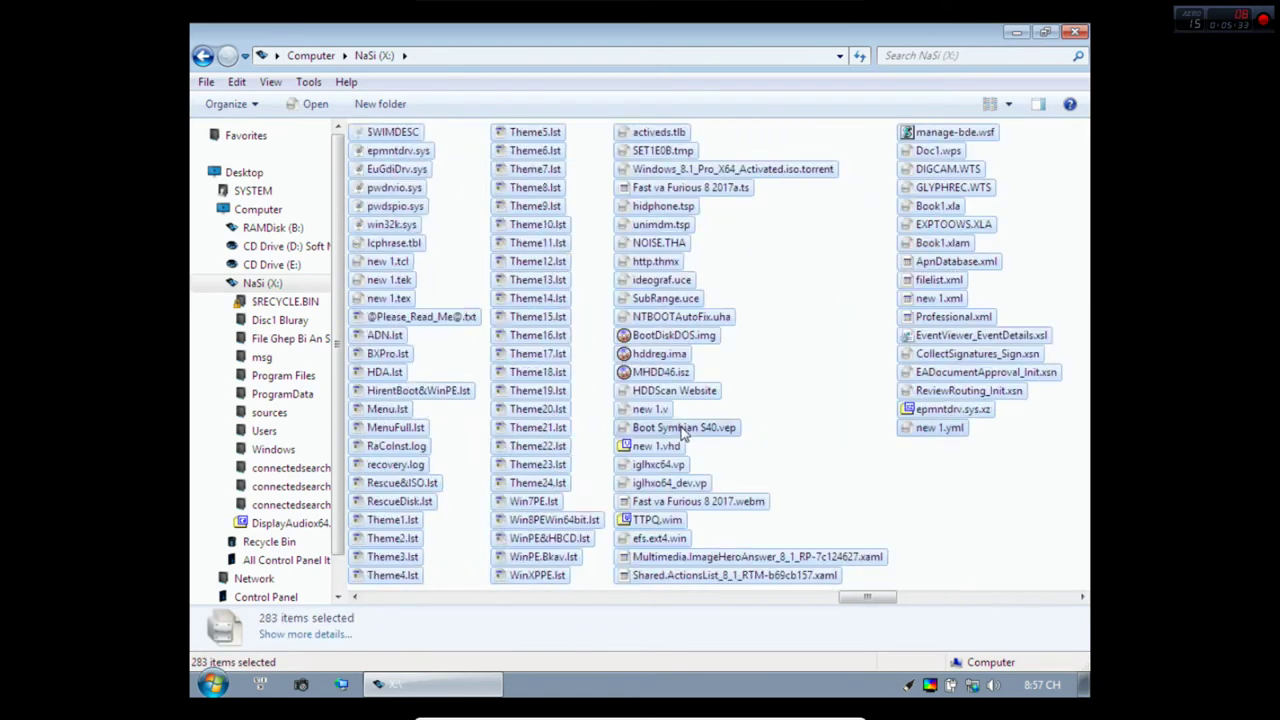
scroll(683, 432, "up", 4)
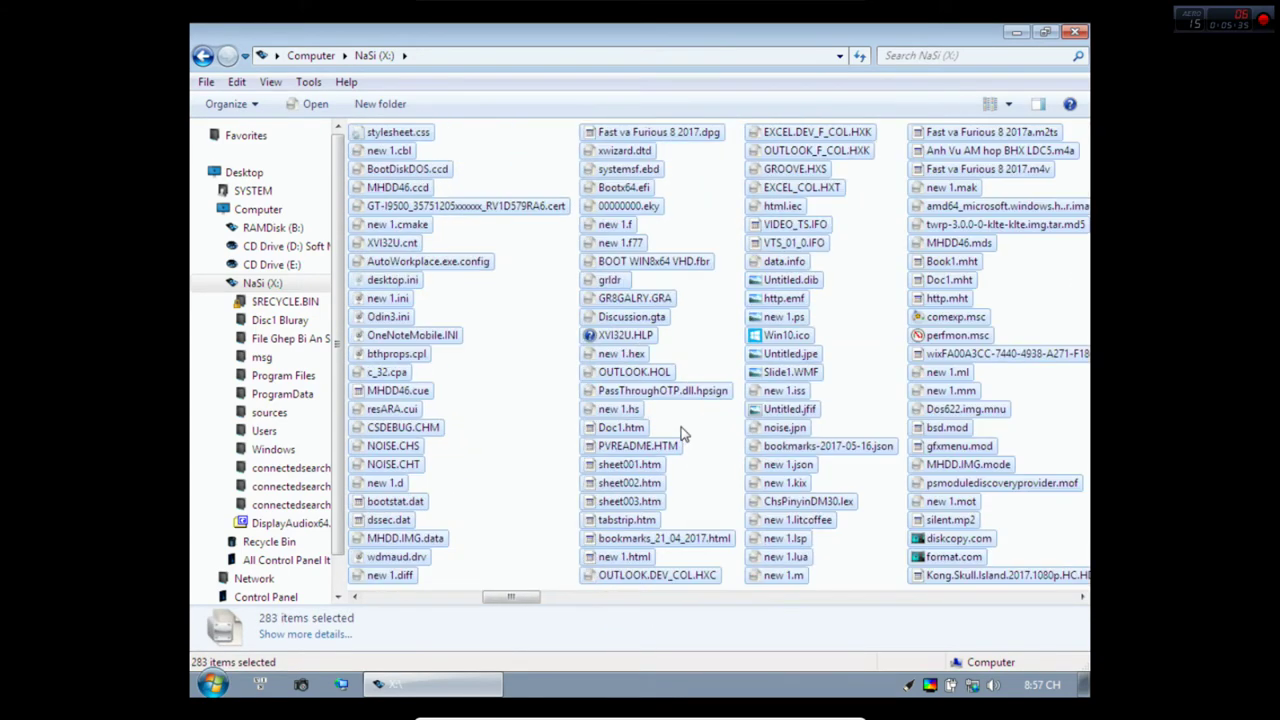
scroll(683, 432, "up", 2)
scroll(683, 432, "up", 2)
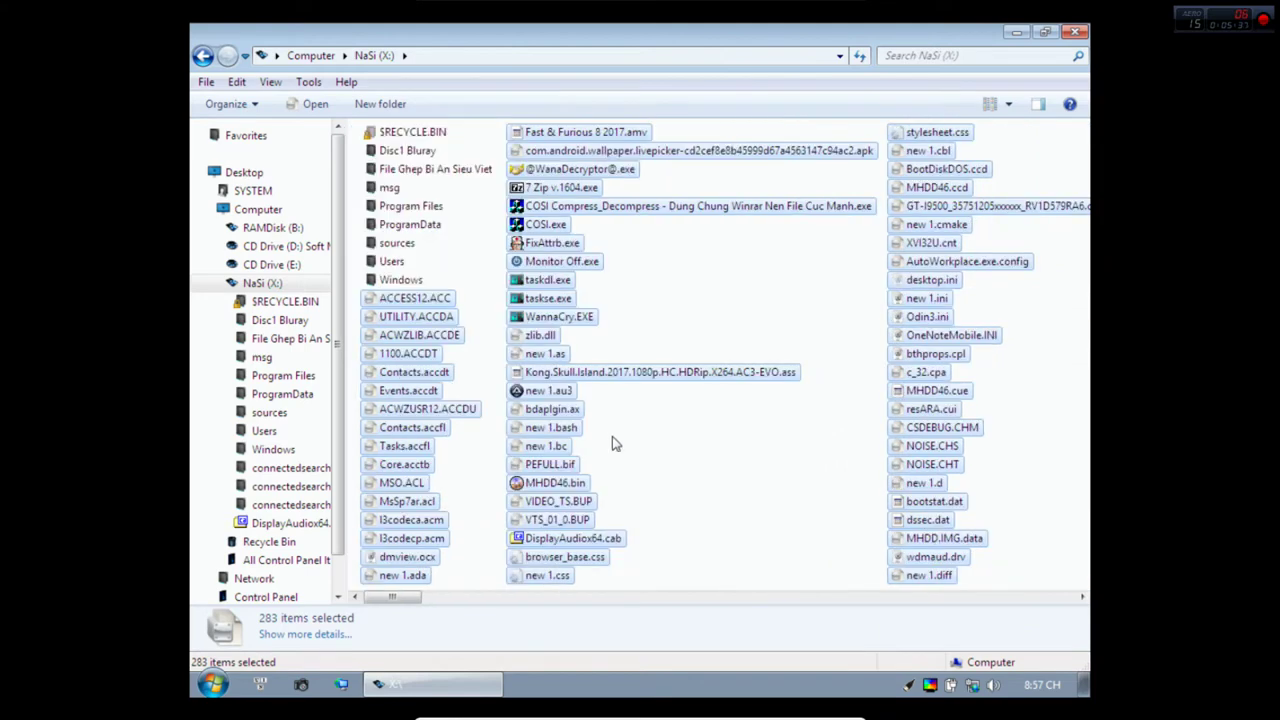
right_click(570, 508)
left_click(588, 500)
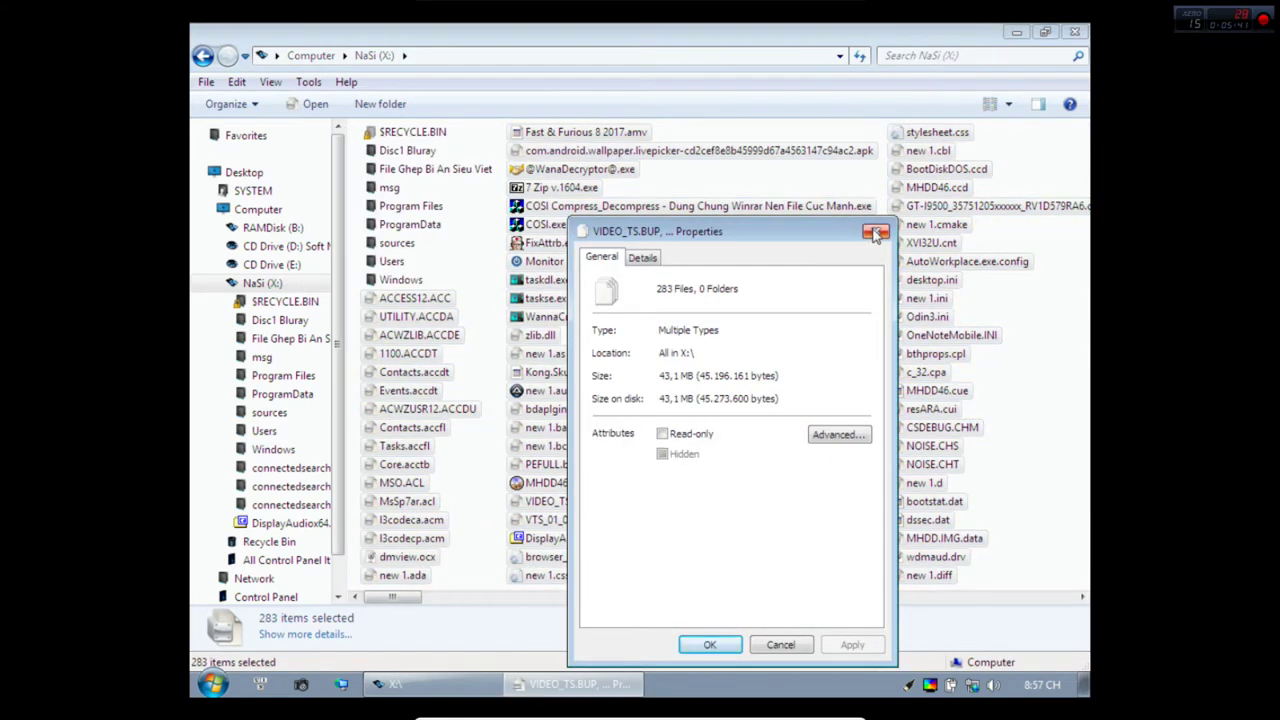
left_click(876, 233)
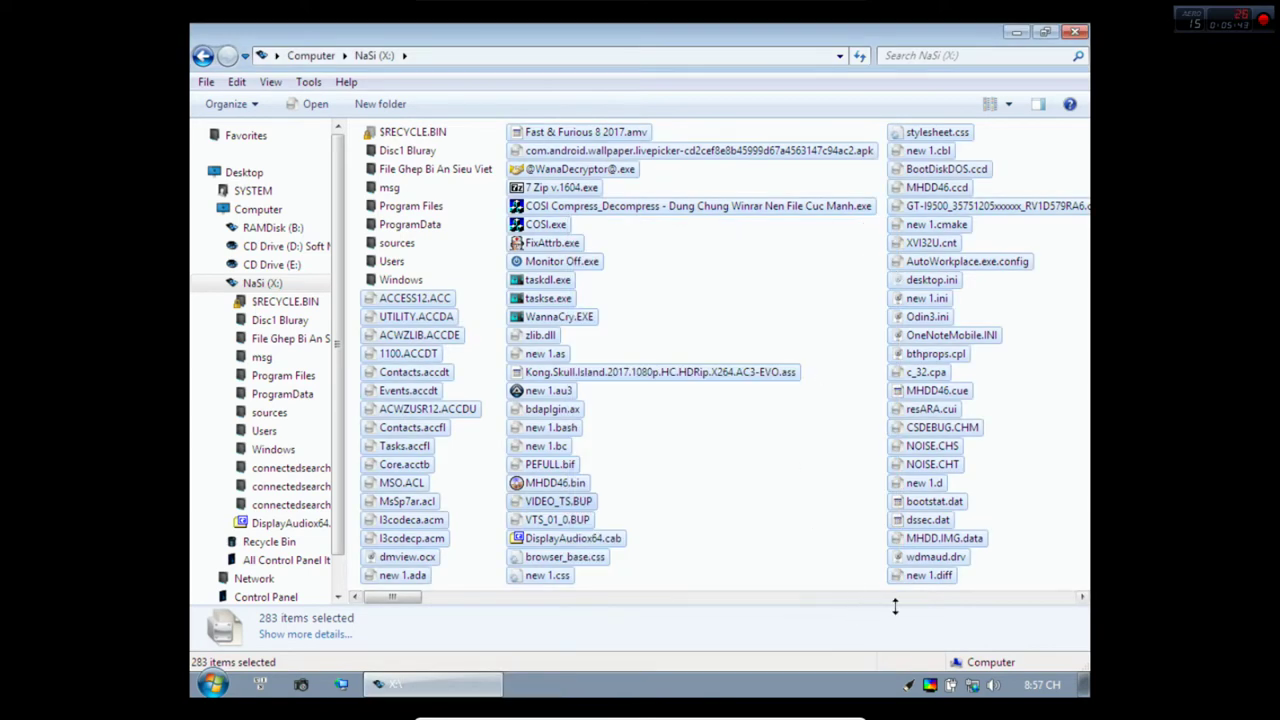
Review the names and extensions of the selected unencrypted files across the whole NaSi (X:) list, up to new 1.yml.
left_click(1082, 597)
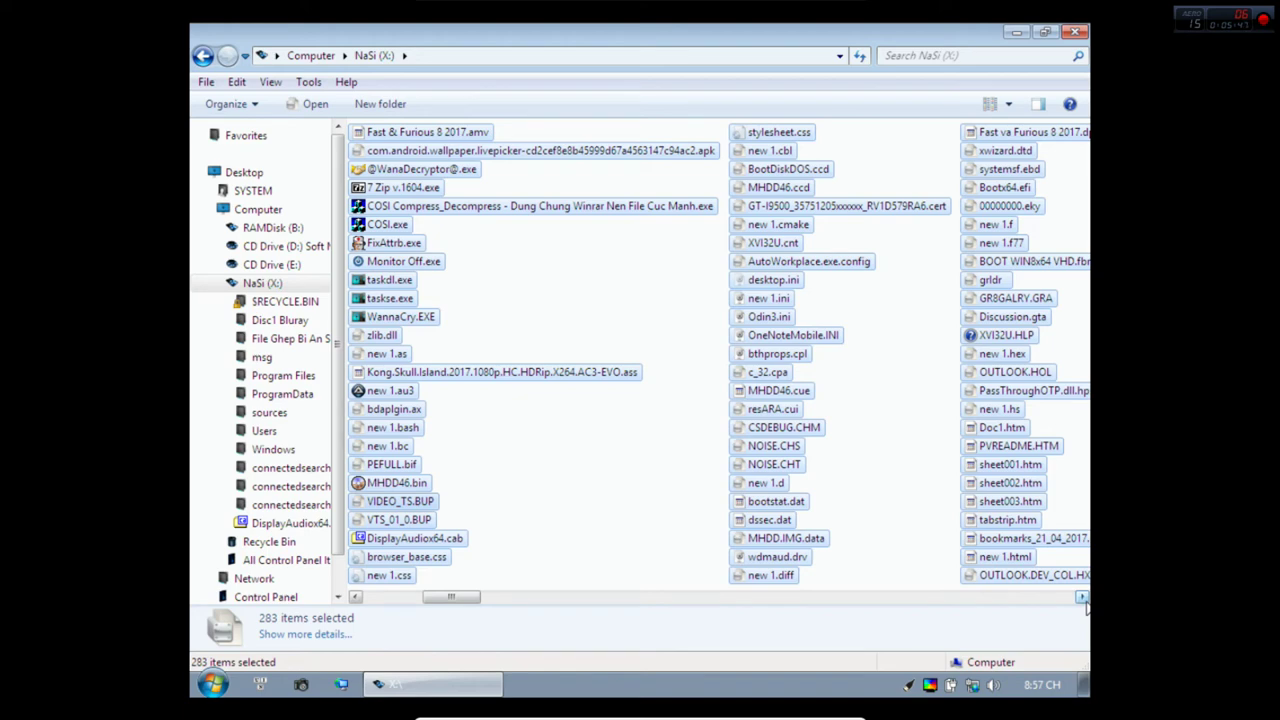
left_click(1082, 597)
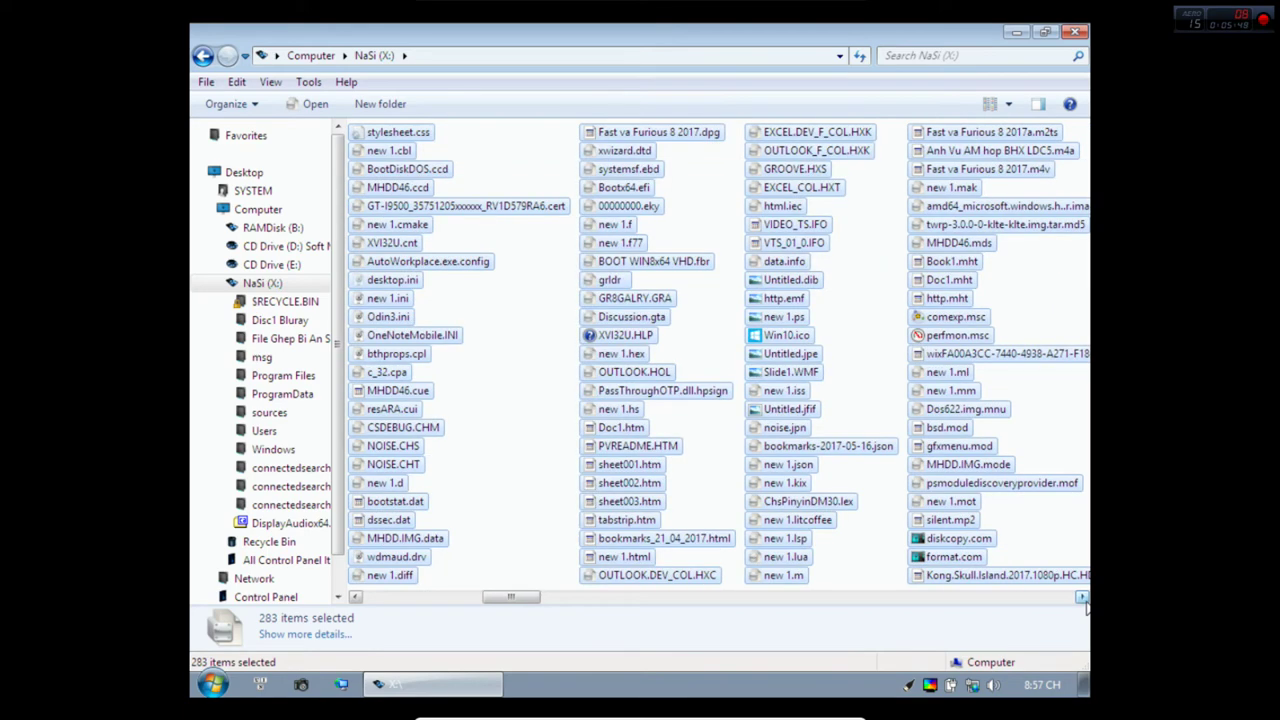
left_click(1082, 597)
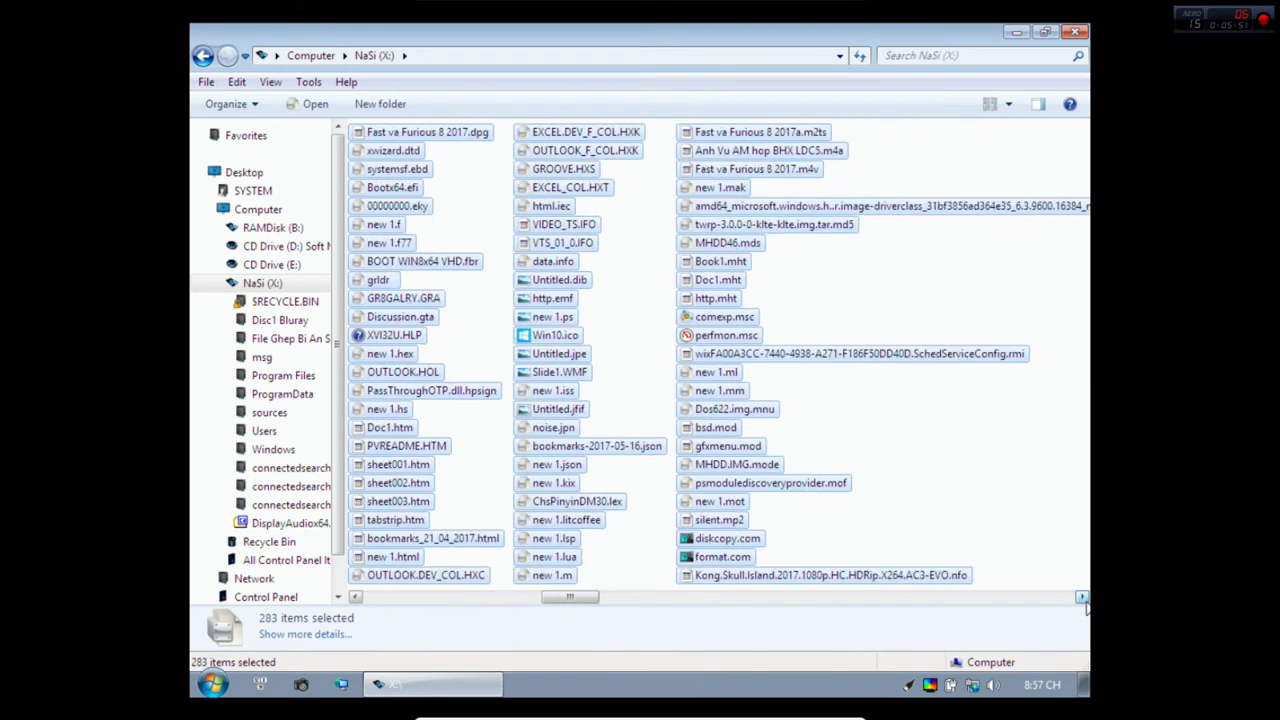
left_click(1082, 597)
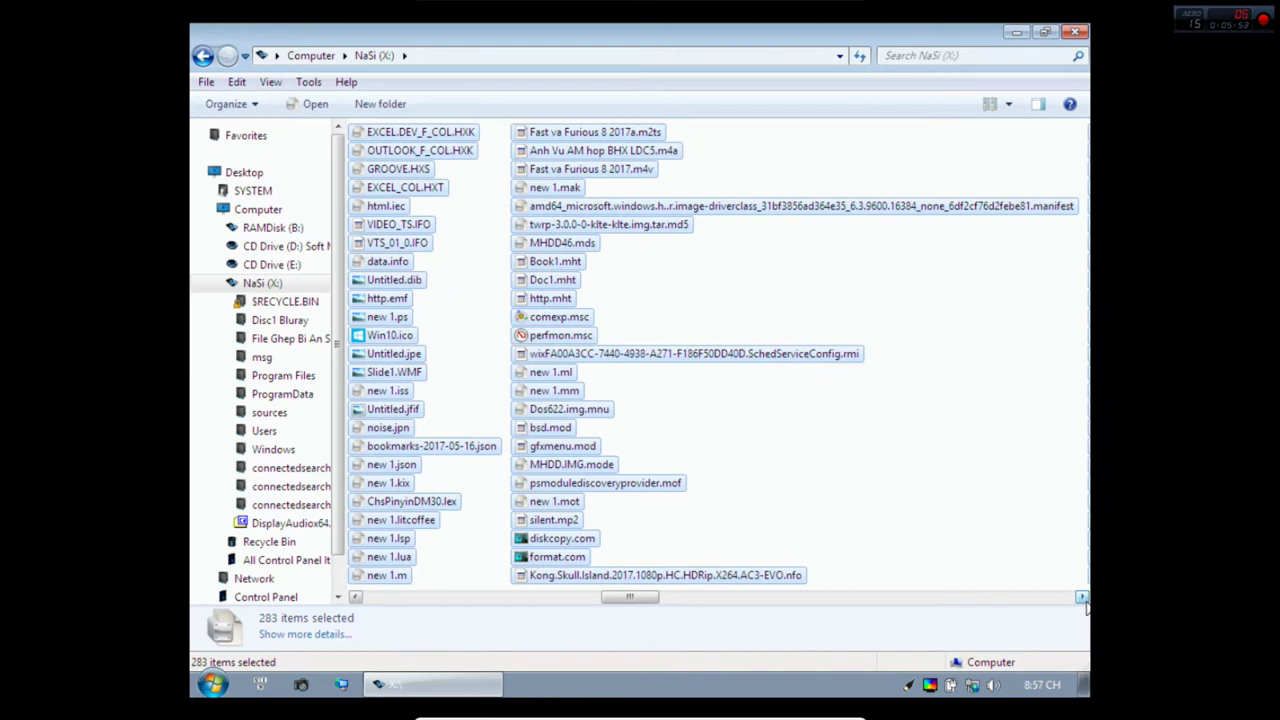
left_click(1082, 597)
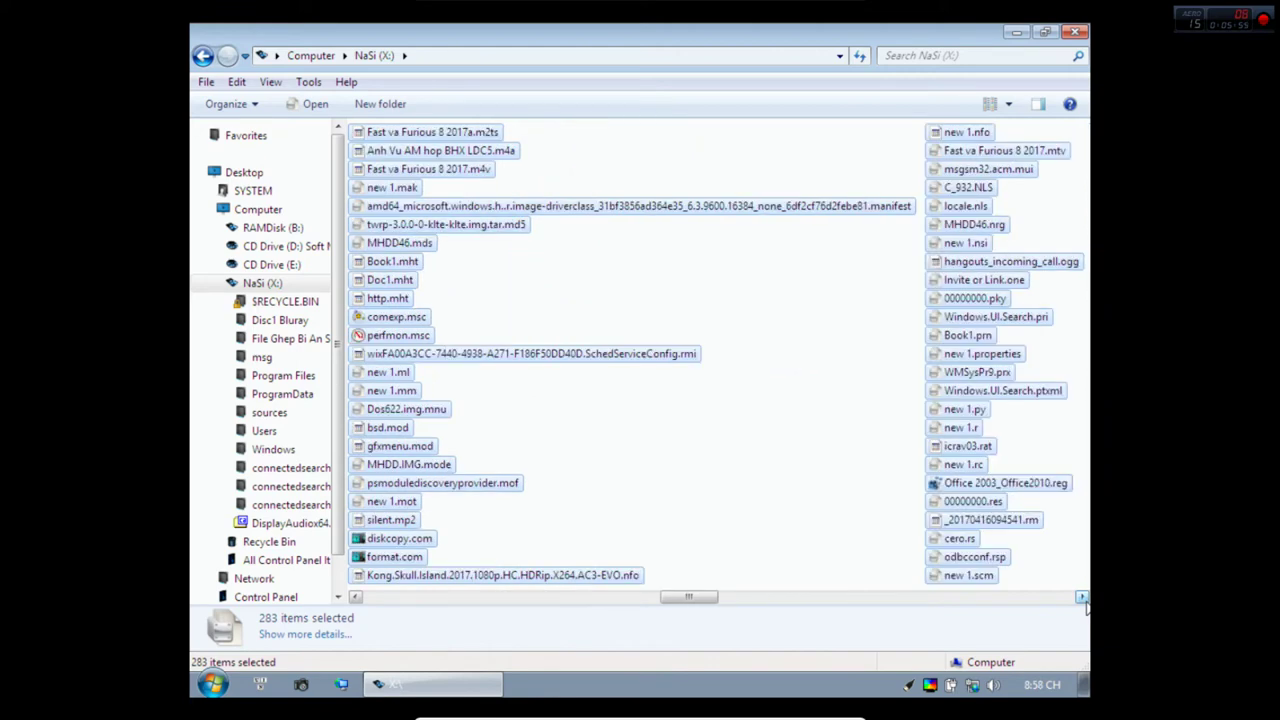
left_click(1082, 597)
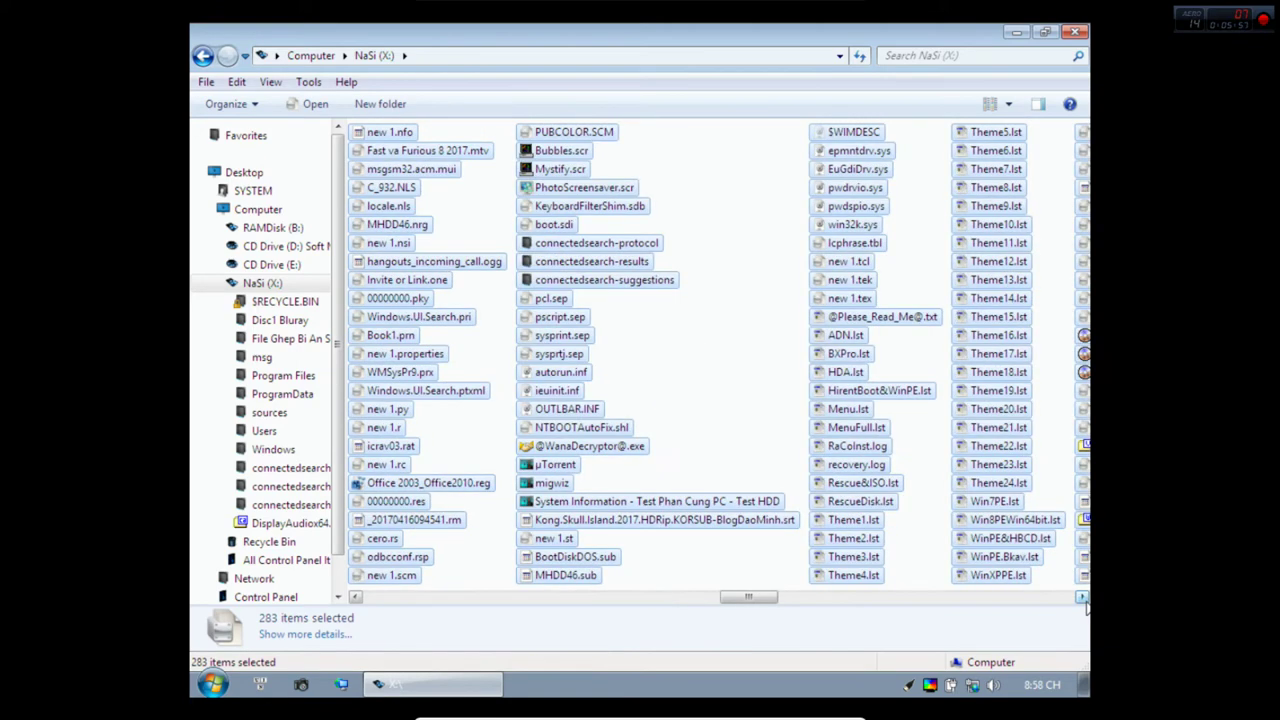
left_click(1082, 597)
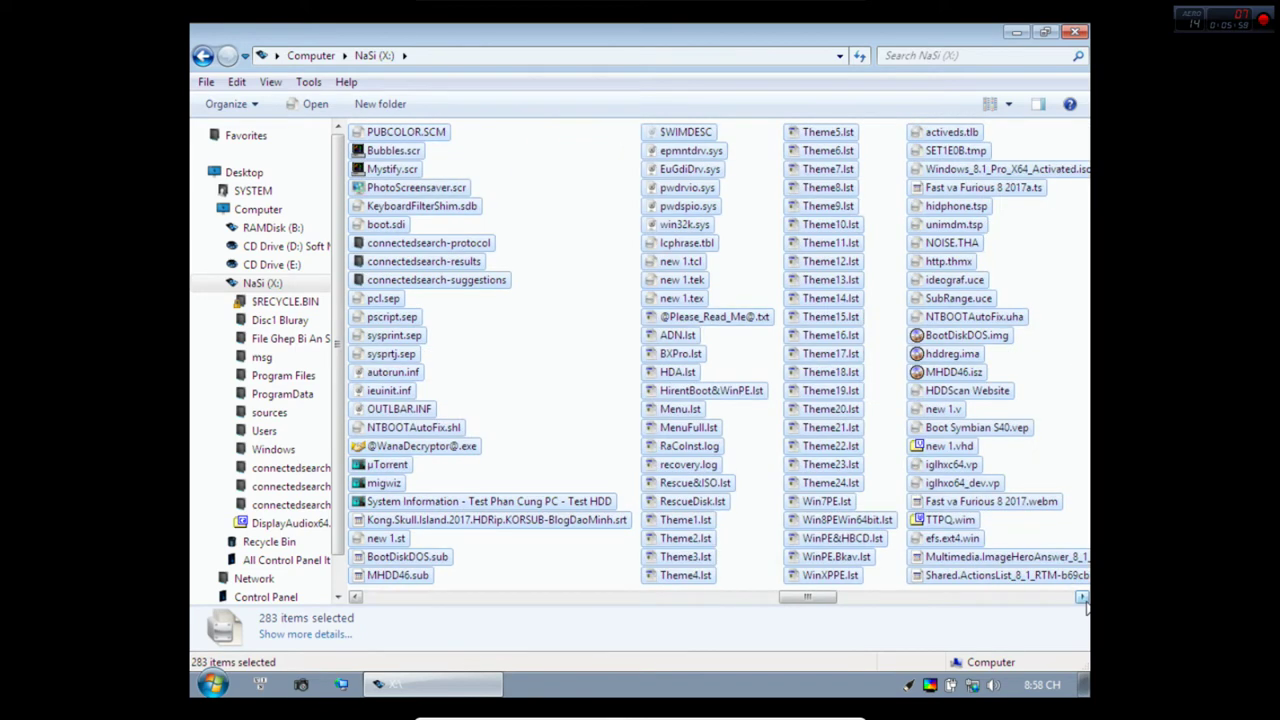
left_click(1082, 597)
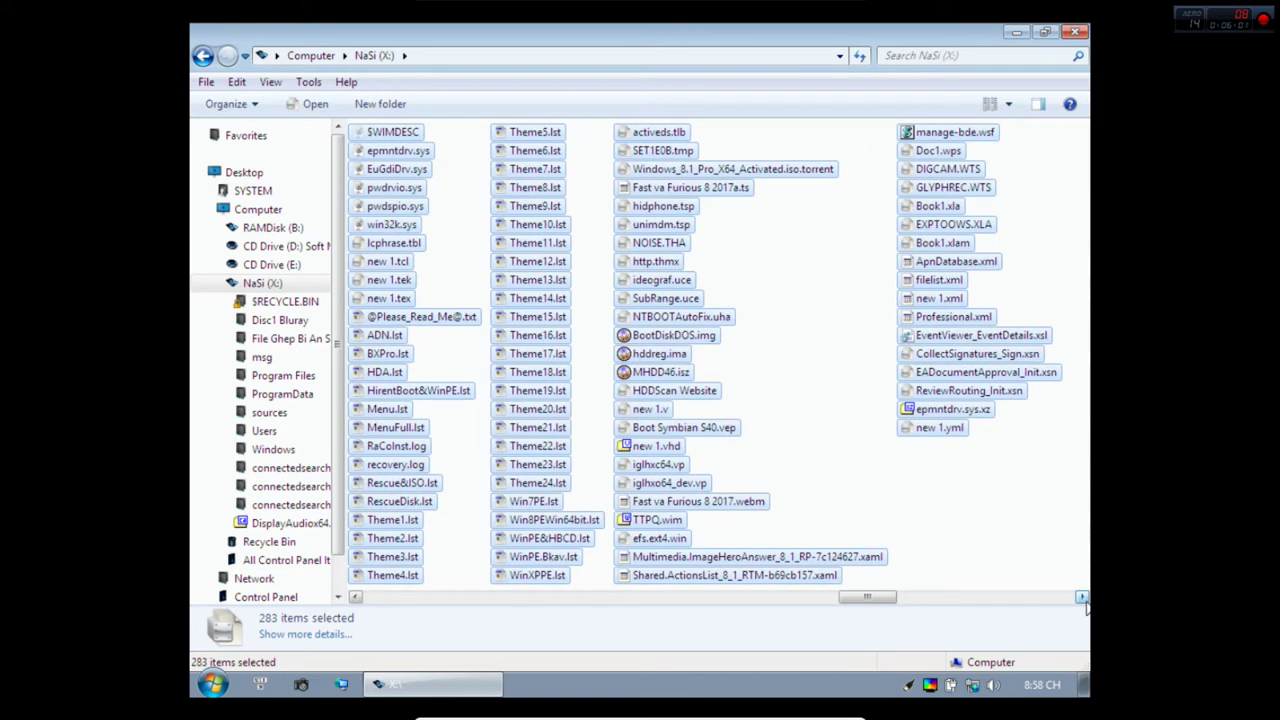
left_click(1082, 597)
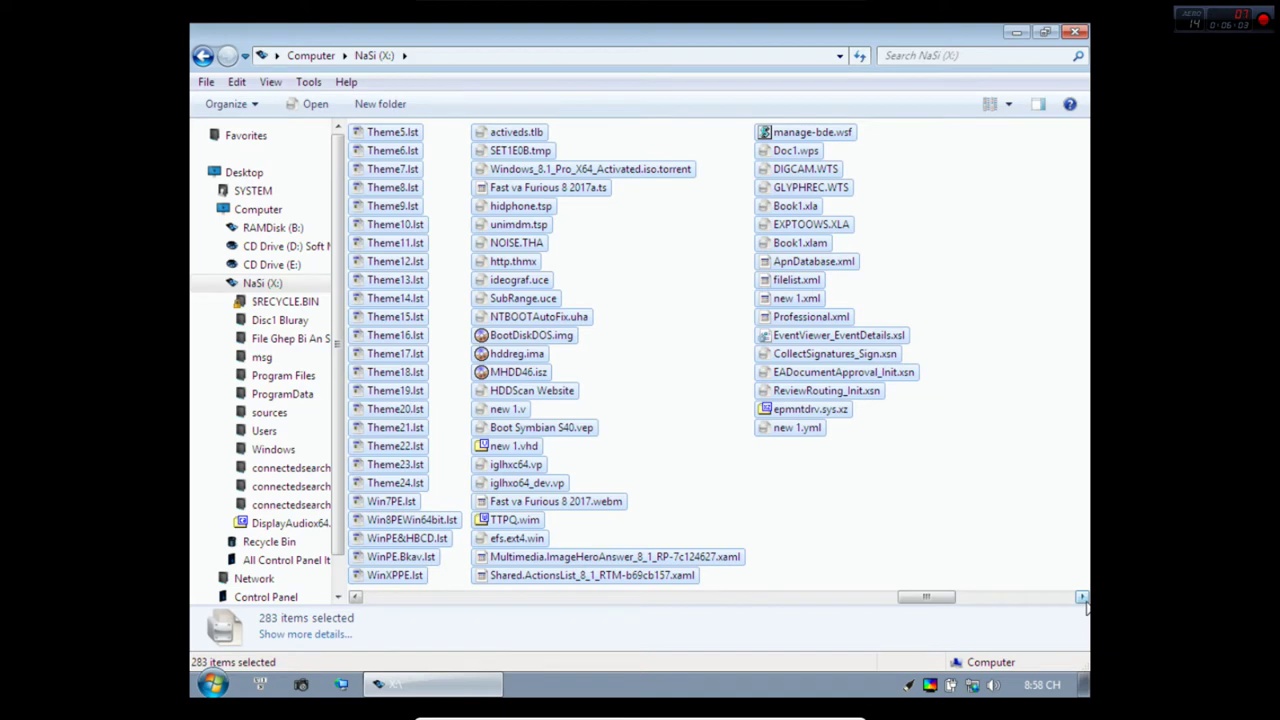
left_click(1082, 597)
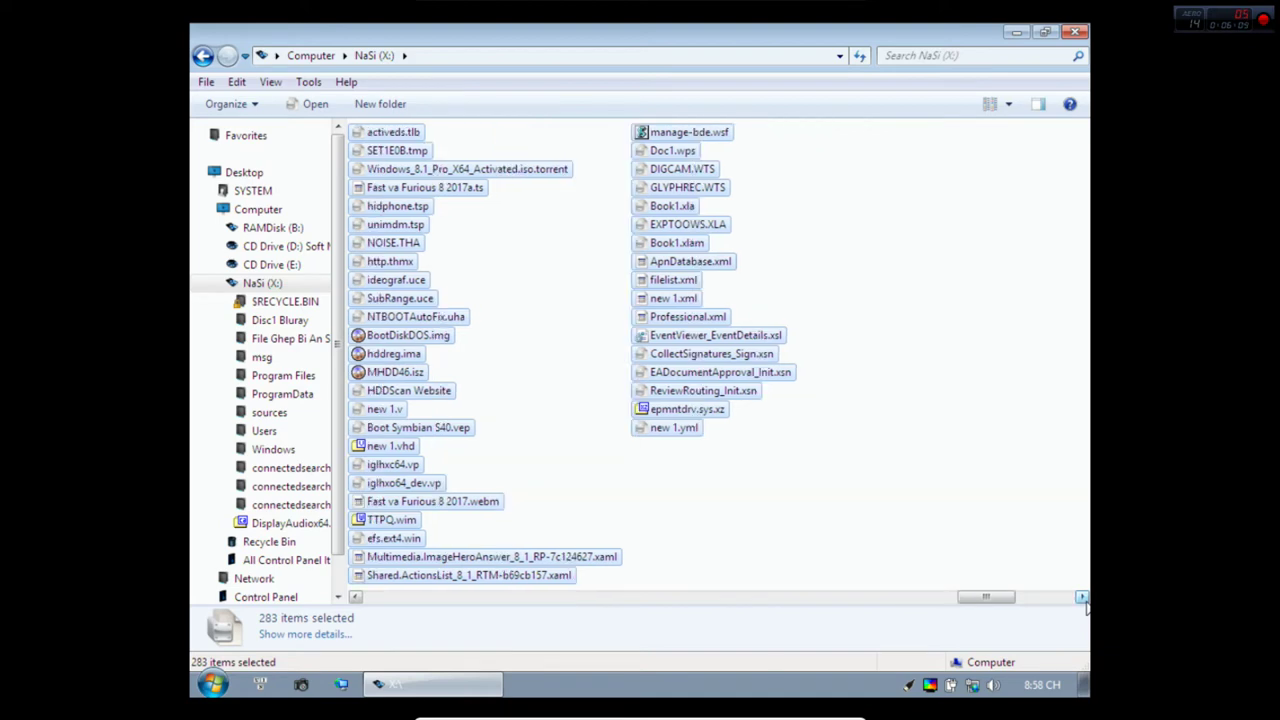
left_click(1082, 597)
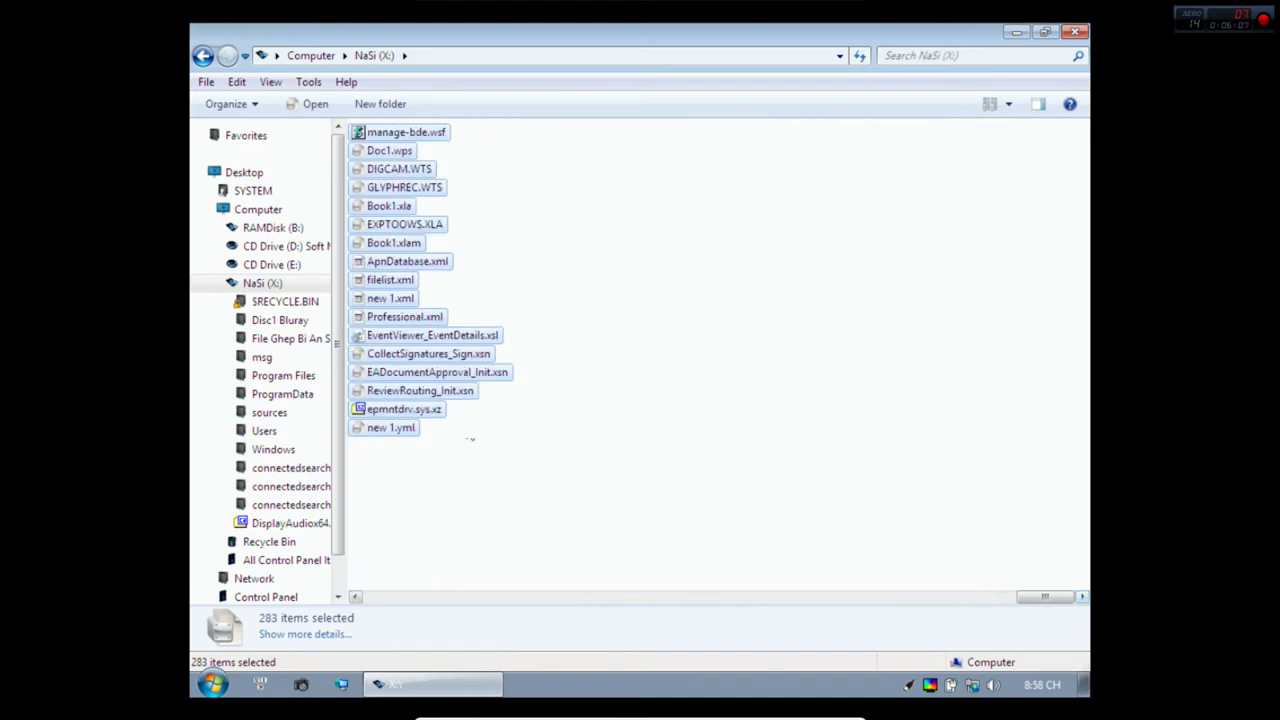
left_click(262, 284)
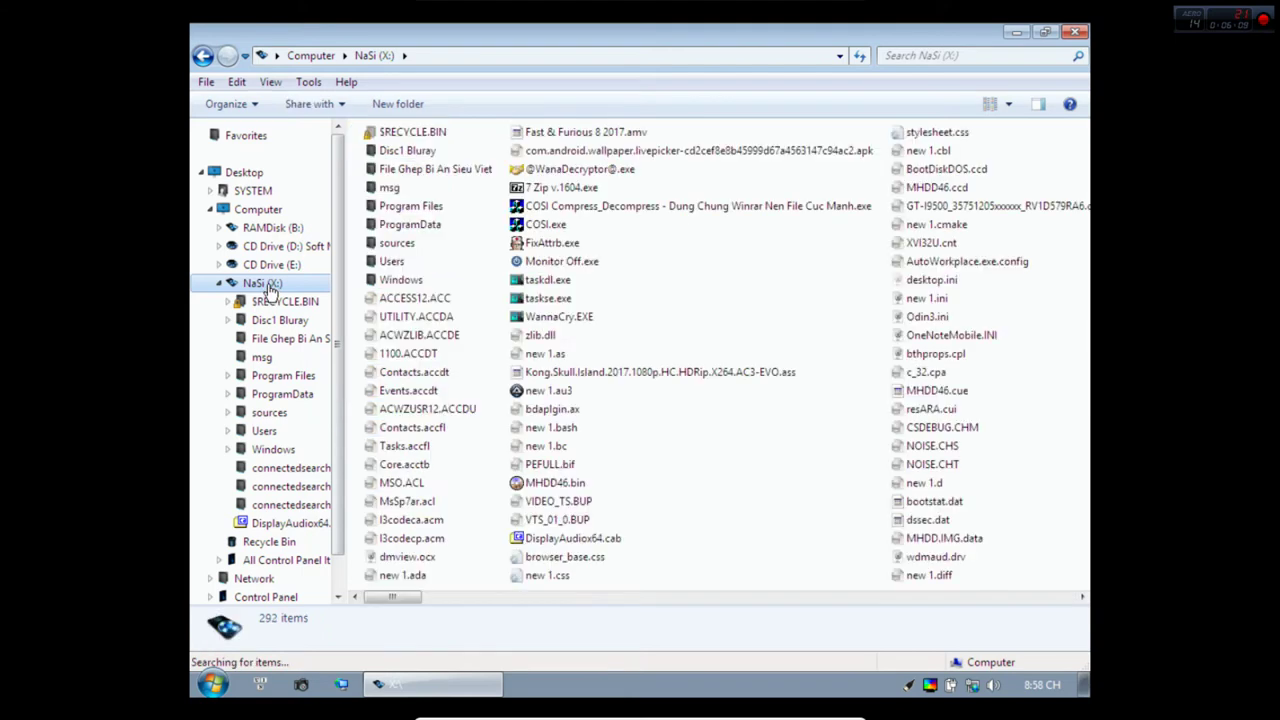
right_click(603, 176)
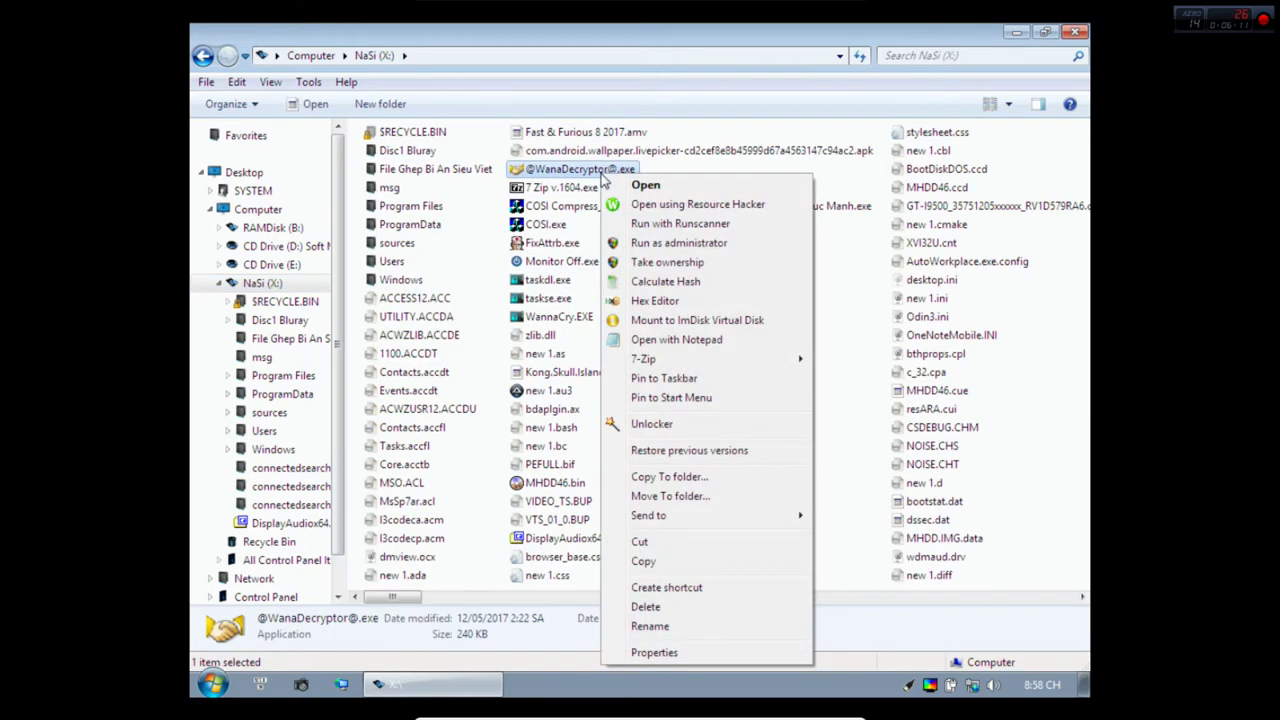
mouse_move(722, 360)
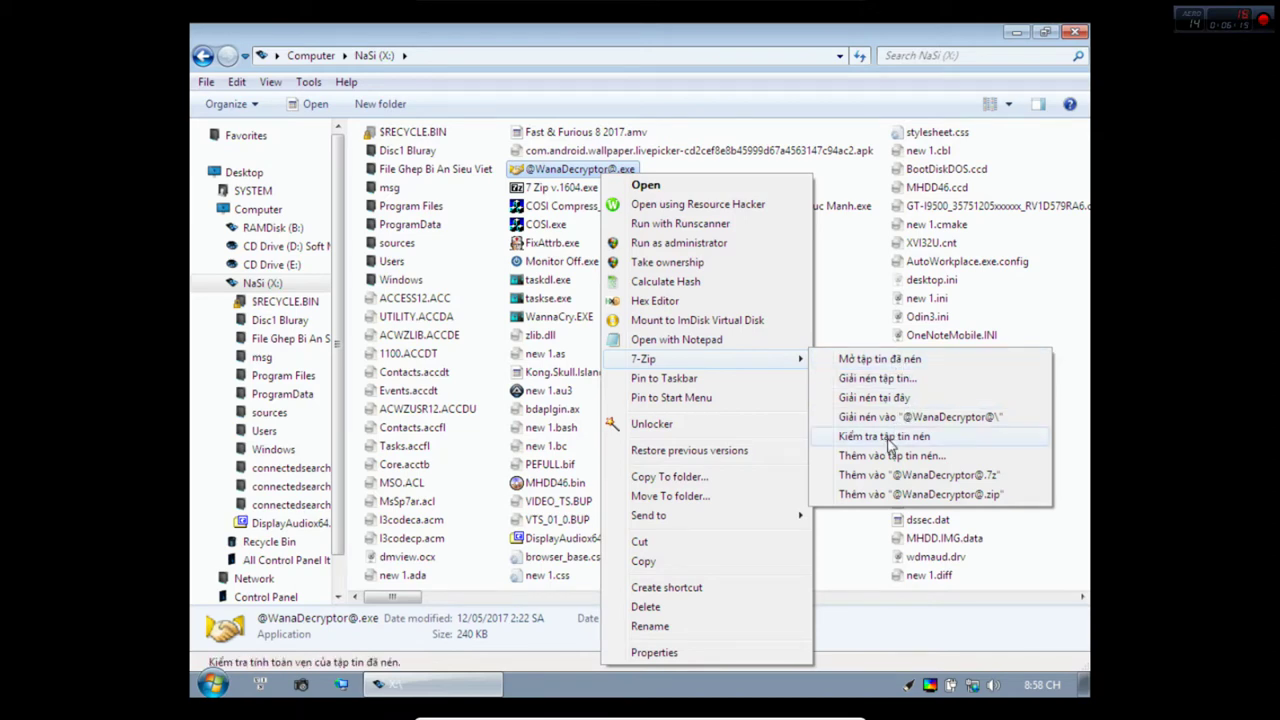
left_click(891, 456)
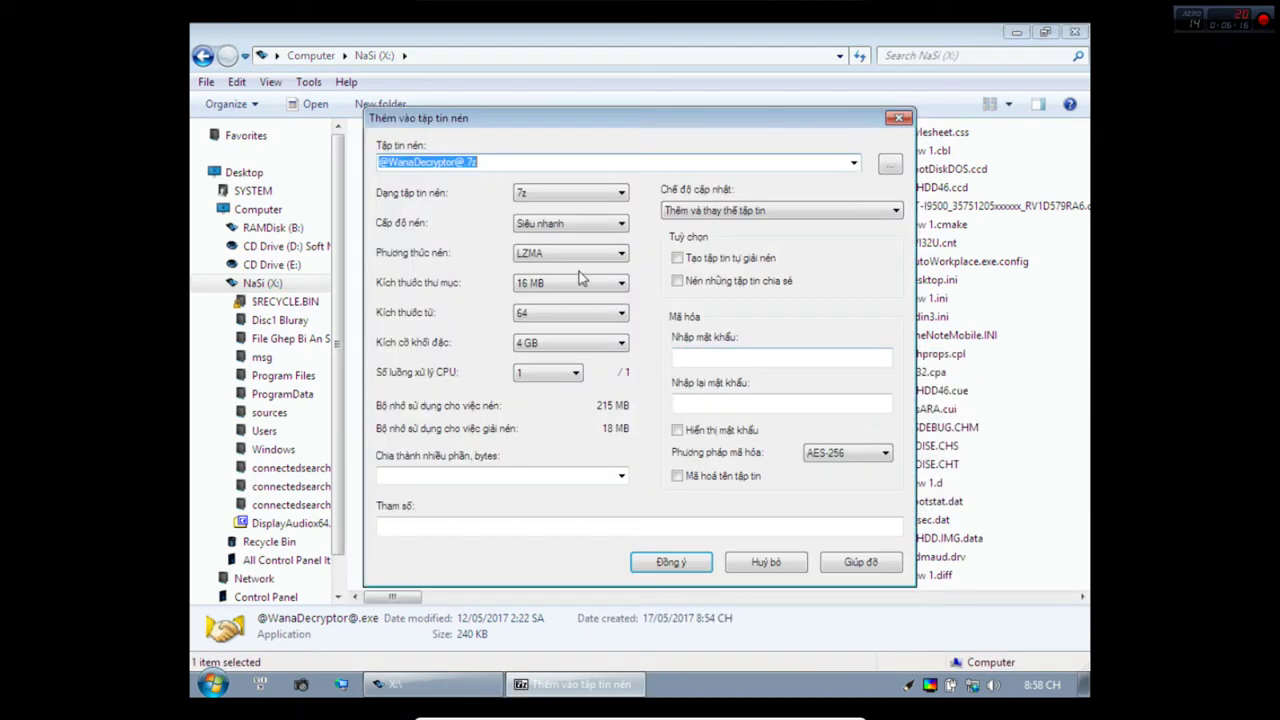
left_click(604, 228)
left_click(640, 240)
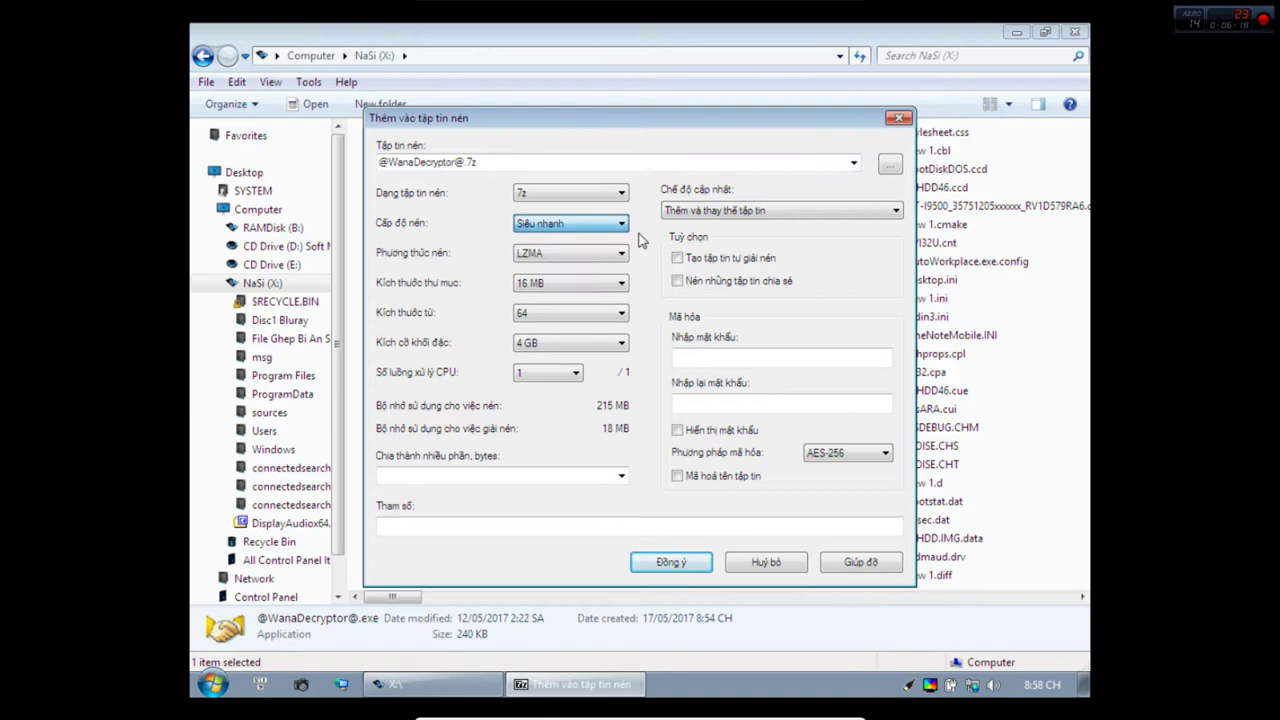
left_click(605, 286)
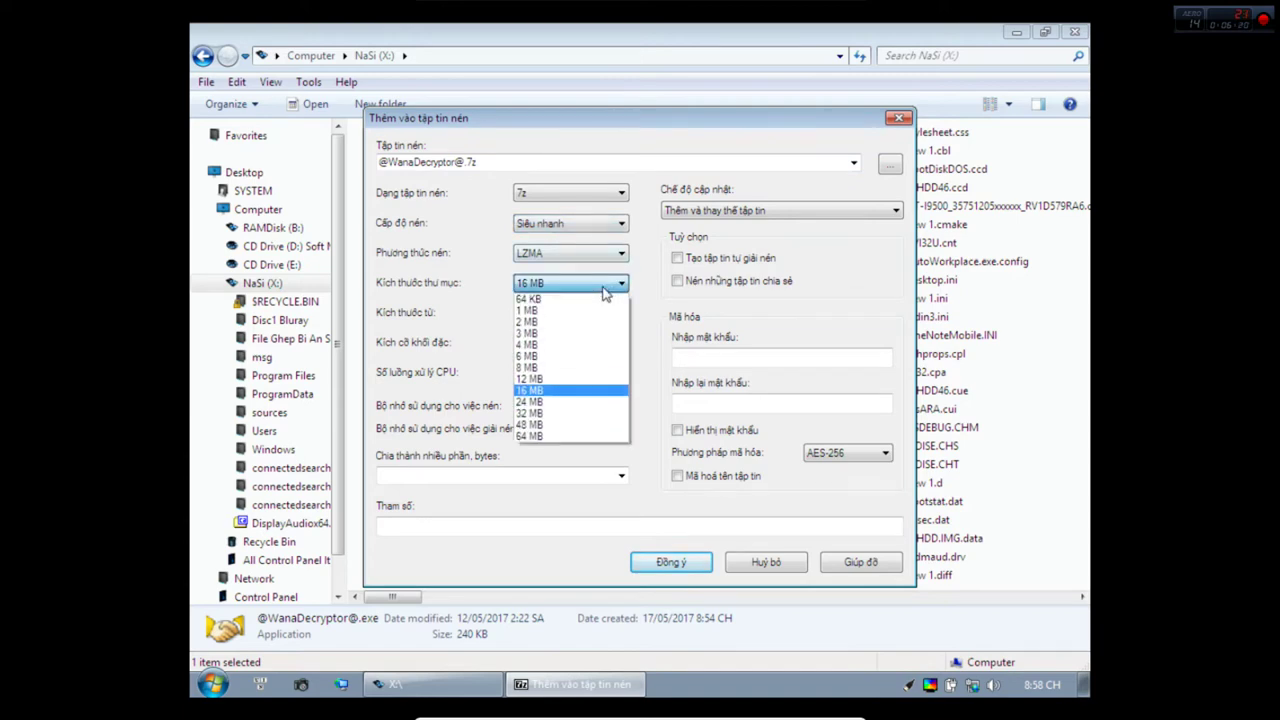
left_click(590, 437)
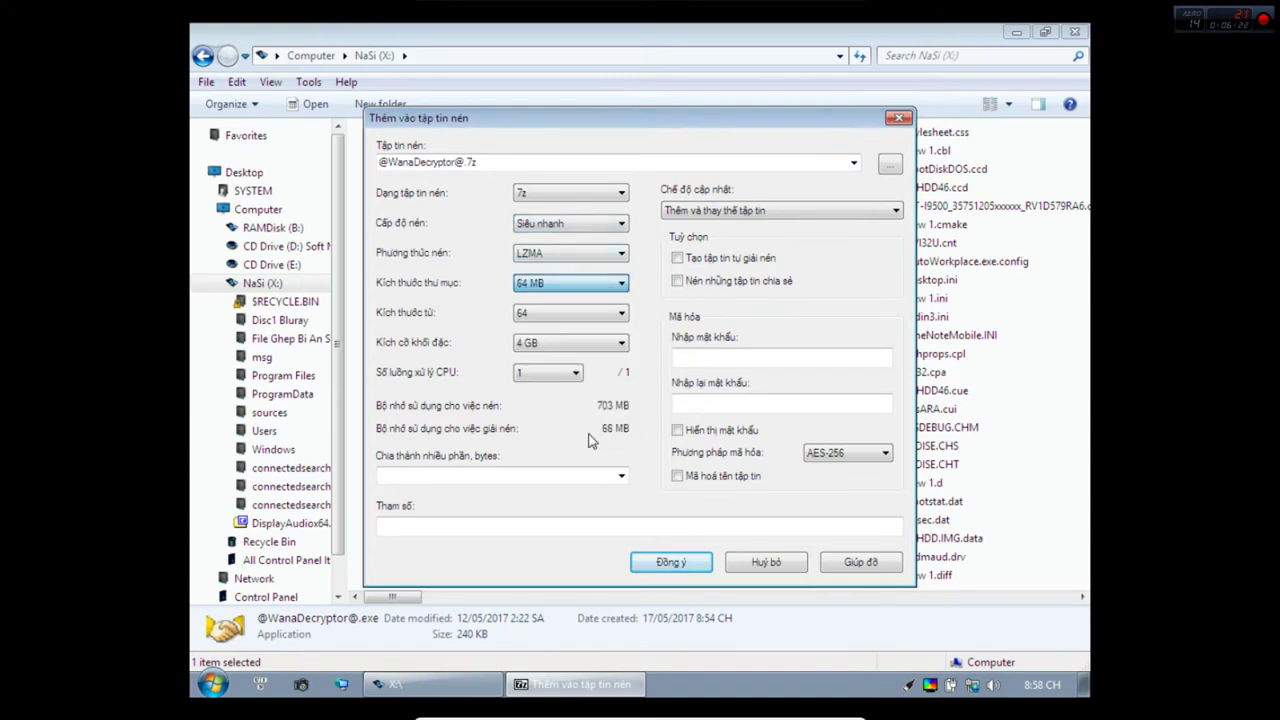
left_click(610, 256)
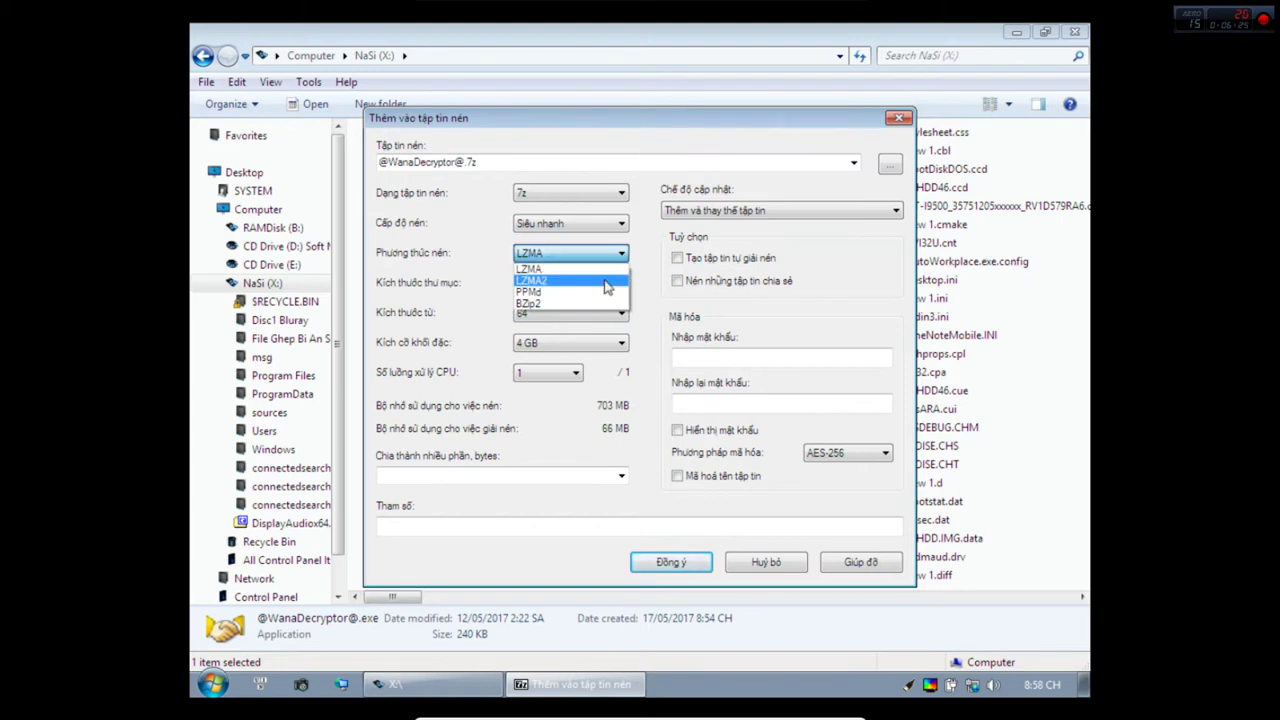
left_click(607, 281)
left_click(597, 345)
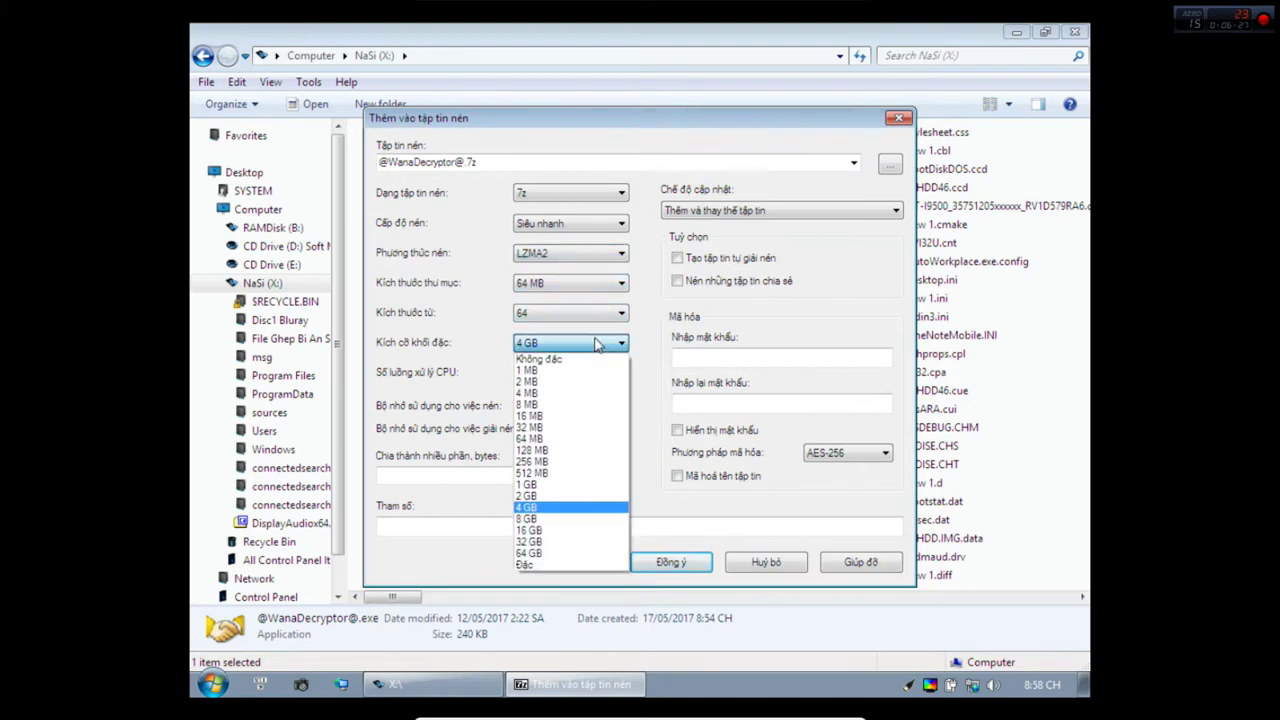
left_click(541, 554)
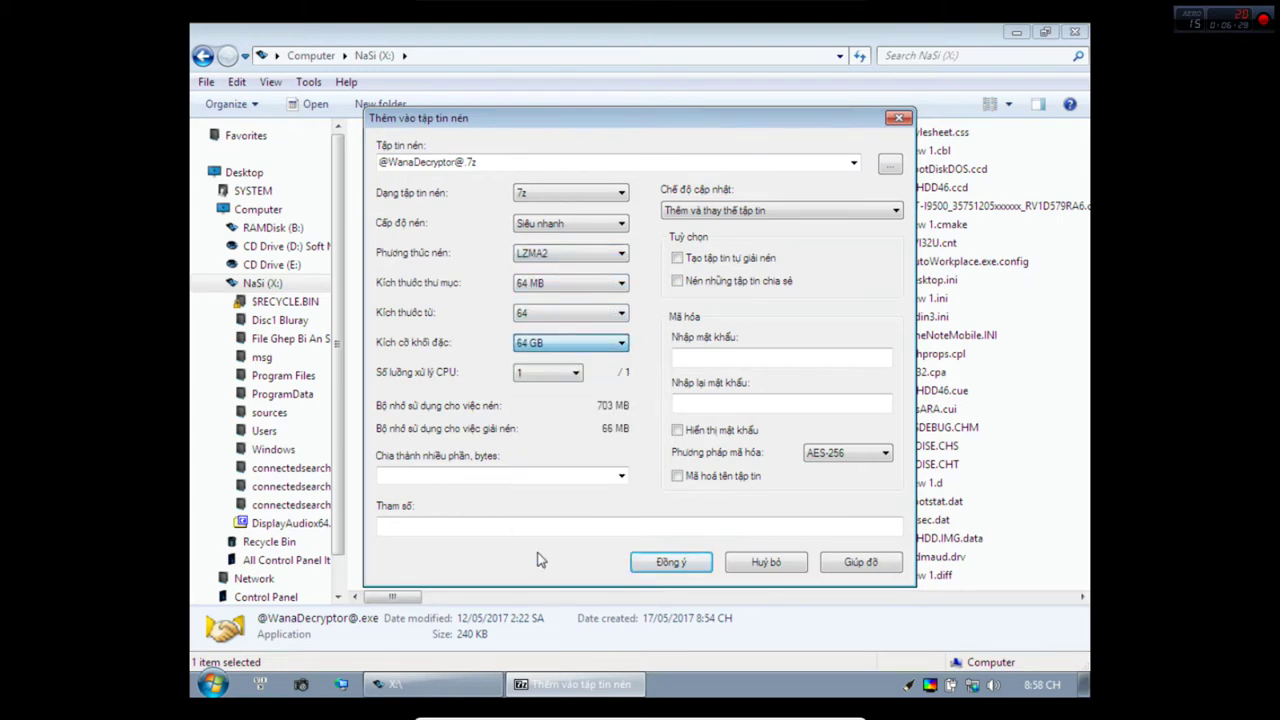
left_click(562, 378)
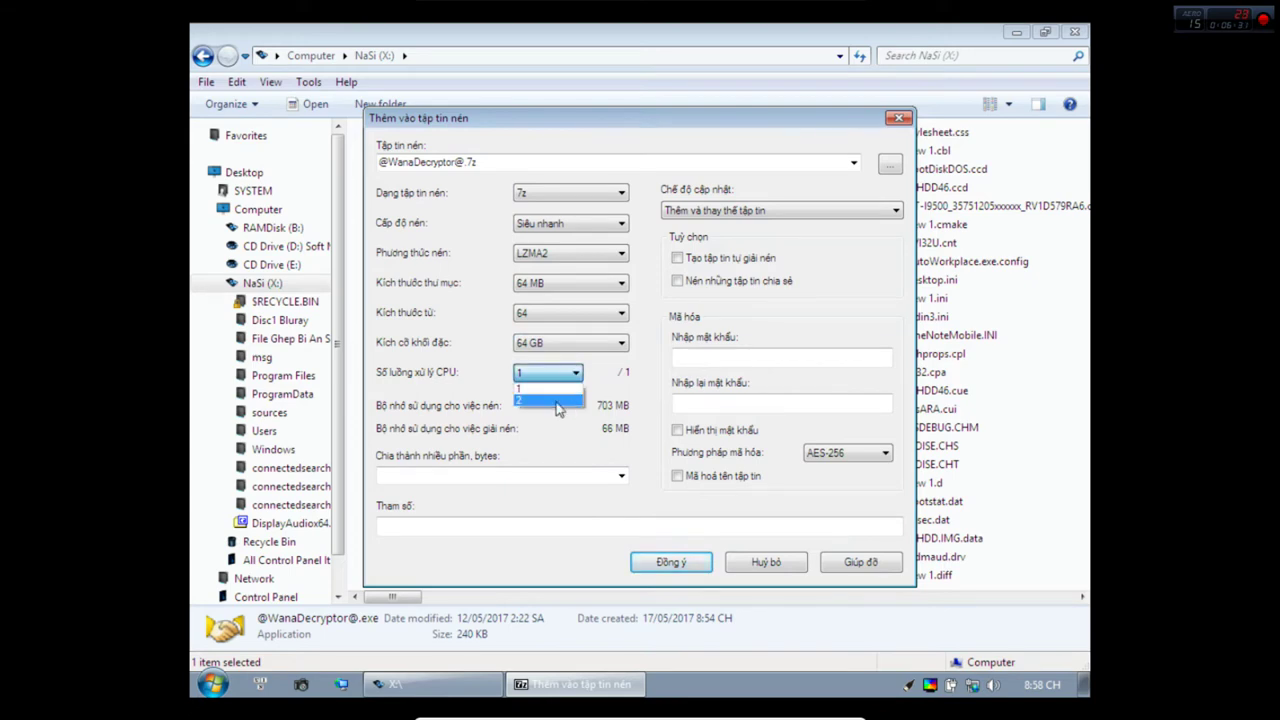
left_click(671, 562)
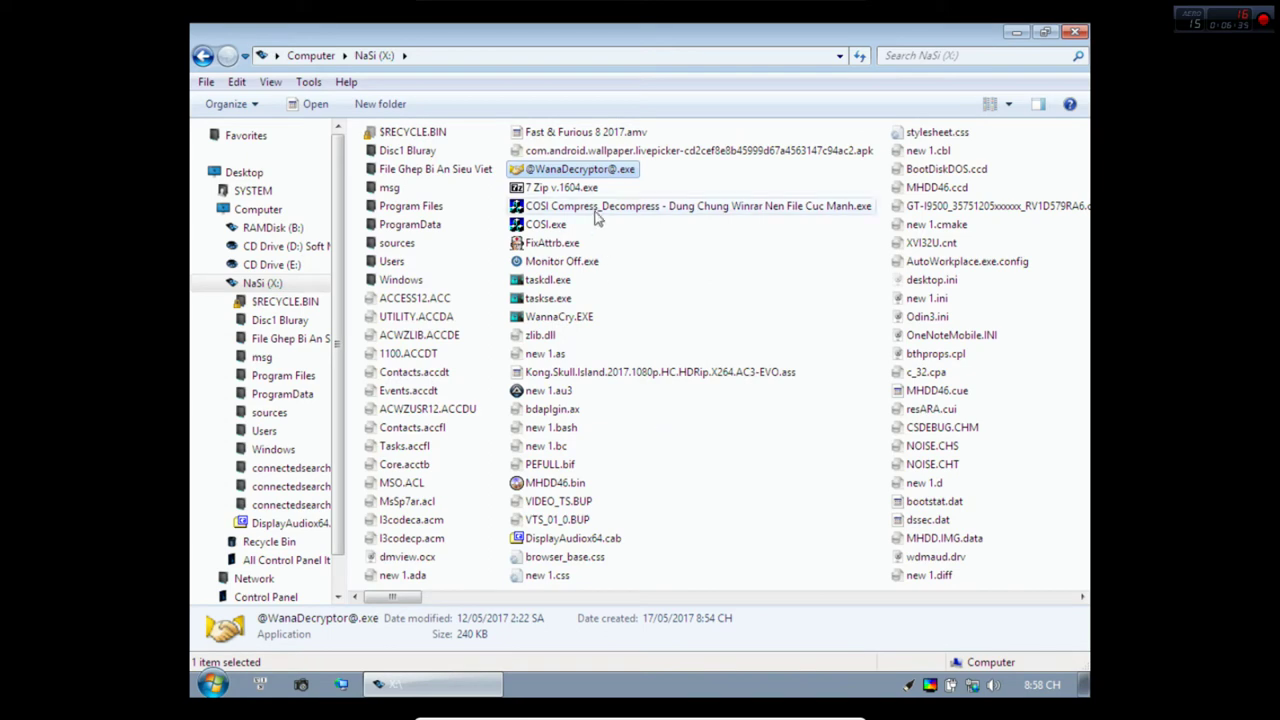
Select the files from FixAttrb.exe to the end of the NaSi (X:) list to check the newly created archive.
left_click(584, 241)
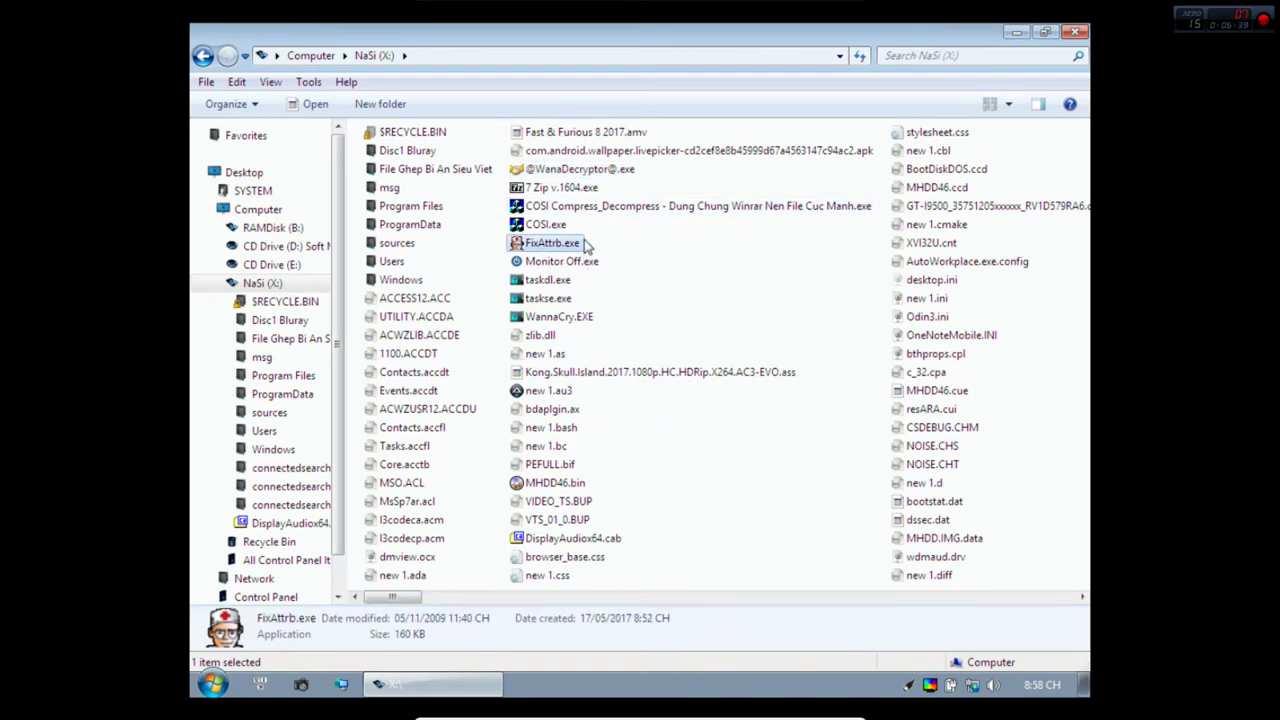
key("shift+End")
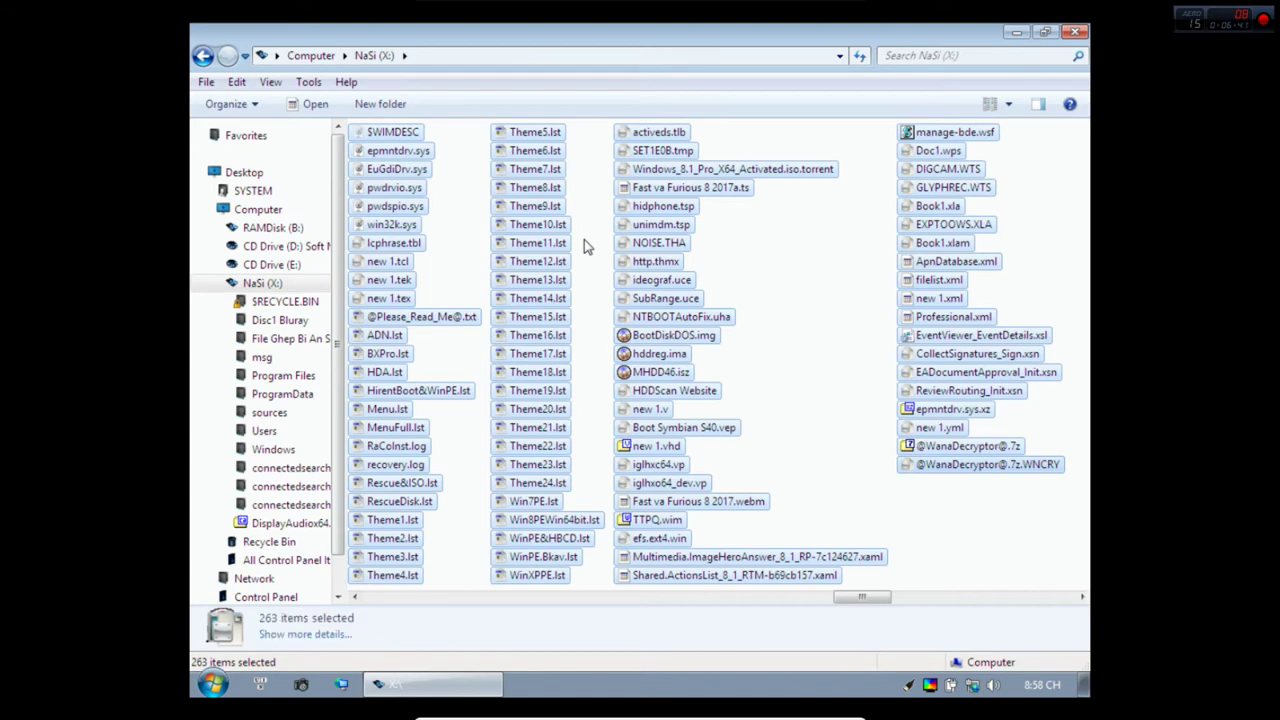
key("Up")
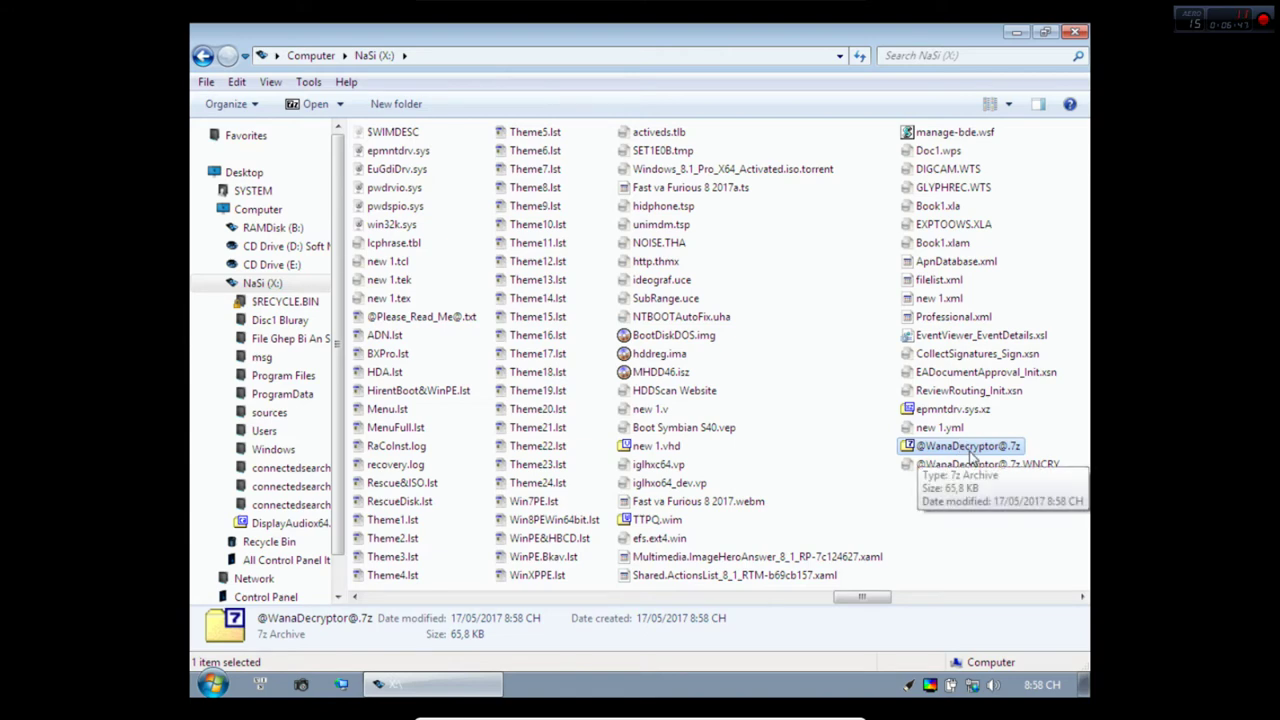
key("Down")
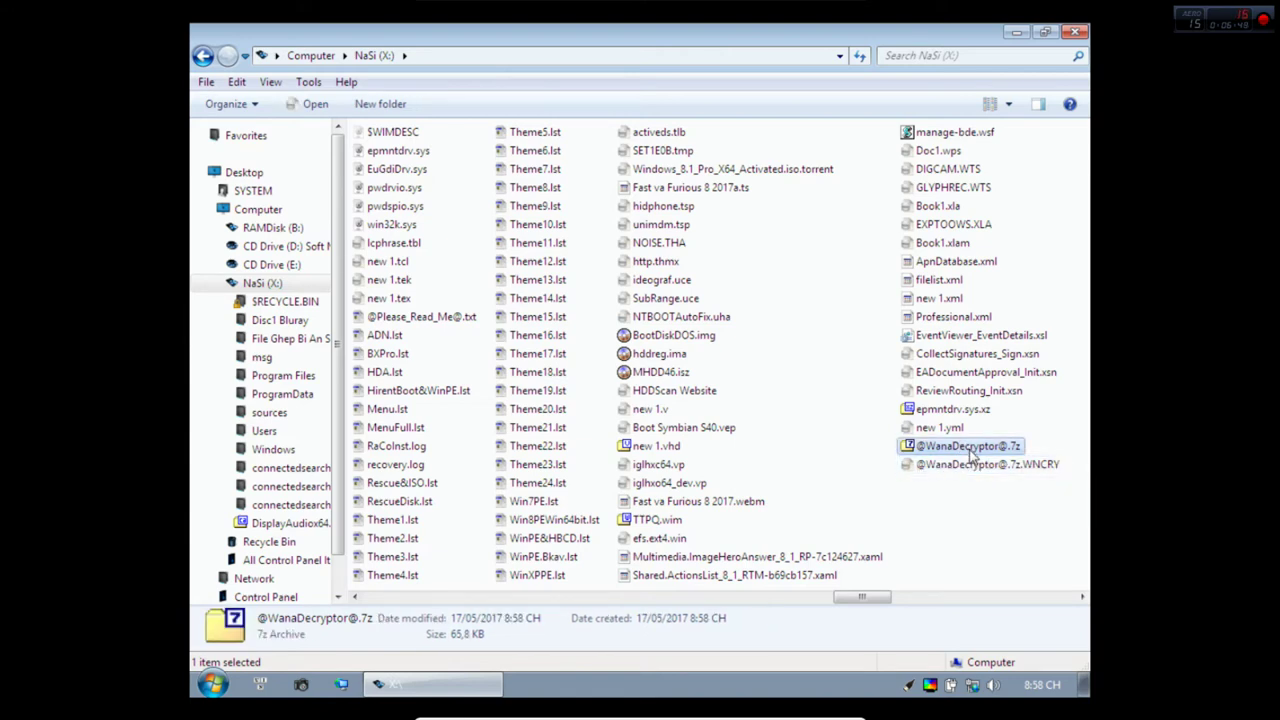
key("Up")
double_click(972, 455)
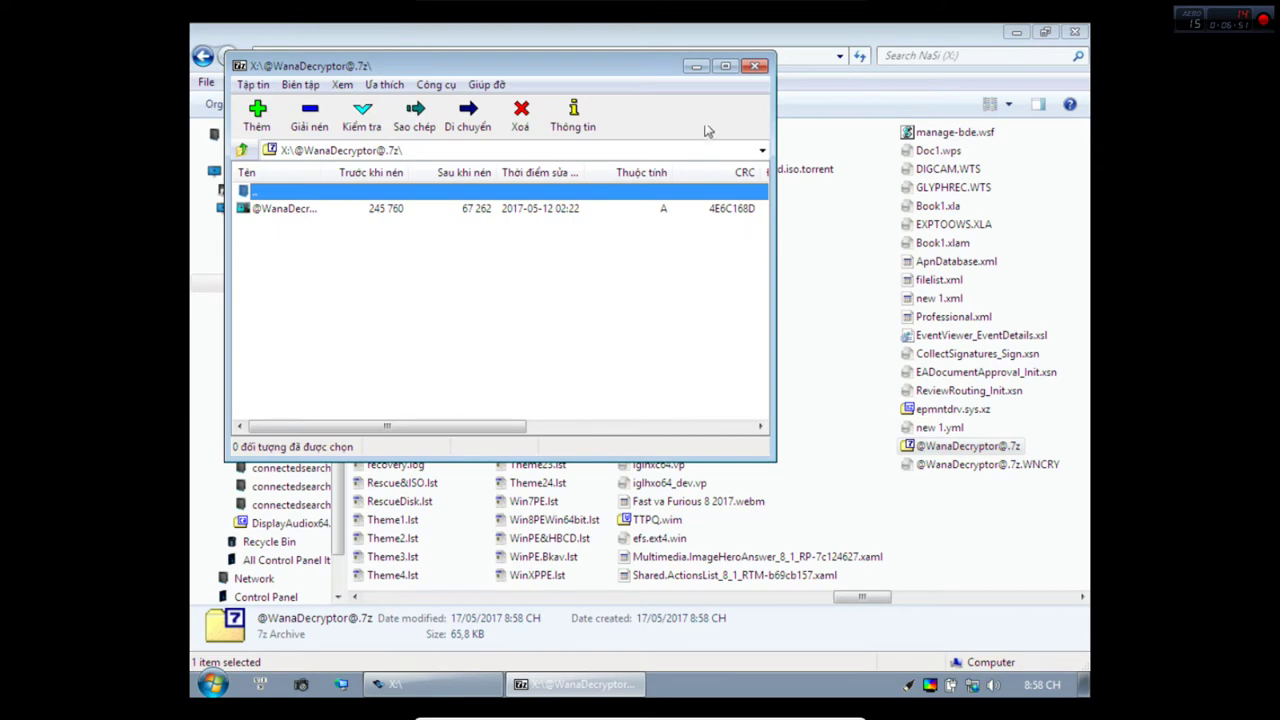
left_click(757, 68)
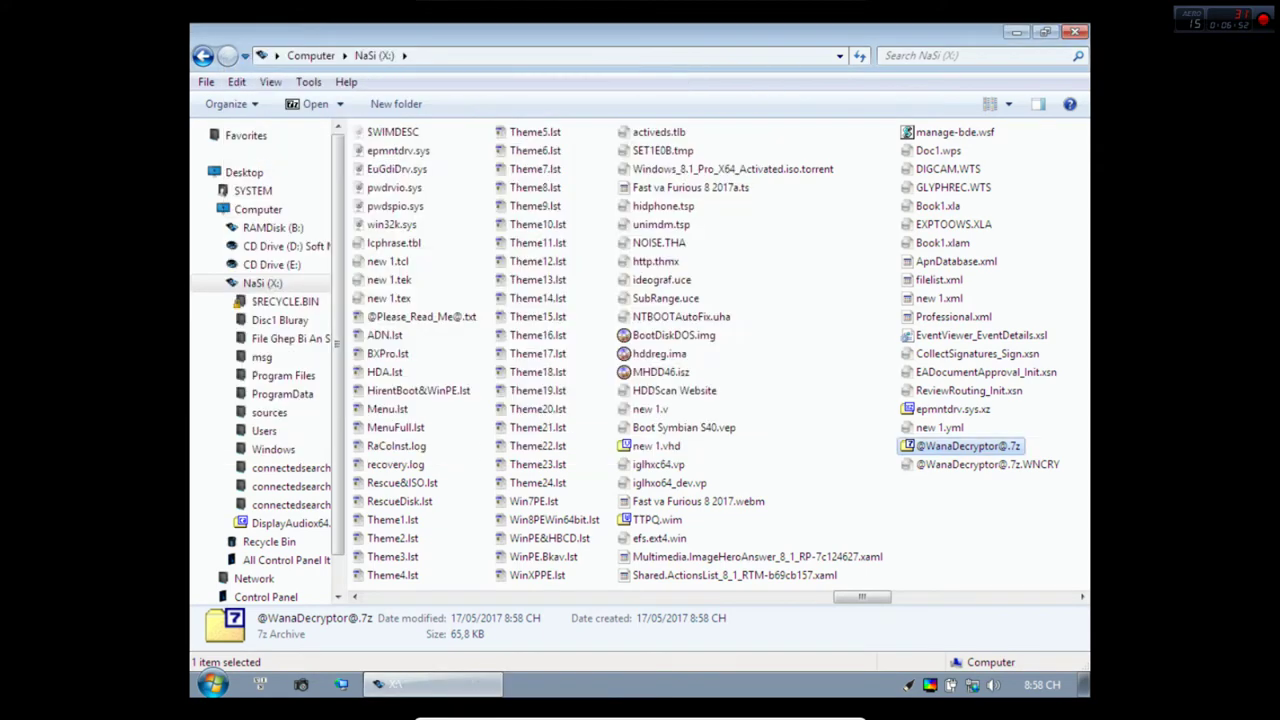
left_click(953, 447)
right_click(953, 447)
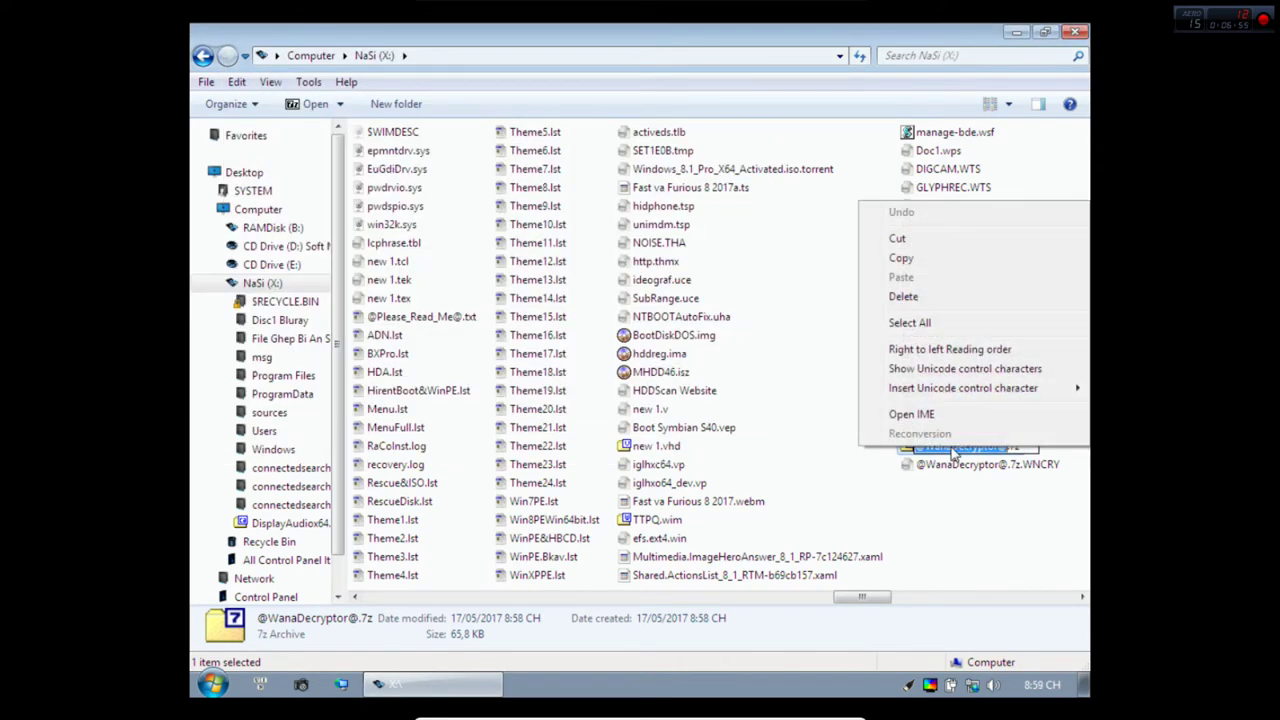
key("Escape")
key("Escape")
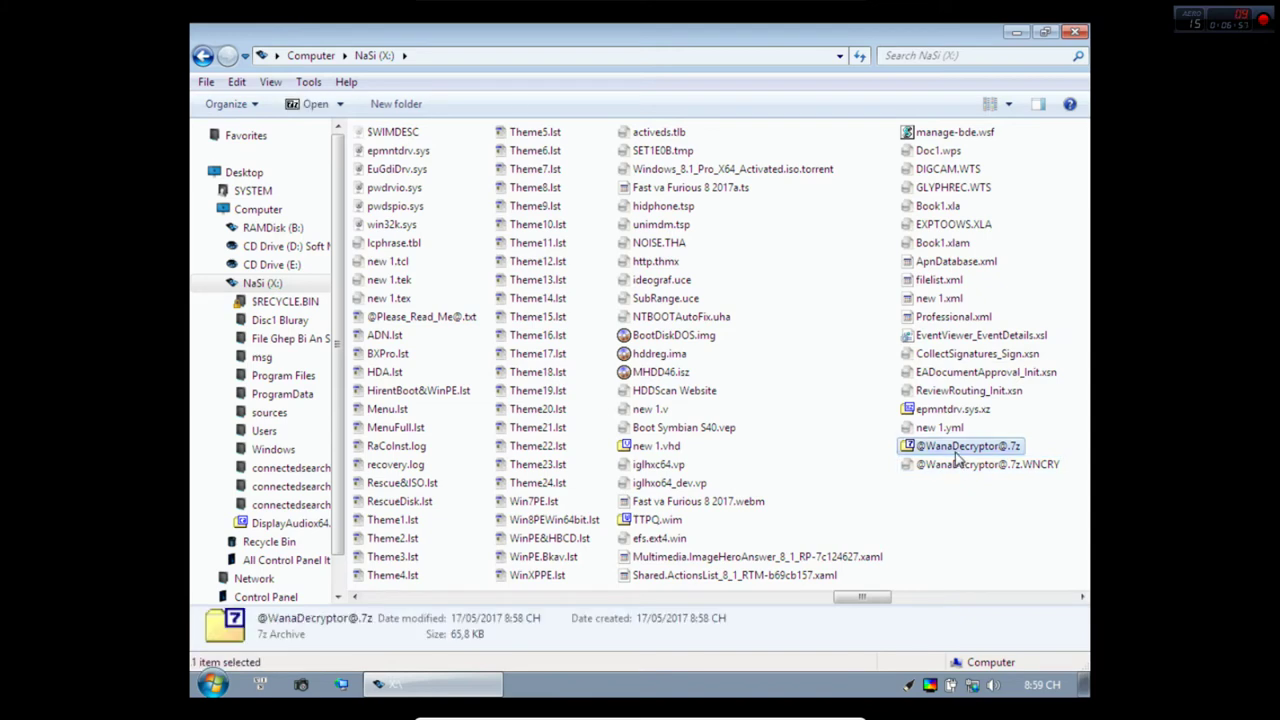
Switch the file window to Computer, minimize it, and cut mfc42.dll and mfc42u.dll from the desktop.
left_click(252, 209)
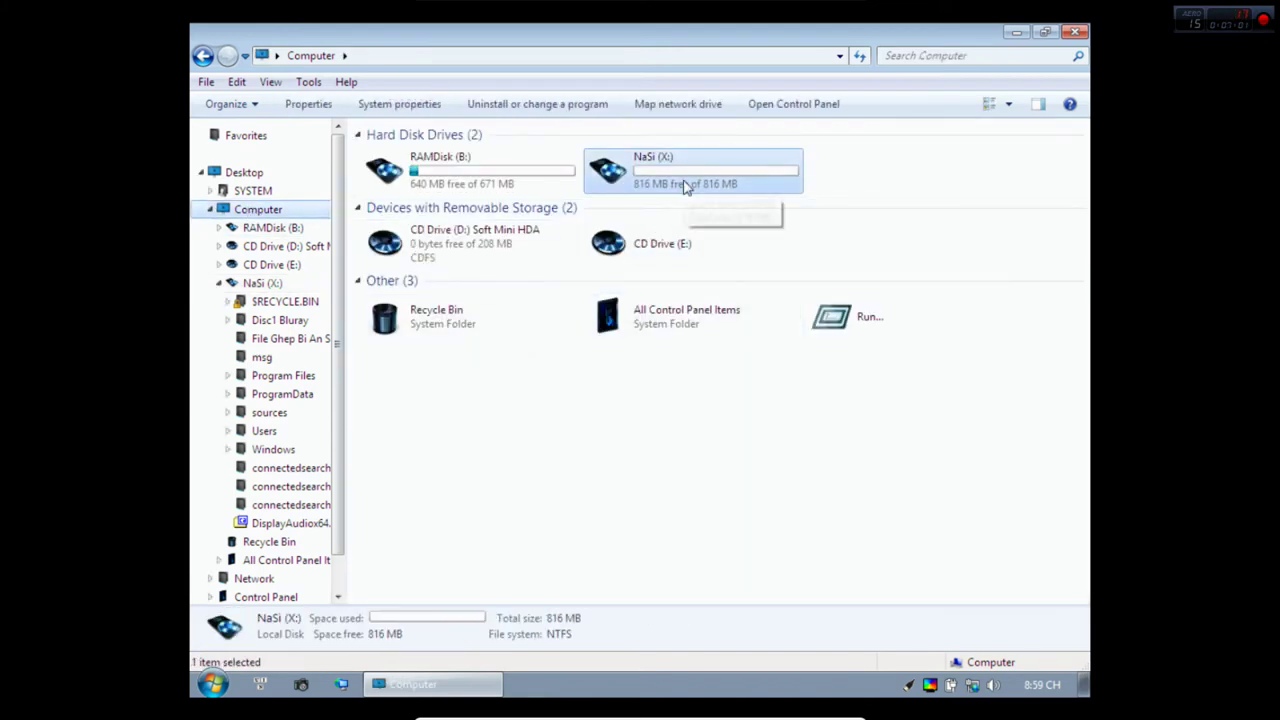
left_click(1014, 33)
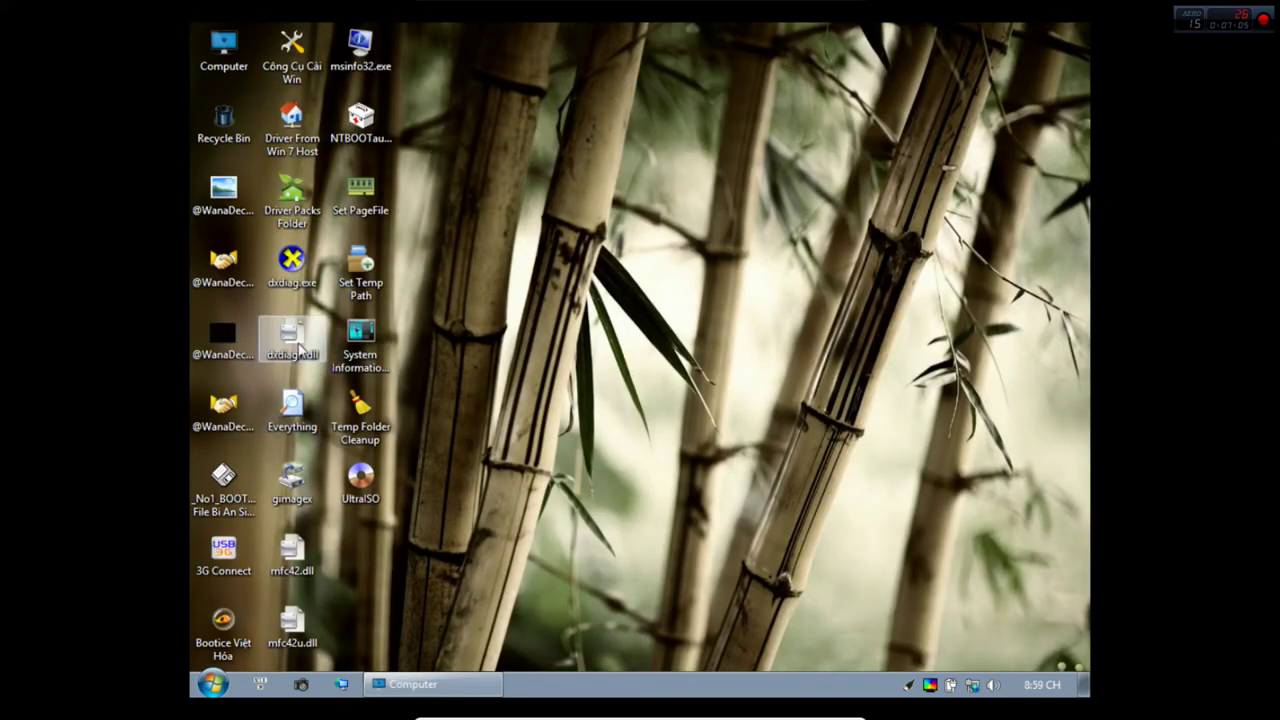
left_click(300, 345)
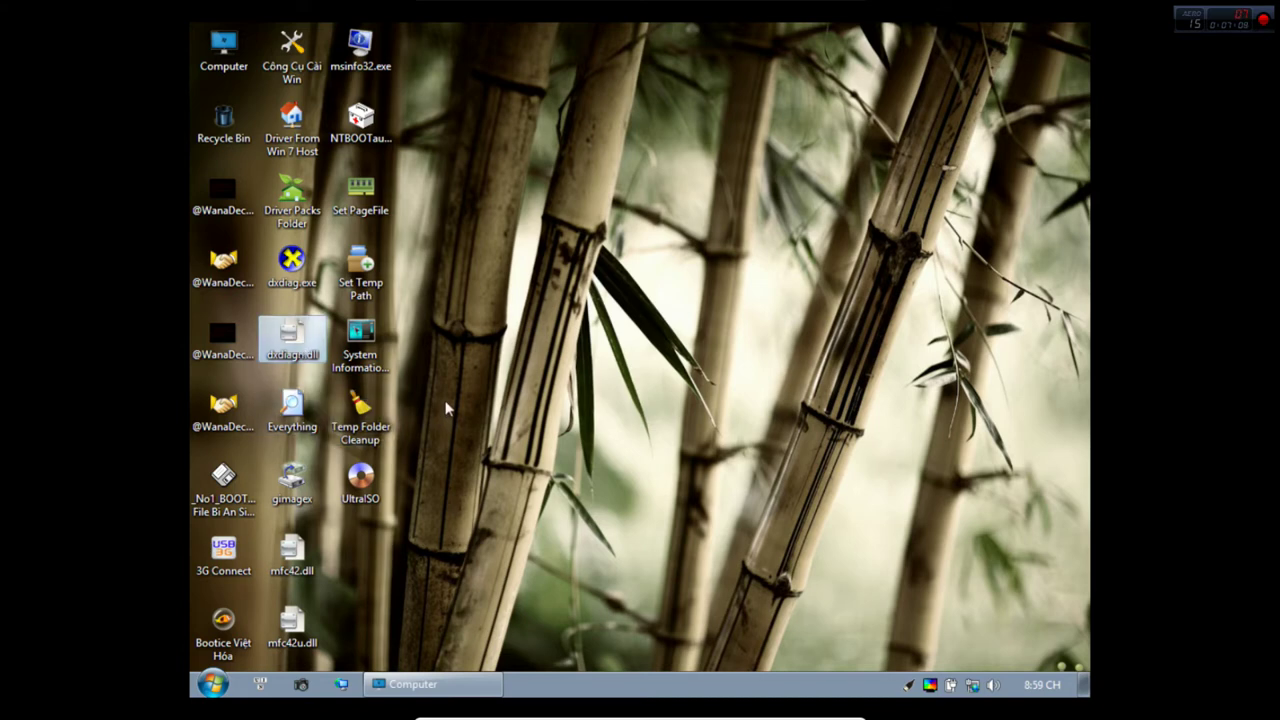
left_click(291, 555)
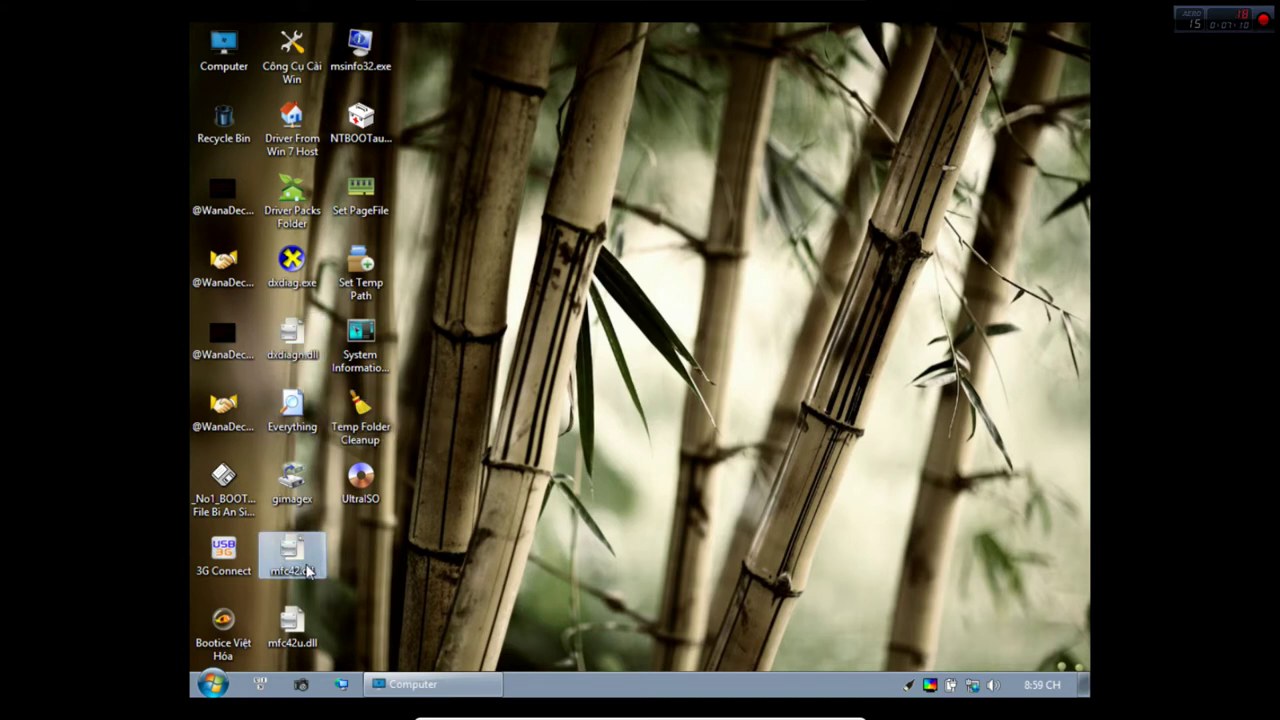
left_click(307, 625, "ctrl")
right_click(307, 625)
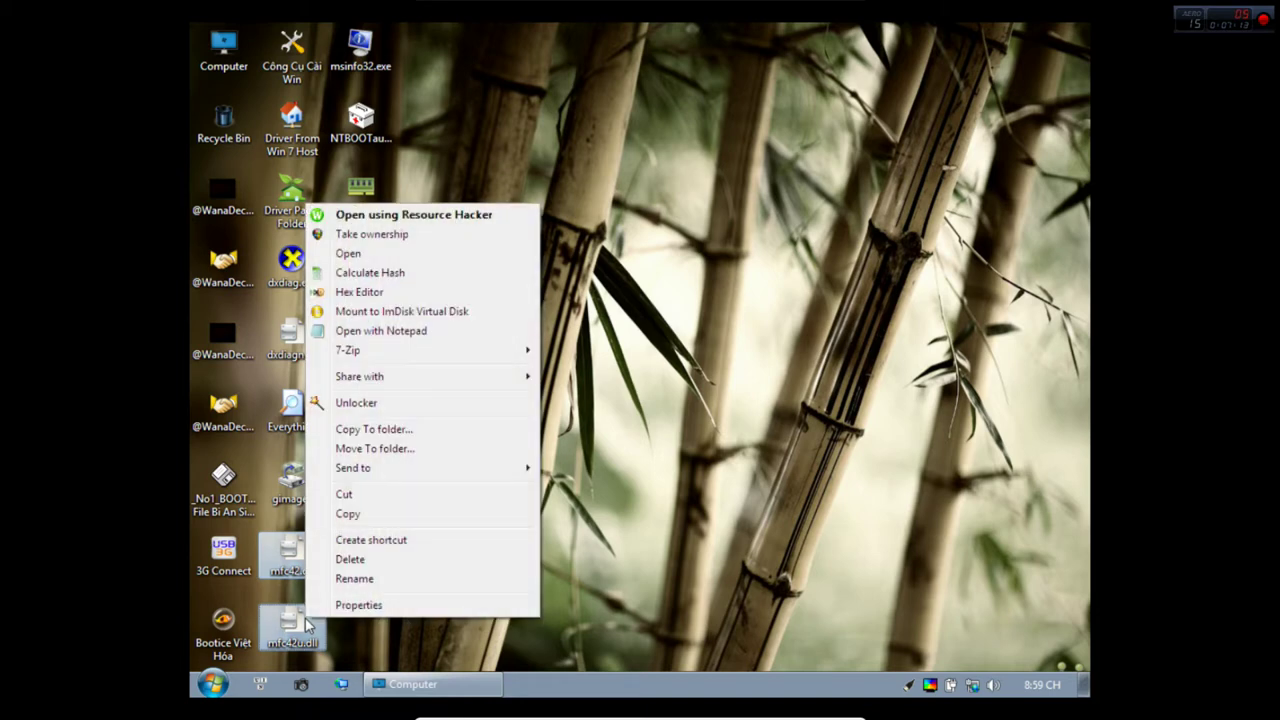
left_click(352, 494)
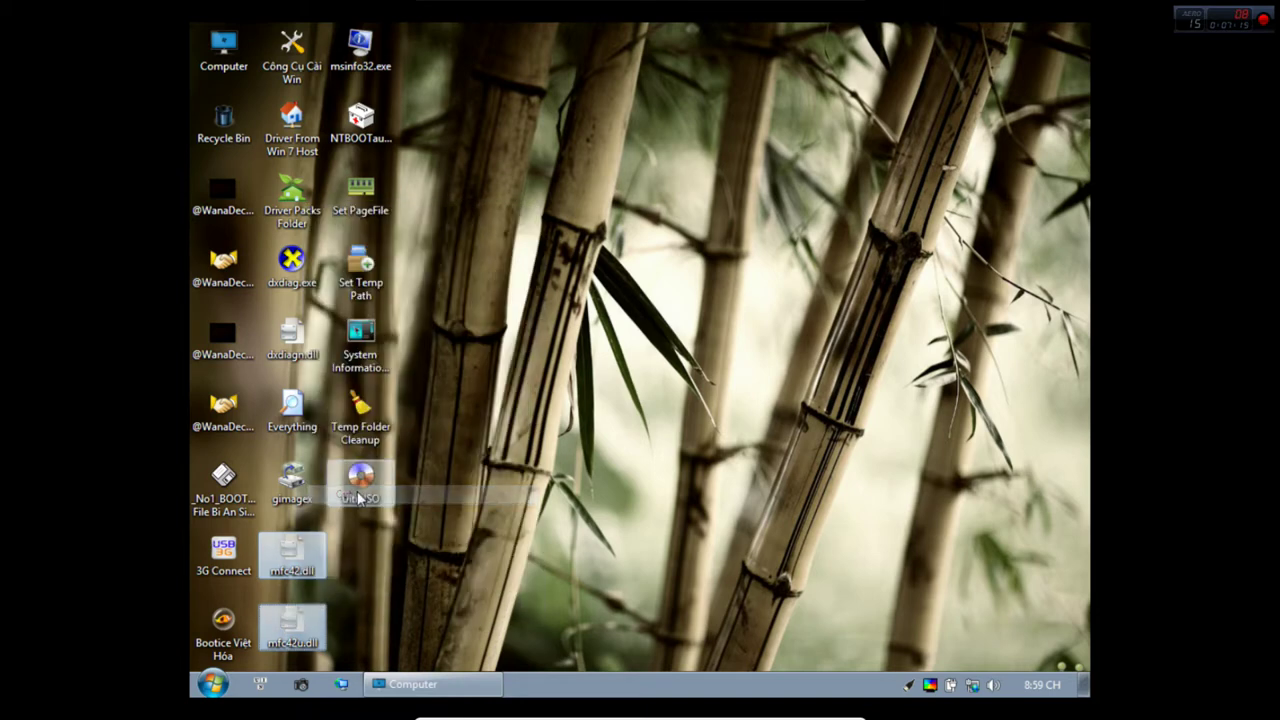
Restore the Computer window and go to the %windir%\System32 folder.
mouse_move(423, 706)
left_click(420, 684)
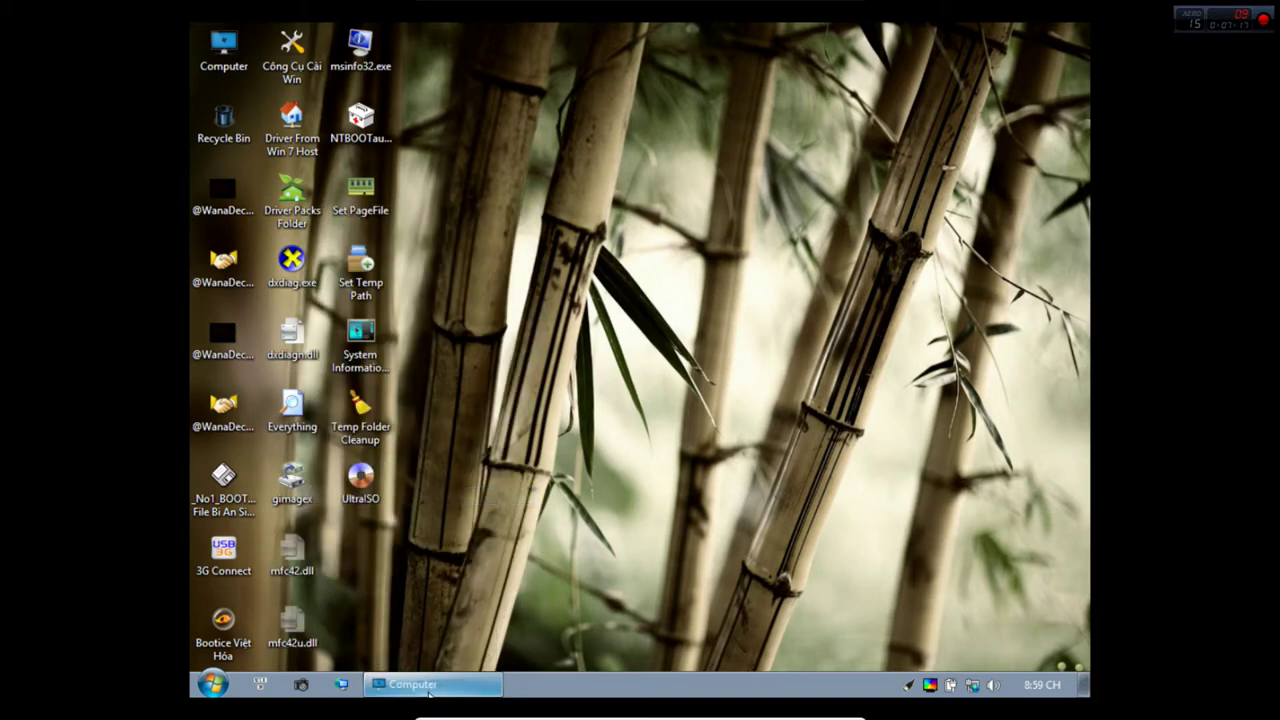
left_click(413, 57)
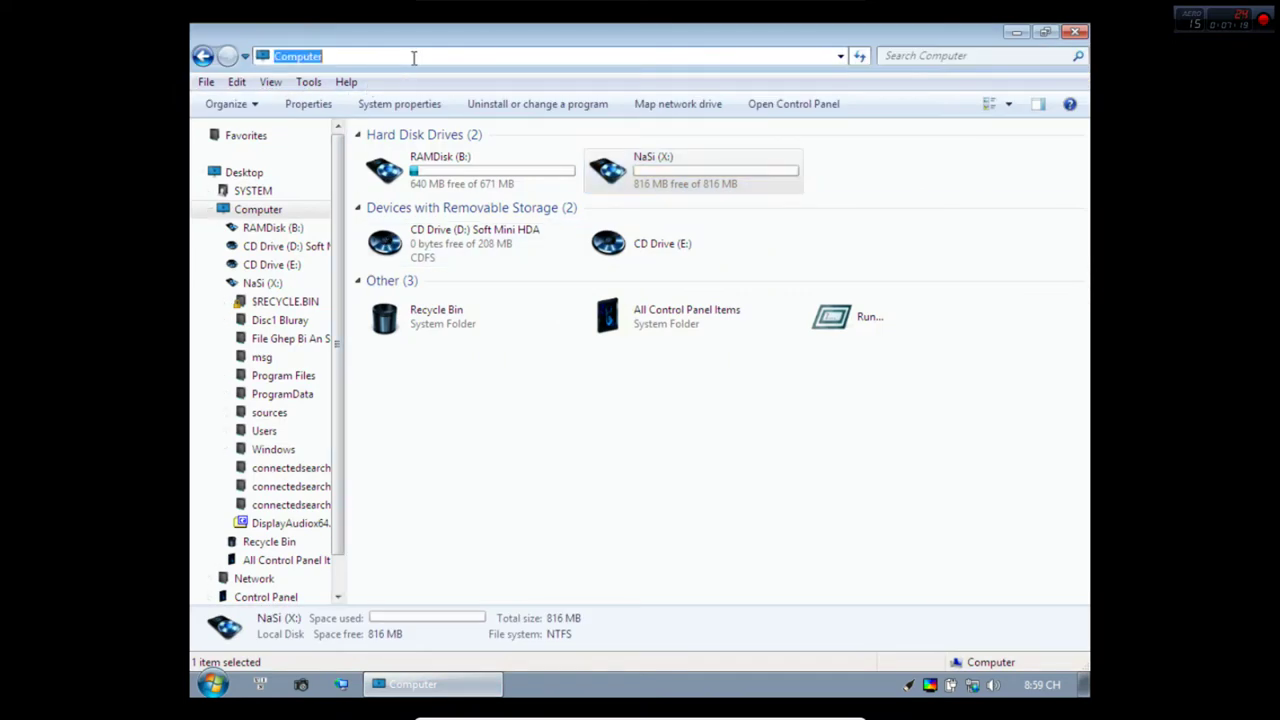
type("%windir")
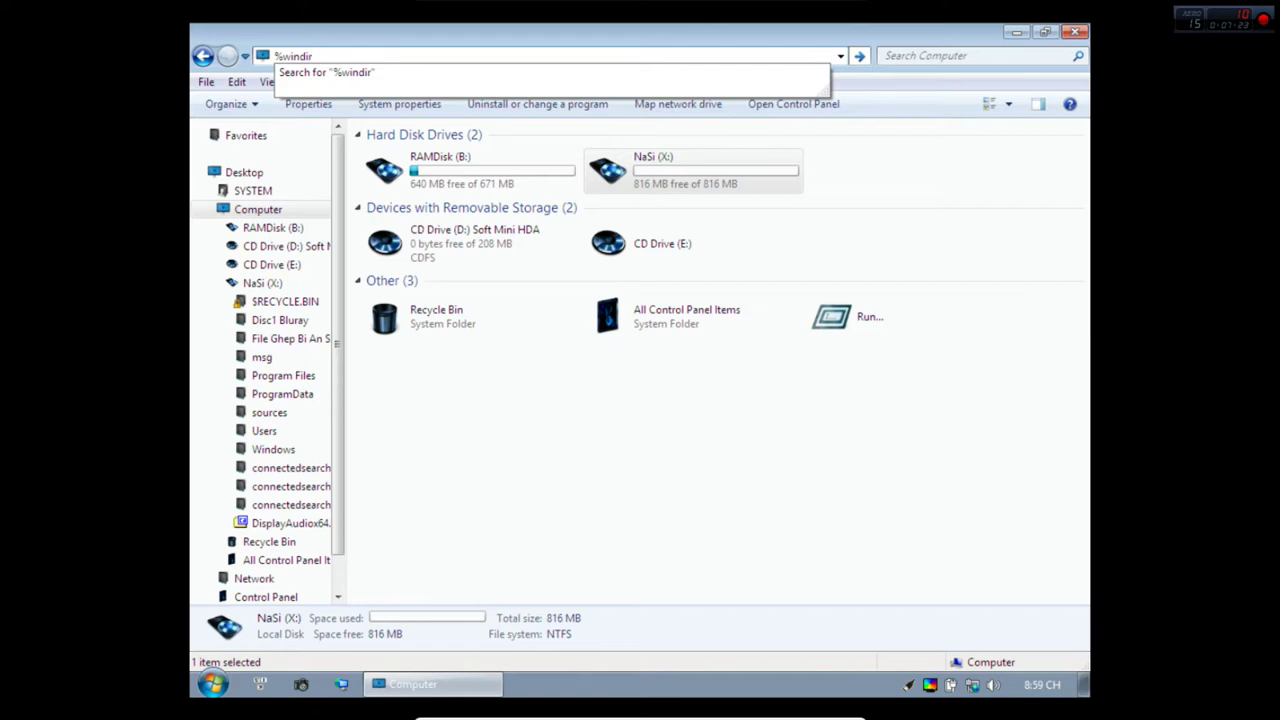
type("%\\sys")
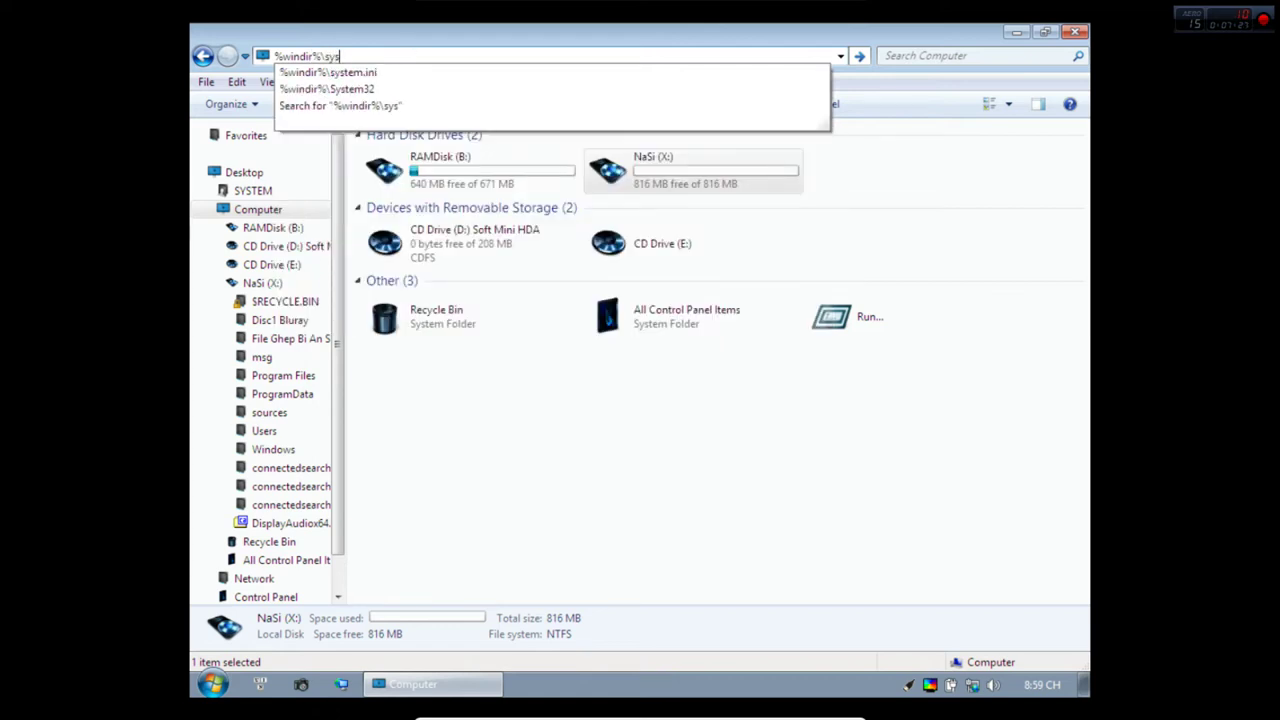
key("Down")
key("Down")
key("Return")
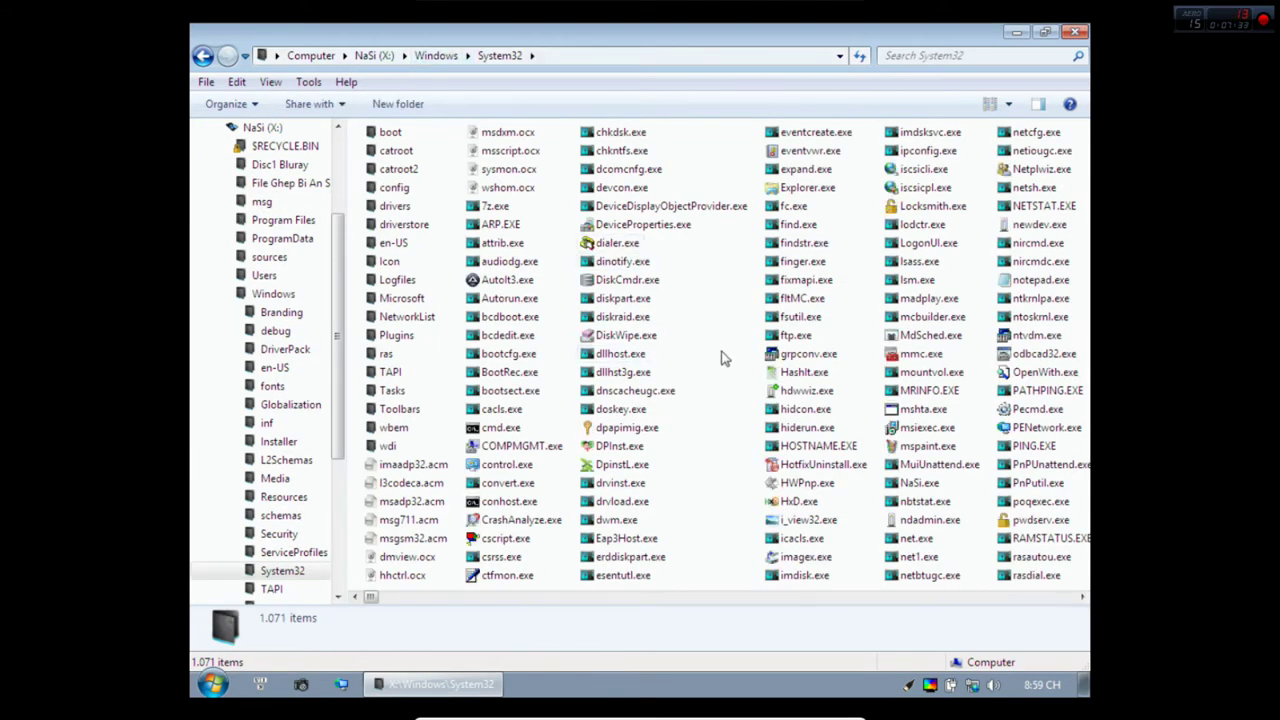
Paste mfc42.dll and mfc42u.dll into System32 and close the folder window.
right_click(724, 358)
left_click(756, 425)
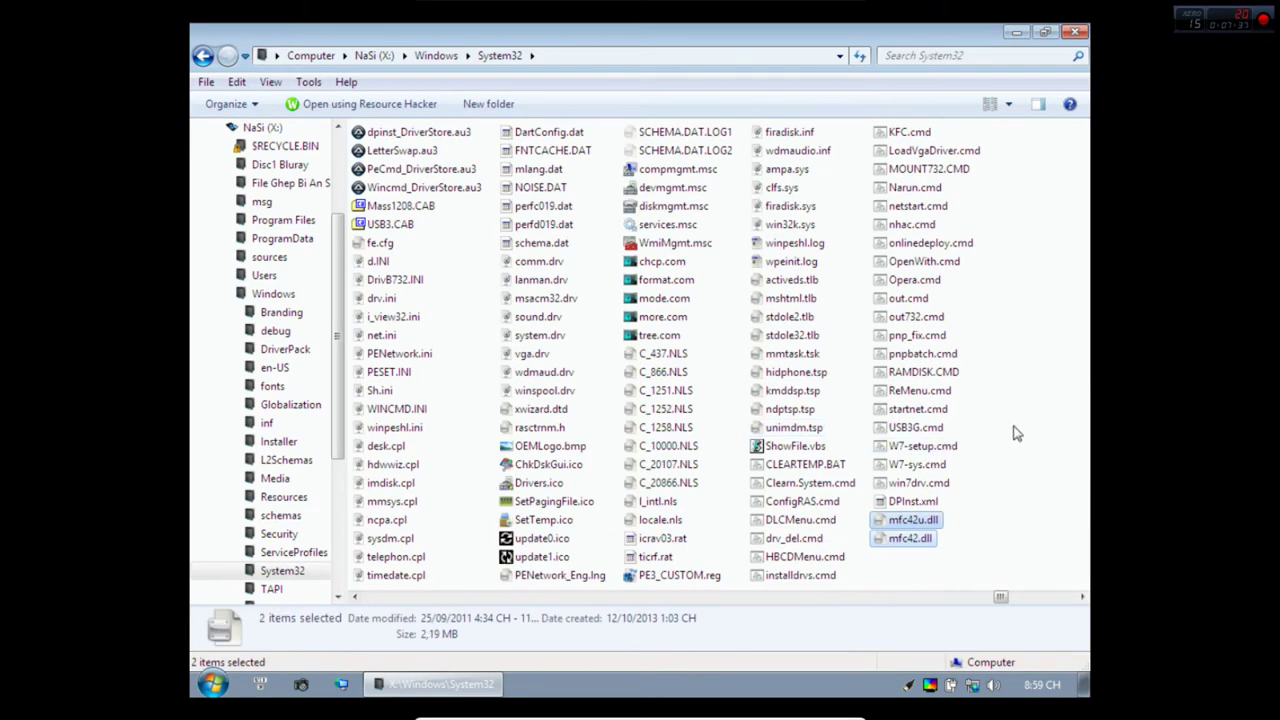
left_click(1024, 226)
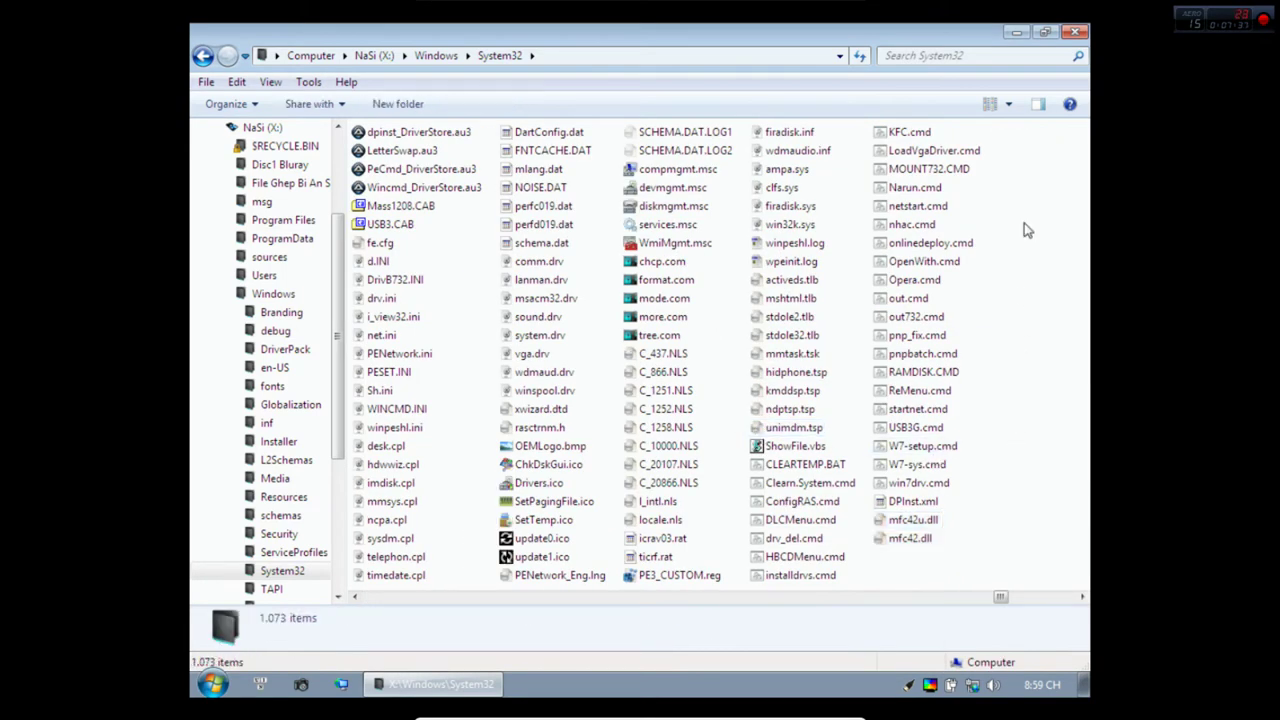
left_click(1074, 32)
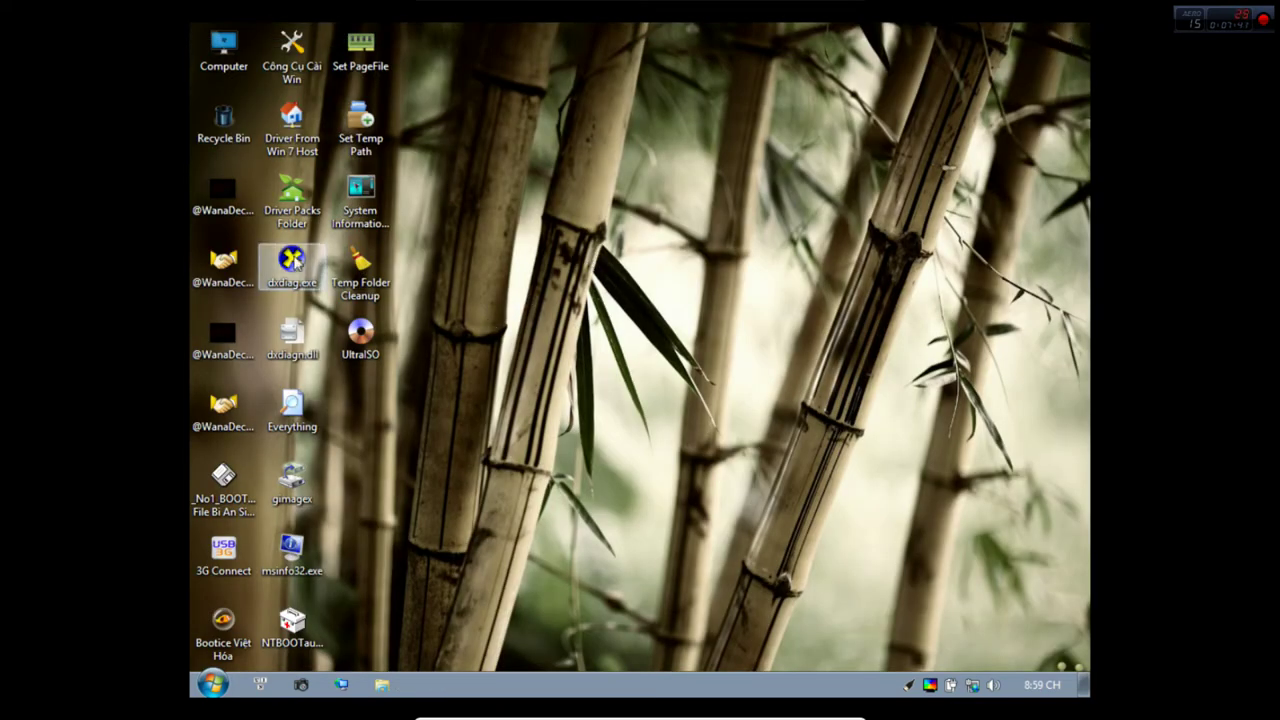
left_click(233, 272)
double_click(233, 272)
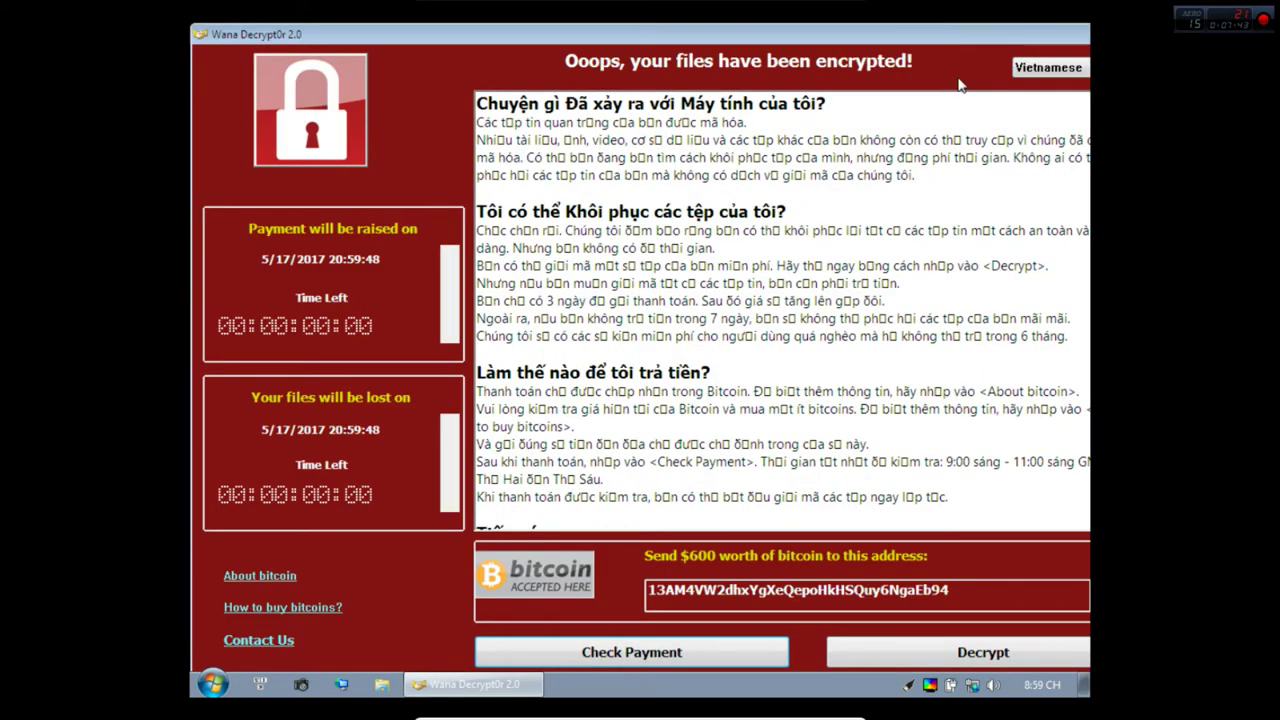
left_click_drag(995, 40, 935, 64)
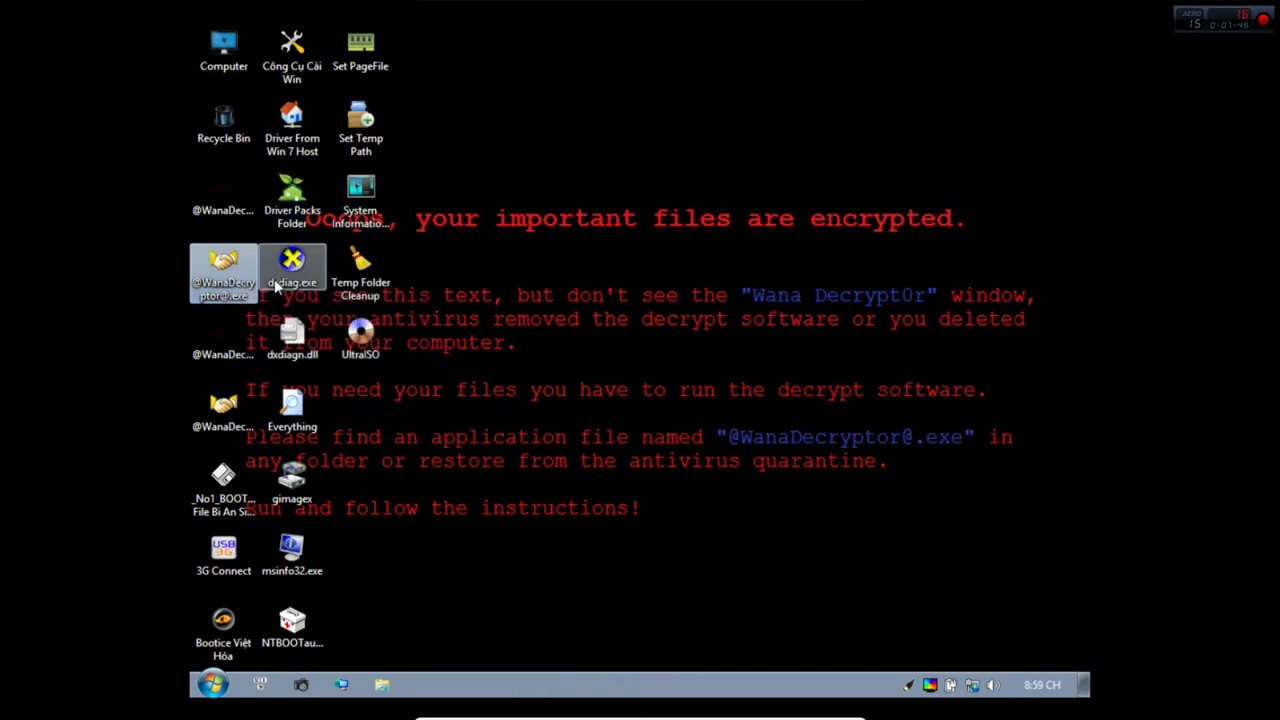
double_click(228, 410)
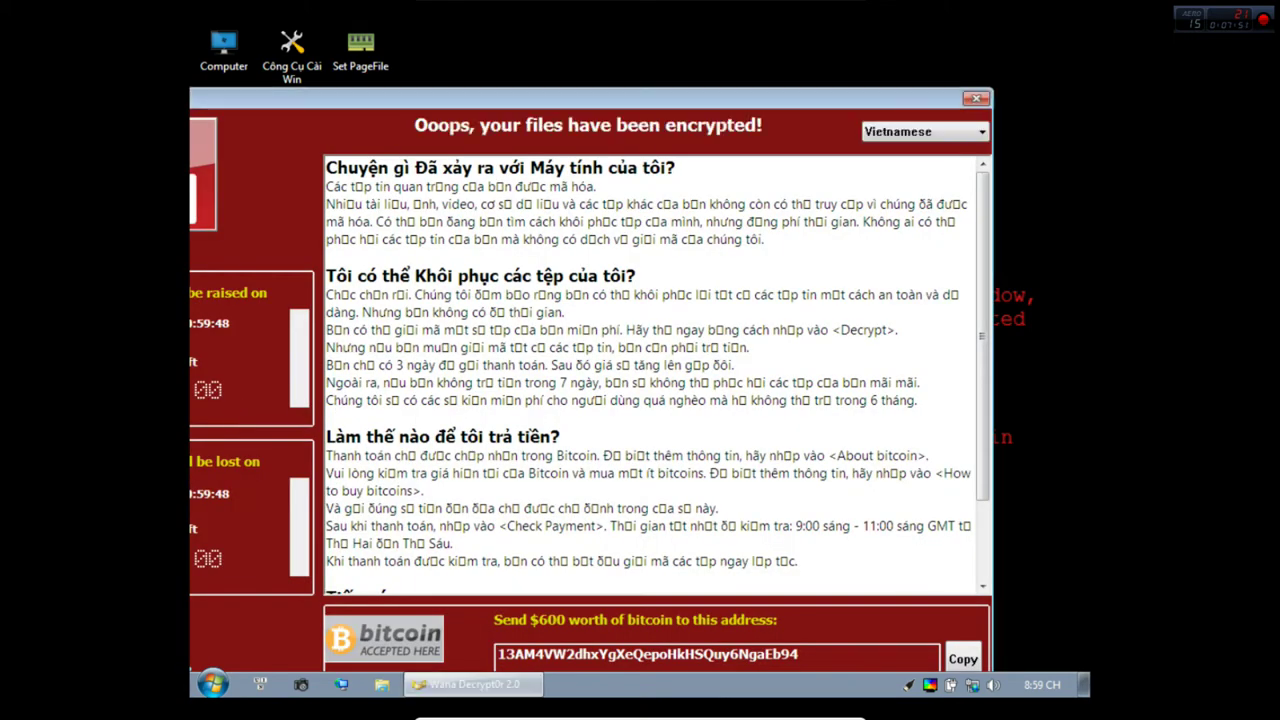
left_click(978, 101)
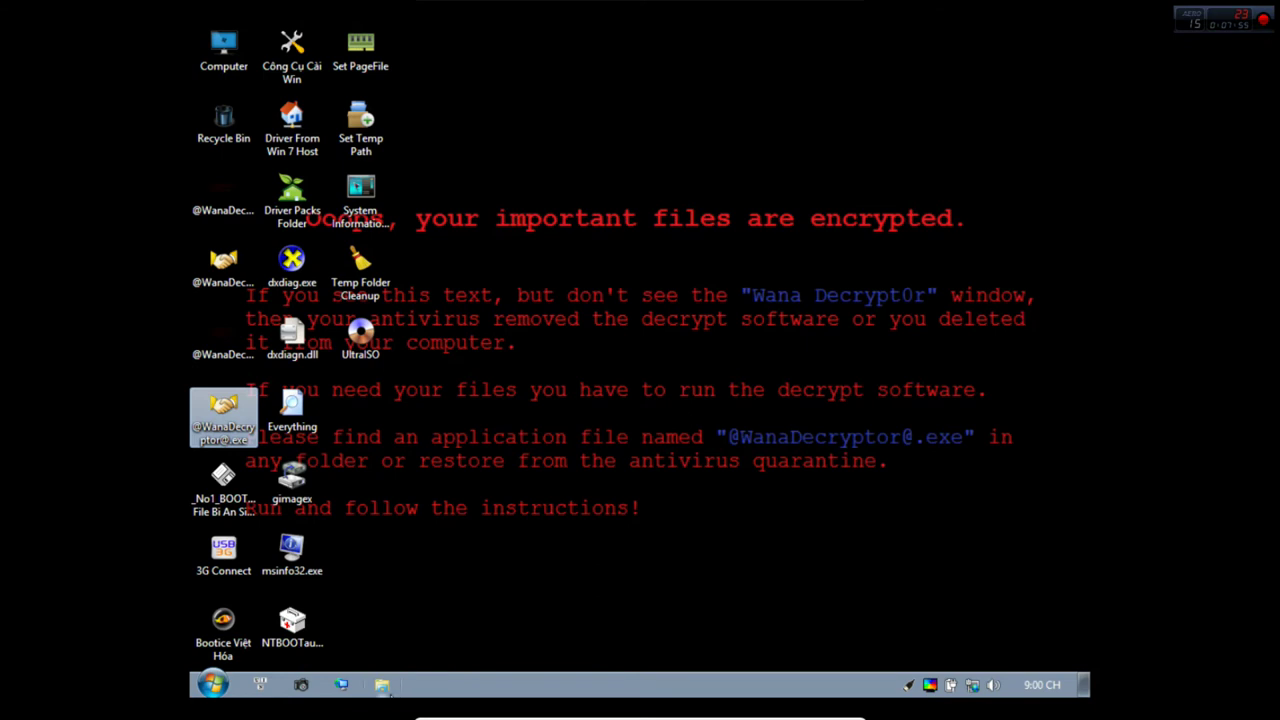
Run 7 Zip v.1604.exe from NaSi (X:) and install 7-Zip 16.04 into X:\Program Files\7-Zip\.
left_click(382, 684)
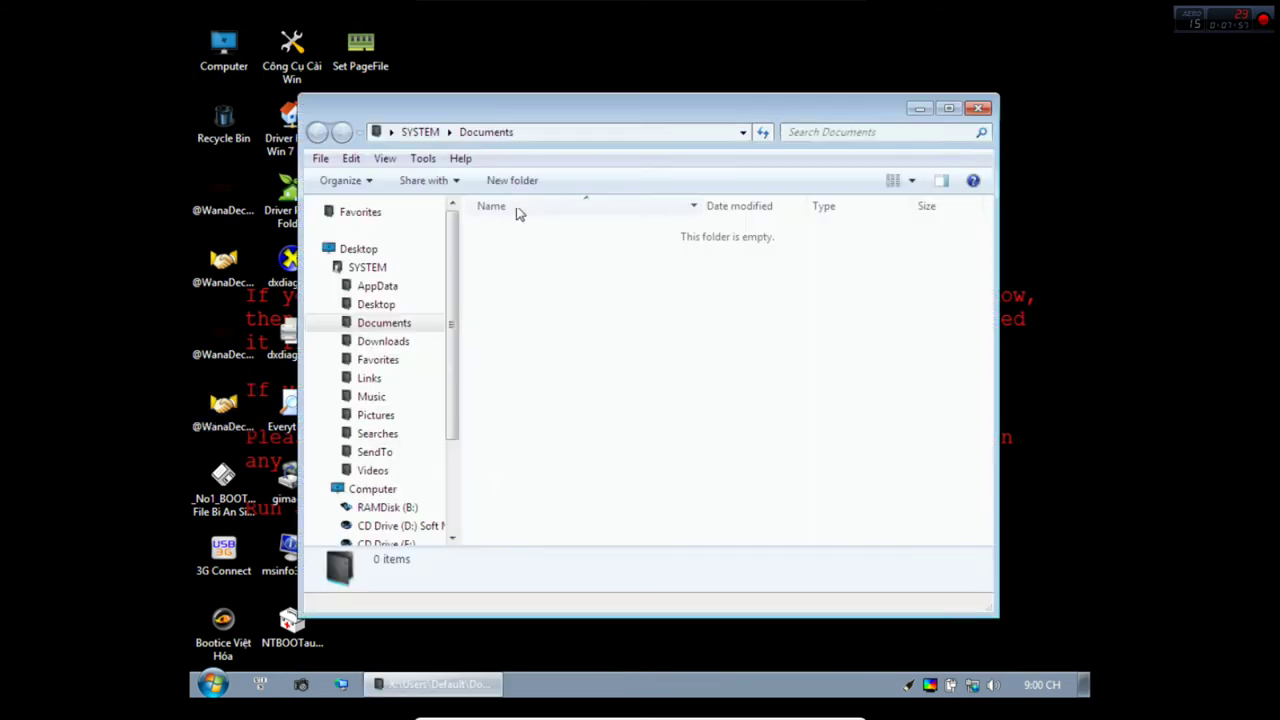
left_click(392, 489)
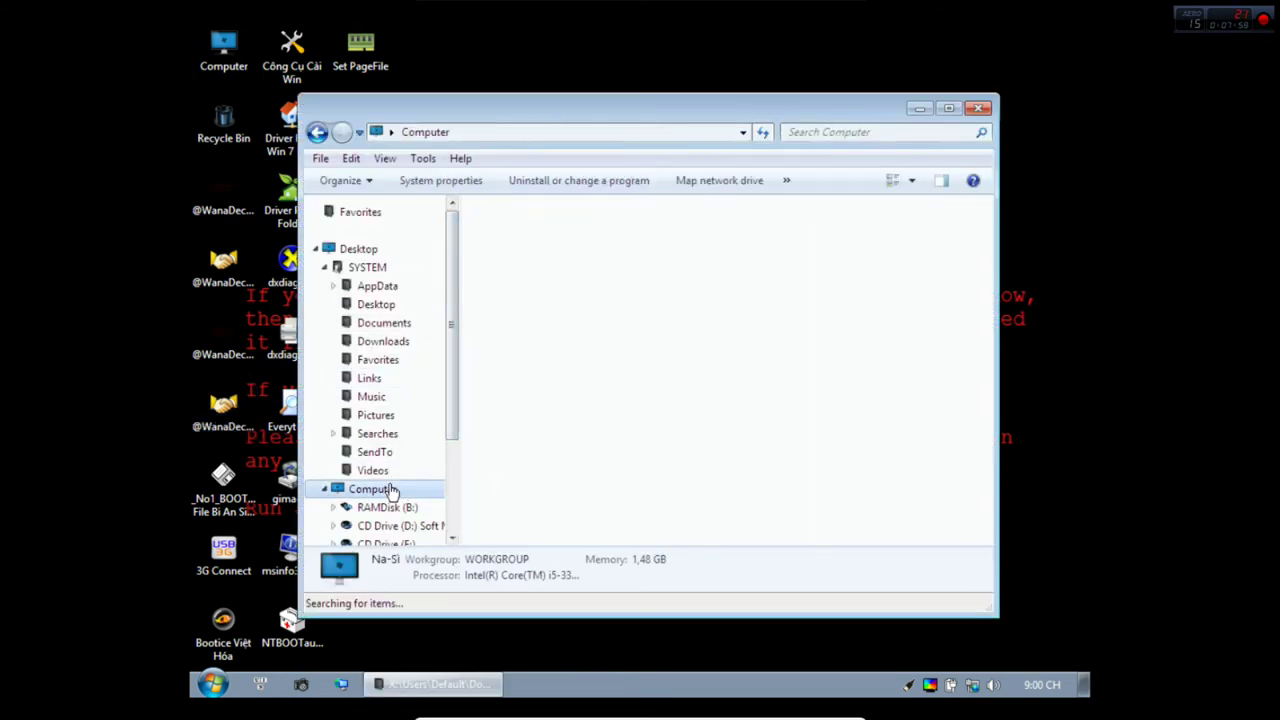
double_click(786, 251)
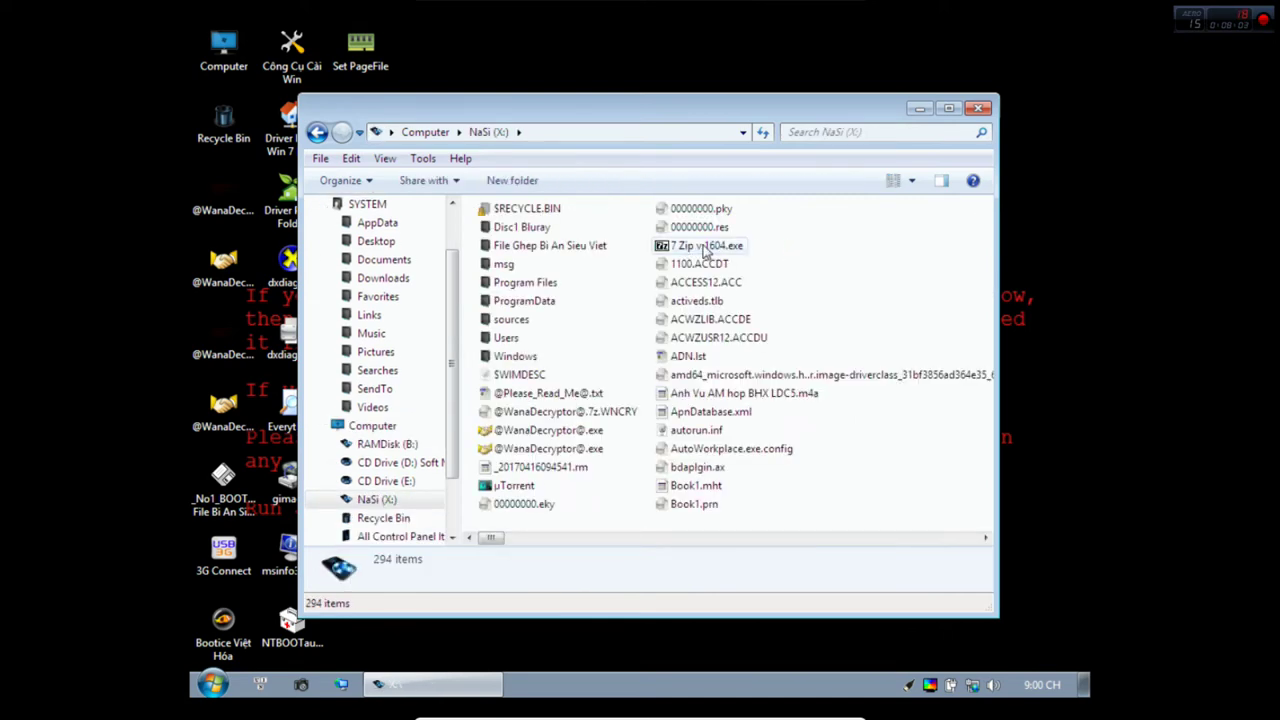
left_click(706, 252)
left_click(670, 251)
double_click(556, 250)
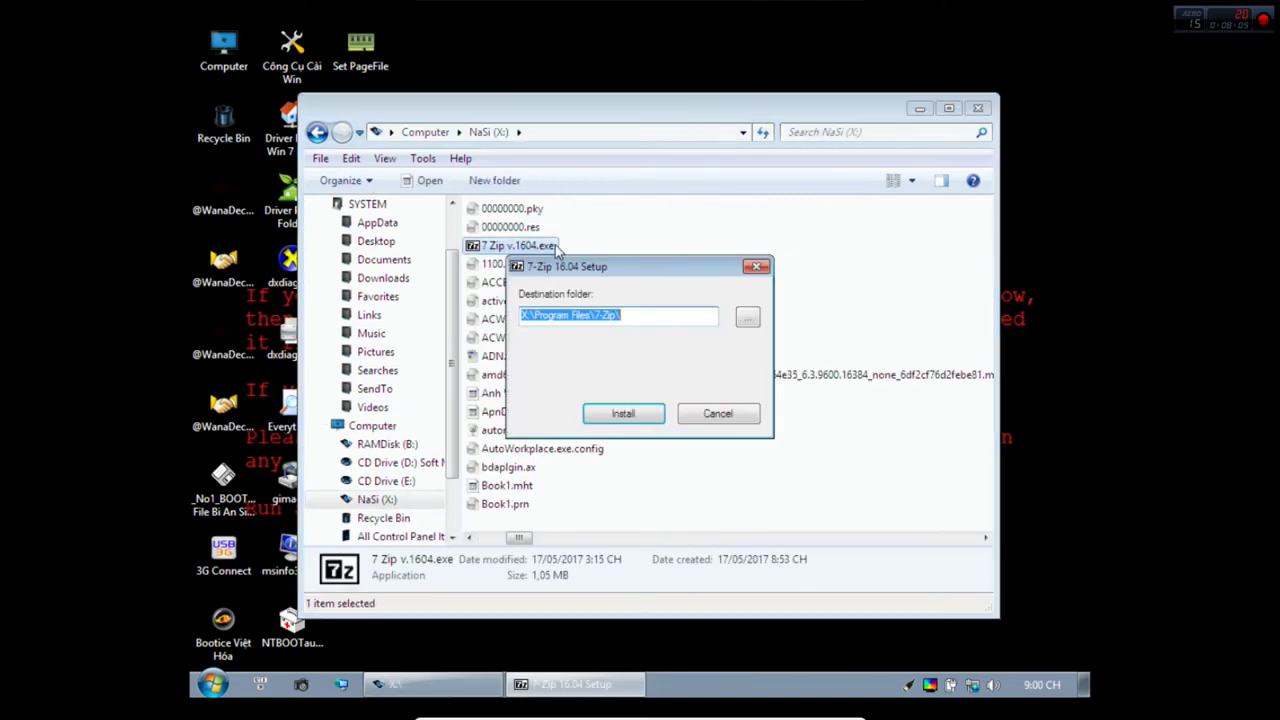
left_click(642, 418)
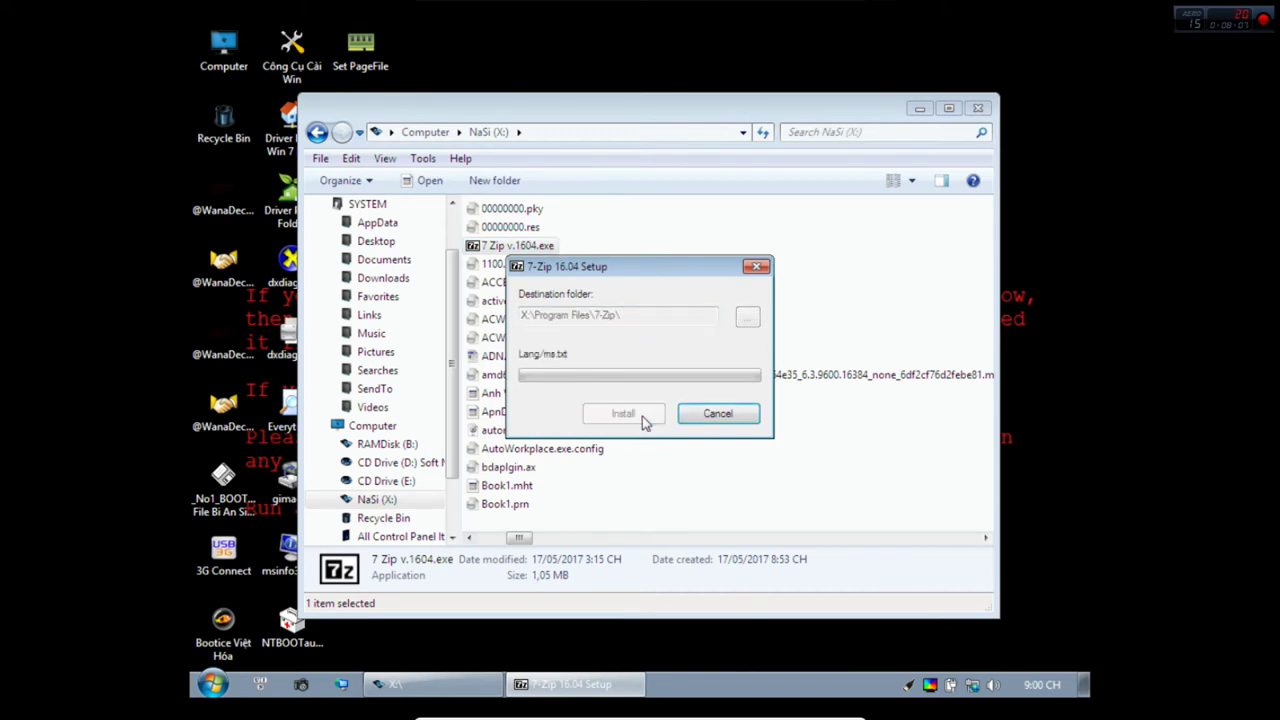
left_click(656, 418)
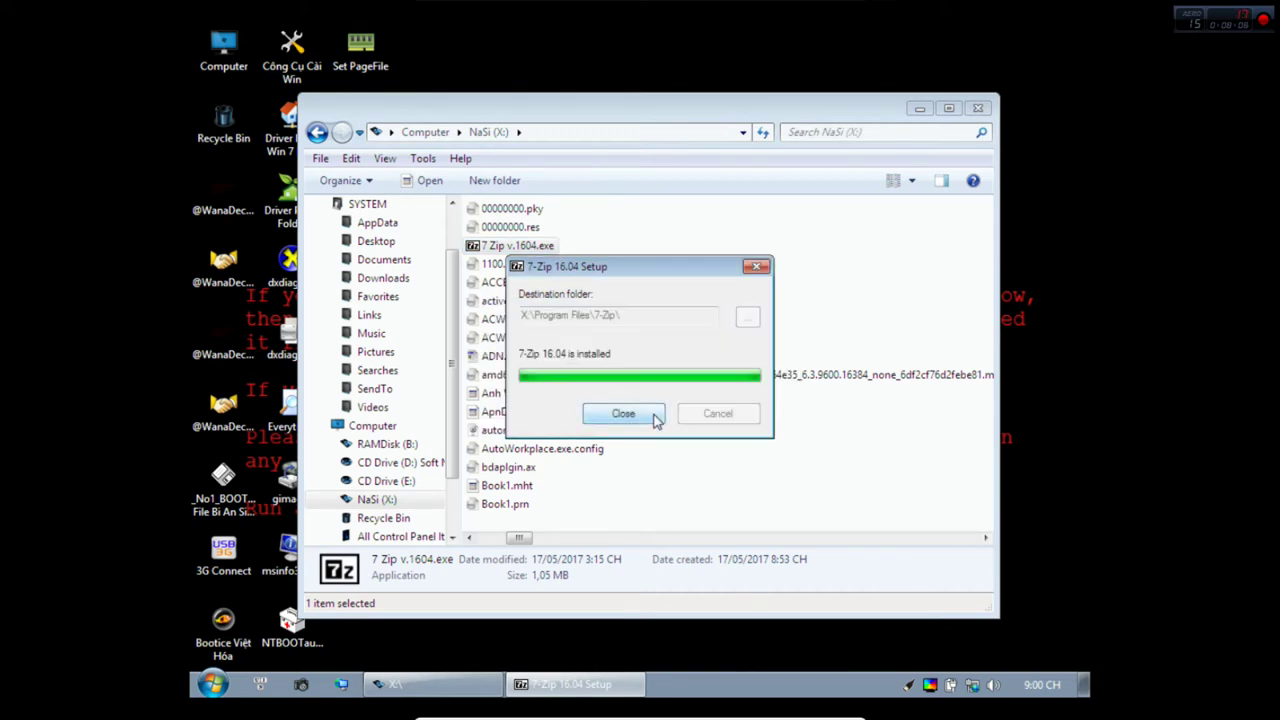
left_click(623, 414)
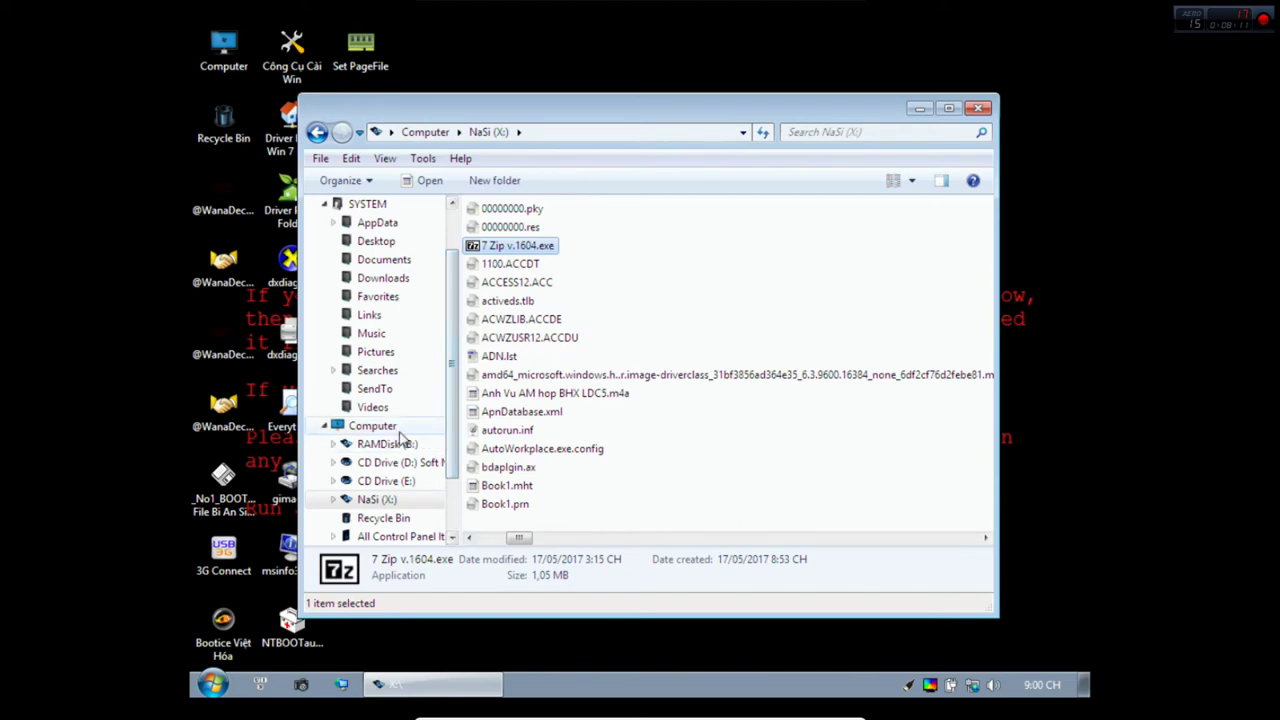
Close the Wana Decrypt0r 2.0 window, reopen NaSi (X:) from Computer and examine the files for encryption.
left_click(399, 433)
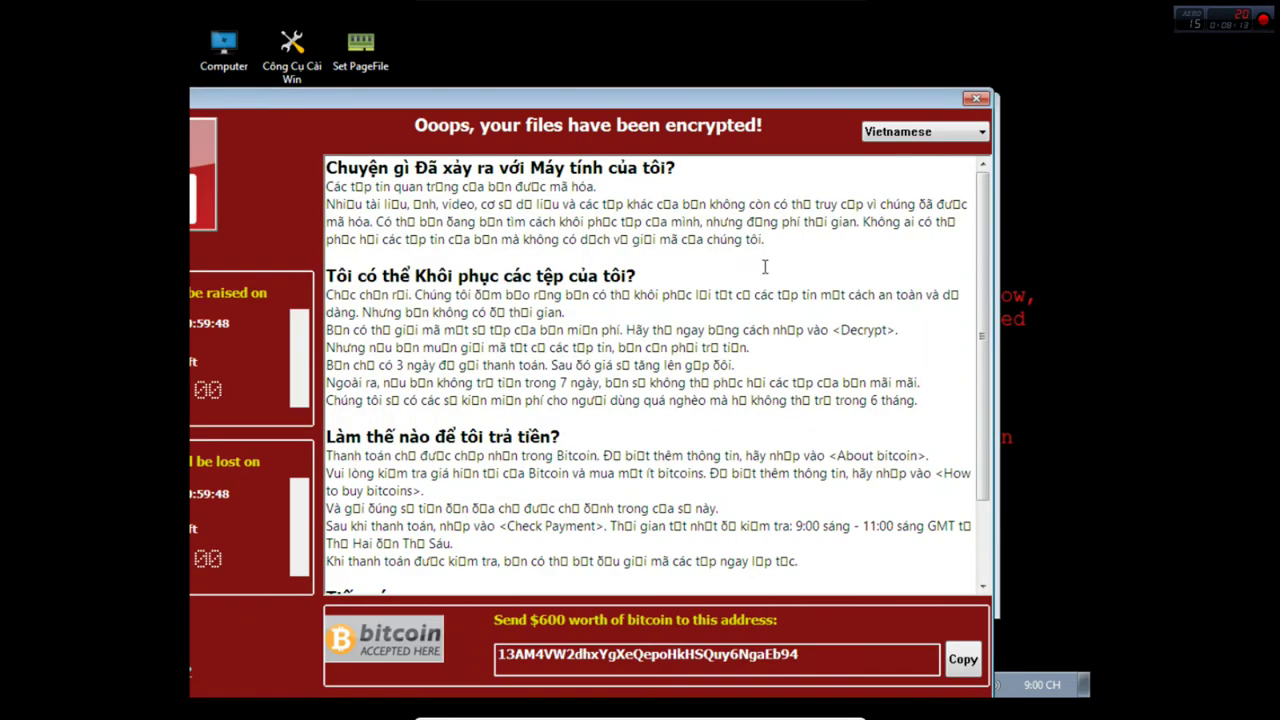
left_click(976, 98)
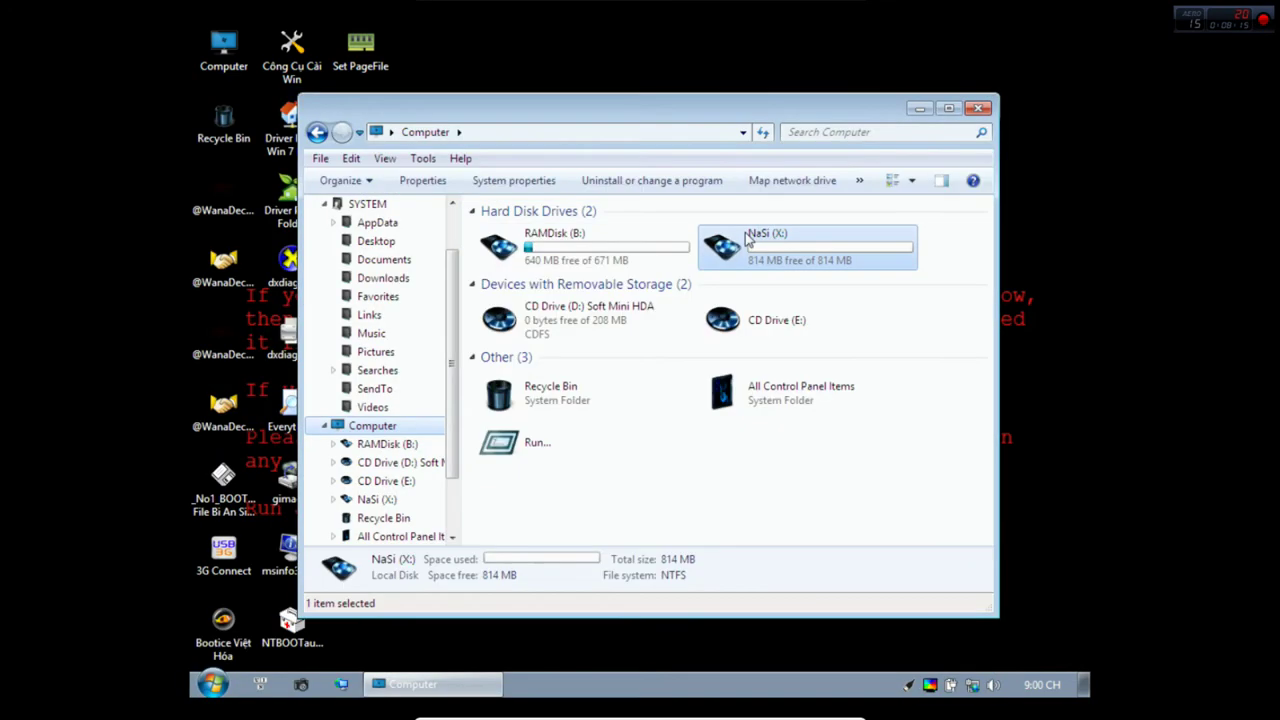
double_click(730, 258)
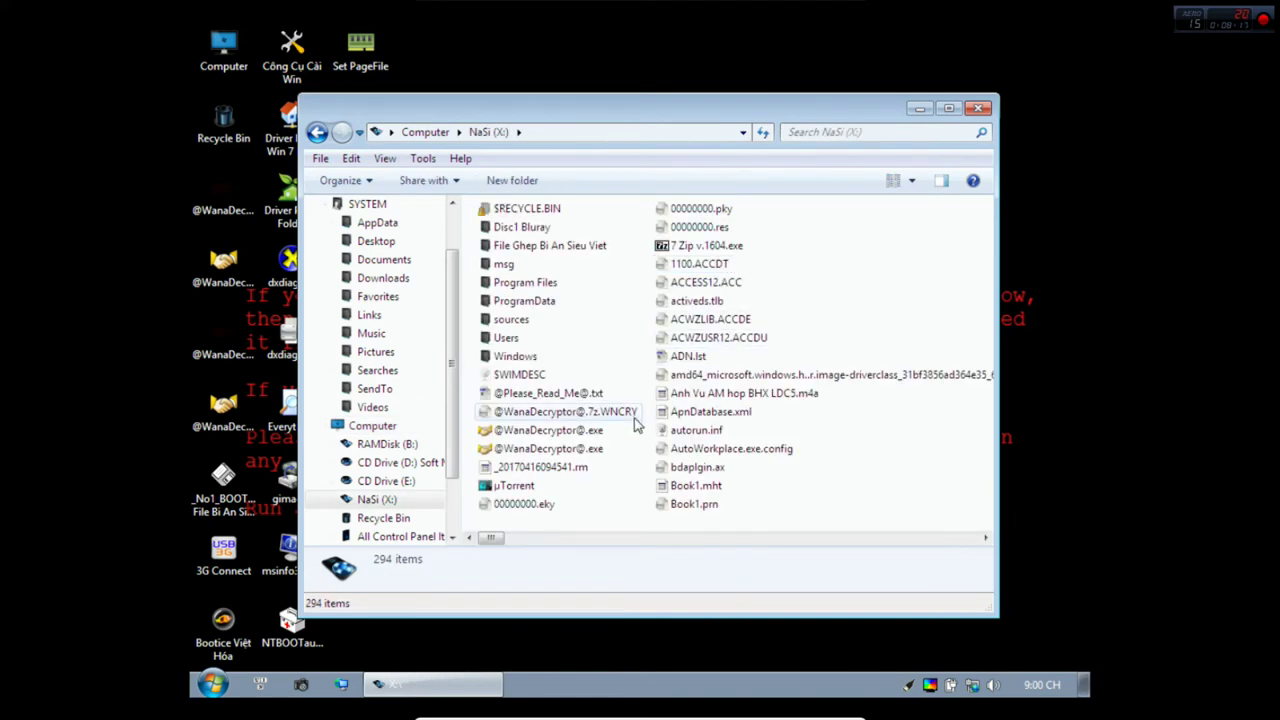
left_click(690, 412)
scroll(670, 420, "down", 3)
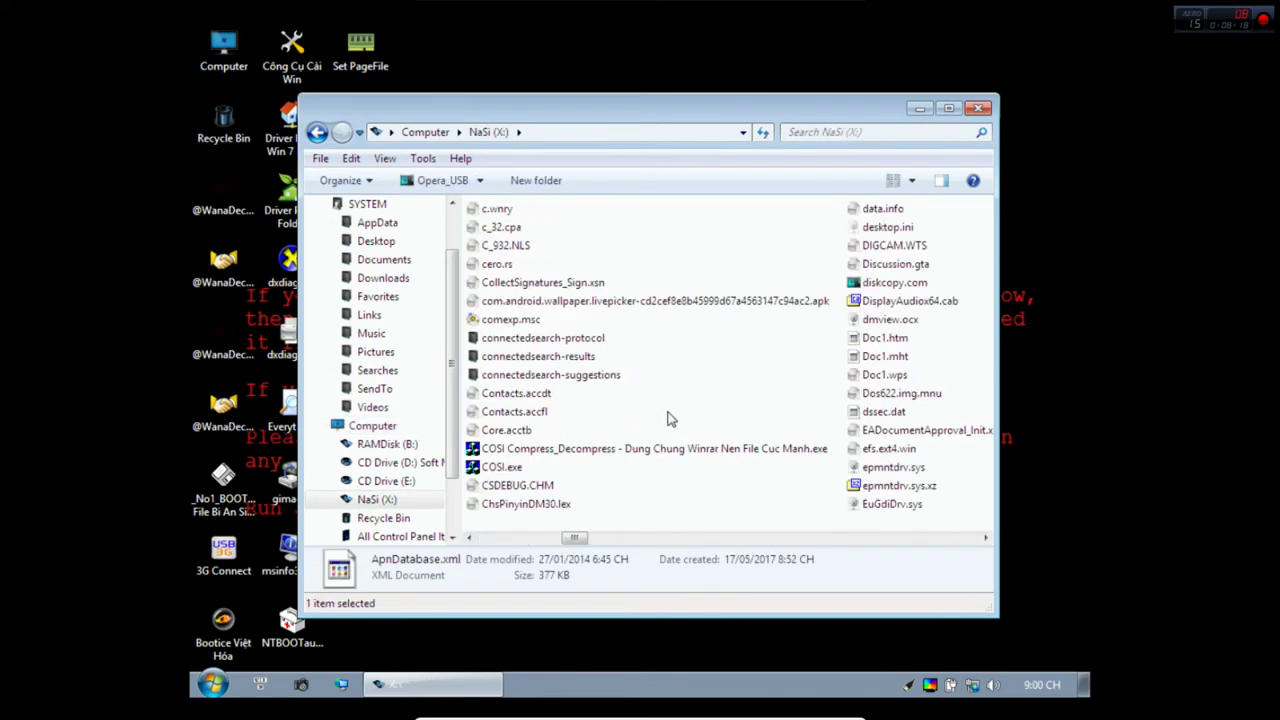
left_click(914, 312)
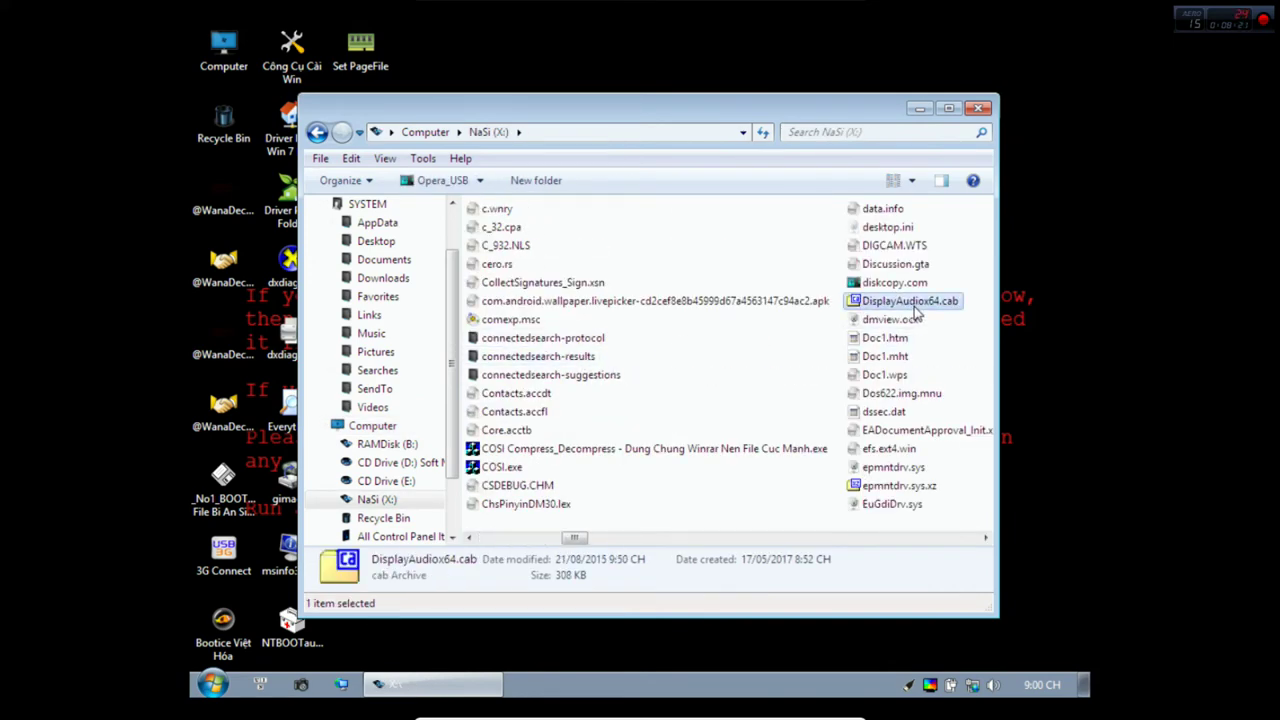
left_click(845, 322)
left_click(846, 327)
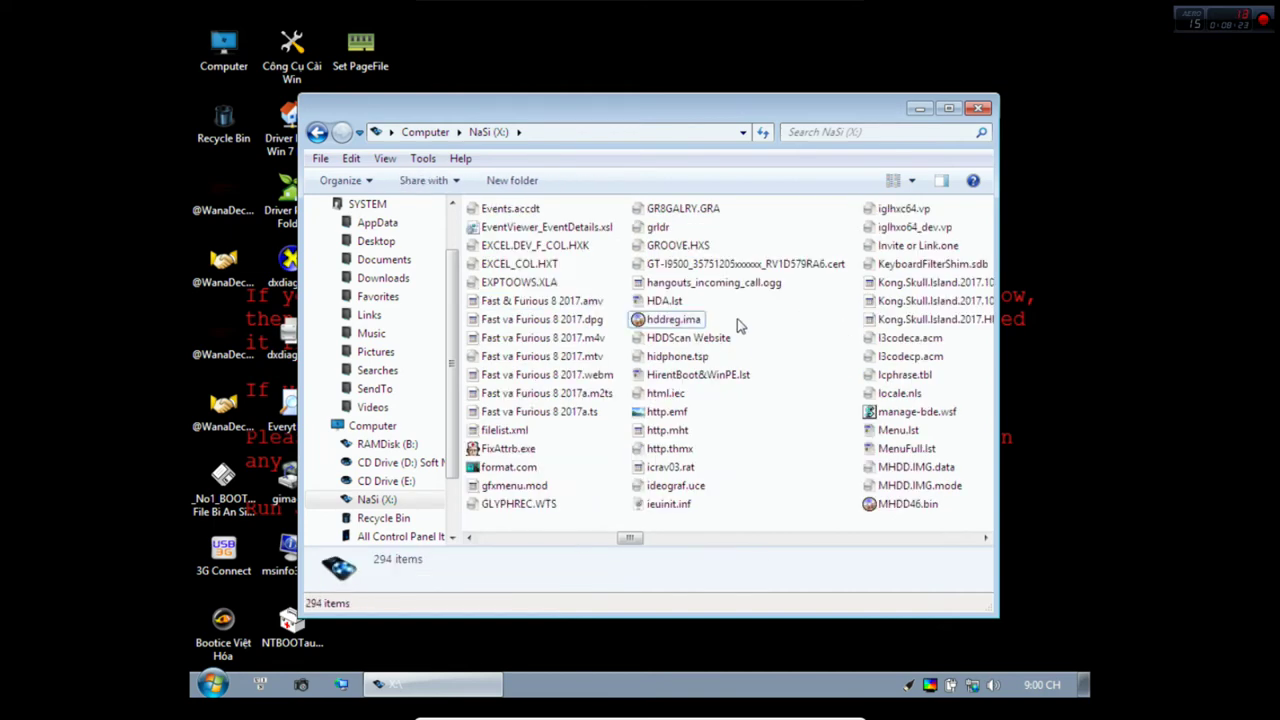
Open hddreg.ima in UltraISO to check its contents, then minimize the UltraISO window.
left_click(697, 320)
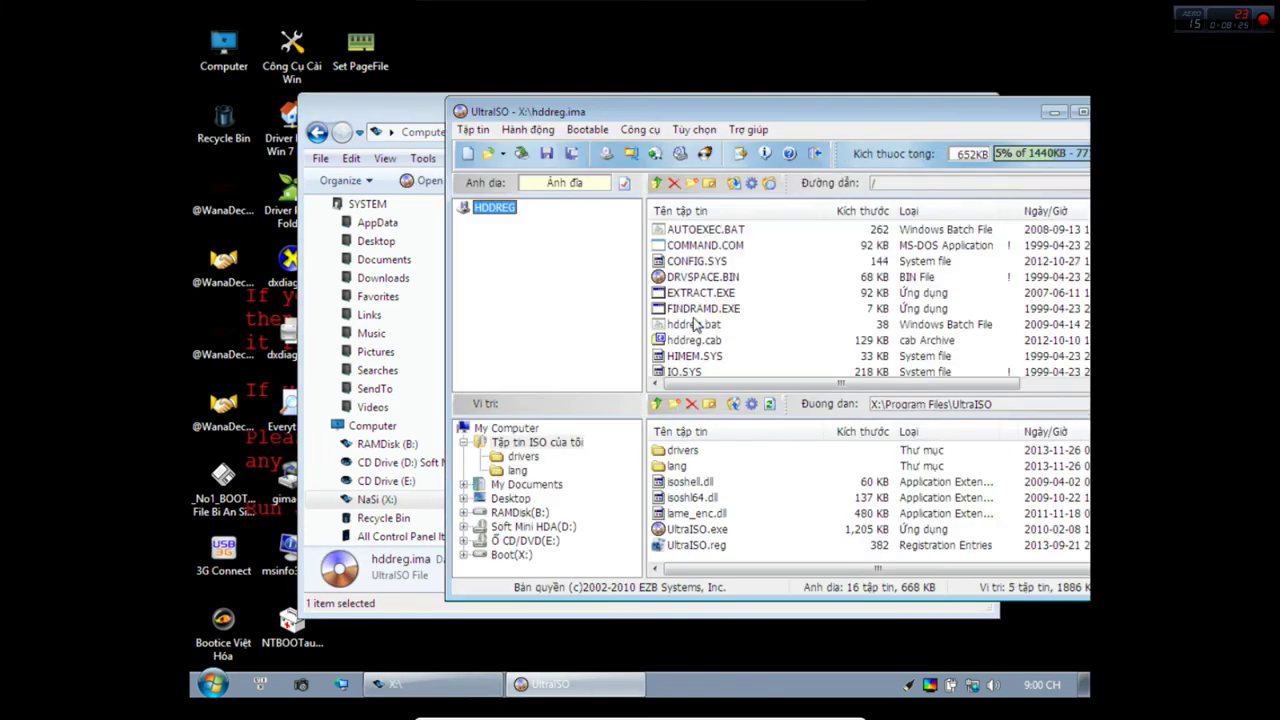
left_click_drag(927, 118, 761, 151)
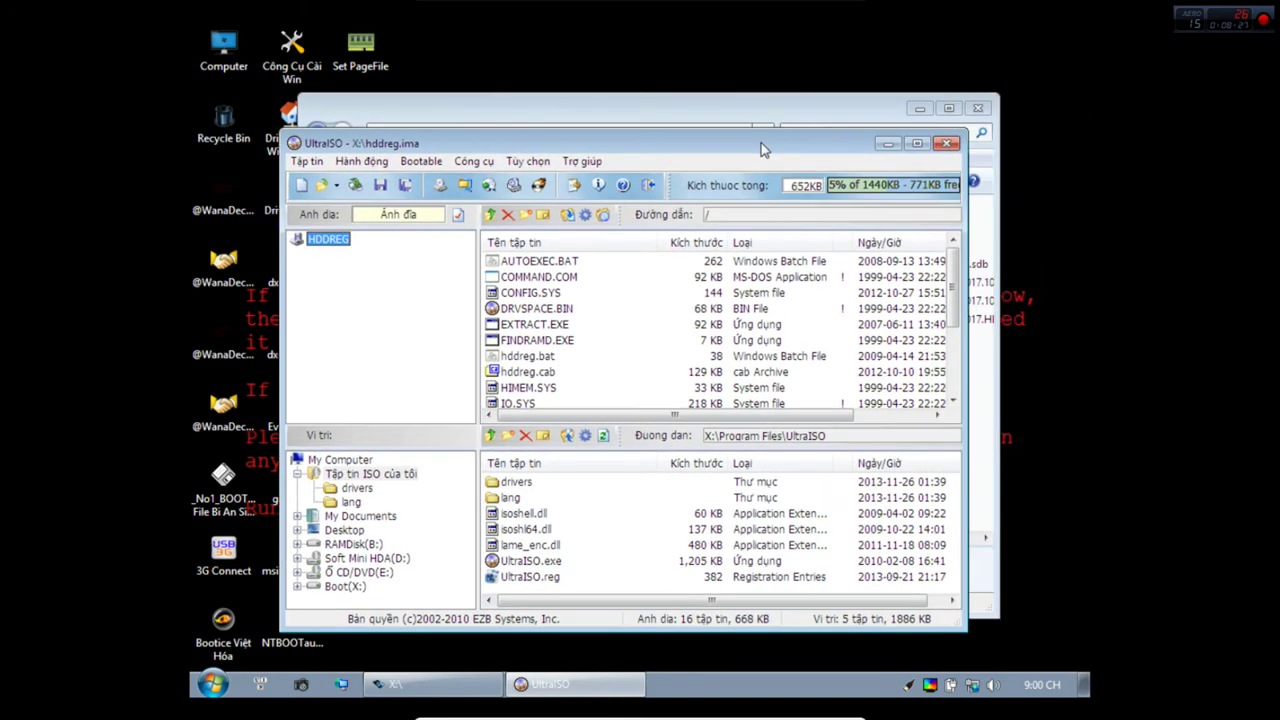
left_click(887, 144)
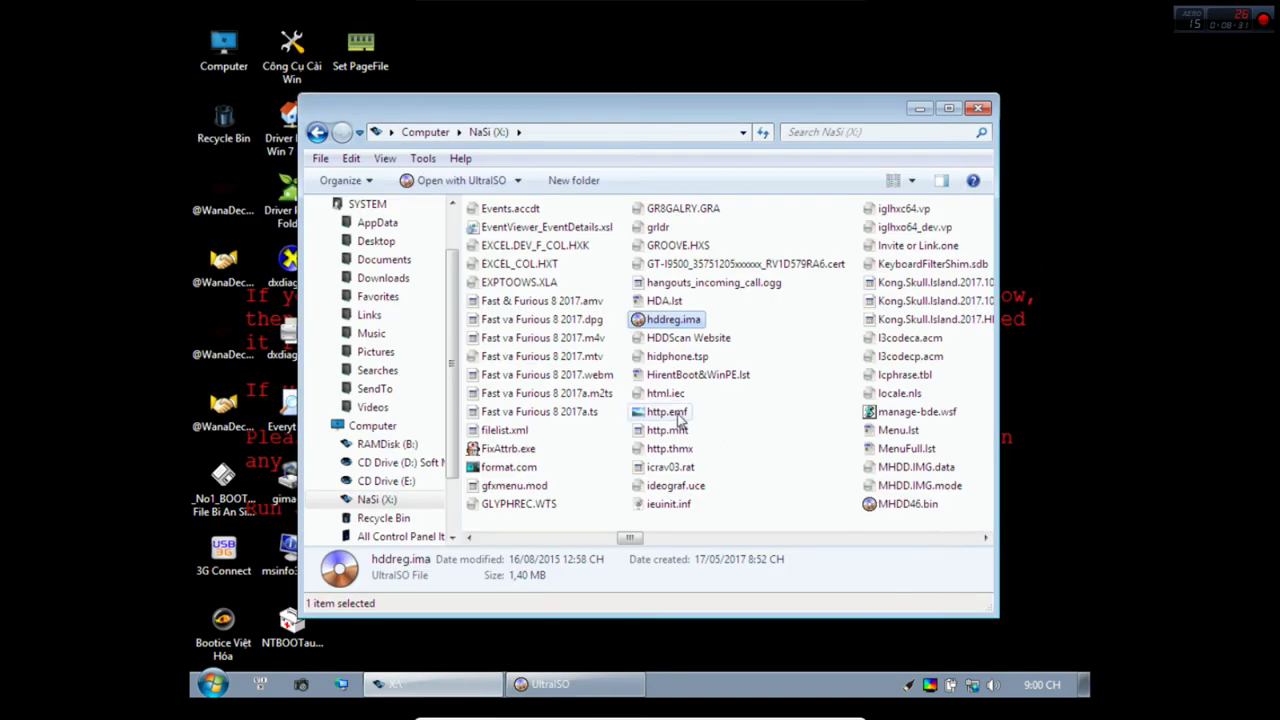
Test FixAttrb.exe, cancel its folder selection and stop its run, and close the Wana Decrypt0r 2.0 window.
double_click(515, 450)
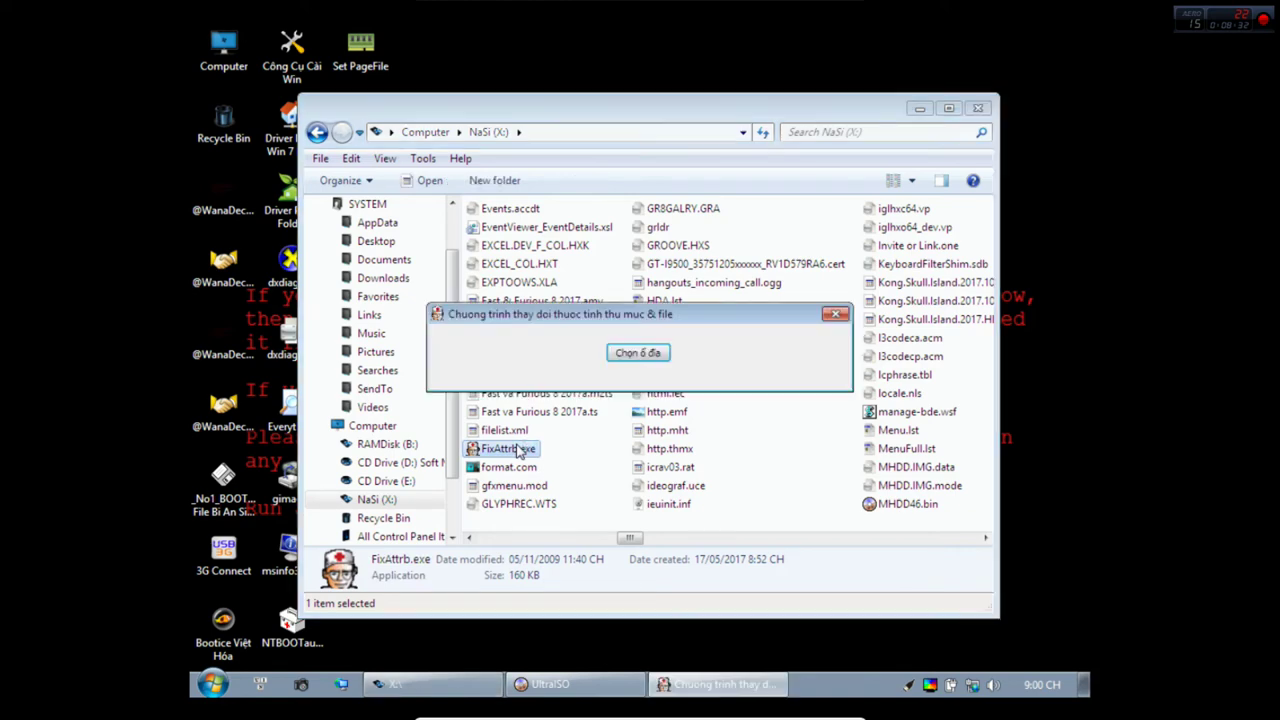
left_click(640, 354)
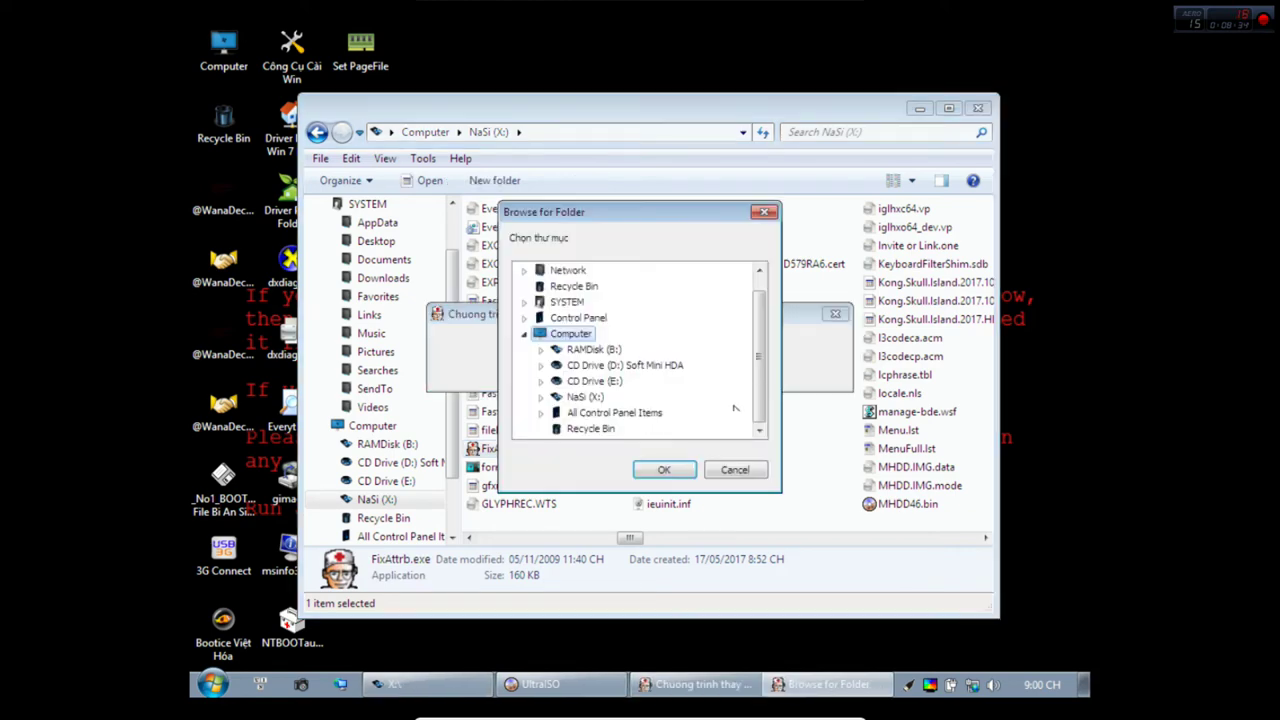
left_click(740, 469)
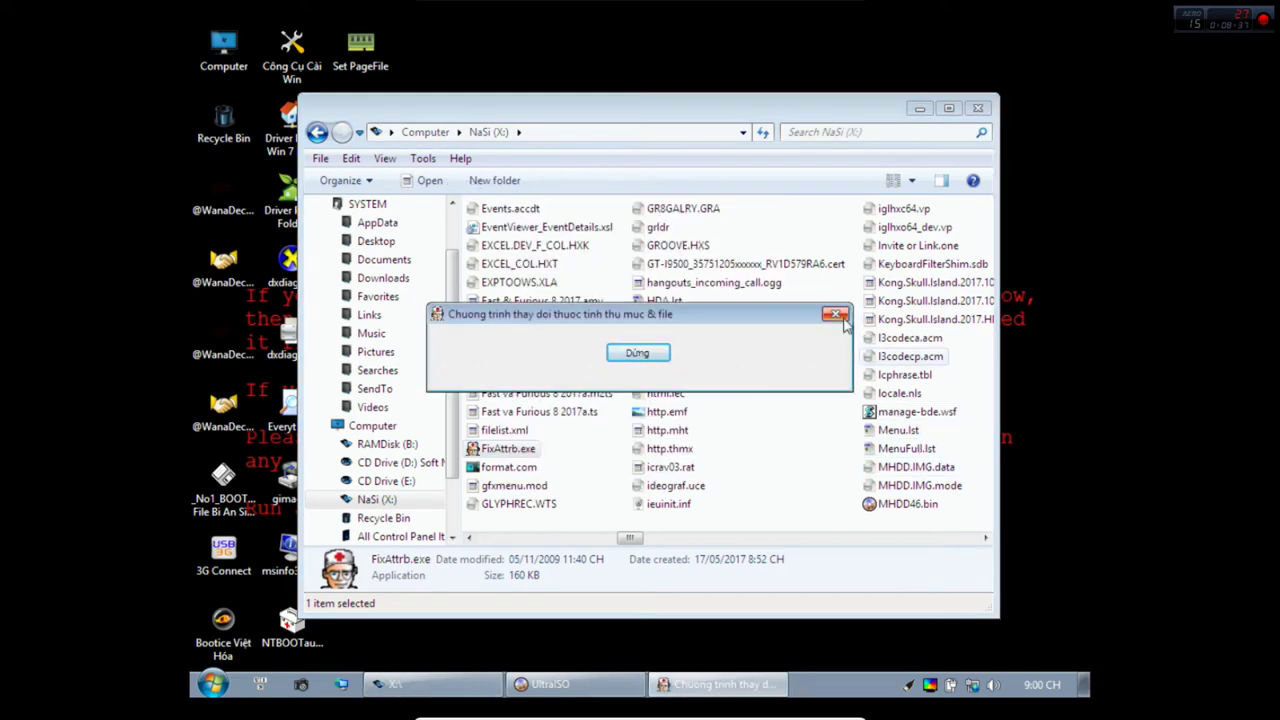
left_click(660, 355)
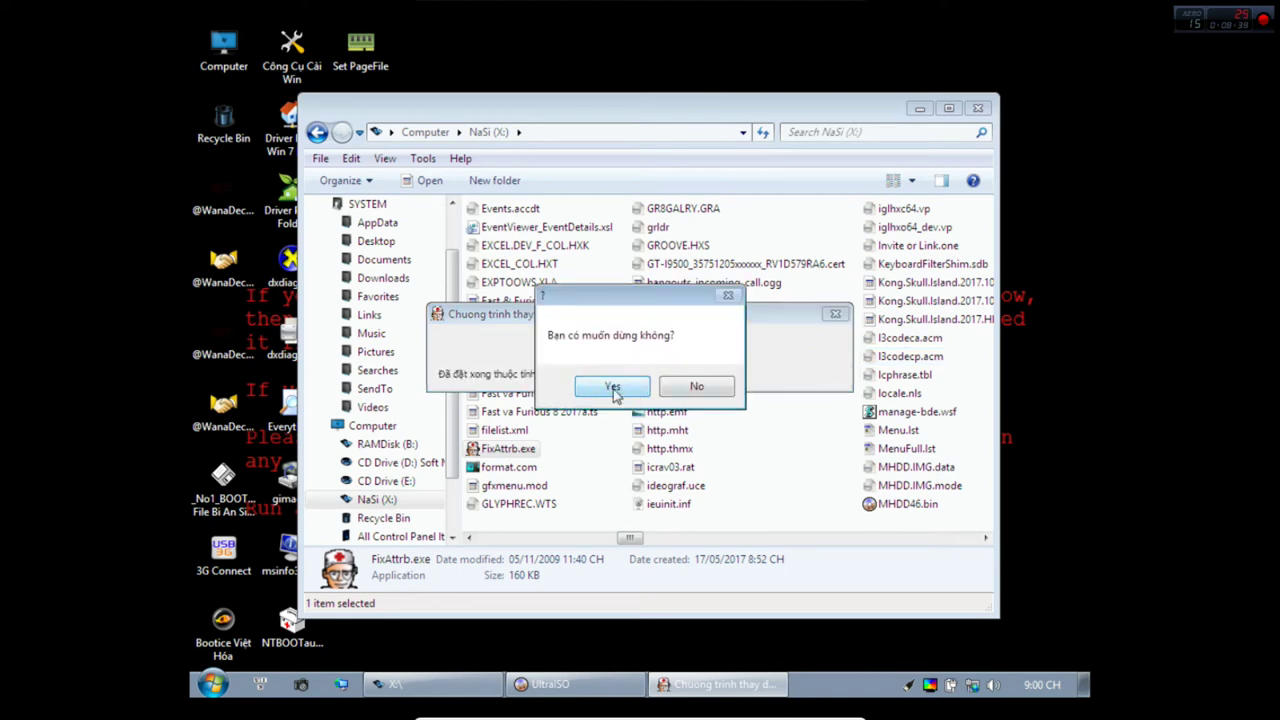
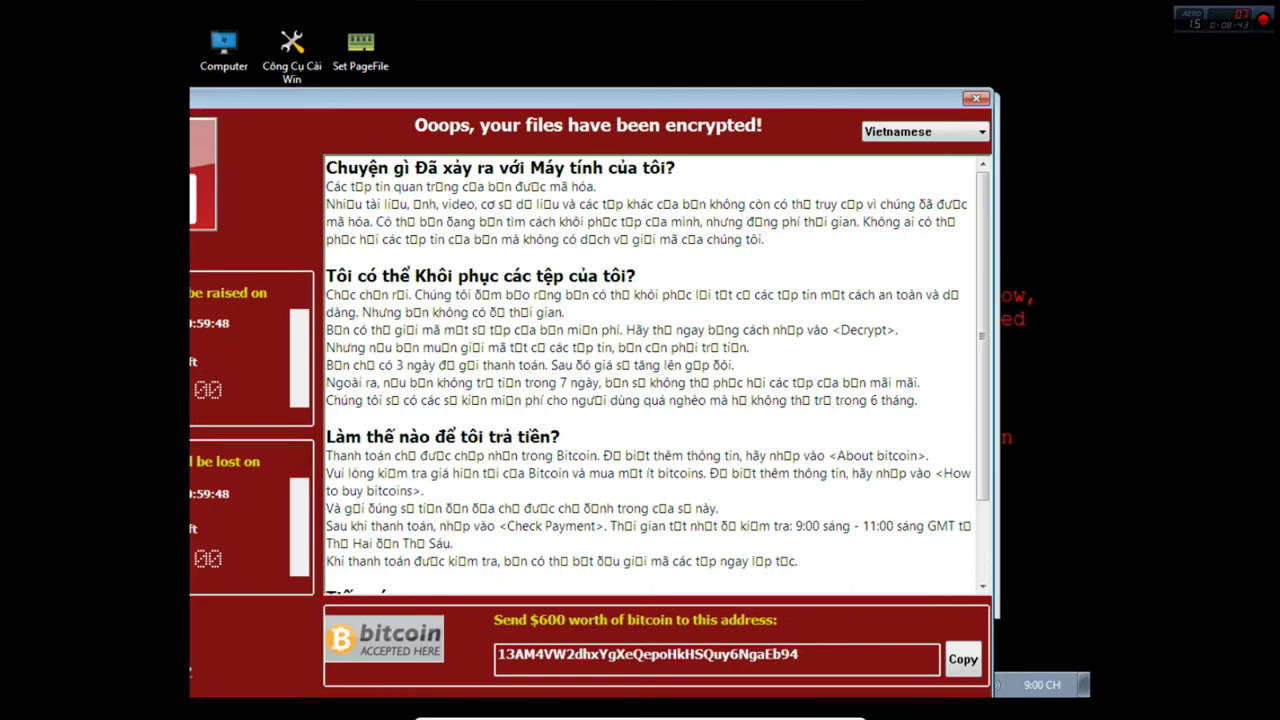
left_click(976, 98)
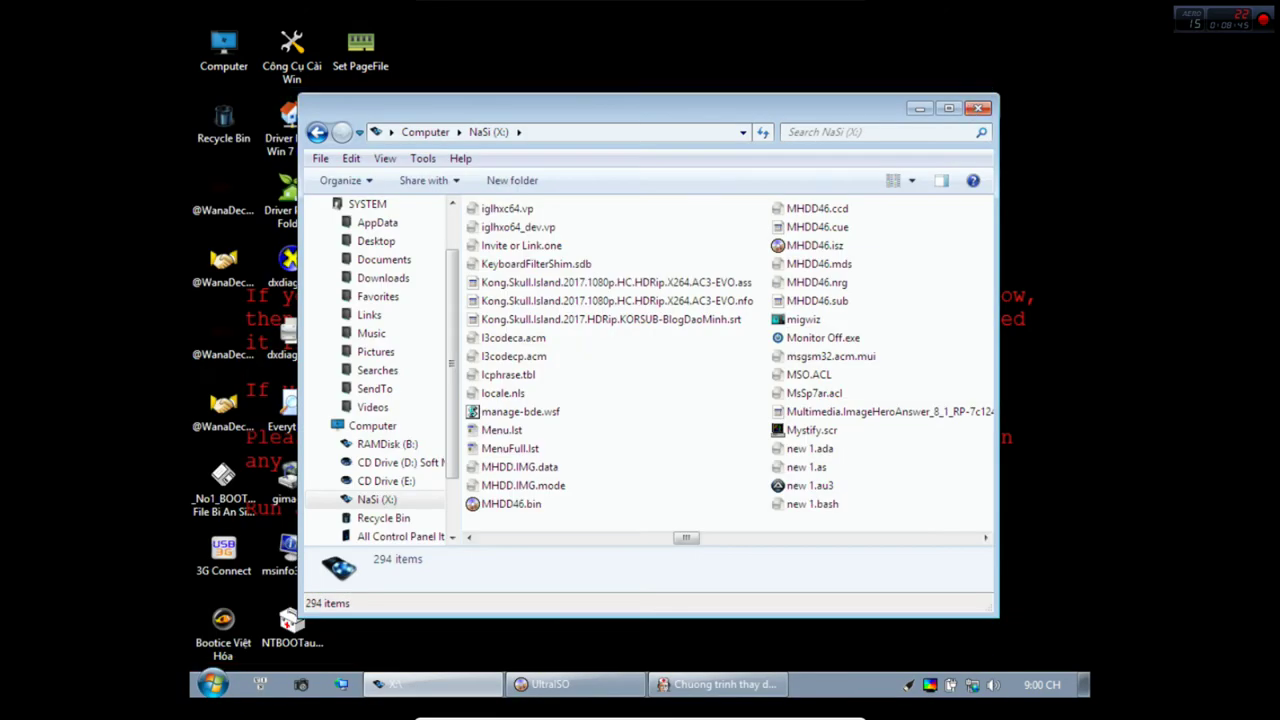
Load WIN7PE_Wannacry.iso into the virtual optical drive on SATA Port 0 and restart the virtual machine.
left_click(620, 708)
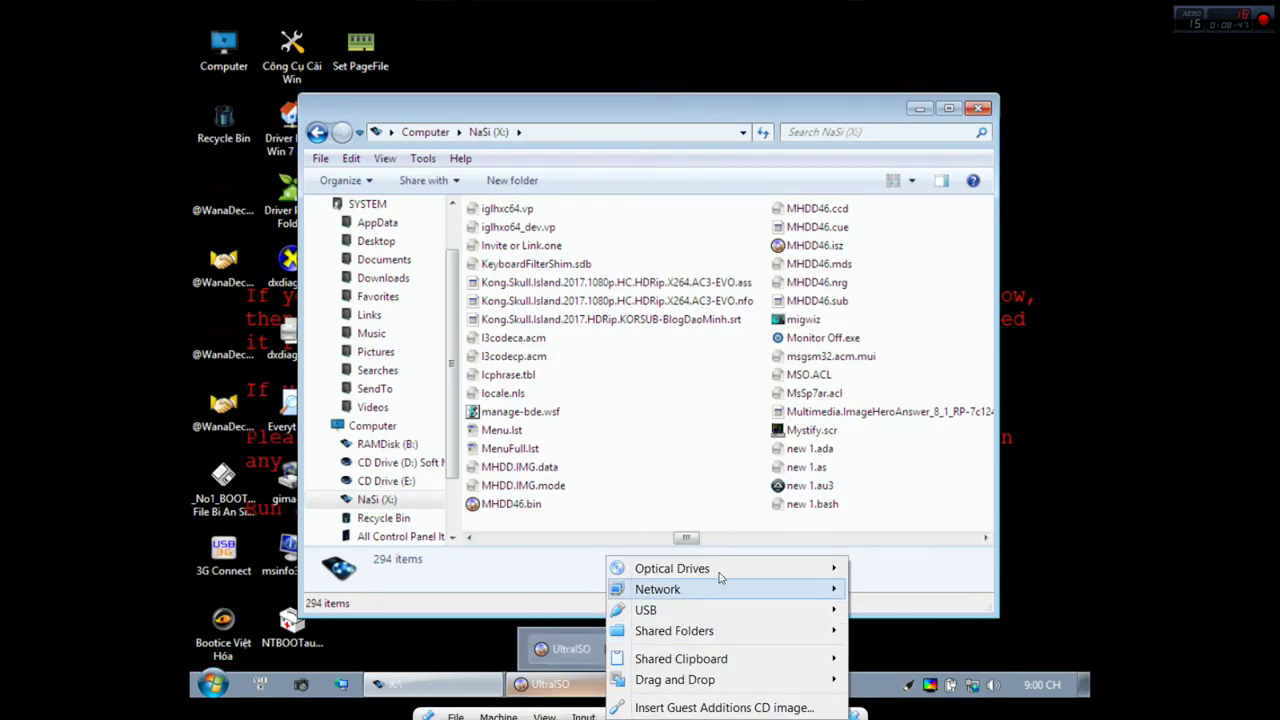
mouse_move(729, 568)
mouse_move(960, 570)
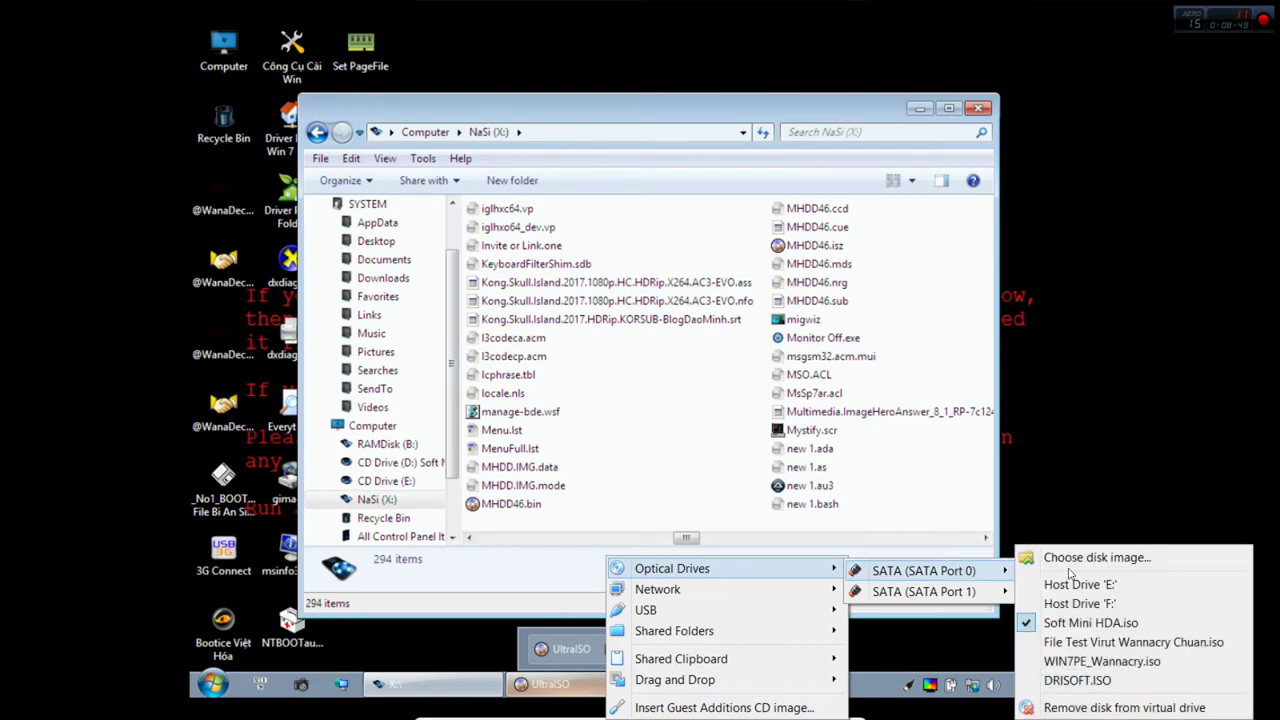
left_click(1100, 661)
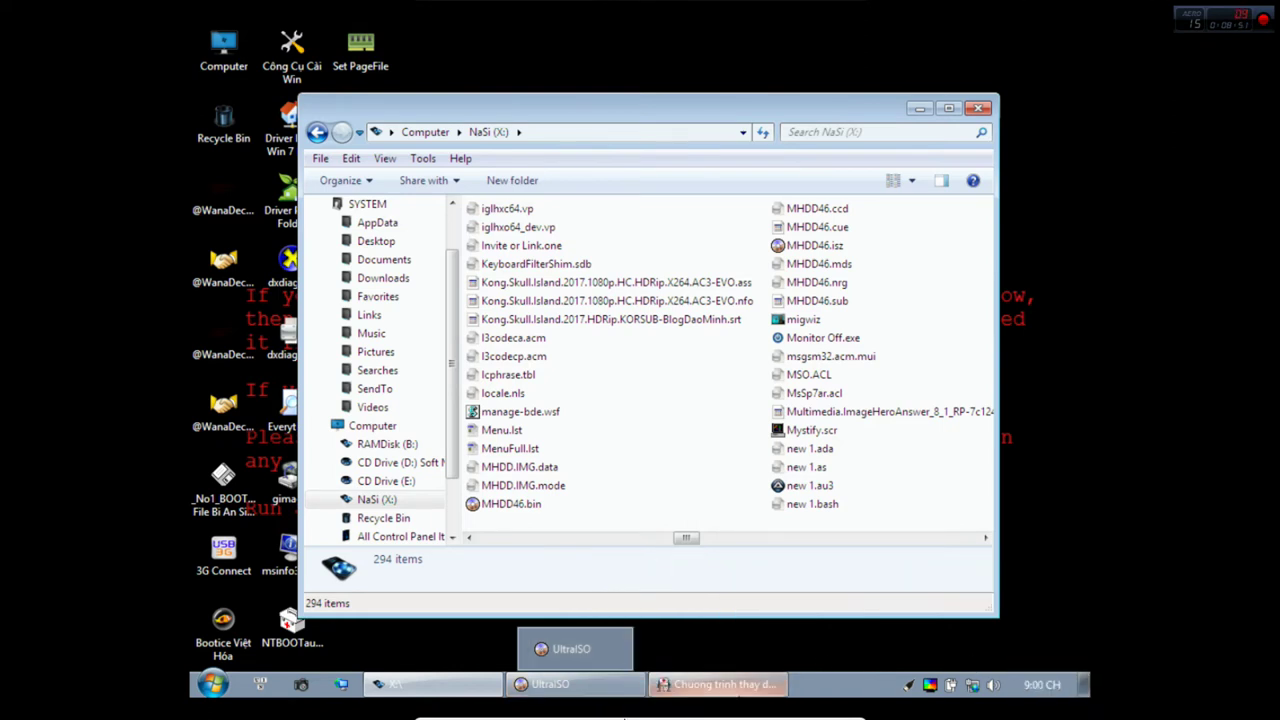
mouse_move(584, 718)
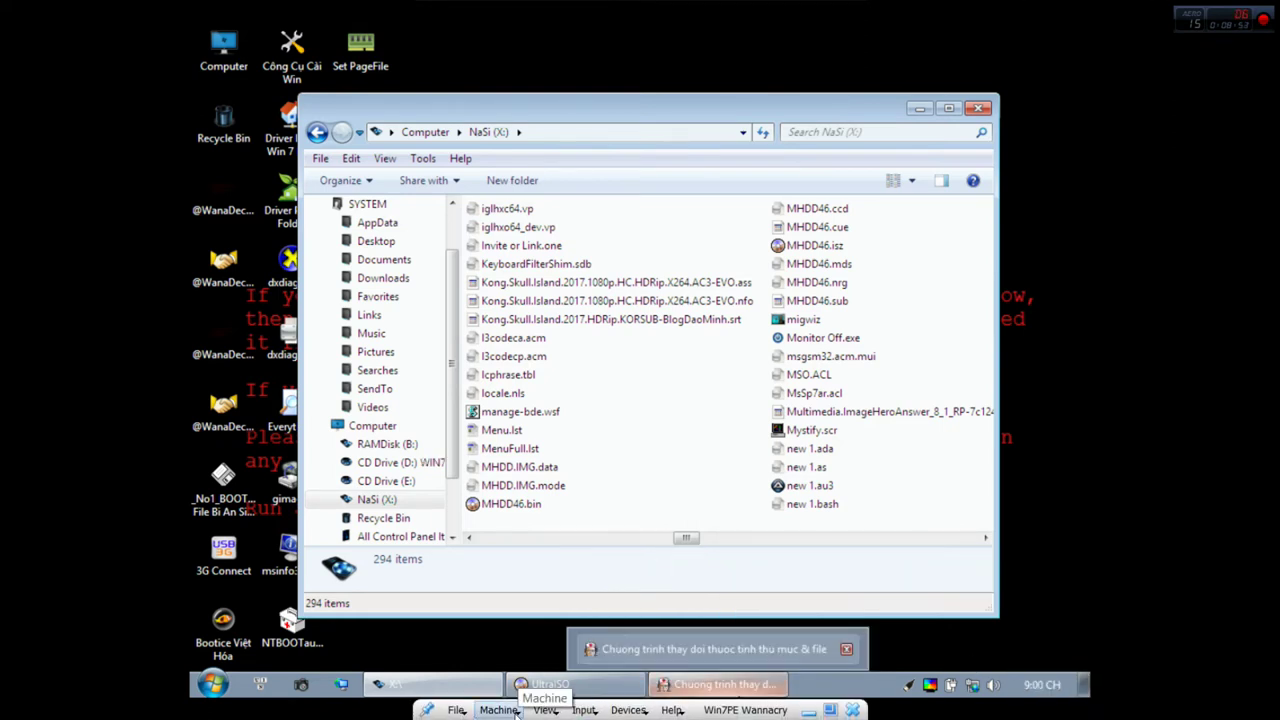
left_click(515, 711)
left_click(518, 688)
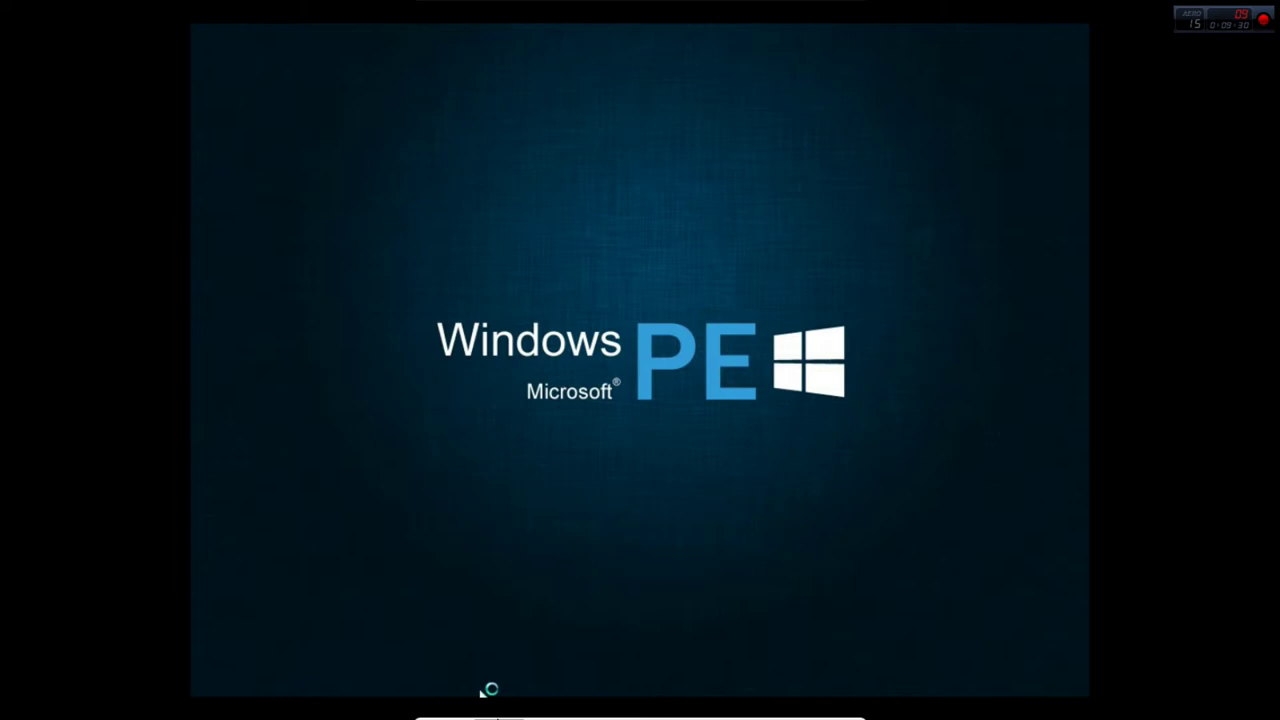
mouse_move(490, 716)
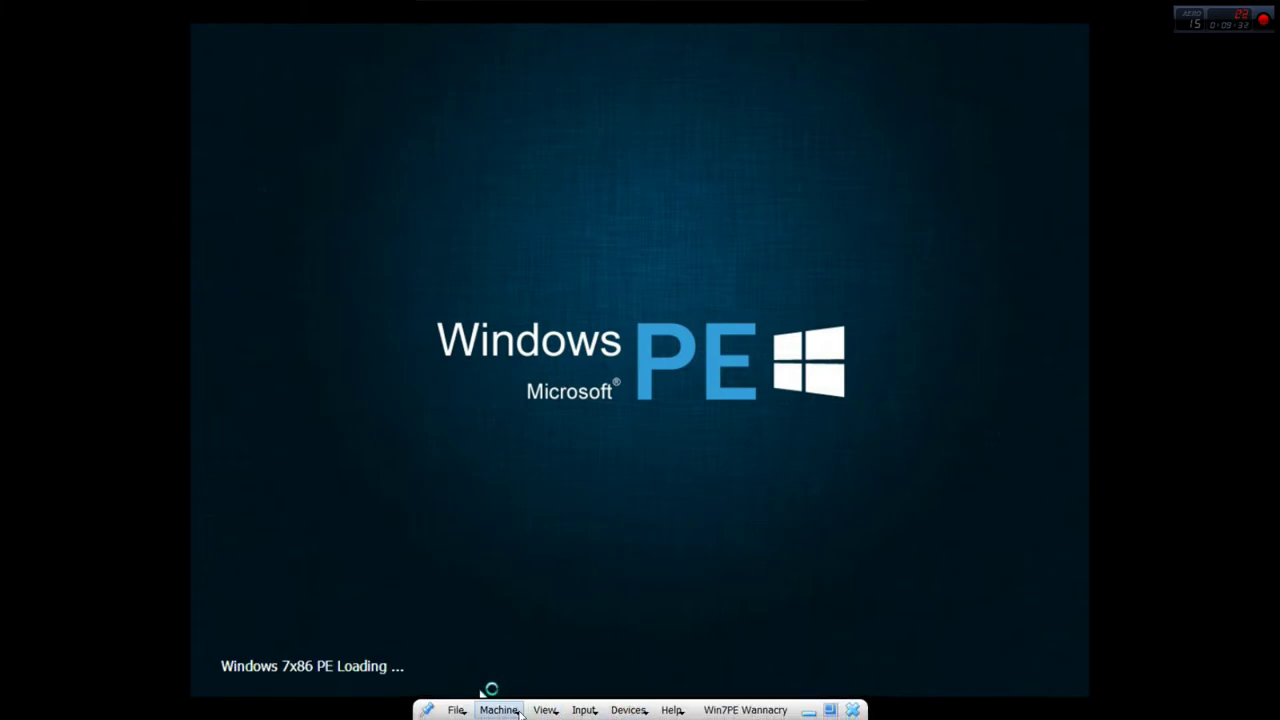
left_click(548, 710)
mouse_move(605, 705)
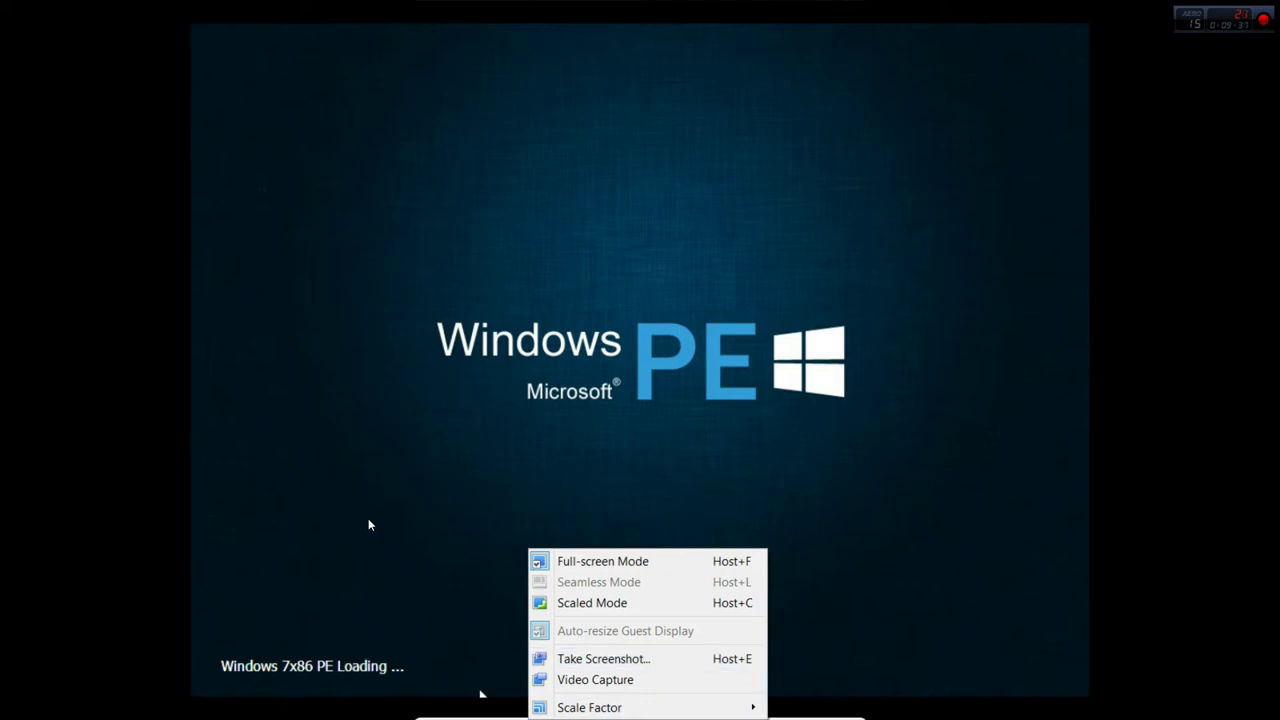
left_click(369, 522)
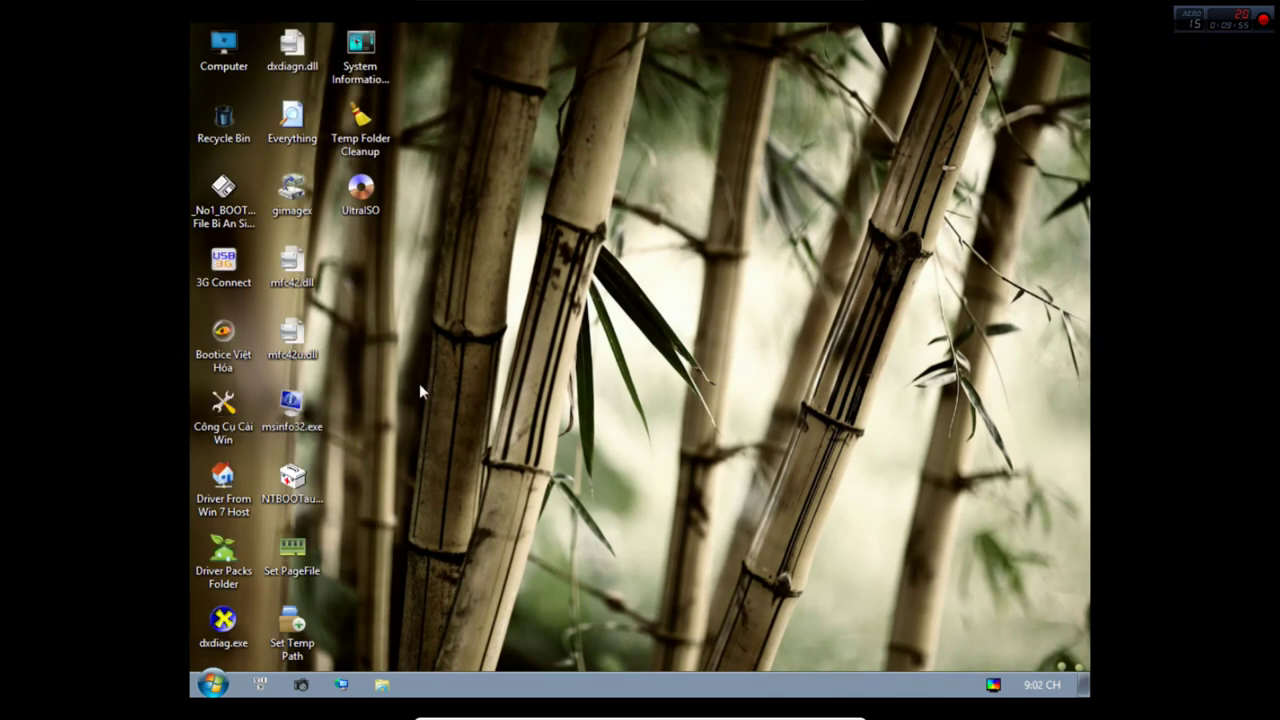
Select mfc42.dll and mfc42u.dll on the desktop and load File Test Virut Wannacry Chuan.iso into the SATA Port 0 optical drive.
left_click(296, 346)
left_click(304, 276, "ctrl")
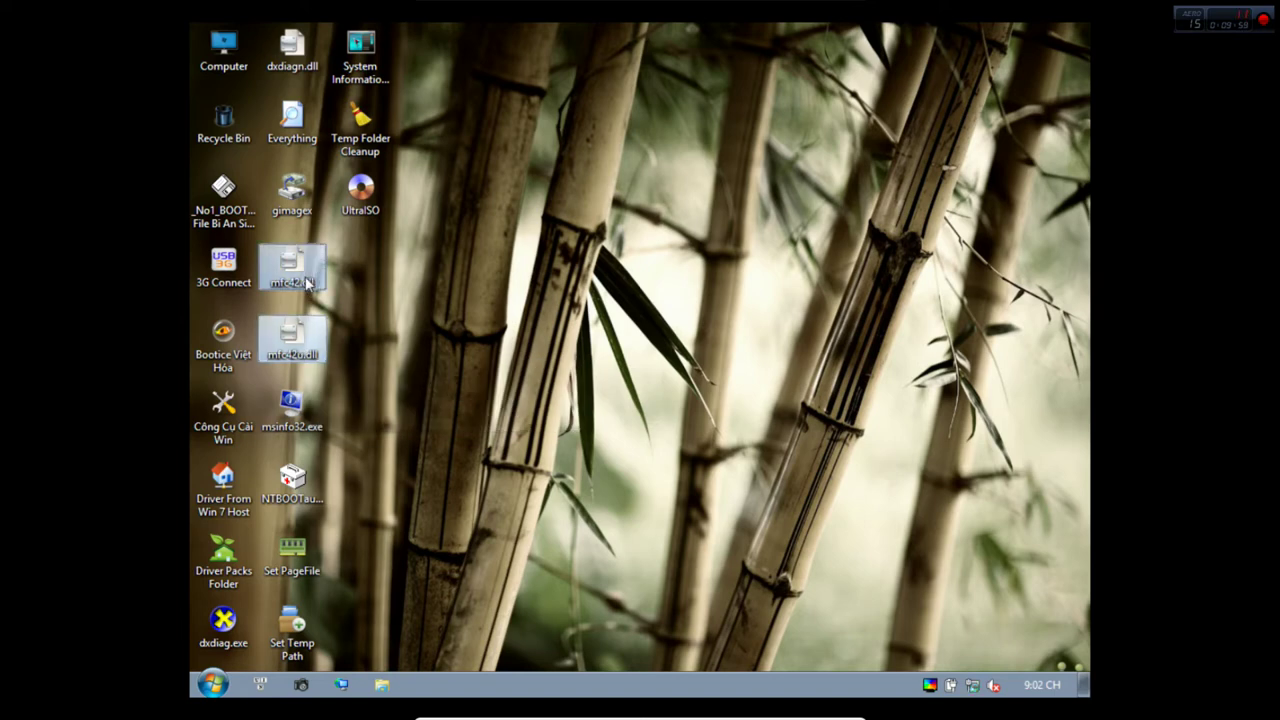
mouse_move(570, 697)
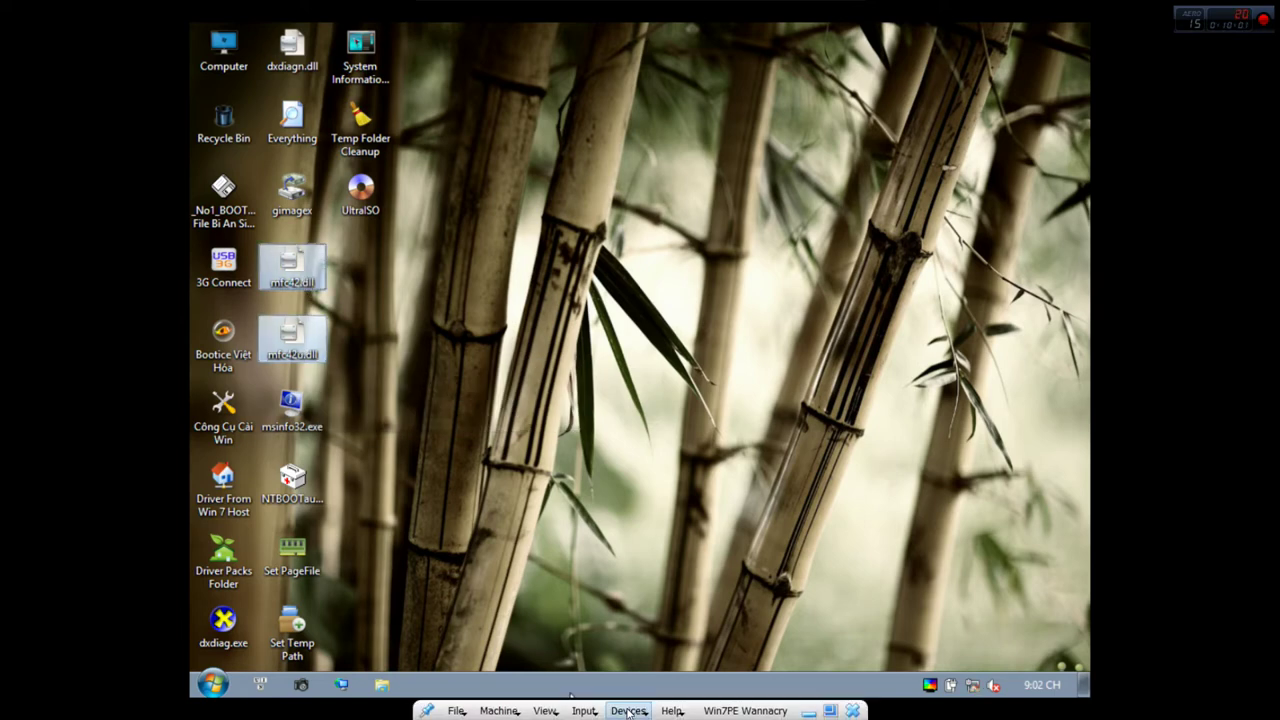
left_click(627, 710)
mouse_move(786, 572)
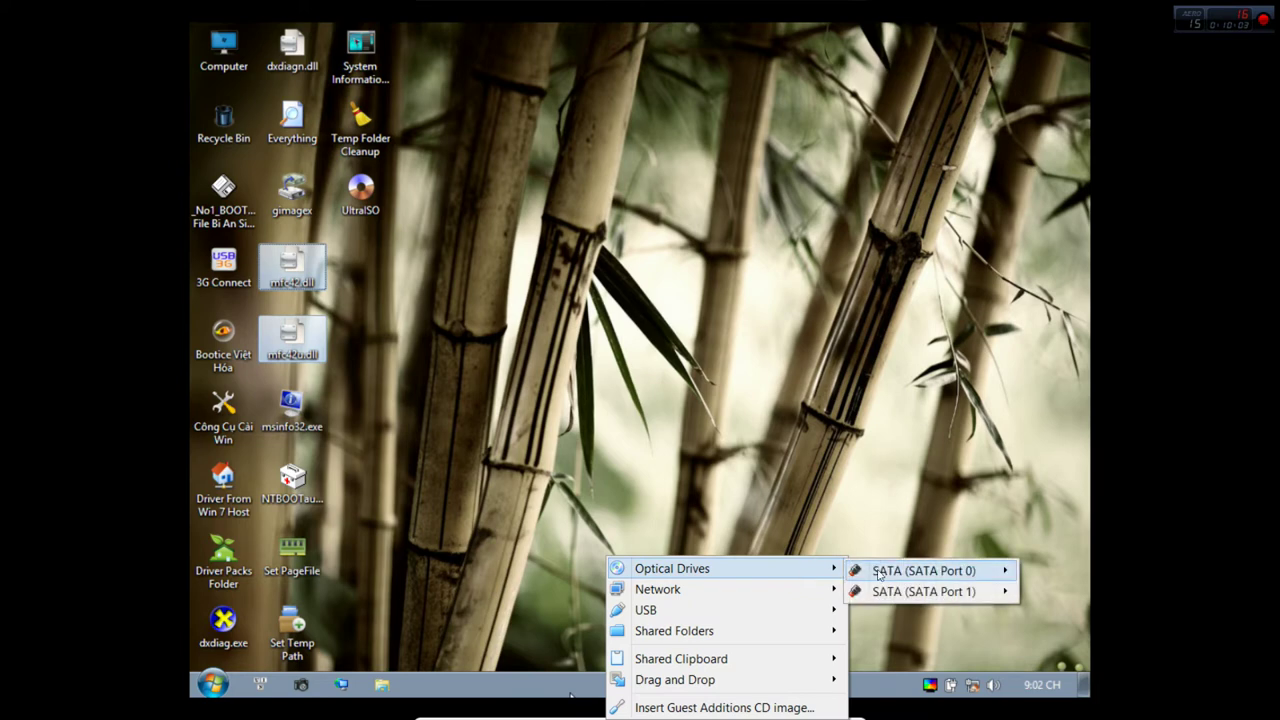
mouse_move(882, 572)
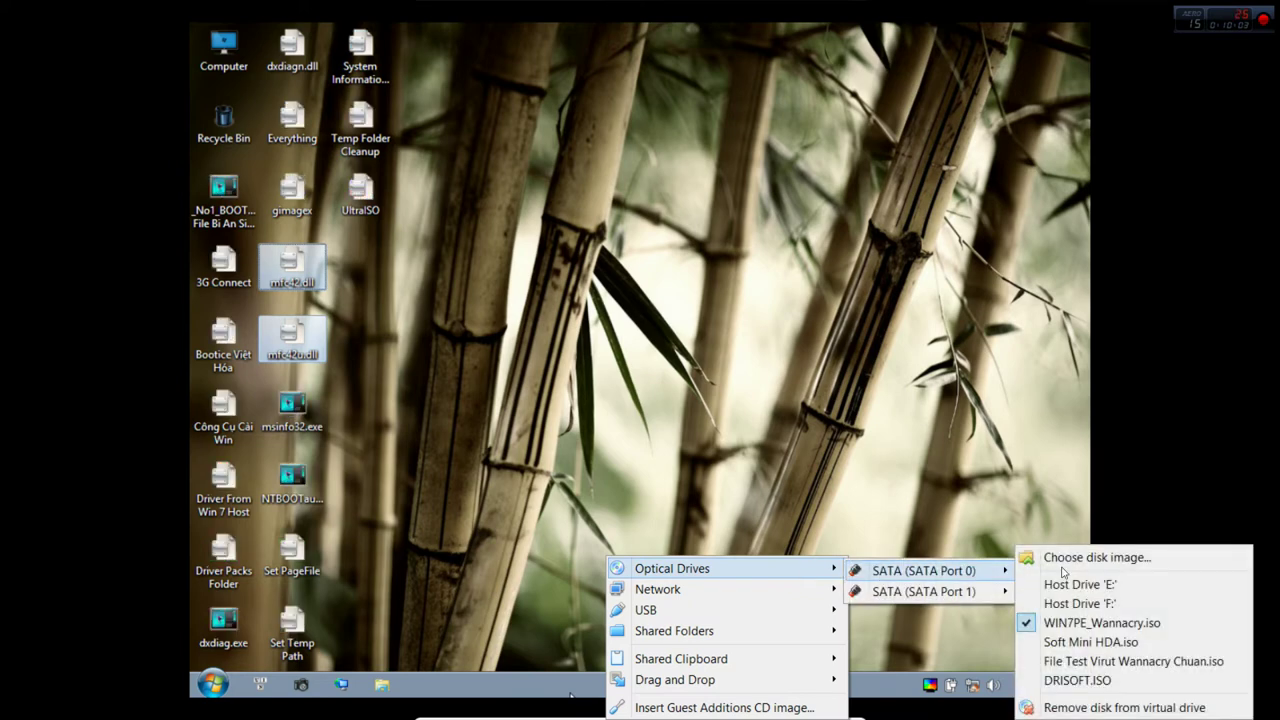
left_click(1088, 664)
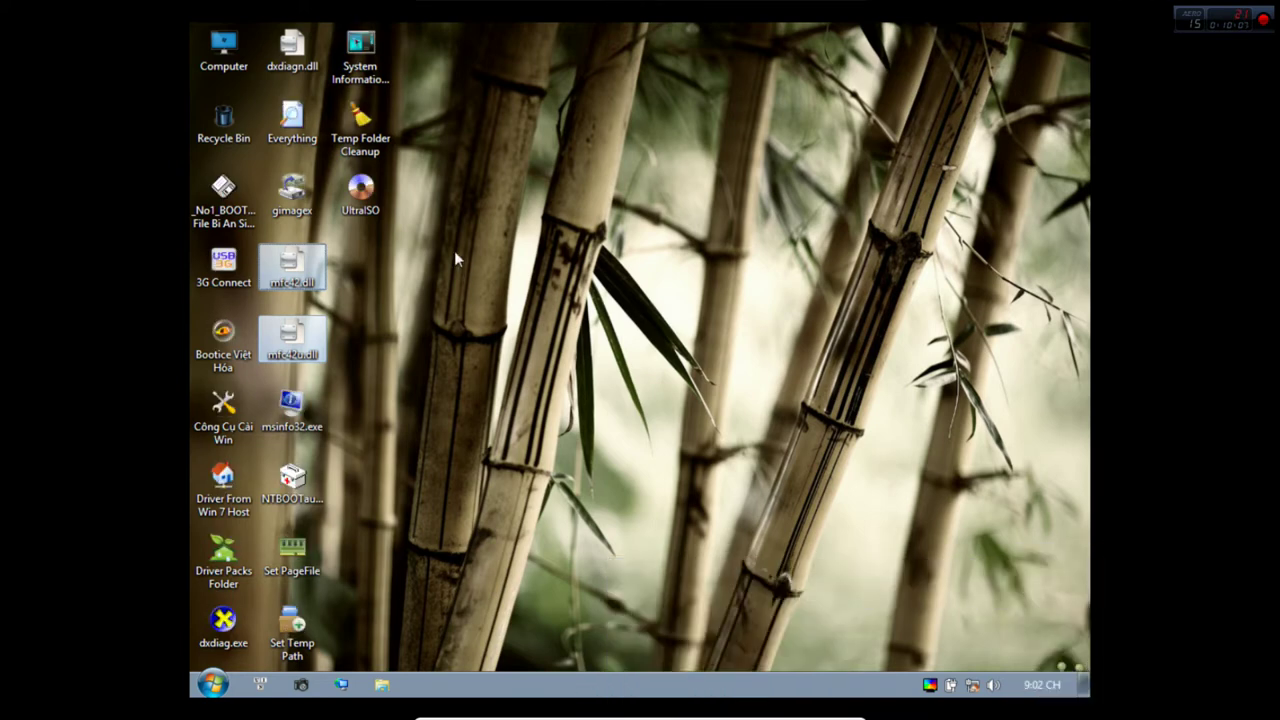
Open CD Drive (D:) File Test Virut in a maximized window and copy all of its files and folders.
double_click(224, 55)
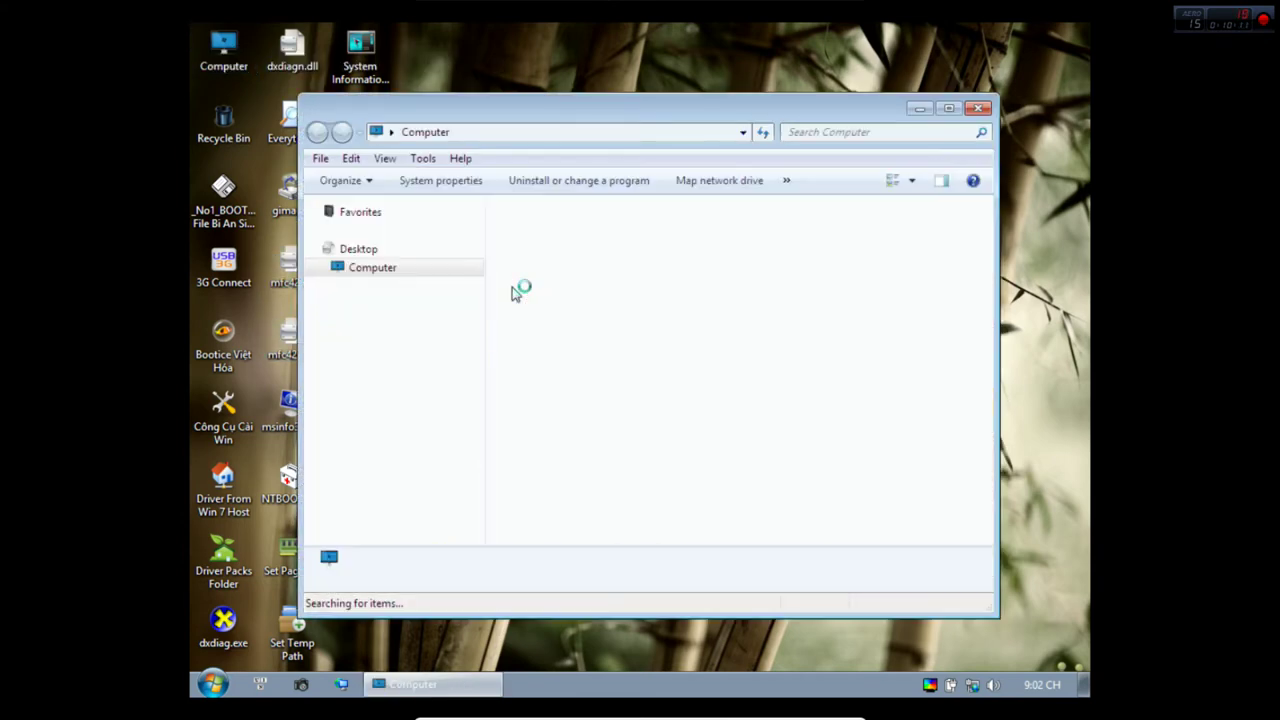
left_click(463, 325)
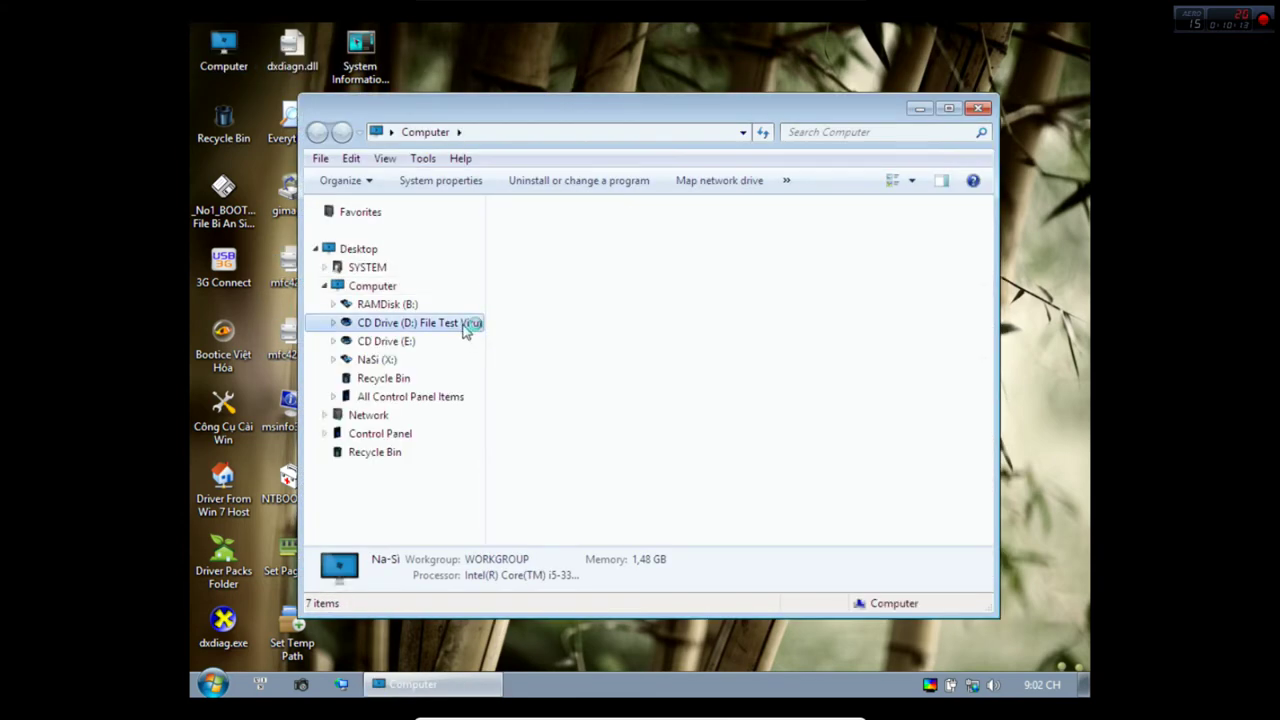
double_click(620, 118)
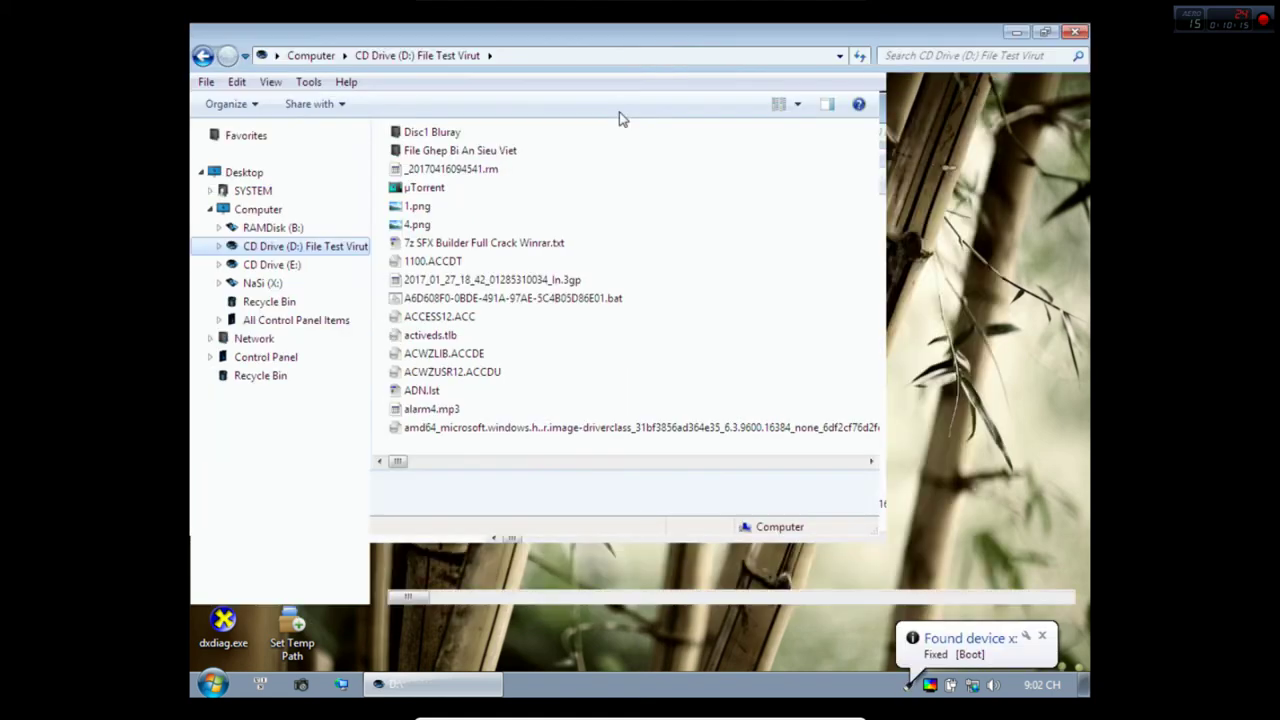
key("ctrl+a")
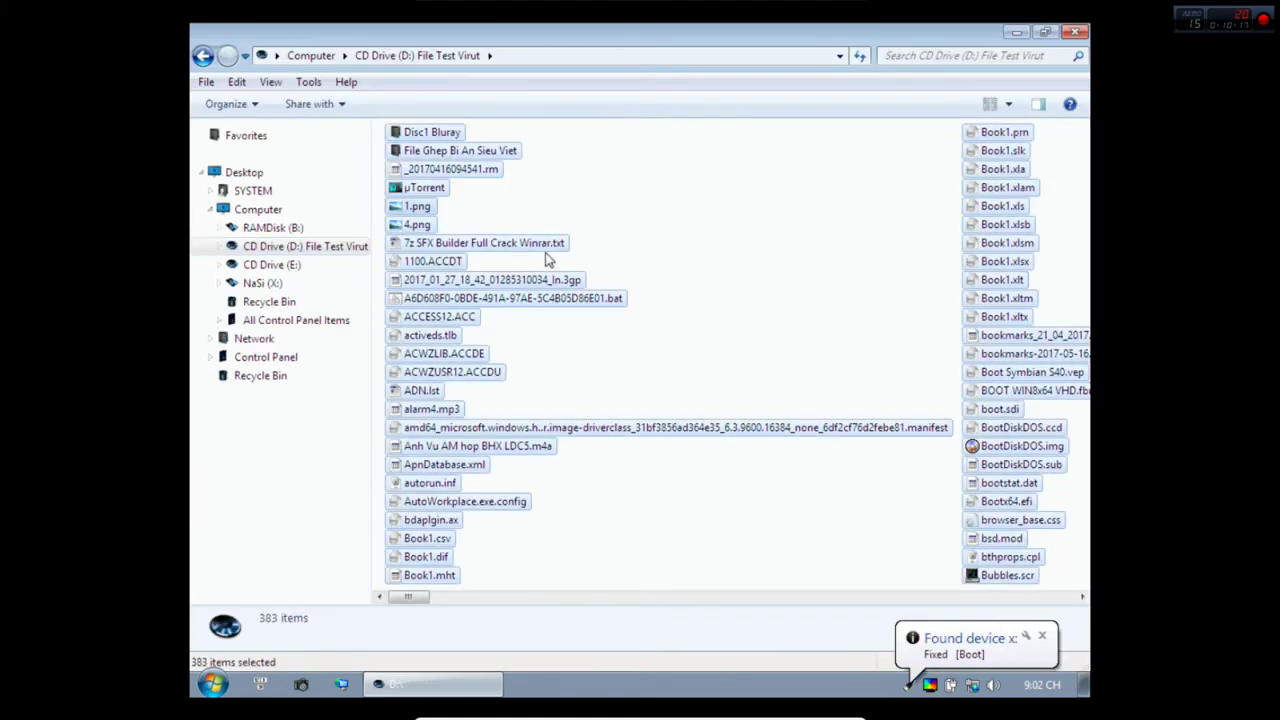
right_click(451, 251)
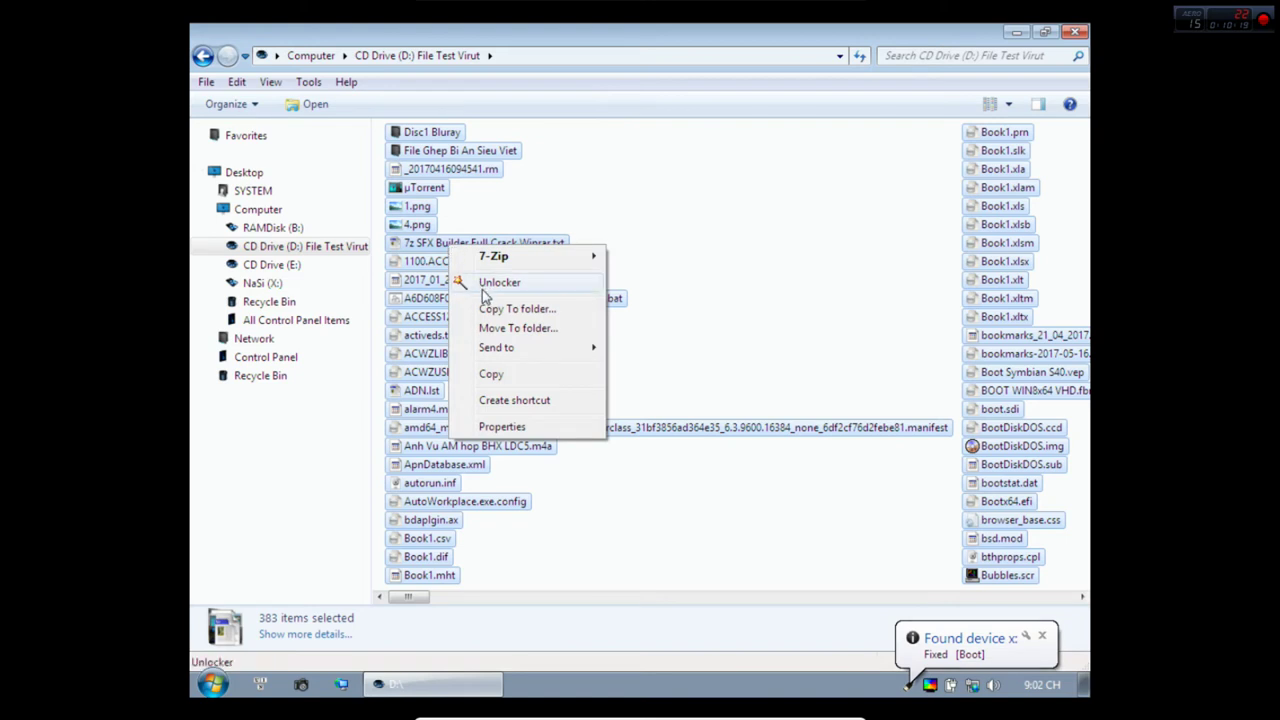
left_click(490, 374)
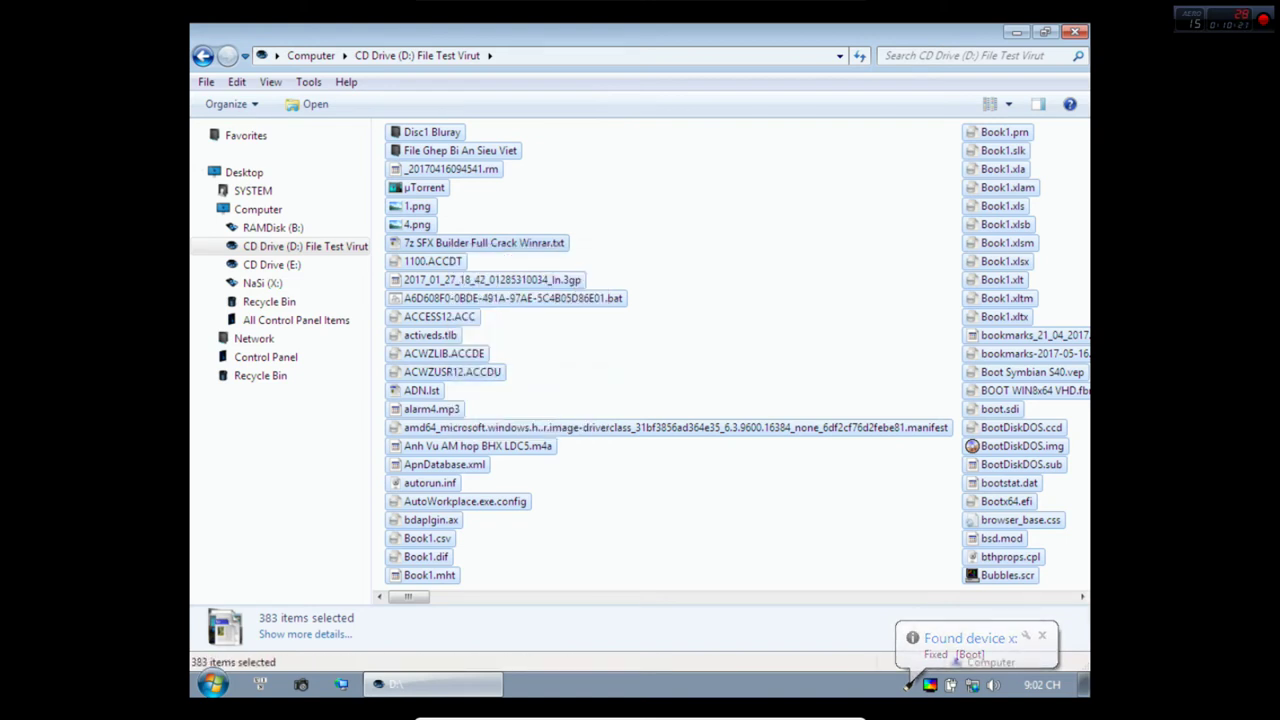
Create a new folder on NaSi (X:) with the default name and paste the copied test files into it.
left_click(272, 285)
left_click(503, 375)
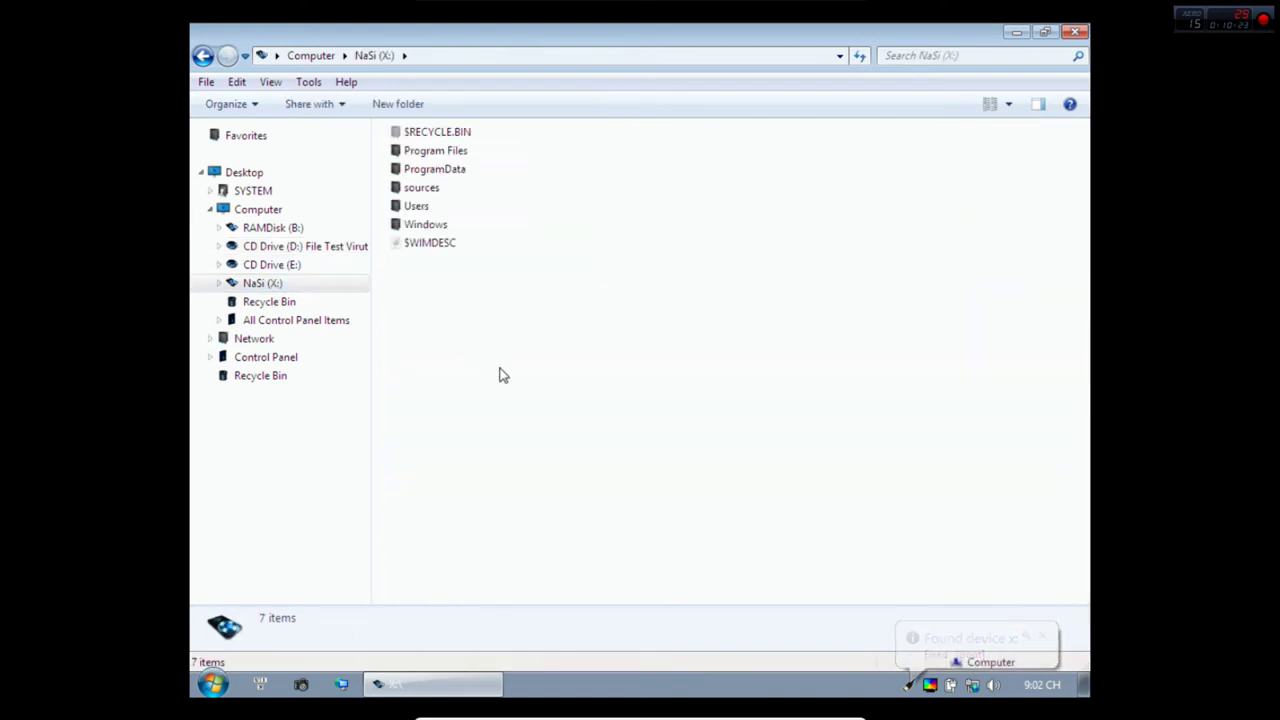
left_click(387, 107)
key("Return")
key("Return")
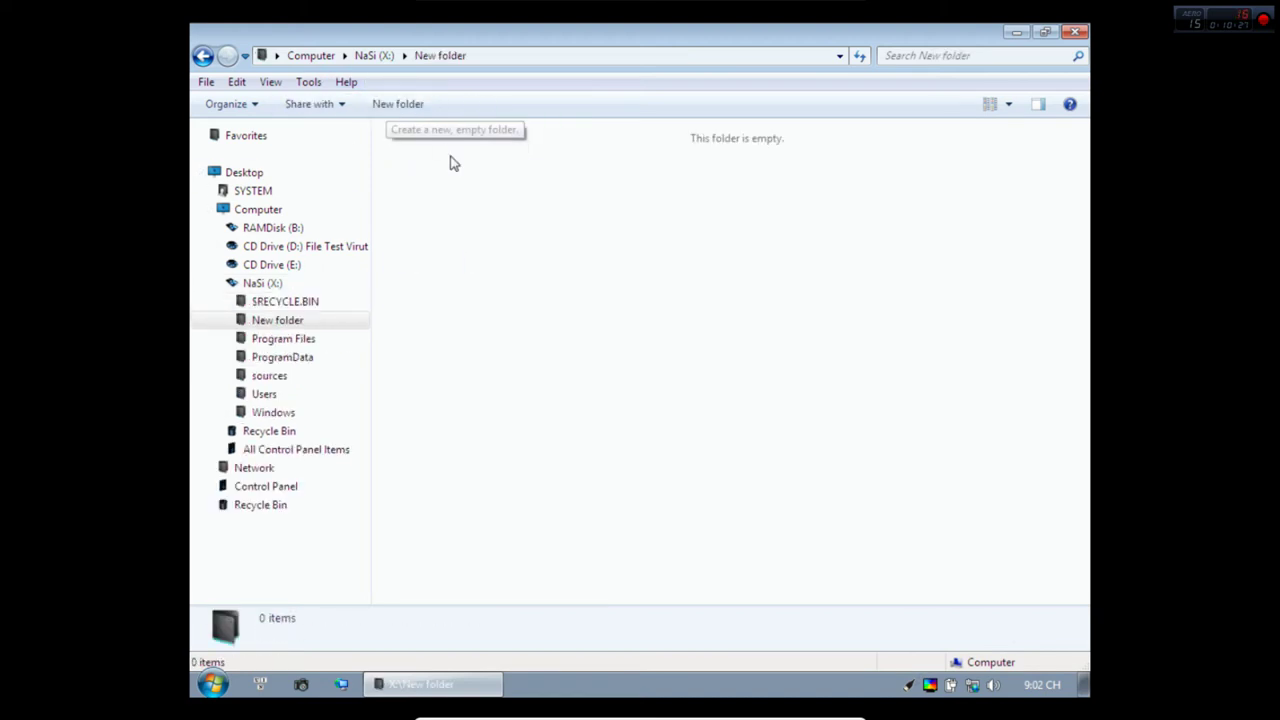
key("ctrl+v")
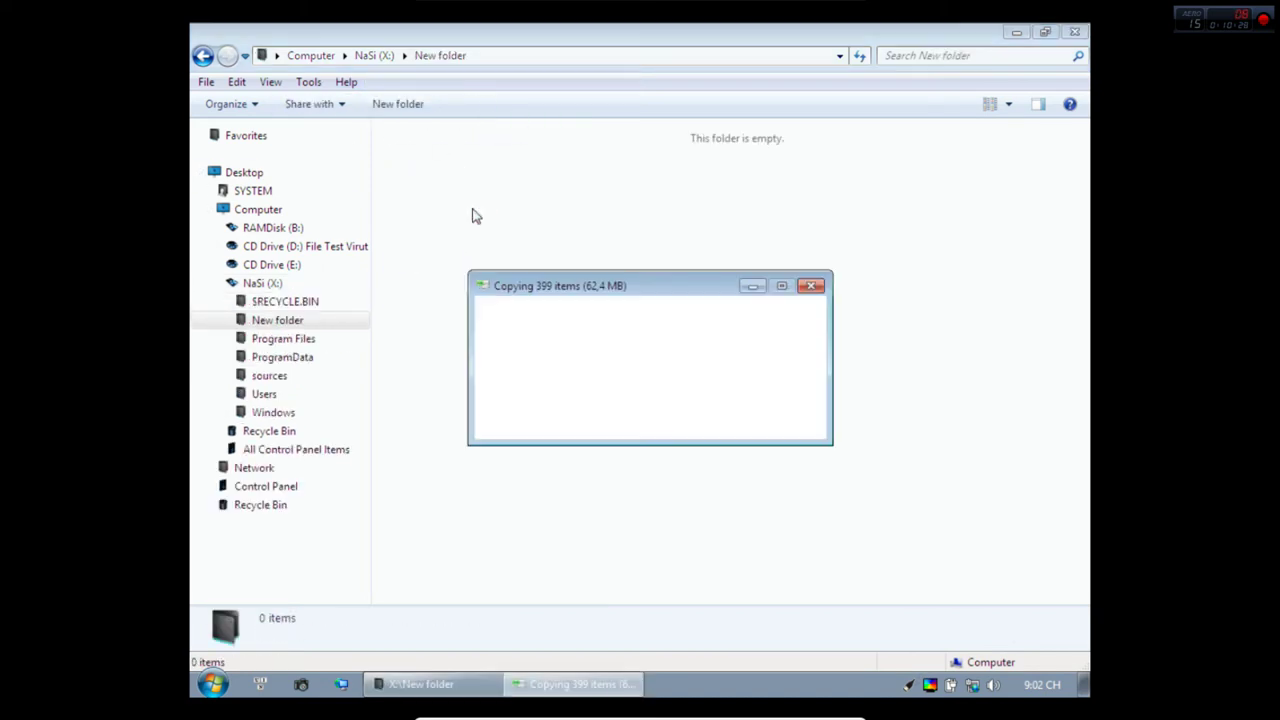
left_click(502, 420)
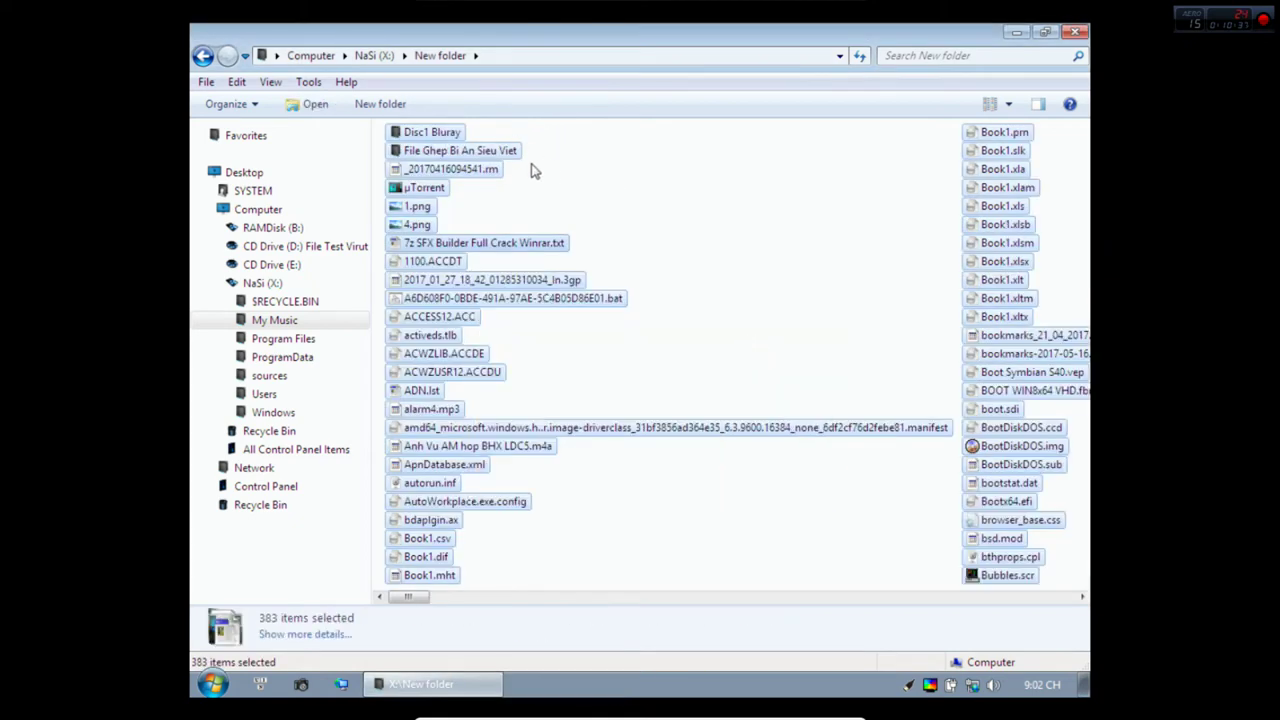
Open the File Ghep Bi An Sieu Viet folder, try to run its BOOTICE executable, and dismiss the error.
left_click(532, 170)
double_click(470, 152)
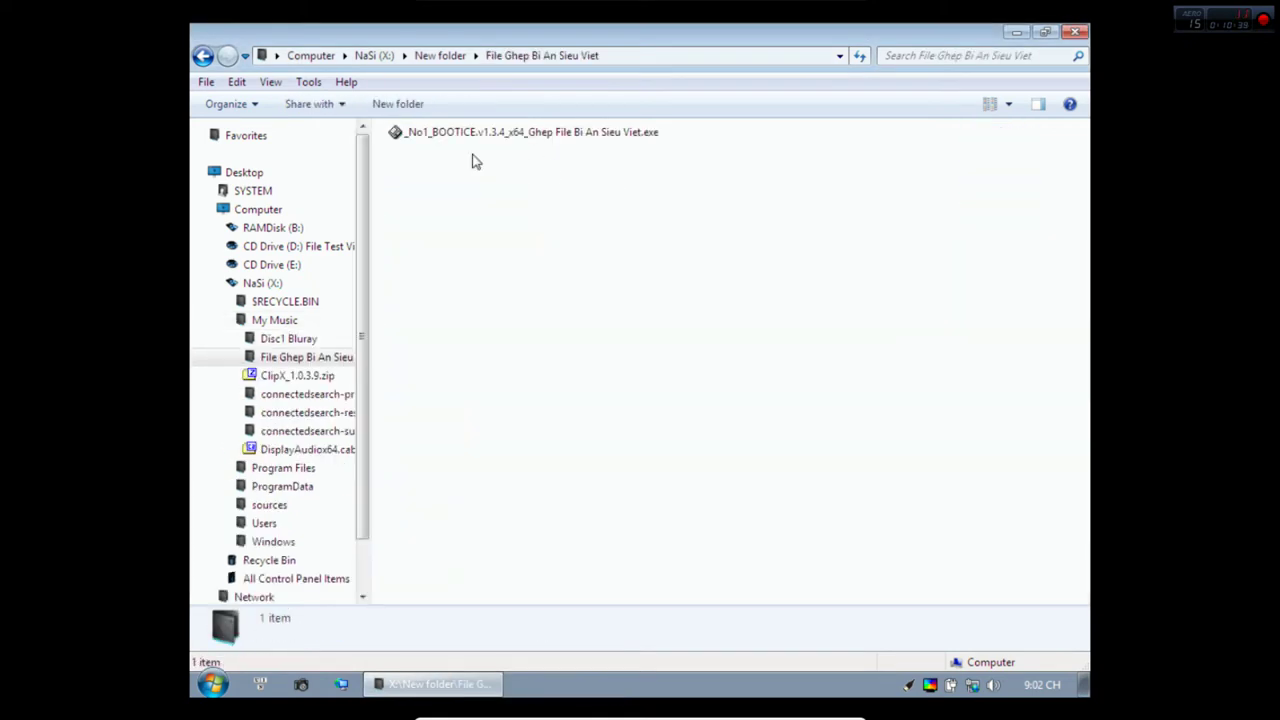
double_click(503, 138)
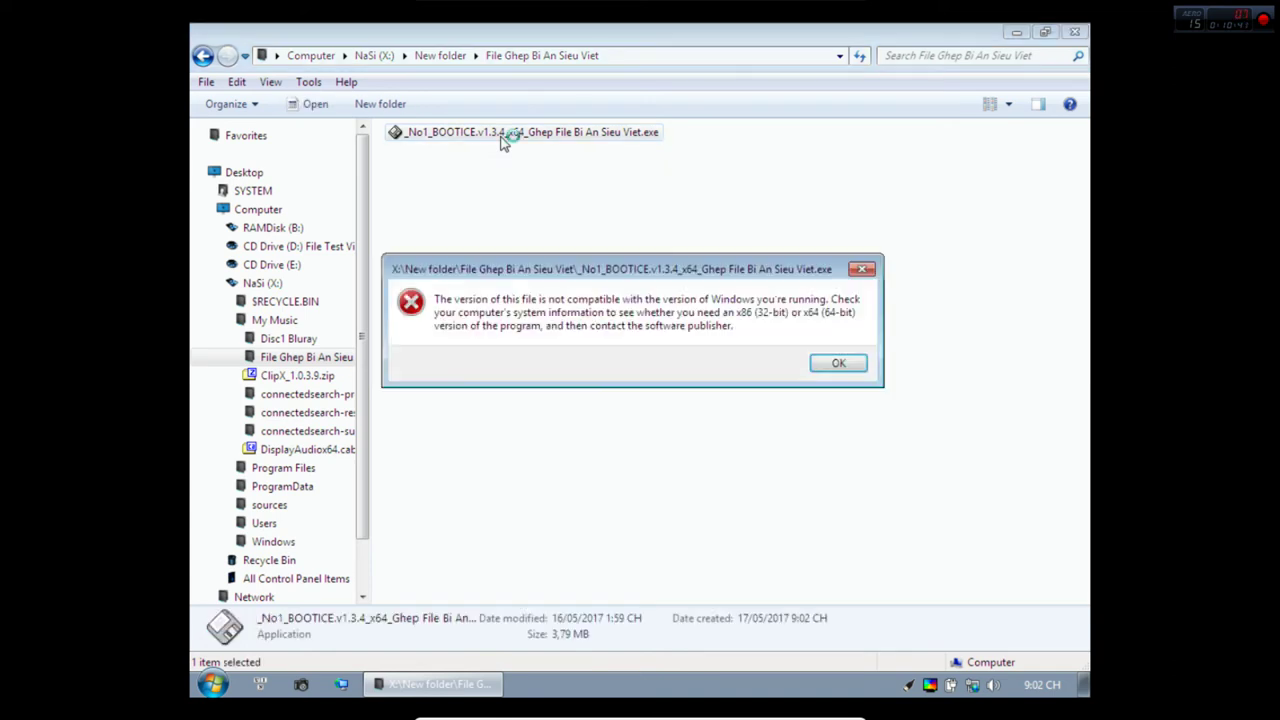
left_click(838, 365)
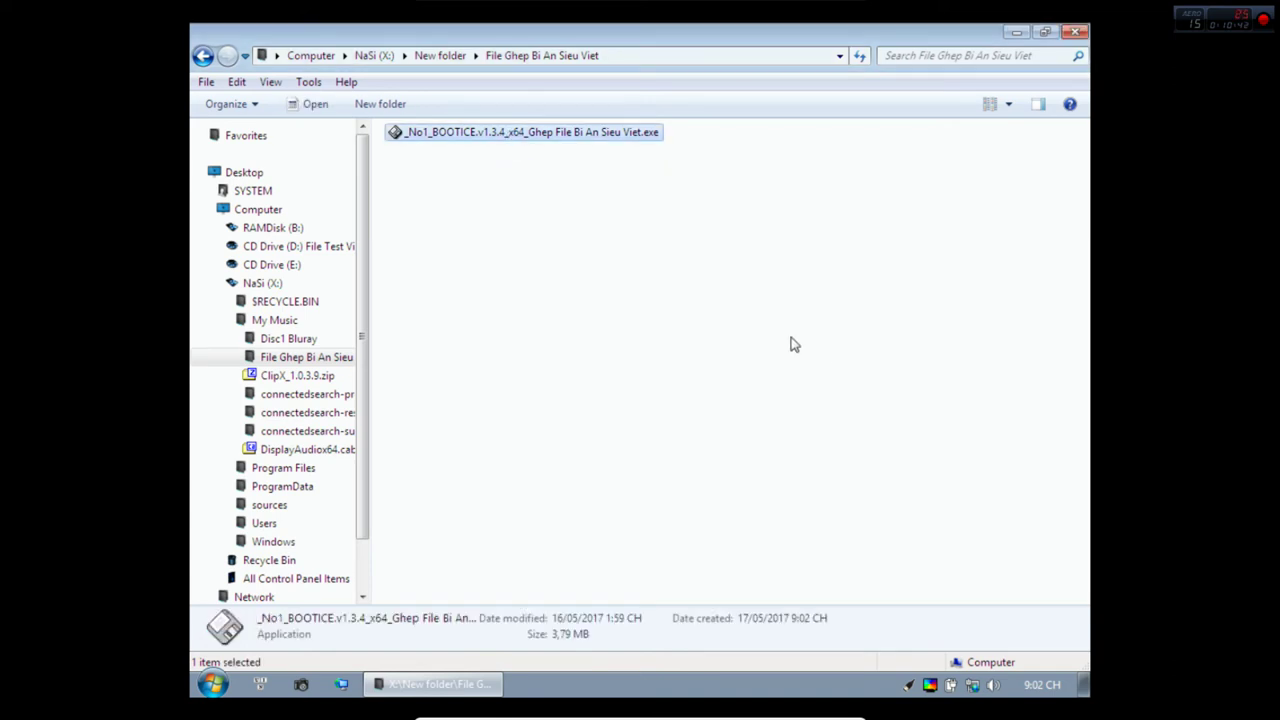
Open the BOOTICE executable as a 7-Zip archive, widen its name column, and run WannaCry.EXE from inside it.
right_click(544, 138)
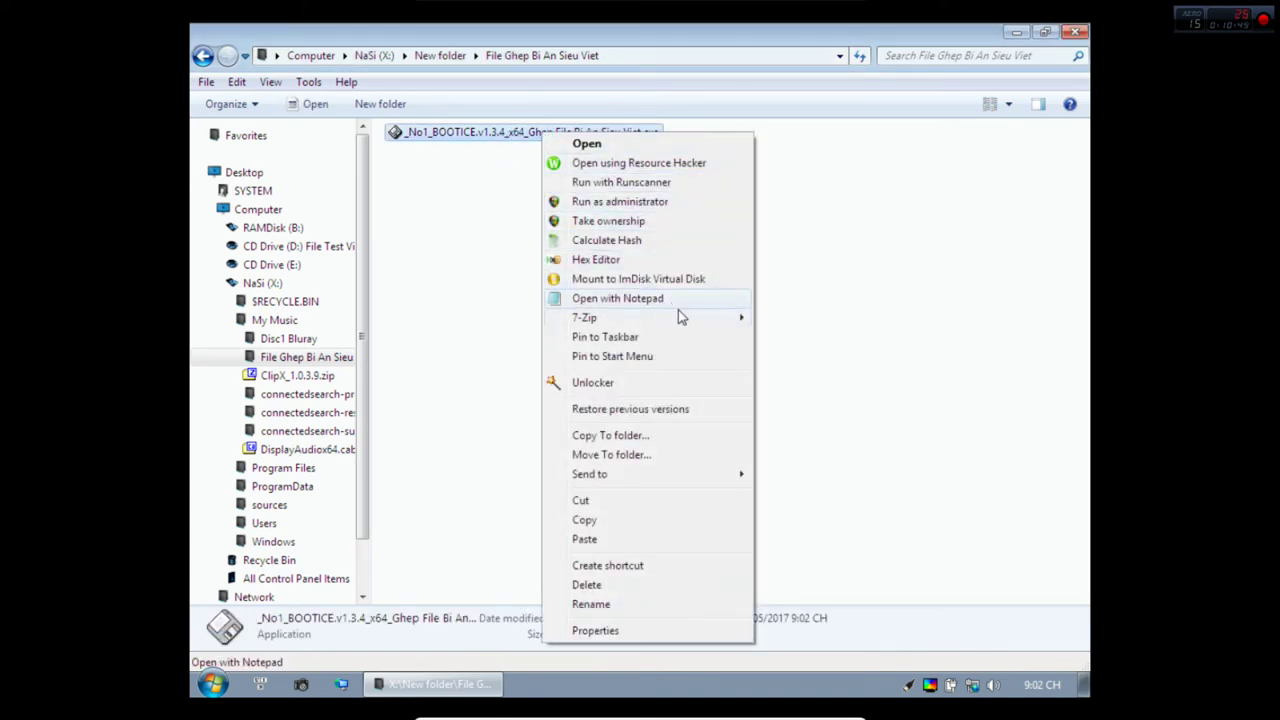
mouse_move(680, 314)
left_click(541, 318)
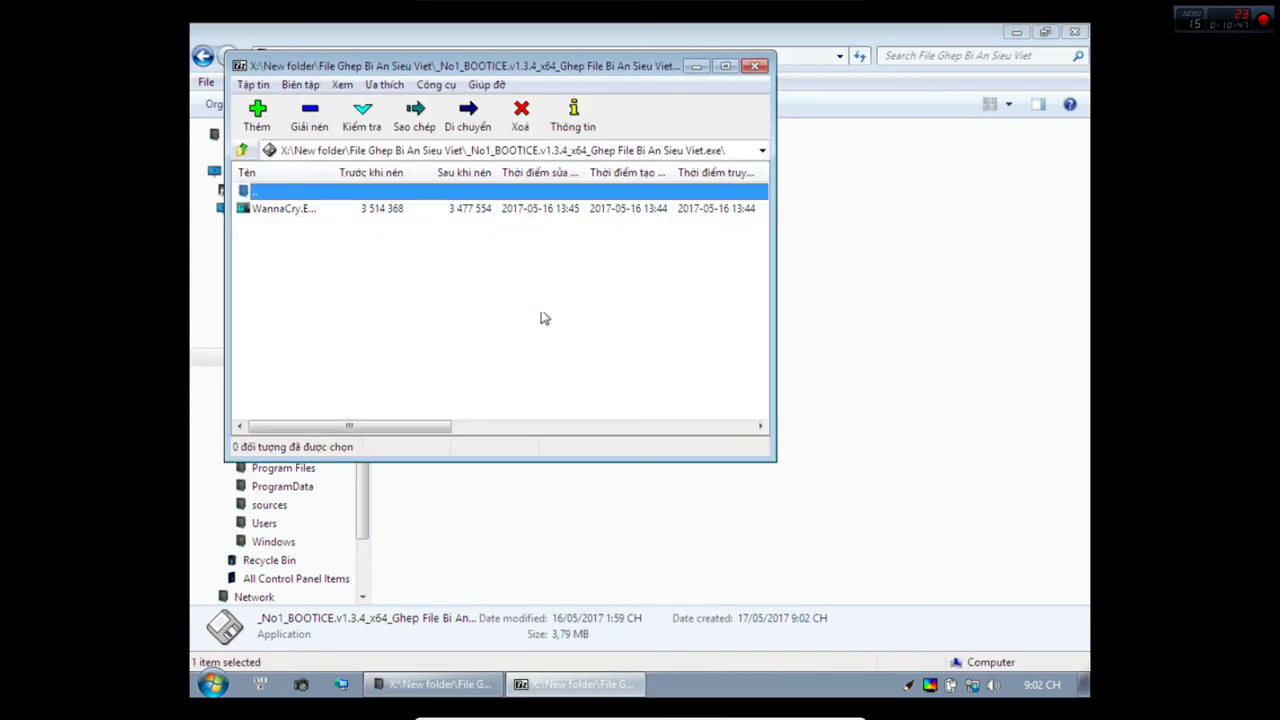
left_click_drag(352, 67, 571, 187)
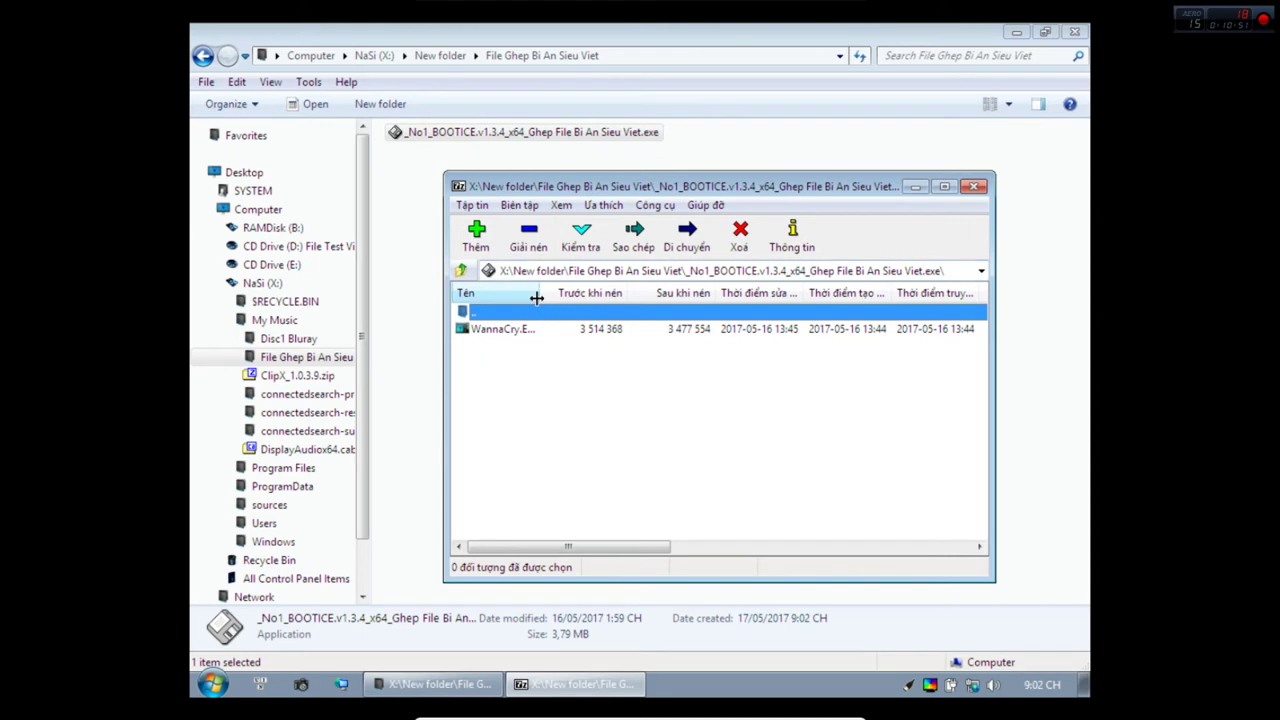
double_click(537, 298)
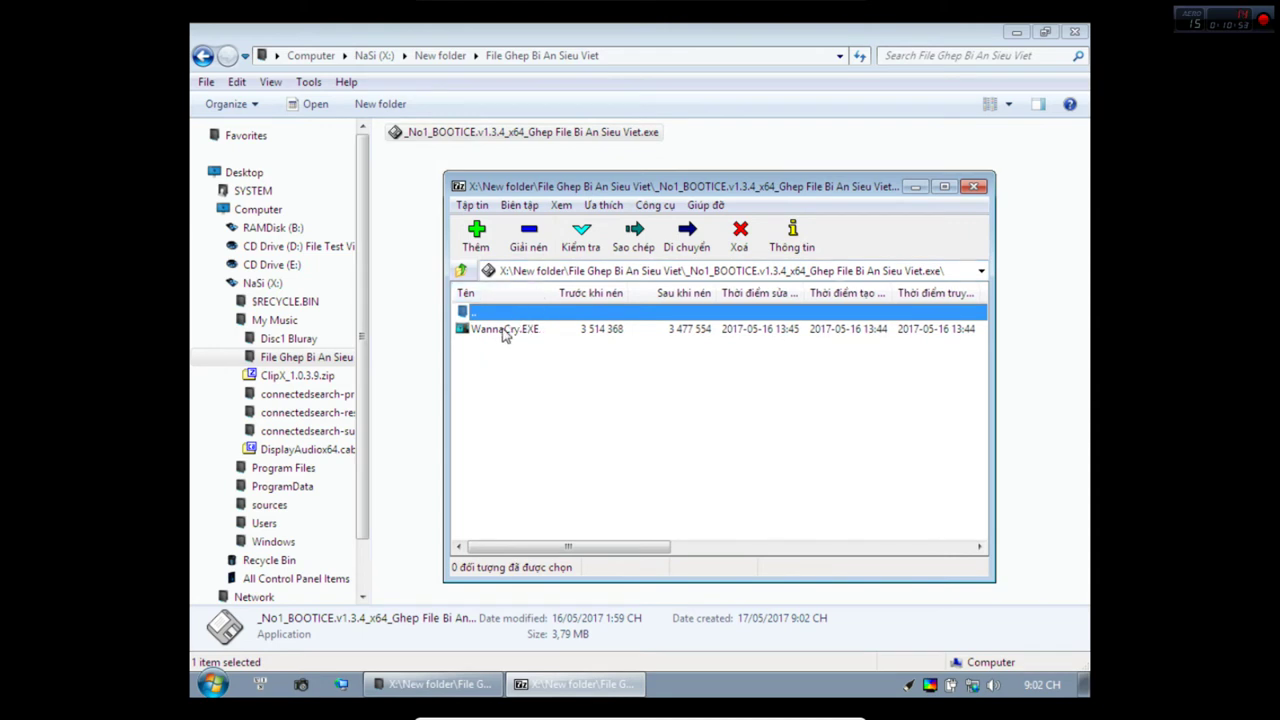
double_click(505, 330)
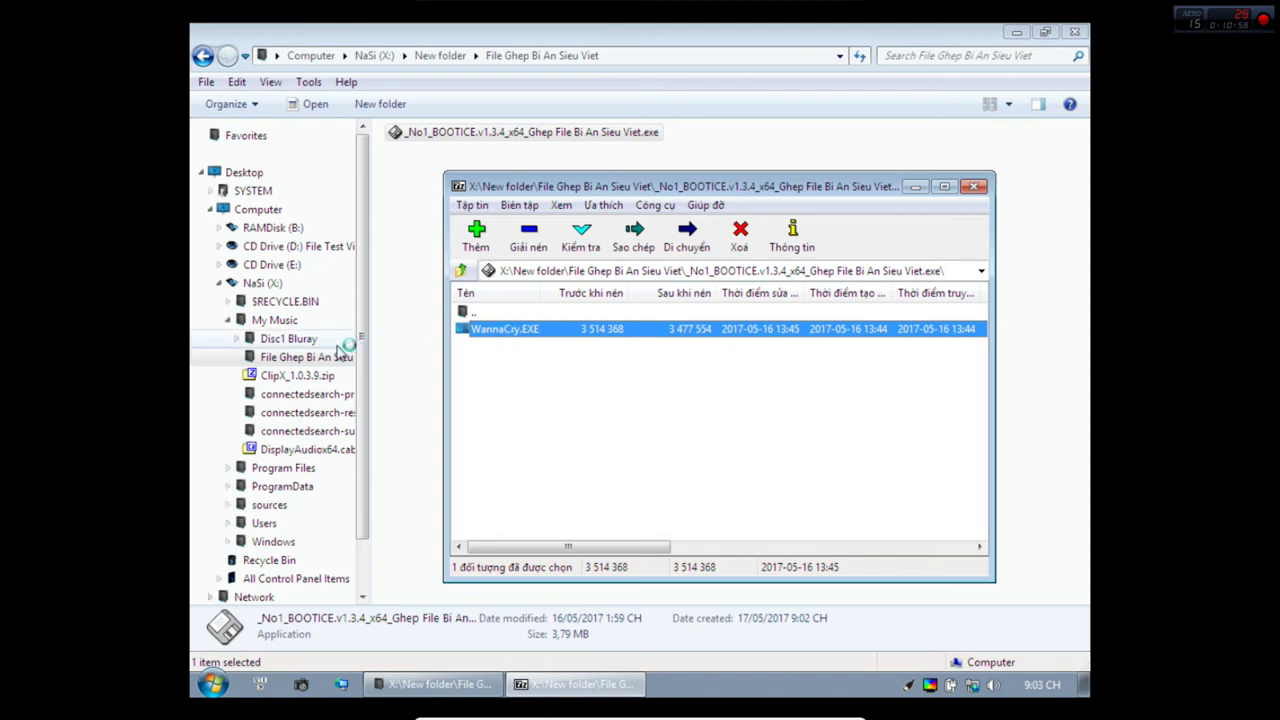
left_click(450, 57)
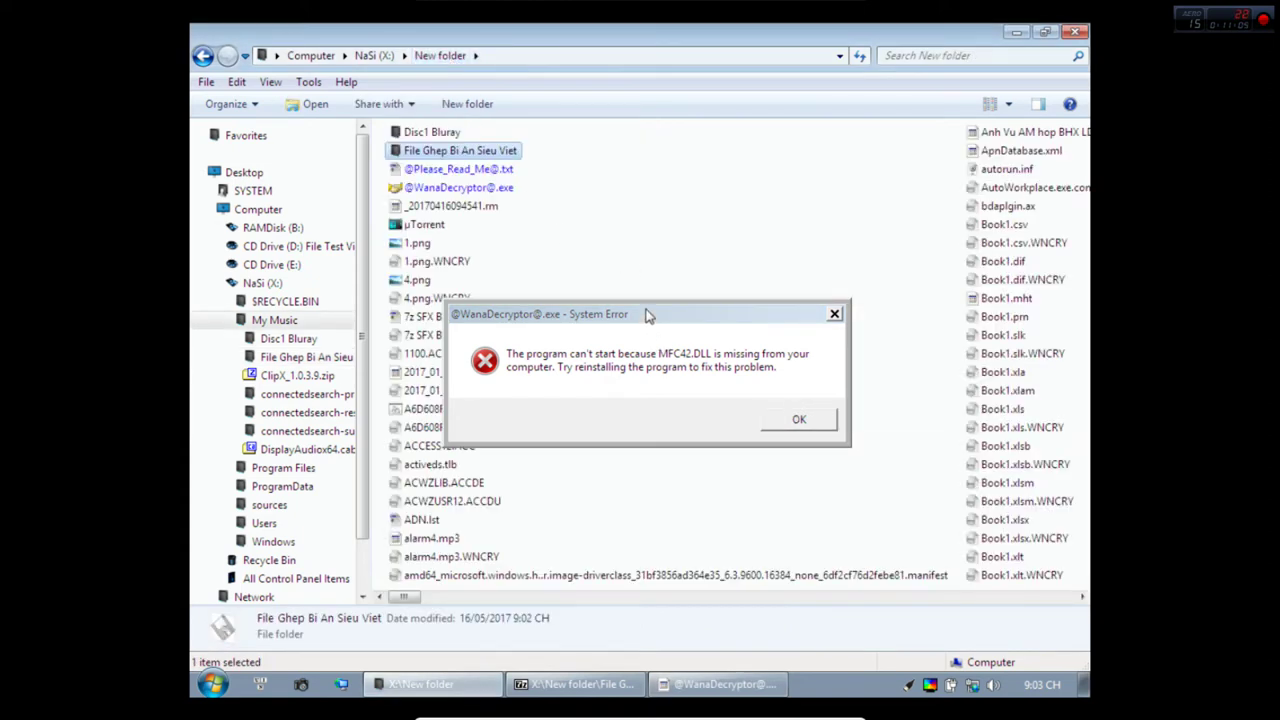
left_click_drag(646, 316, 722, 305)
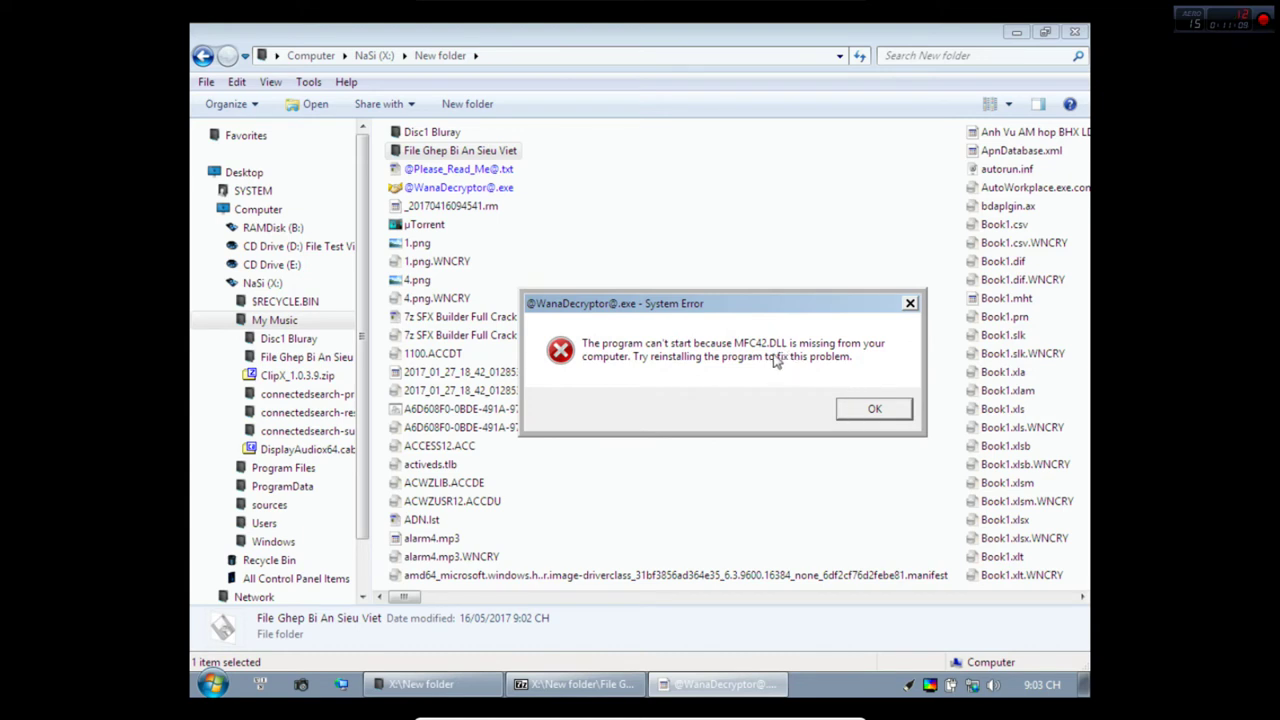
left_click(459, 378)
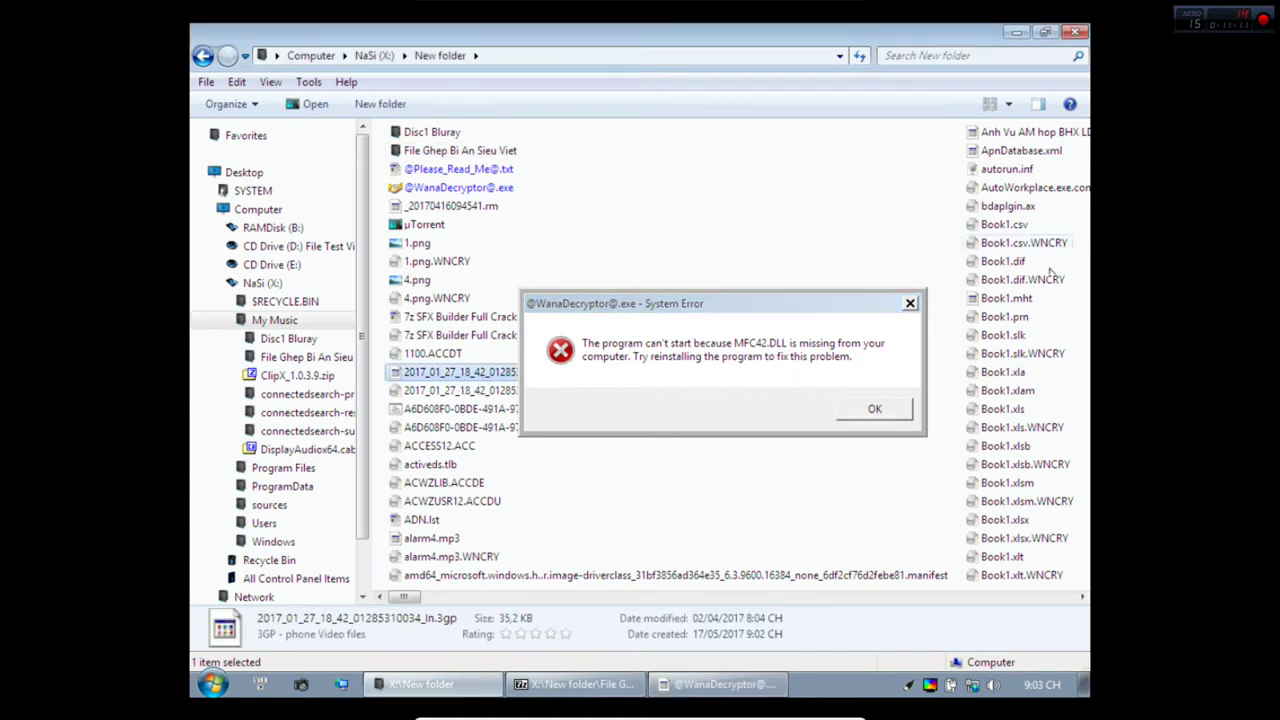
left_click(896, 411)
left_click(784, 424)
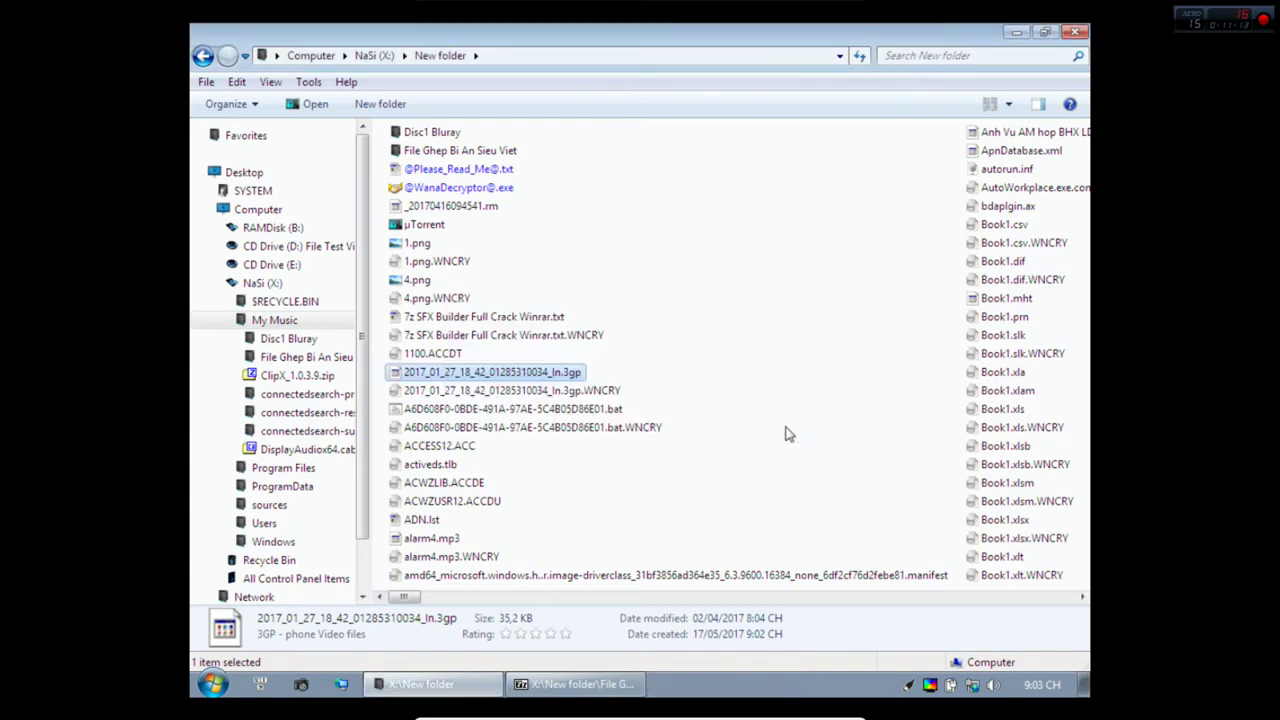
left_click(690, 388)
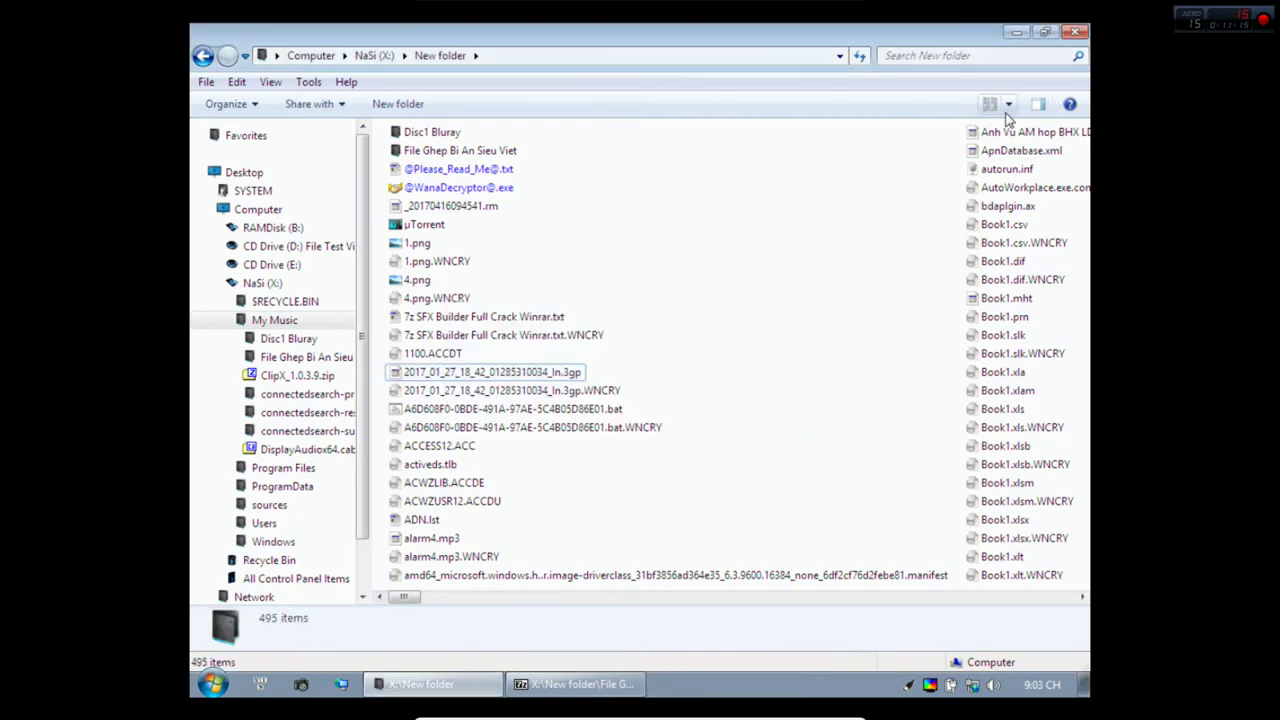
Show the files in New folder in Details view and sort them by type in descending order.
left_click(1009, 110)
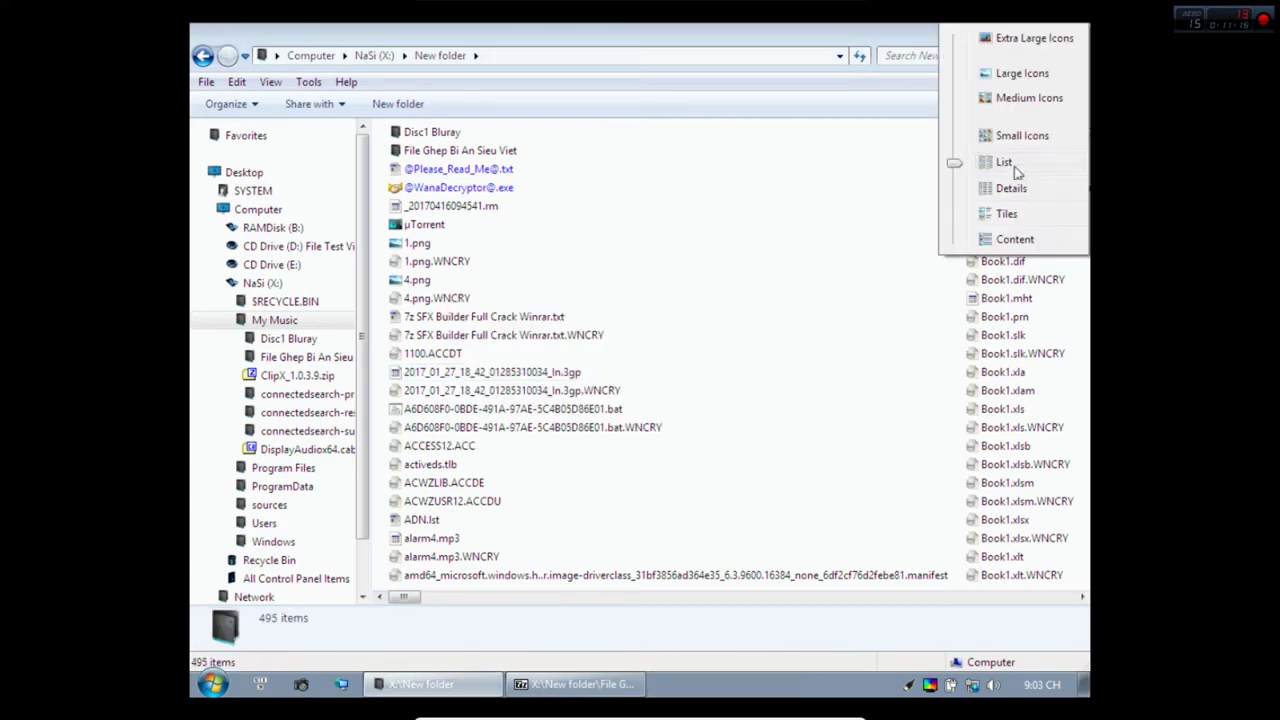
left_click(835, 235)
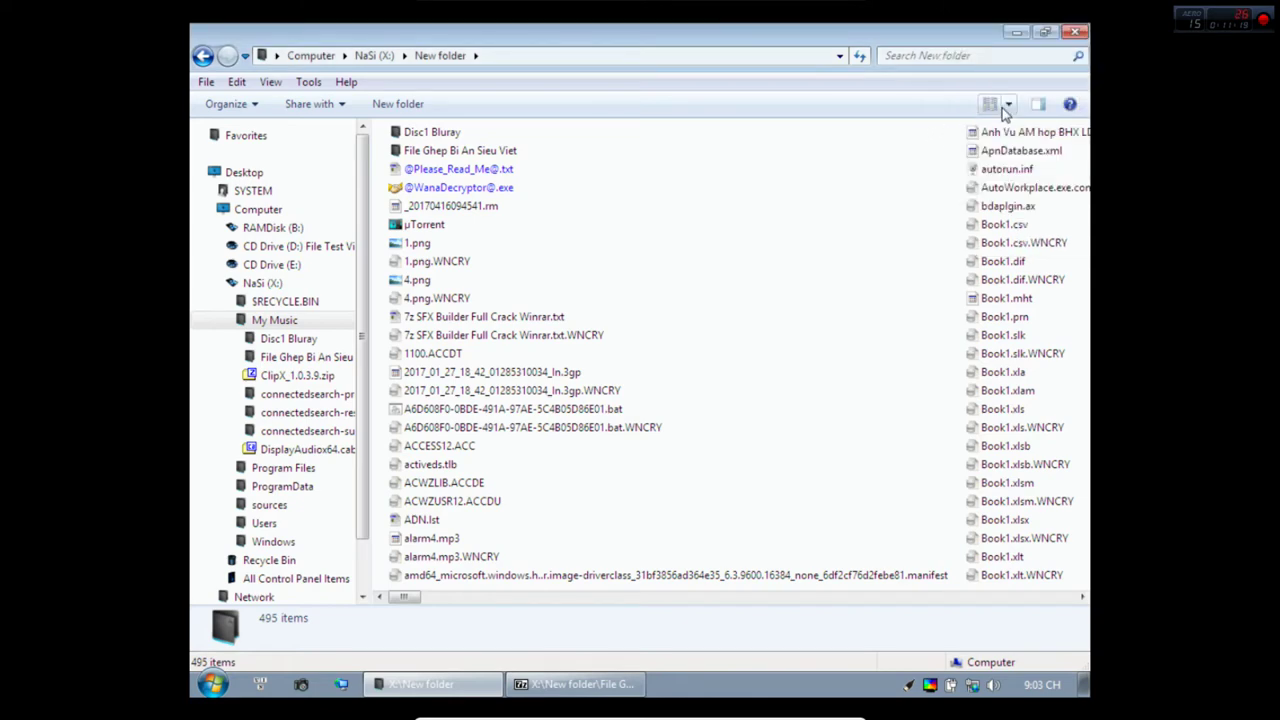
left_click(1005, 110)
left_click(1000, 189)
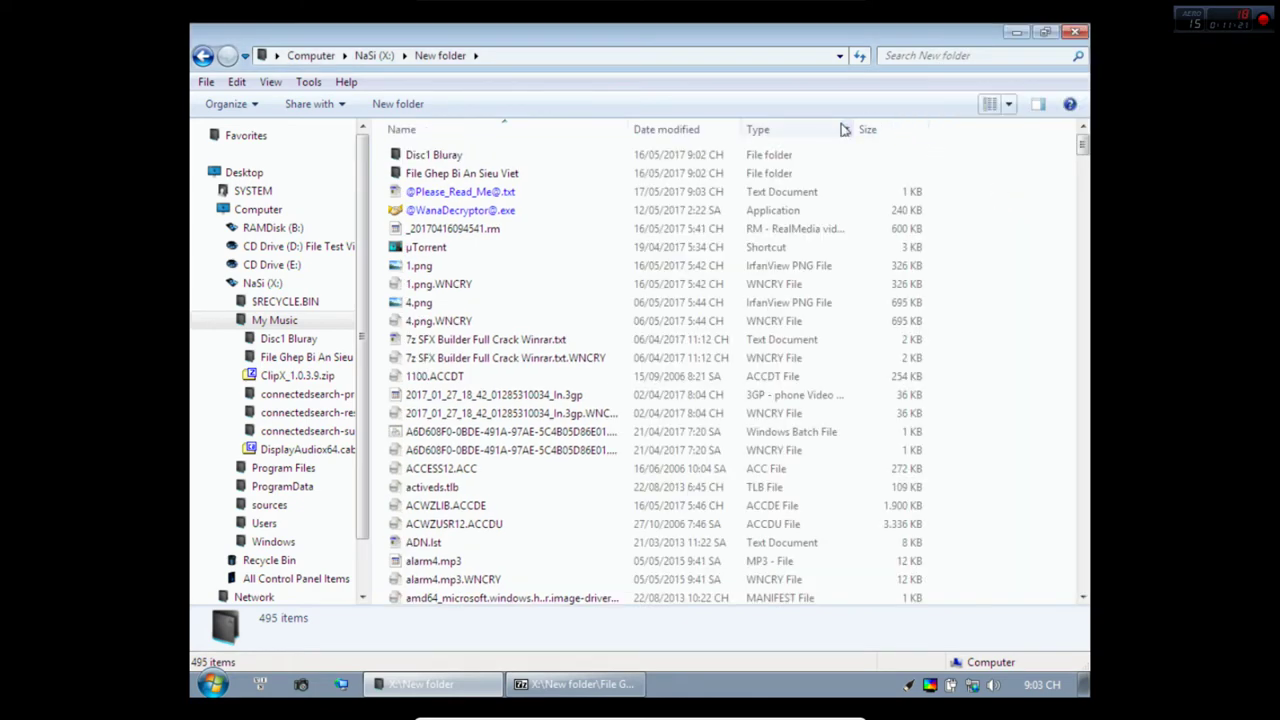
left_click(810, 136)
left_click(810, 136)
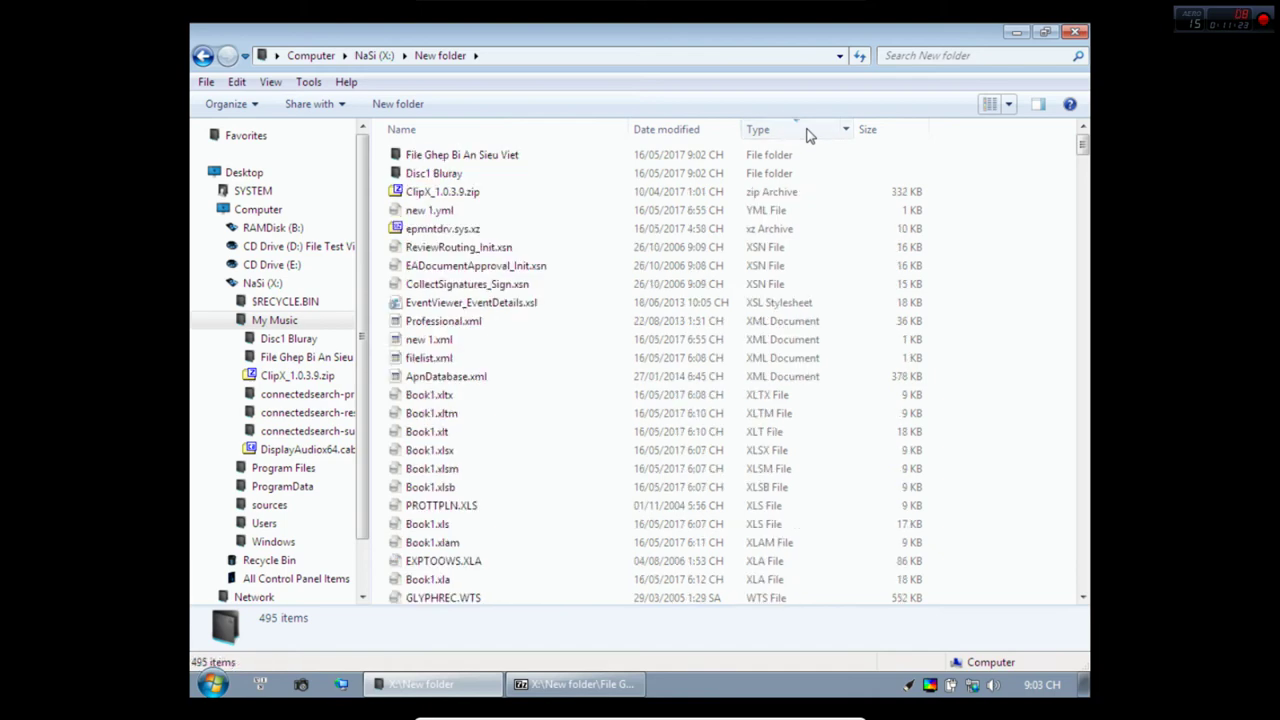
Examine the type-sorted file list to see which test files have encrypted WNCRY copies.
left_click(516, 229)
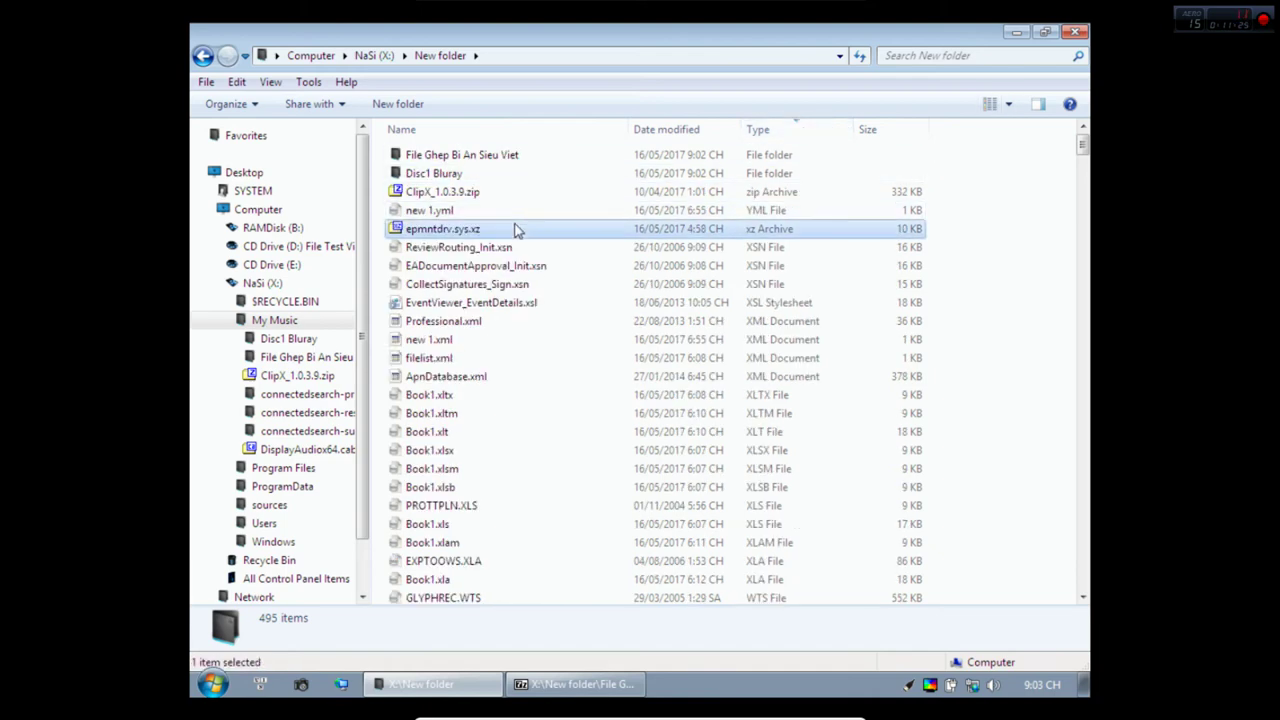
key("Page_Down")
key("Page_Down")
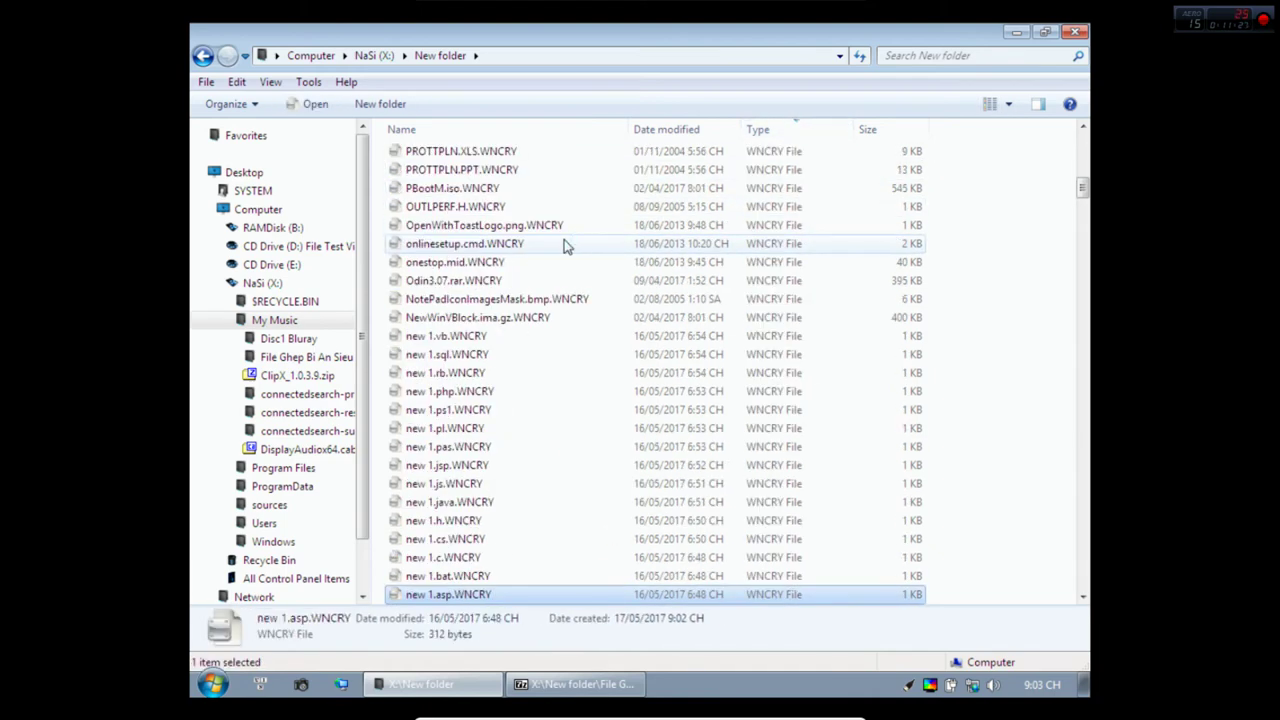
key("Page_Down")
key("Page_Down")
key("Page_Down")
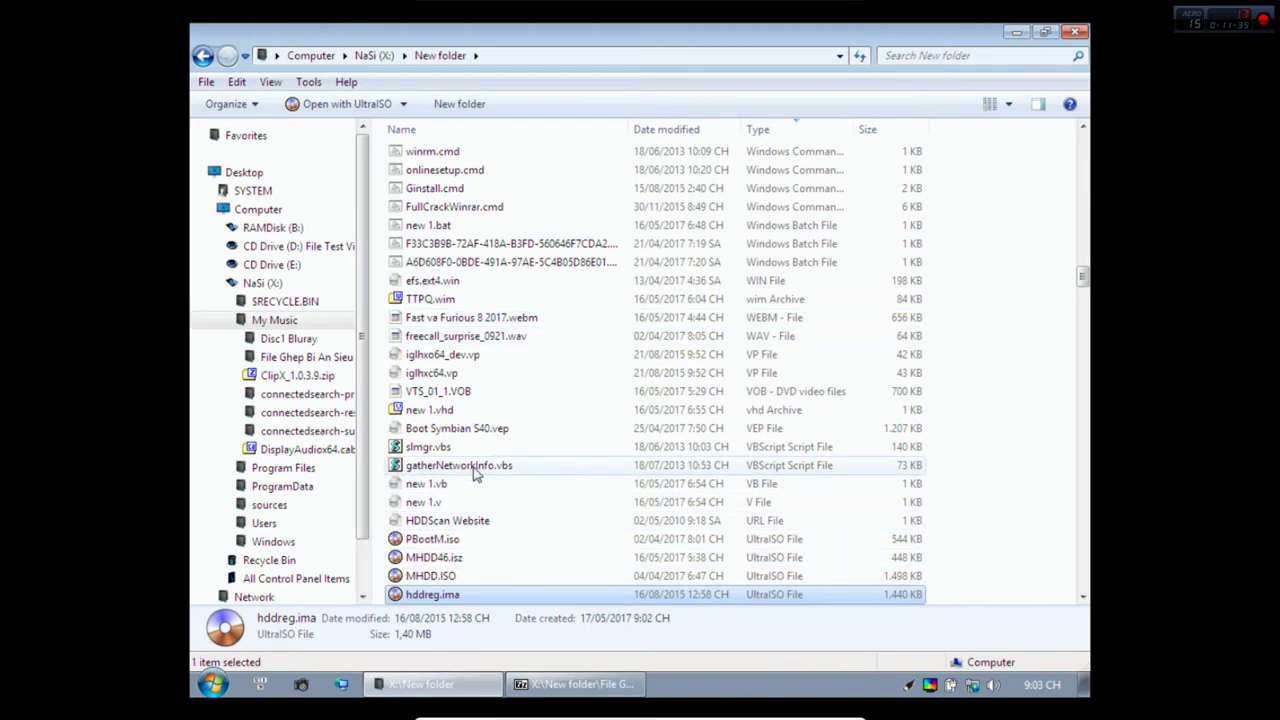
key("Page_Up")
key("Page_Up")
key("Page_Up")
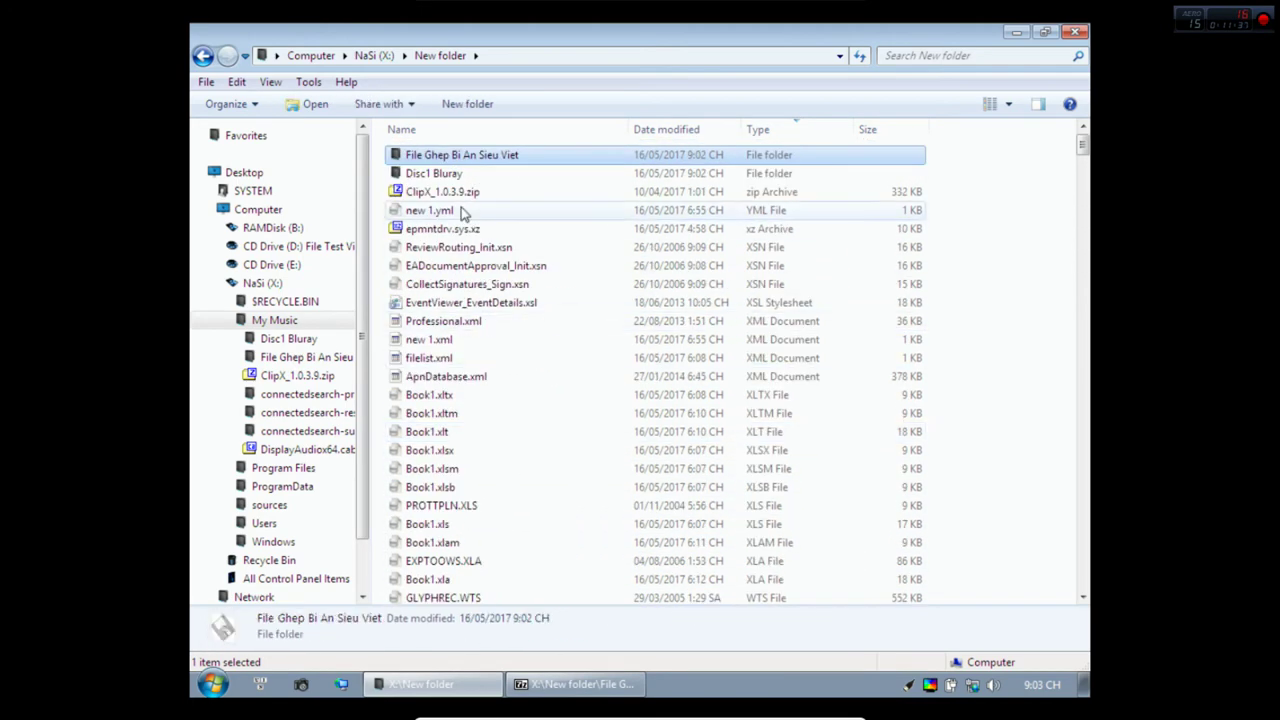
left_click(765, 128)
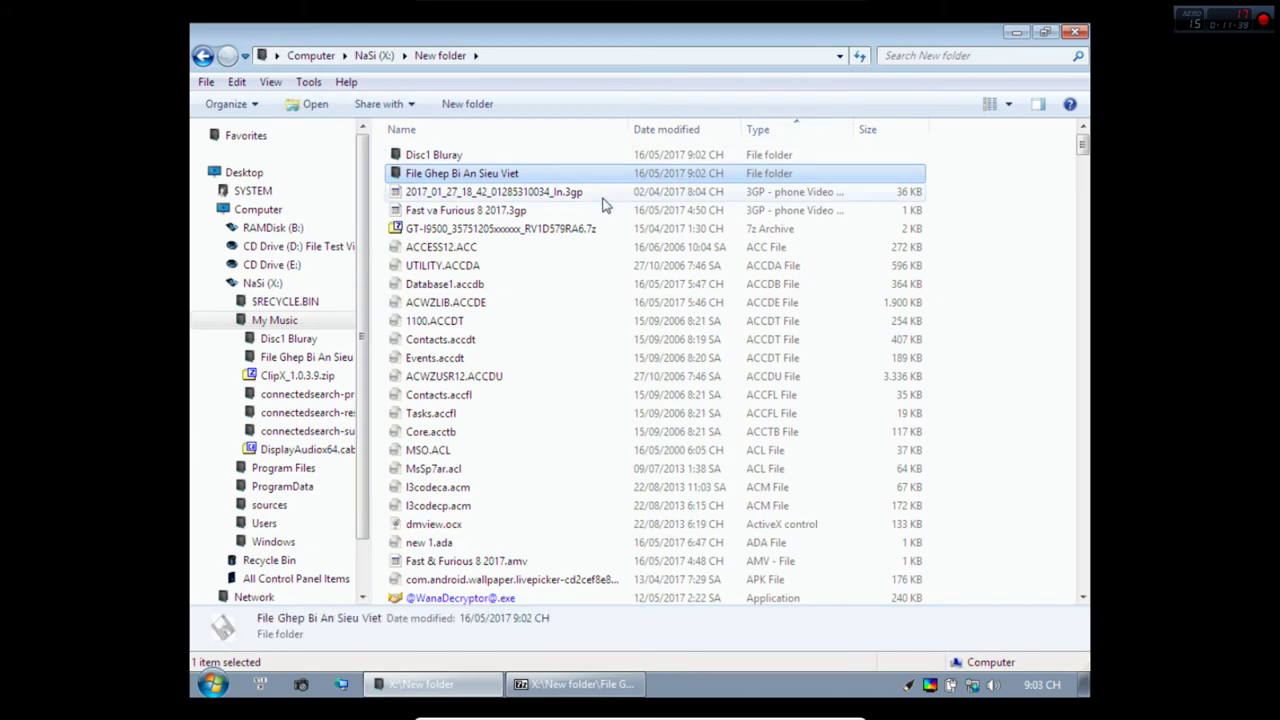
left_click(512, 579)
left_click(493, 563)
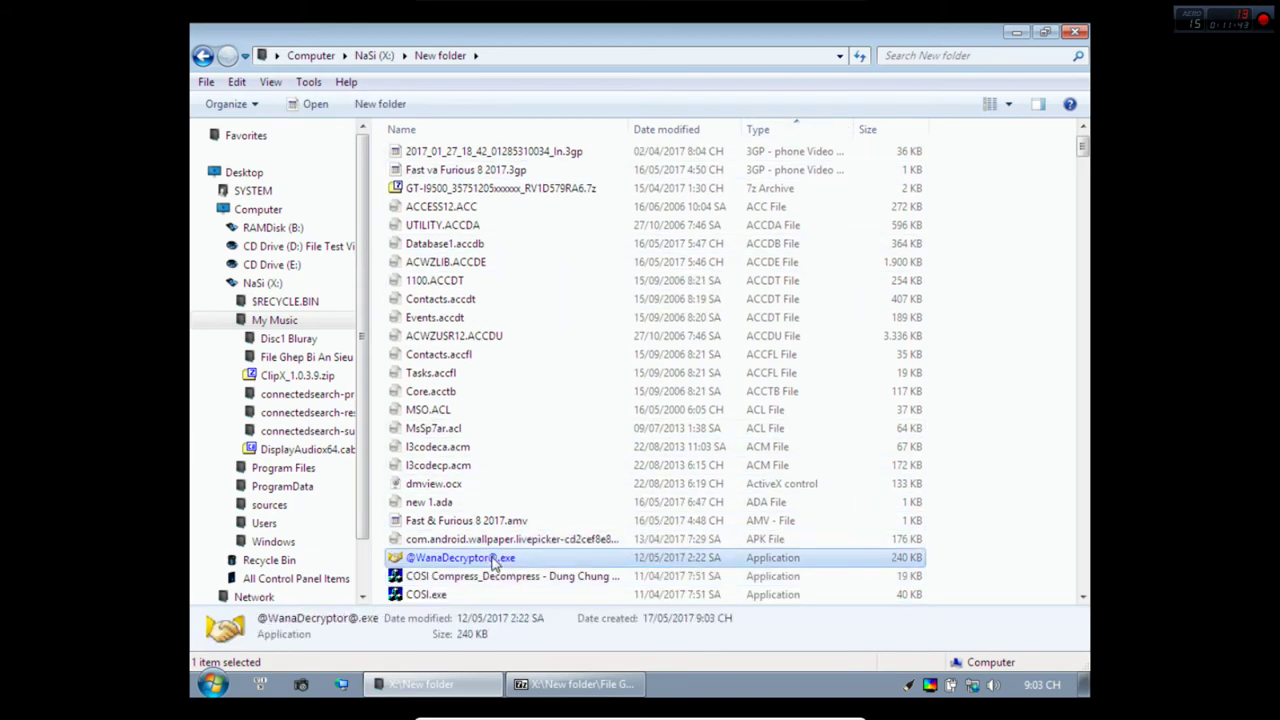
double_click(493, 563)
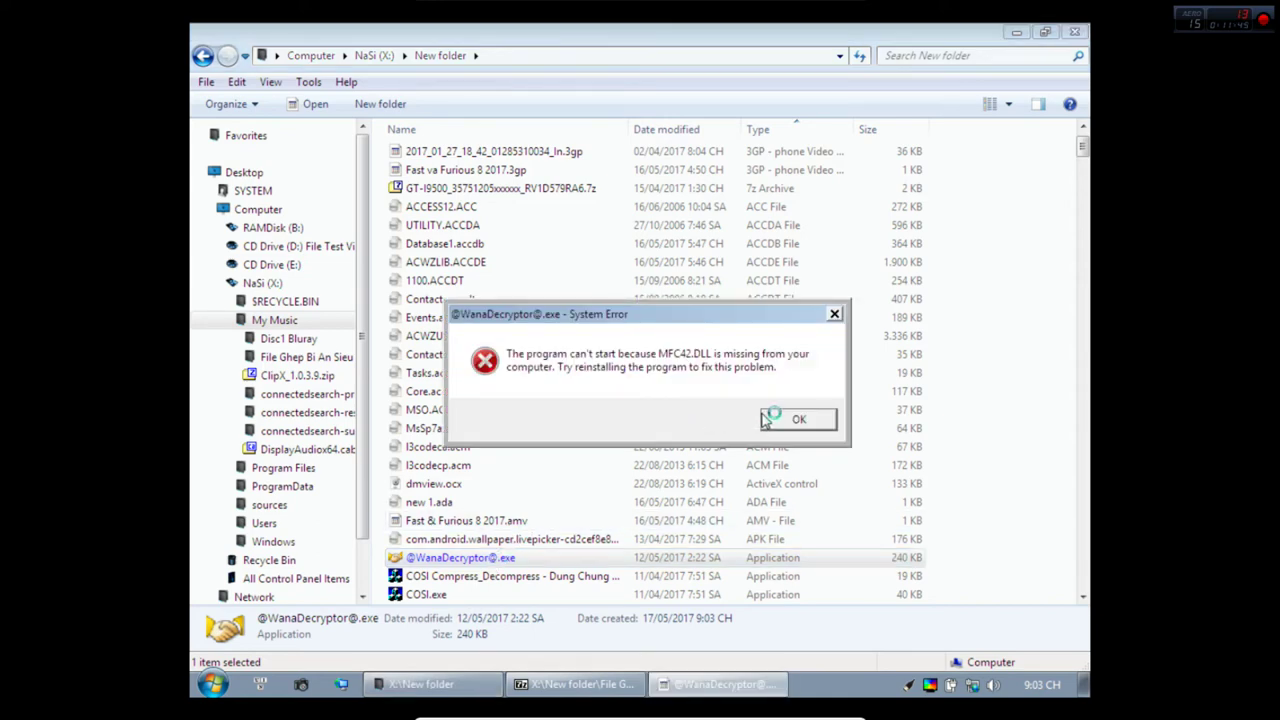
left_click(766, 420)
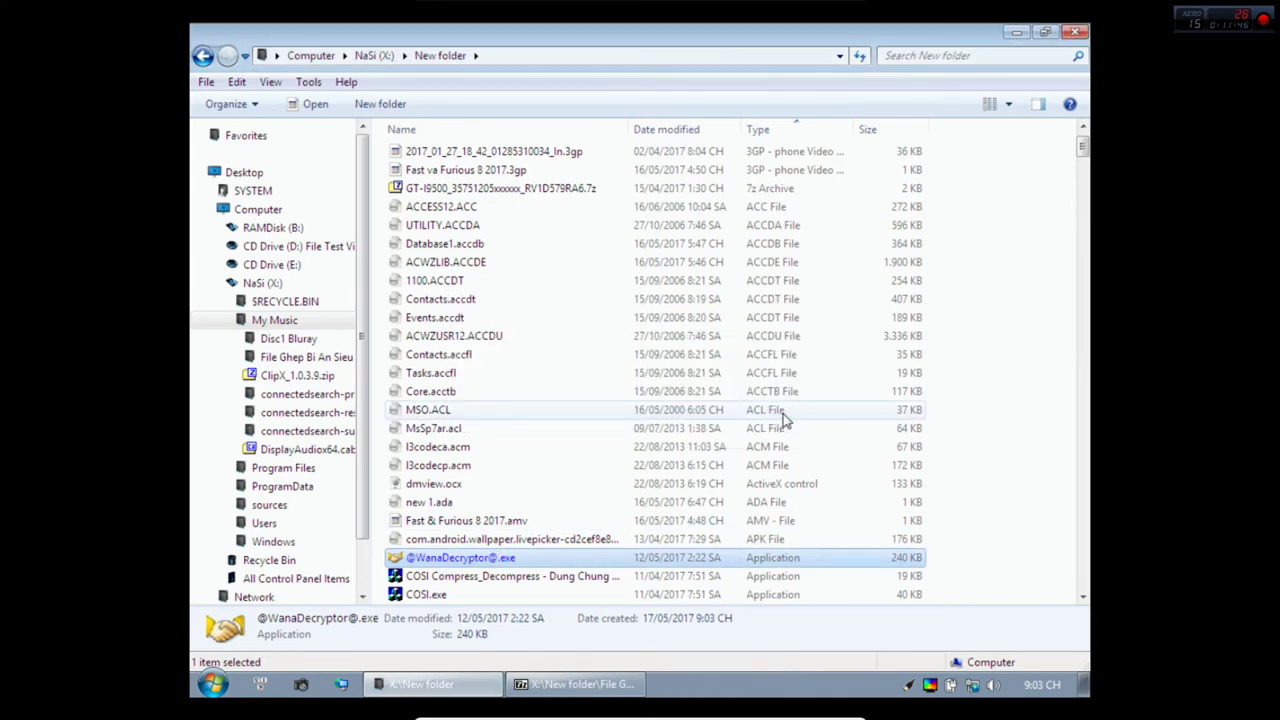
double_click(516, 557)
left_click(782, 420)
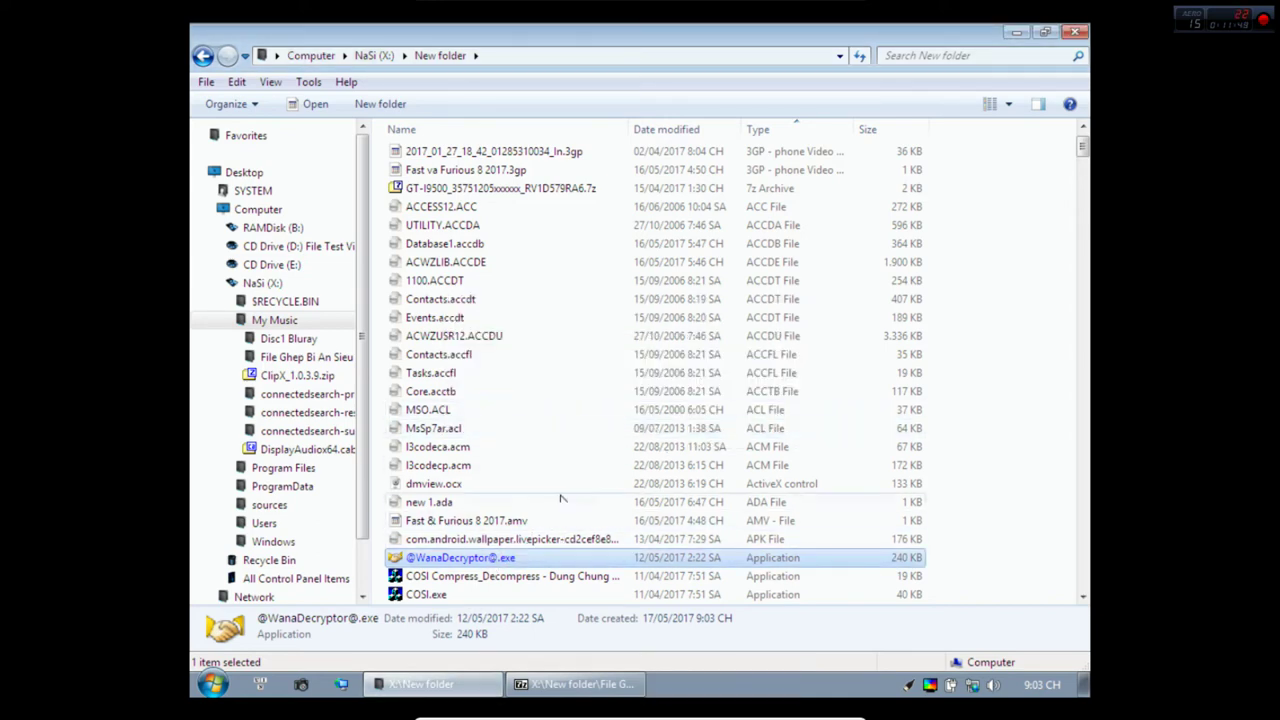
right_click(518, 557)
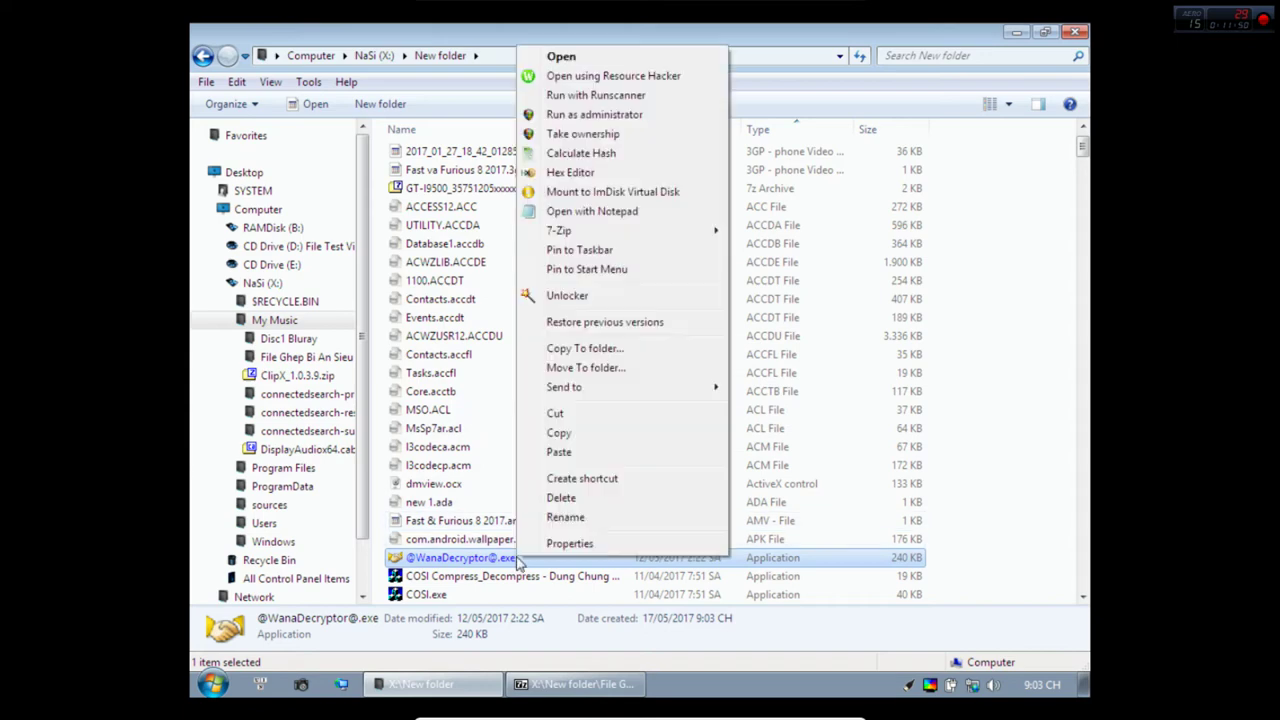
left_click(594, 114)
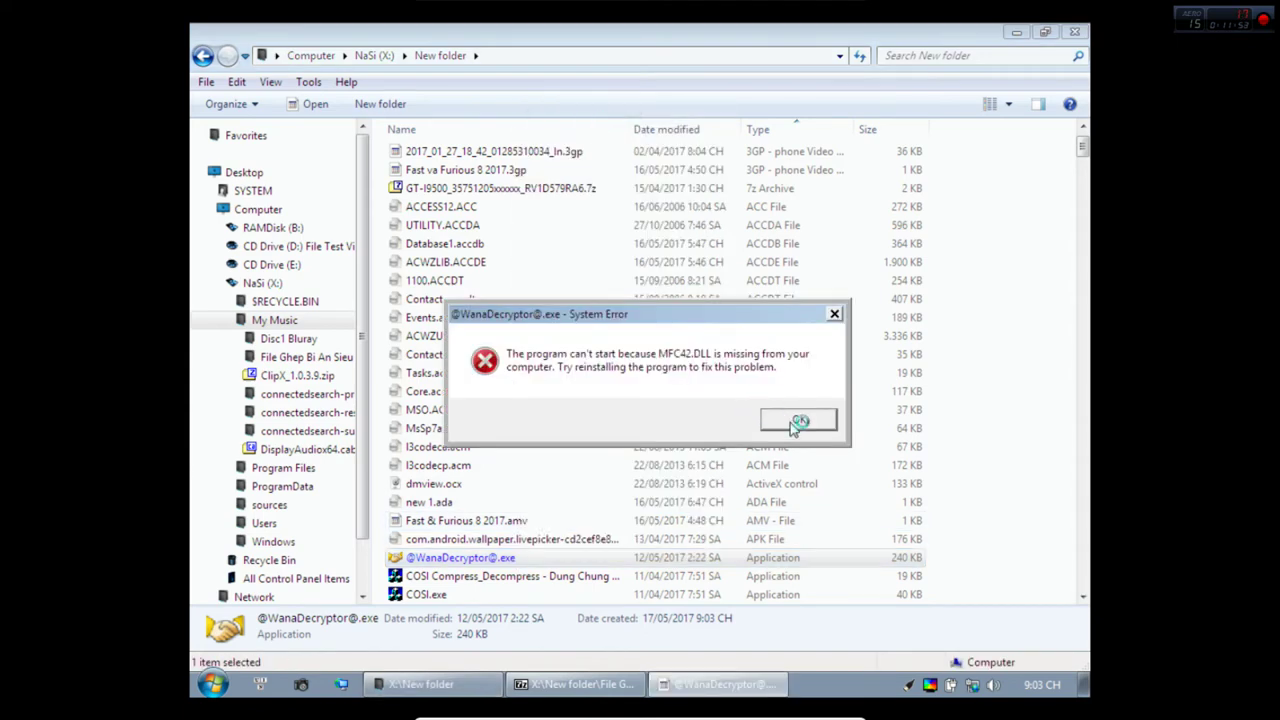
left_click(795, 425)
Try to run the COSI Compress_Decompress application in New folder and dismiss the system error.
left_click(503, 317)
scroll(505, 319, "down", 3)
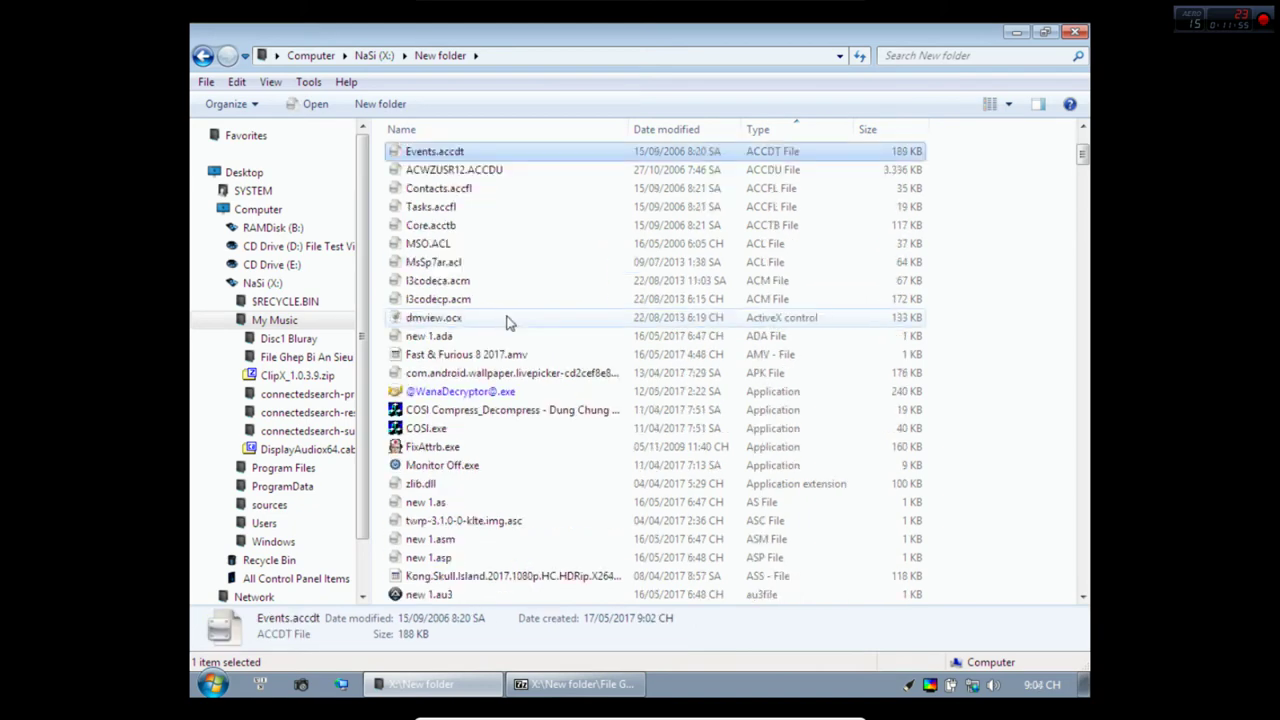
double_click(495, 410)
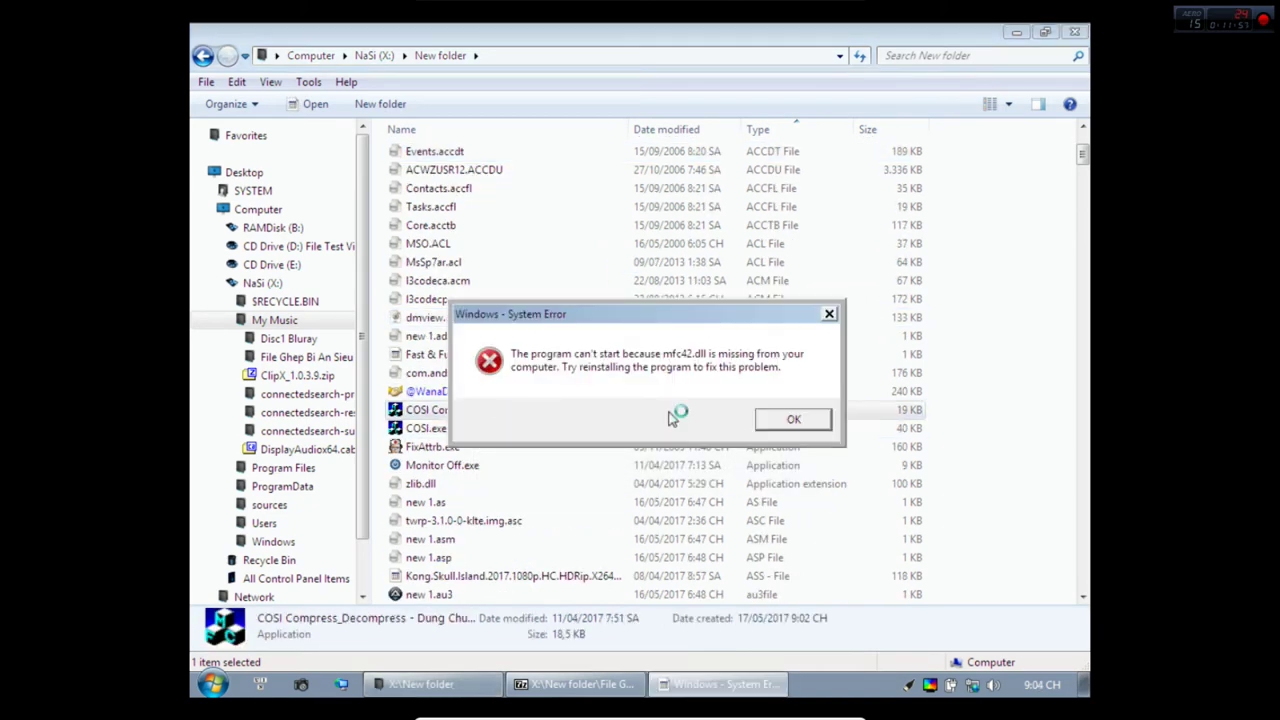
left_click(790, 420)
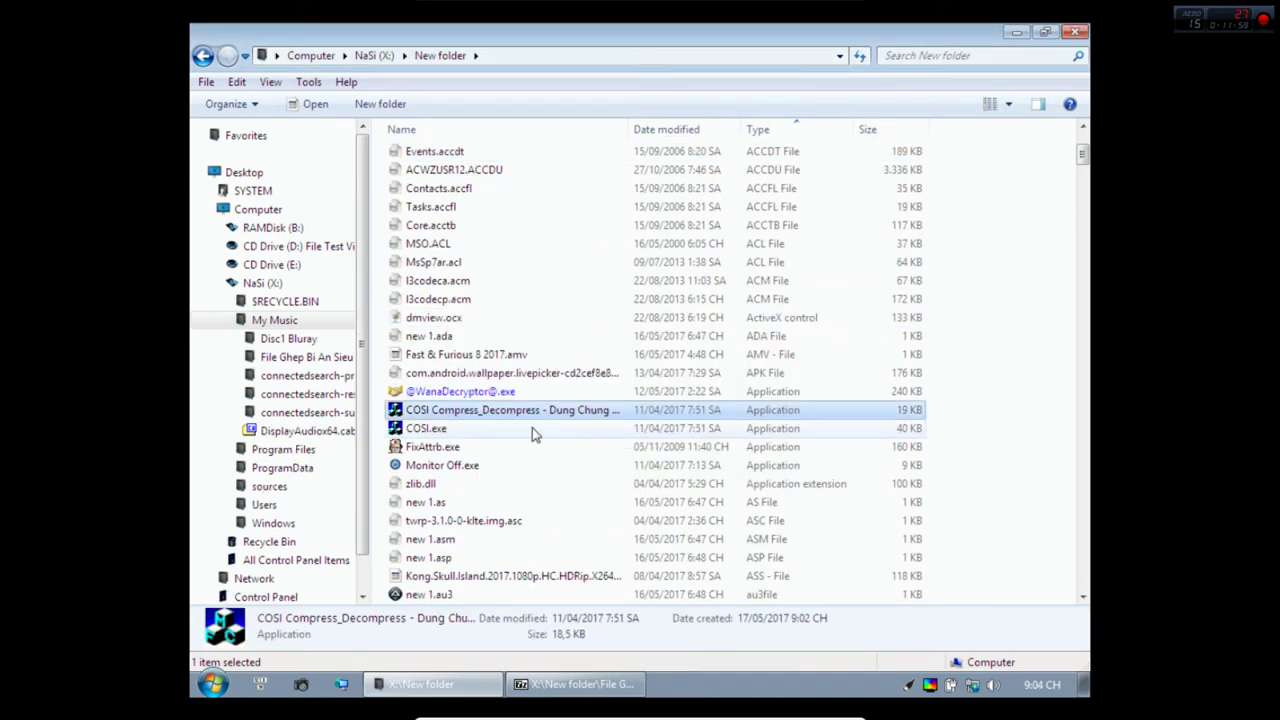
Try to run COSI.exe and FixAttrb.exe in New folder, dismissing the errors.
scroll(532, 430, "down", 1)
double_click(432, 356)
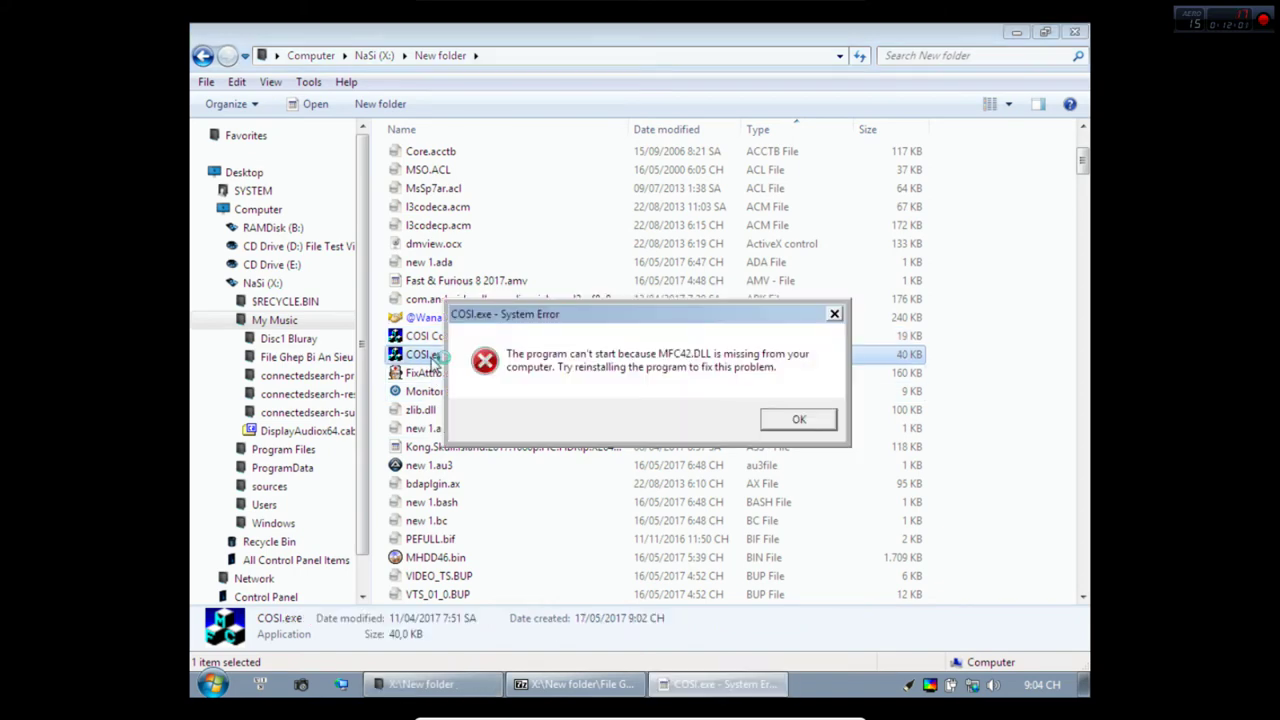
left_click(799, 419)
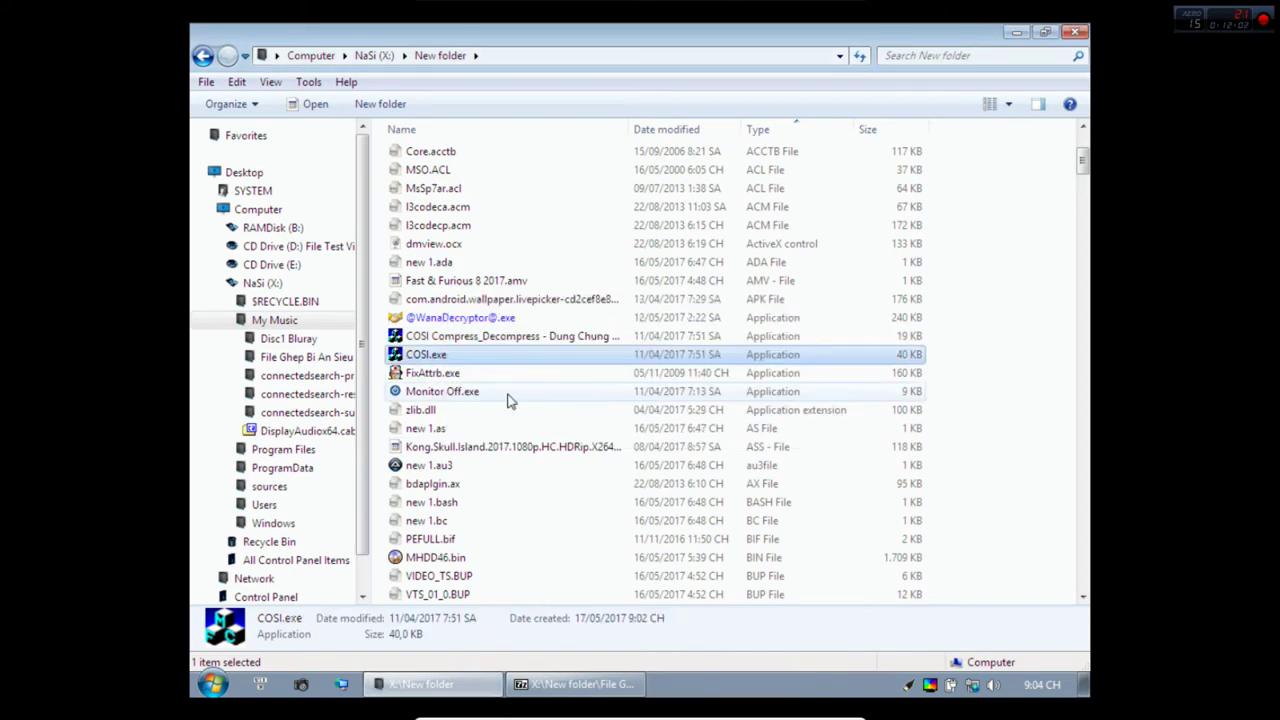
double_click(428, 372)
key("Return")
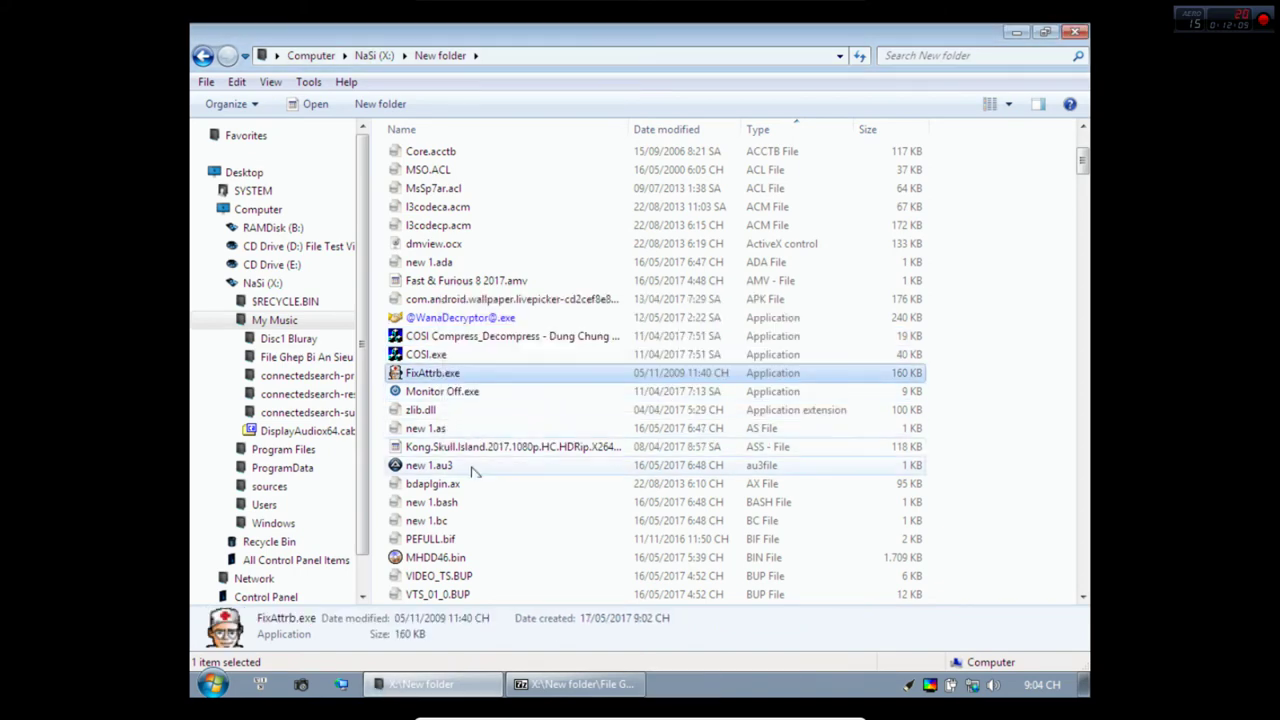
Open DisplayAudiox64.cab in the archive manager and MHDD46.bin in UltraISO, returning to the file list after each.
scroll(476, 470, "down", 2)
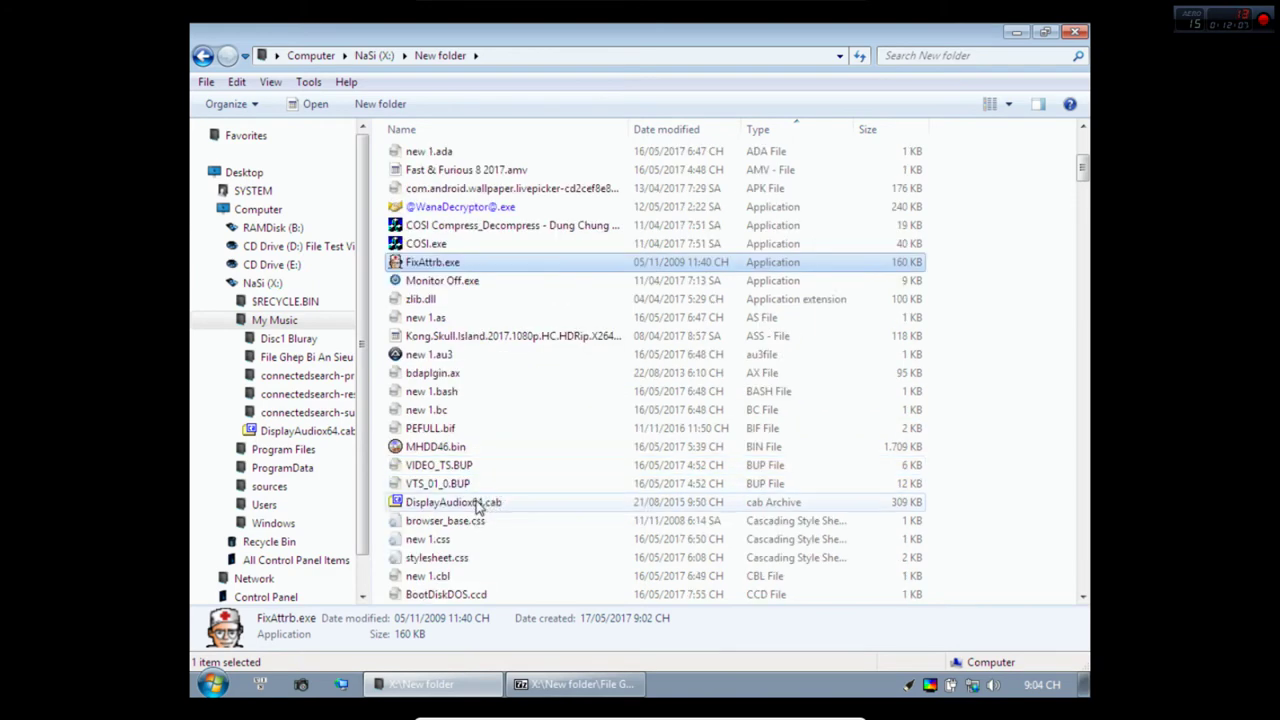
double_click(479, 503)
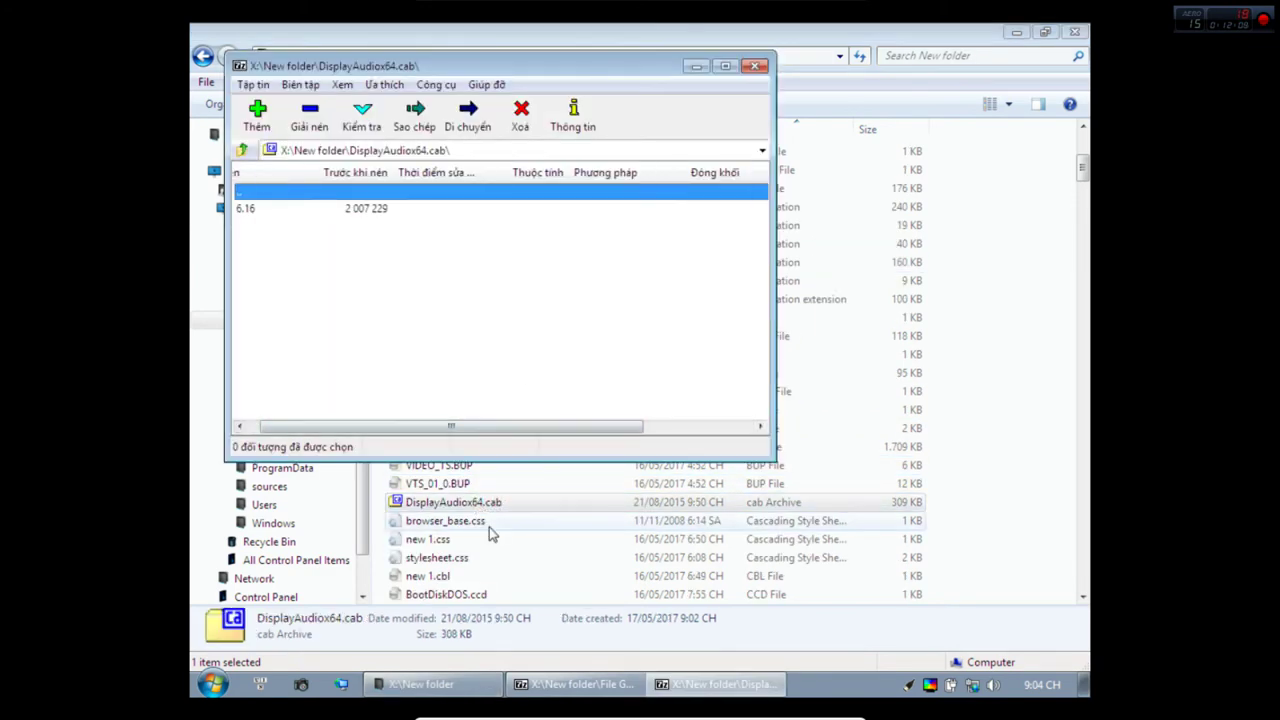
left_click(489, 527)
scroll(476, 483, "down", 3)
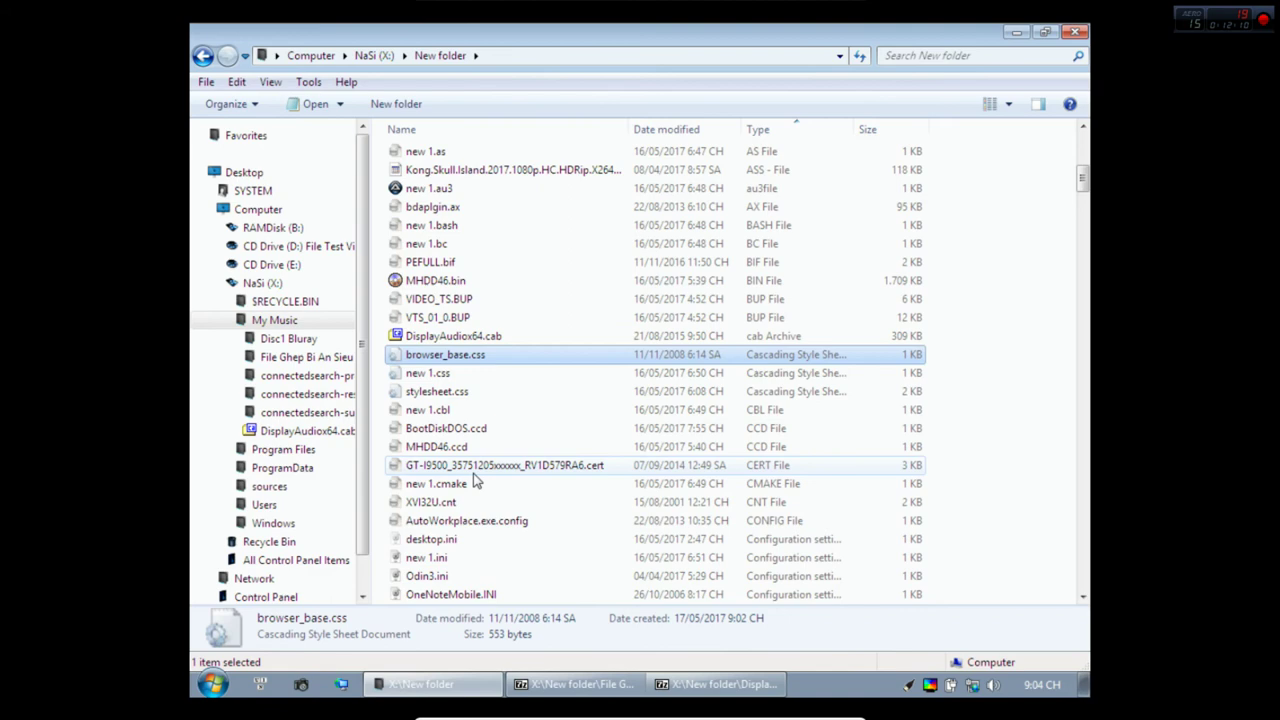
left_click(446, 284)
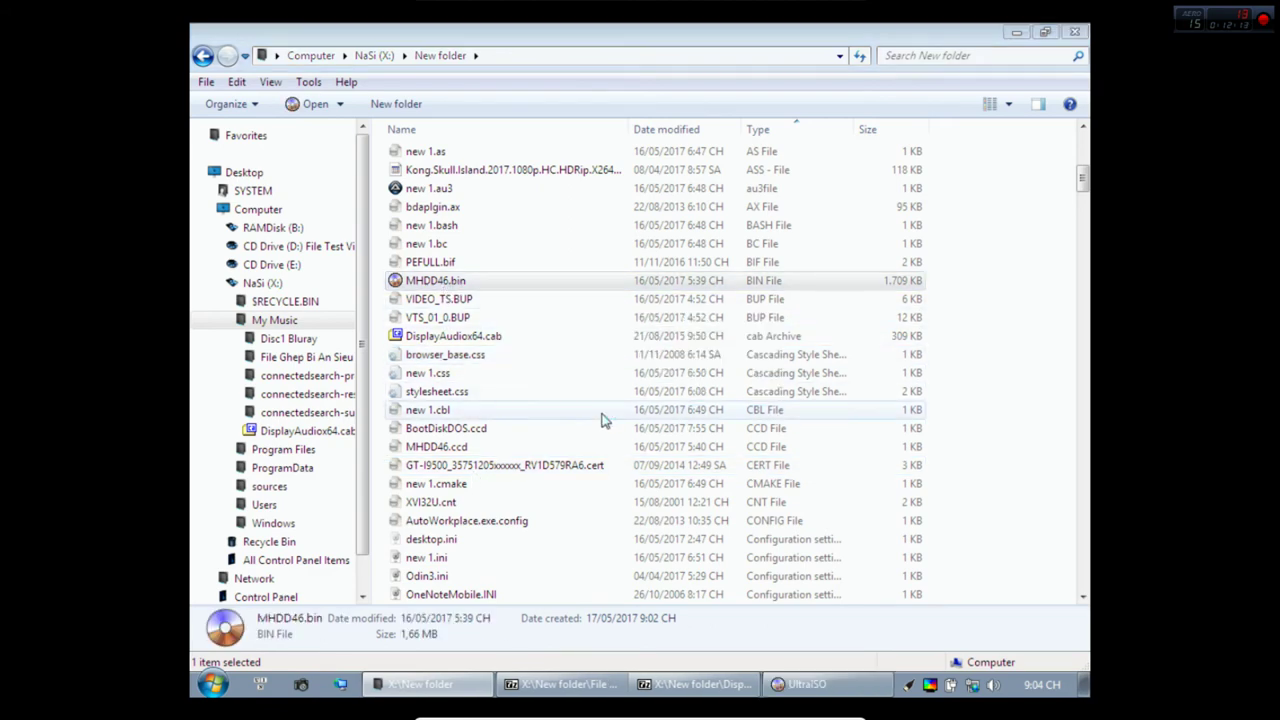
left_click(409, 412)
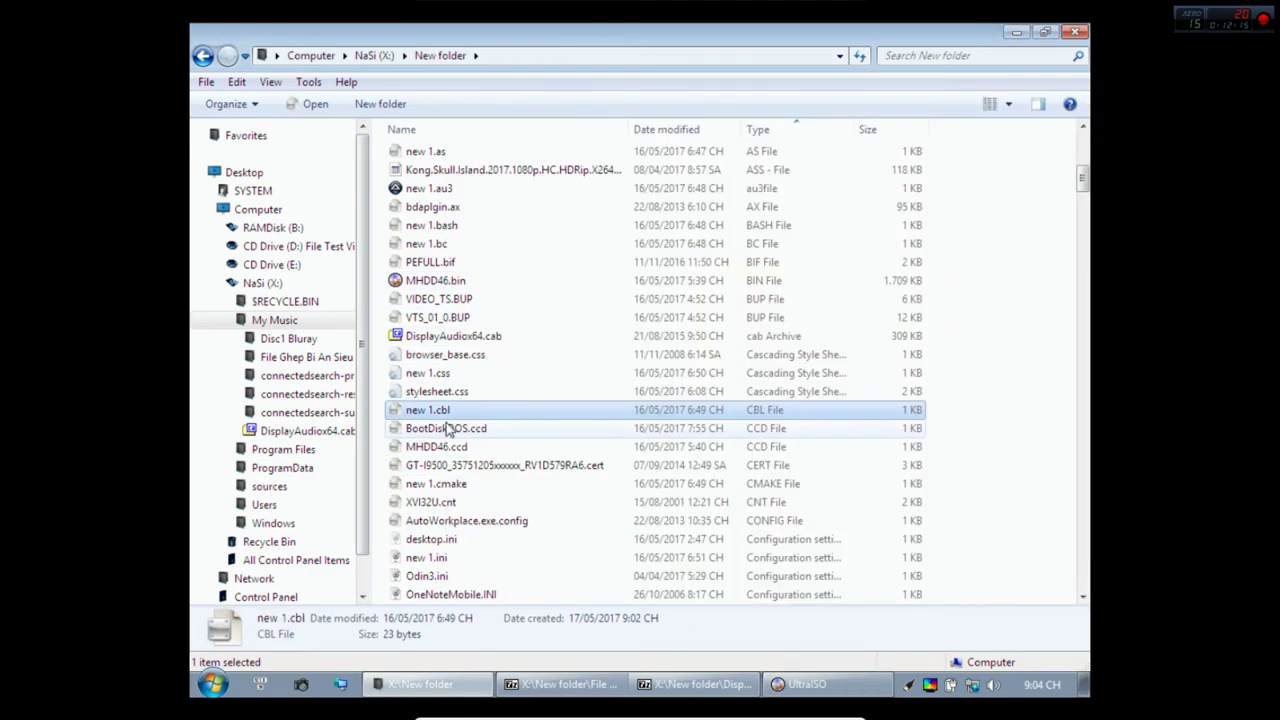
Find Win10.ico among the IrfanView image files, view it, and return to the file list.
scroll(447, 428, "down", 3)
key("Page_Down")
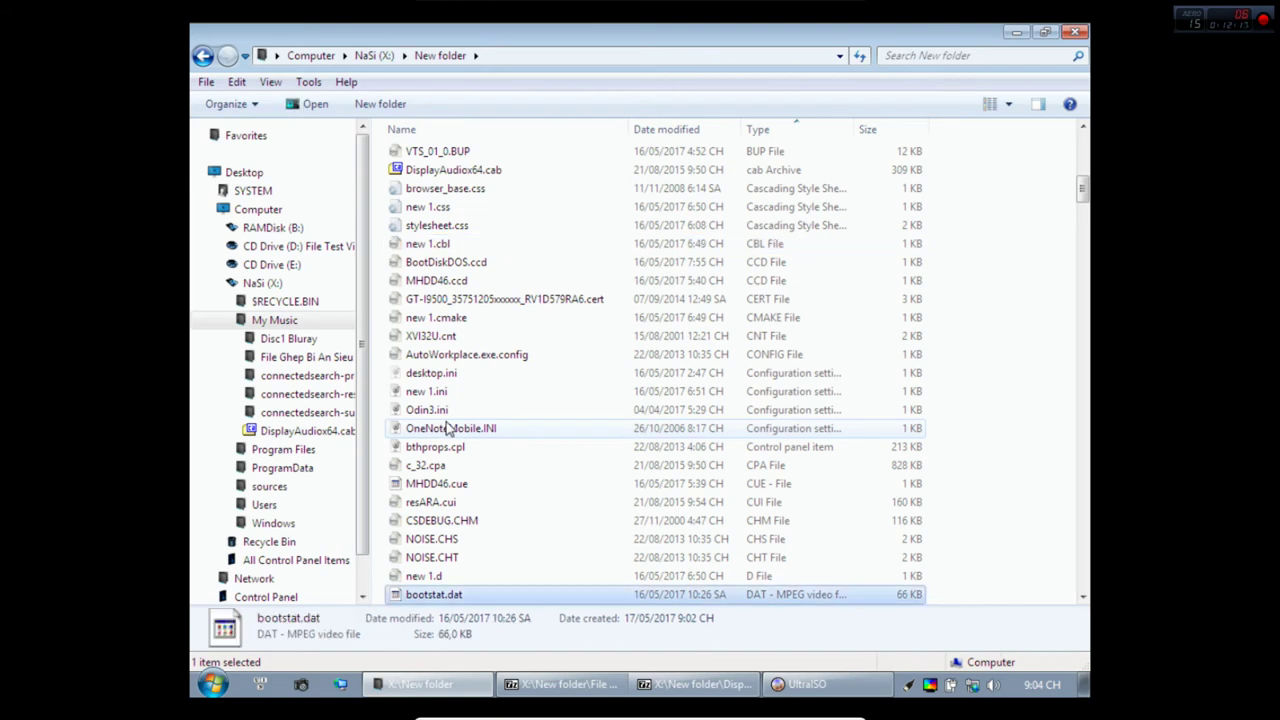
key("Page_Down")
key("Page_Down")
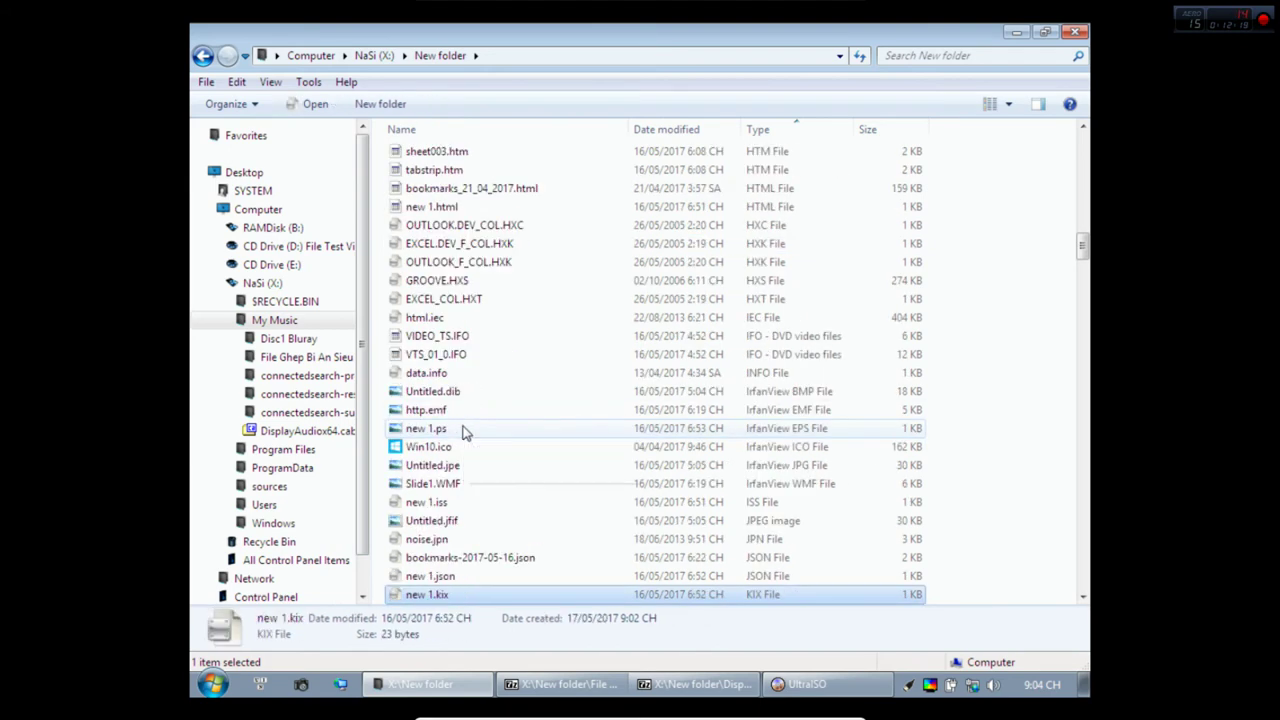
double_click(448, 447)
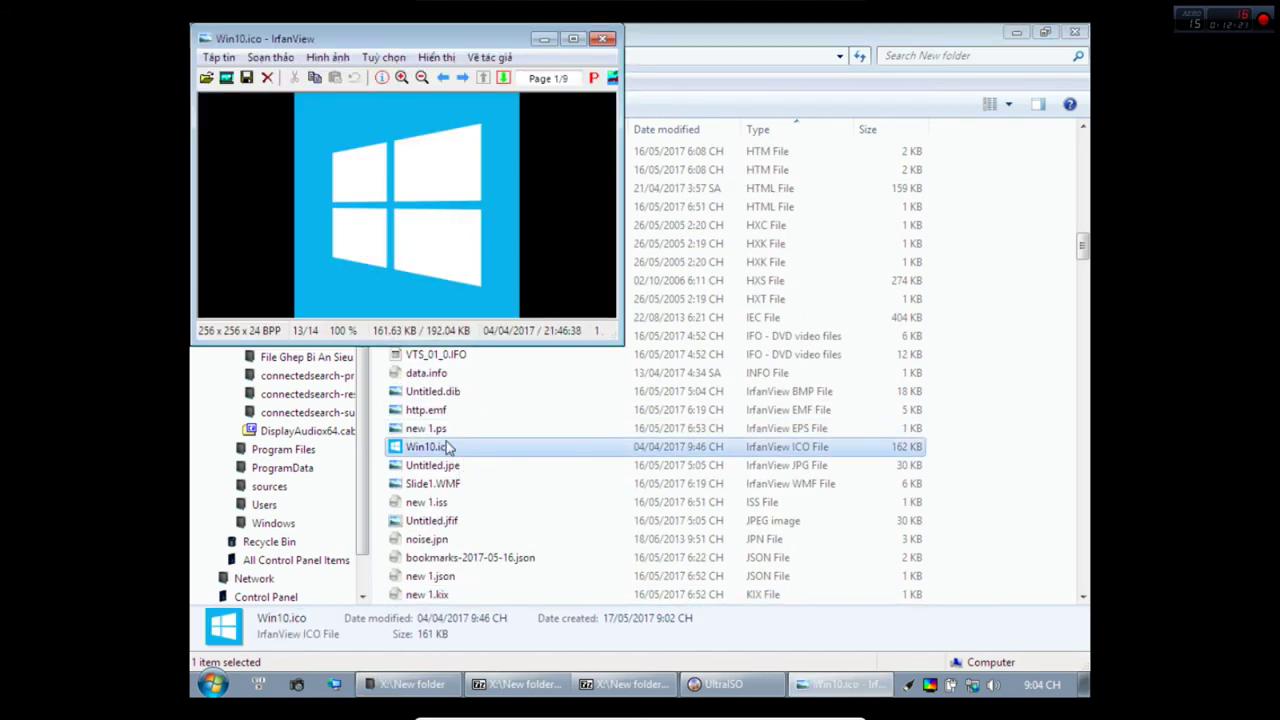
left_click(455, 447)
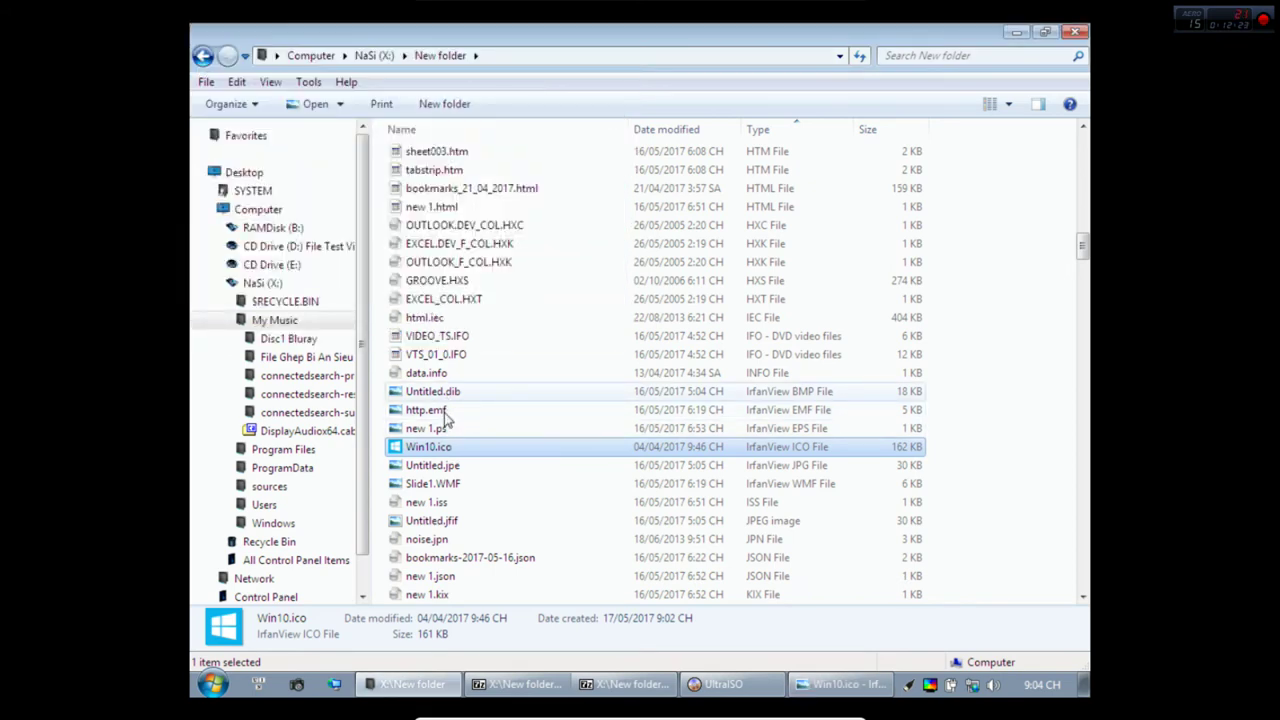
View http.emf and close it, then try to open Untitled.jfif and dismiss the error.
double_click(445, 411)
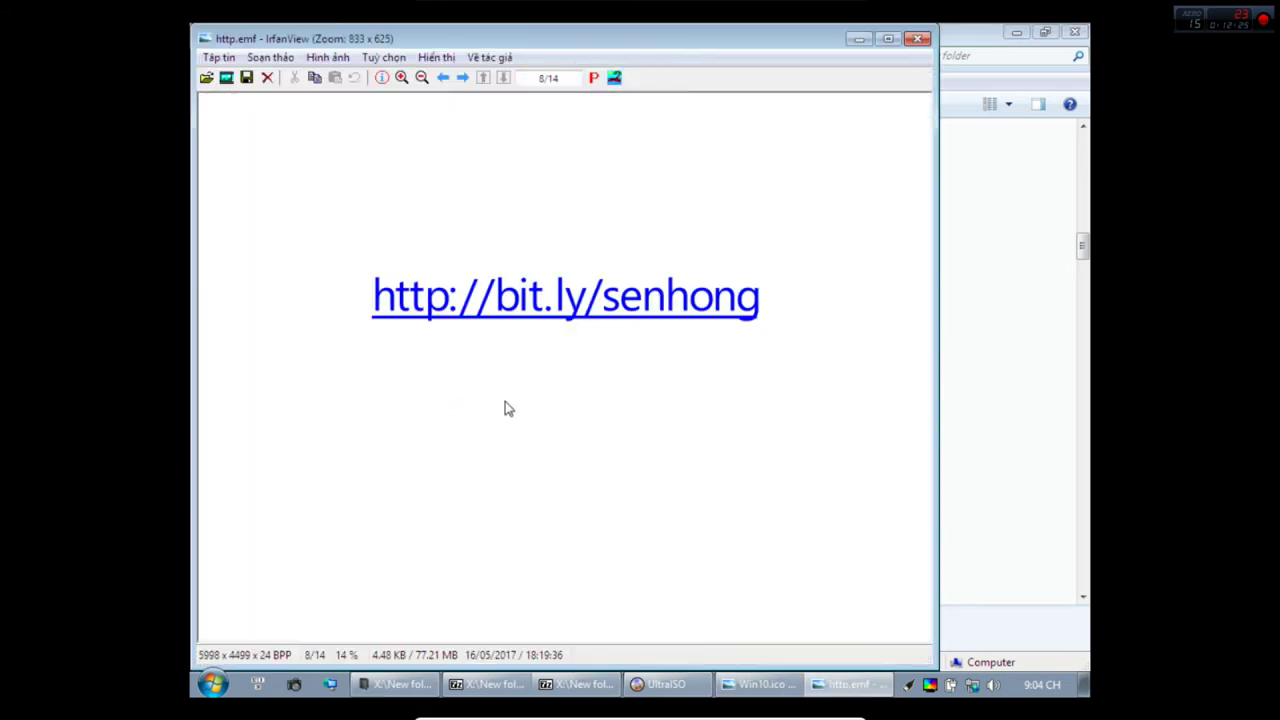
left_click(920, 40)
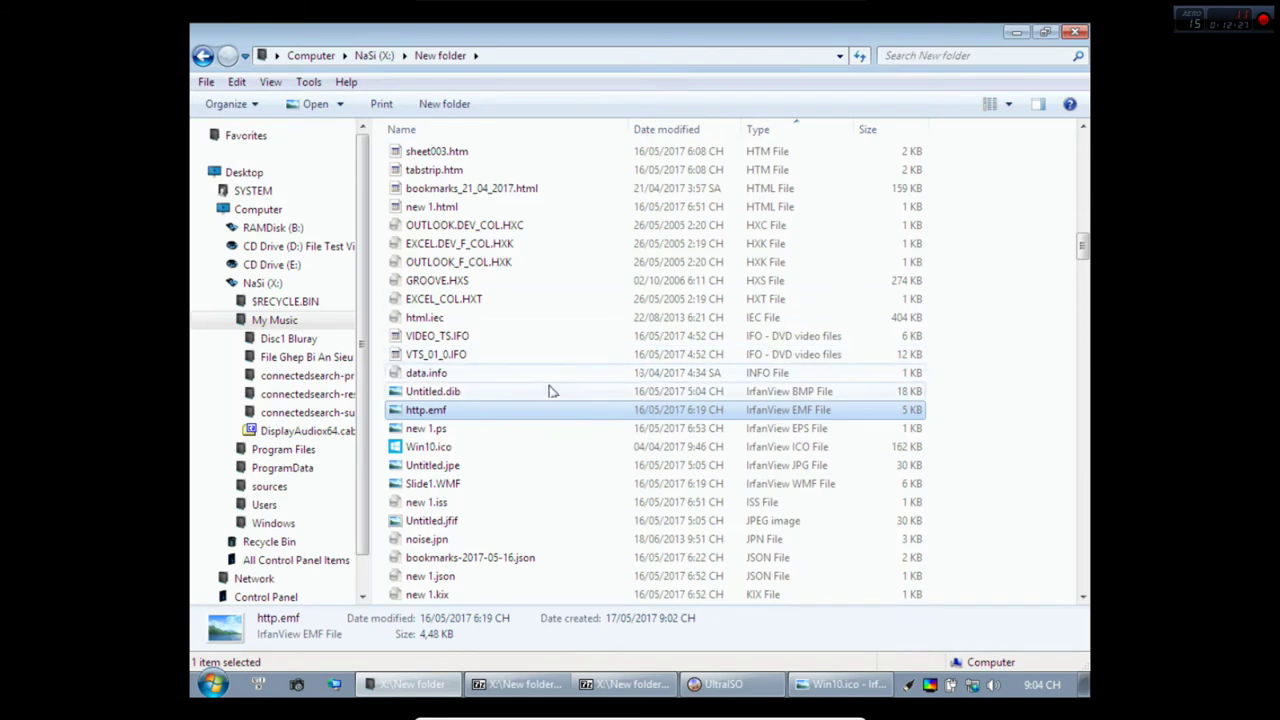
double_click(462, 521)
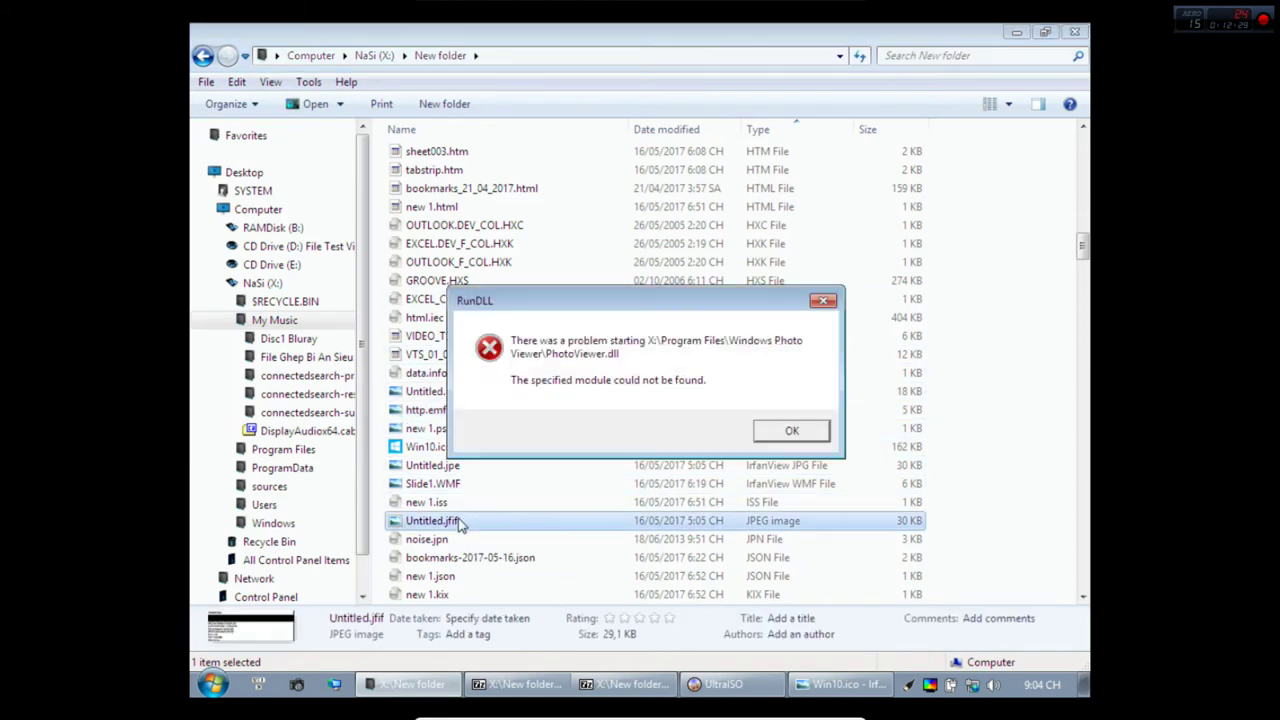
left_click(792, 430)
Try to open the perfmon.msc and comexp.msc consoles, dismissing the errors.
scroll(788, 432, "down", 6)
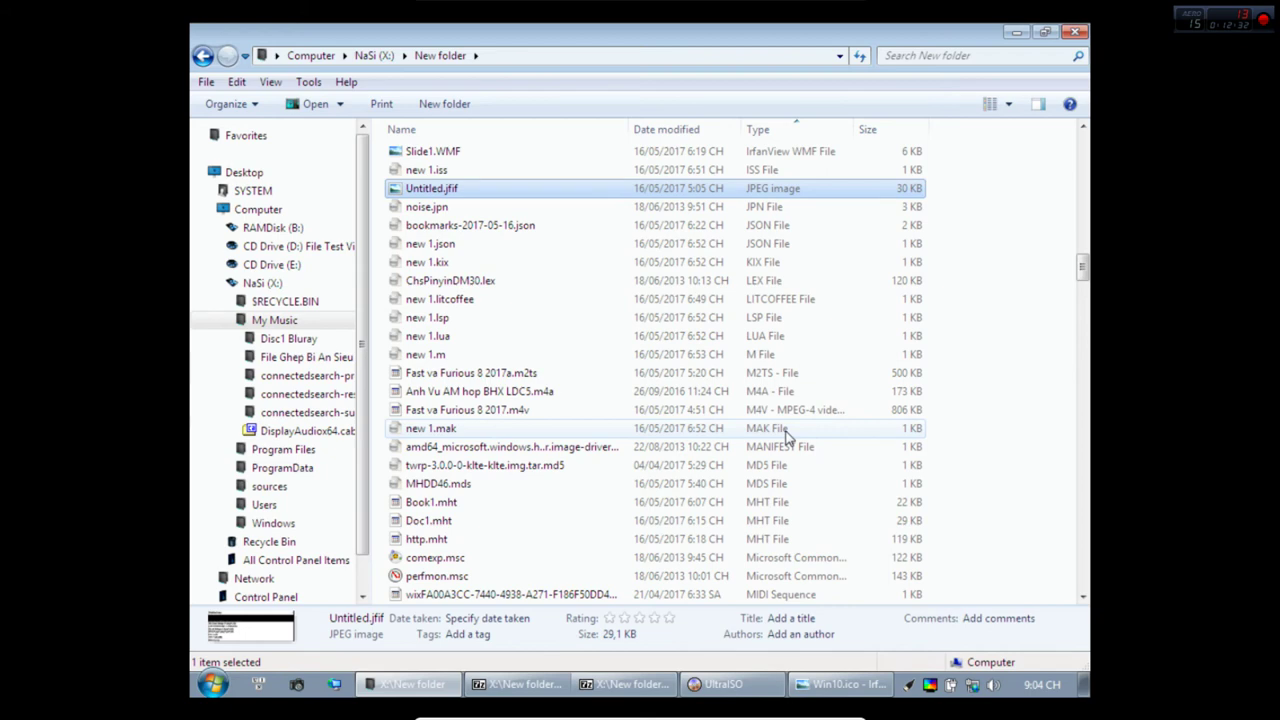
double_click(446, 579)
key("Return")
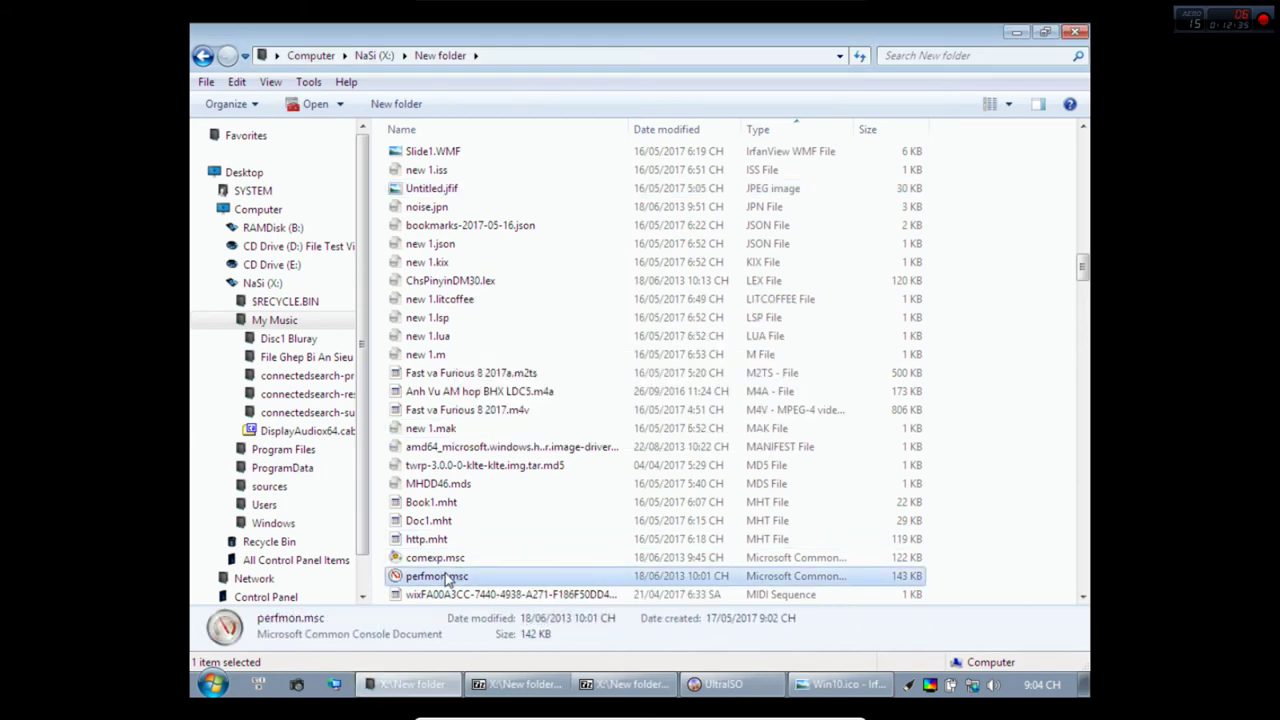
double_click(445, 562)
key("Return")
Merge Office 2003_Office2010.reg into the registry and confirm the prompts.
scroll(445, 560, "down", 5)
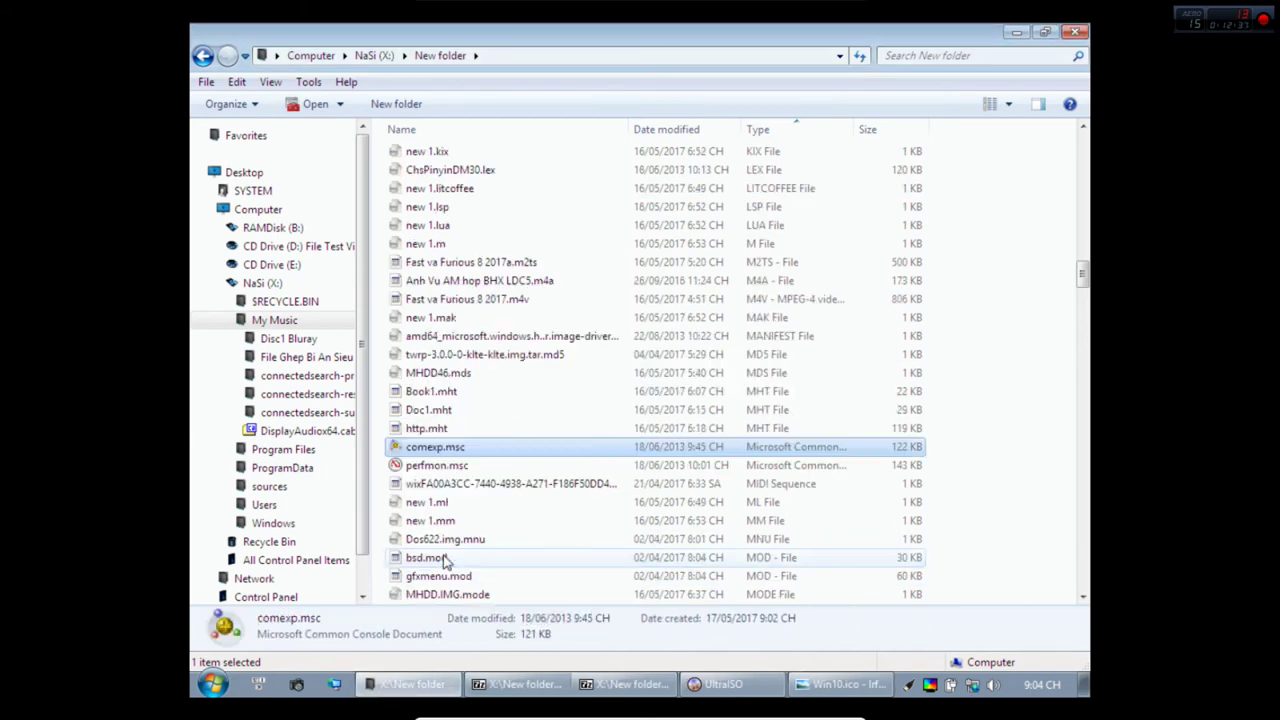
type("ms")
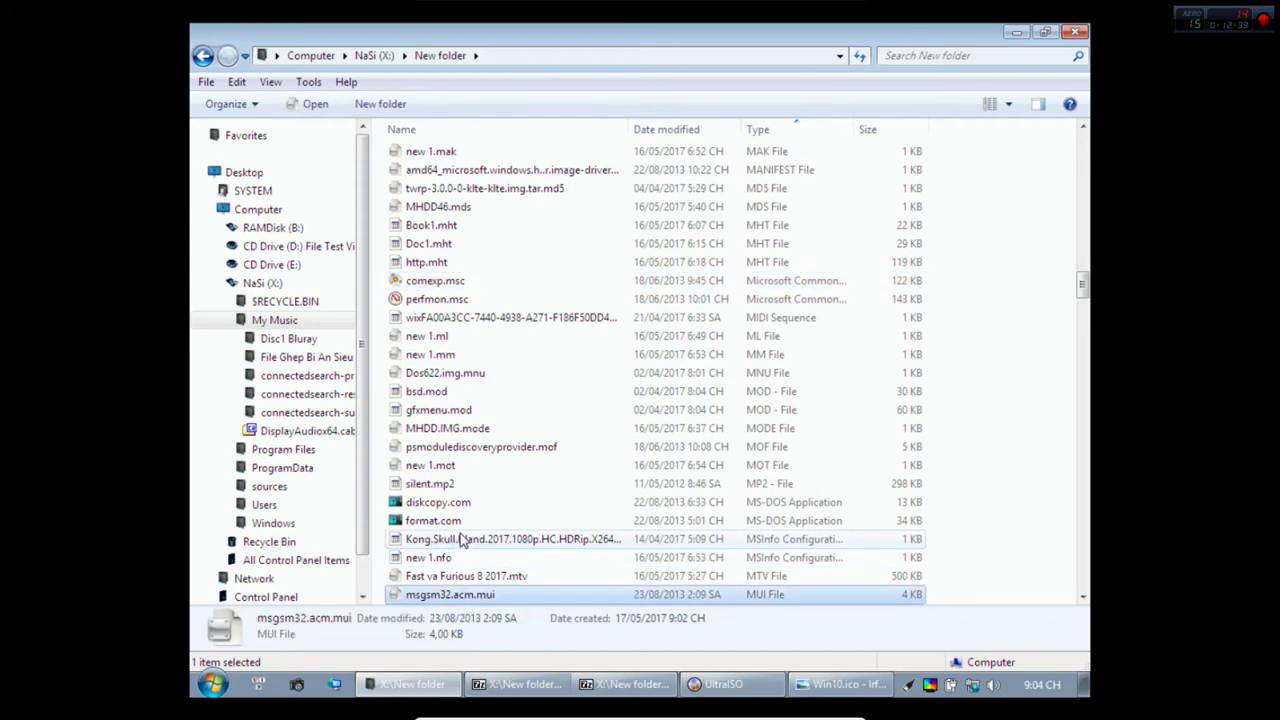
key("Page_Down")
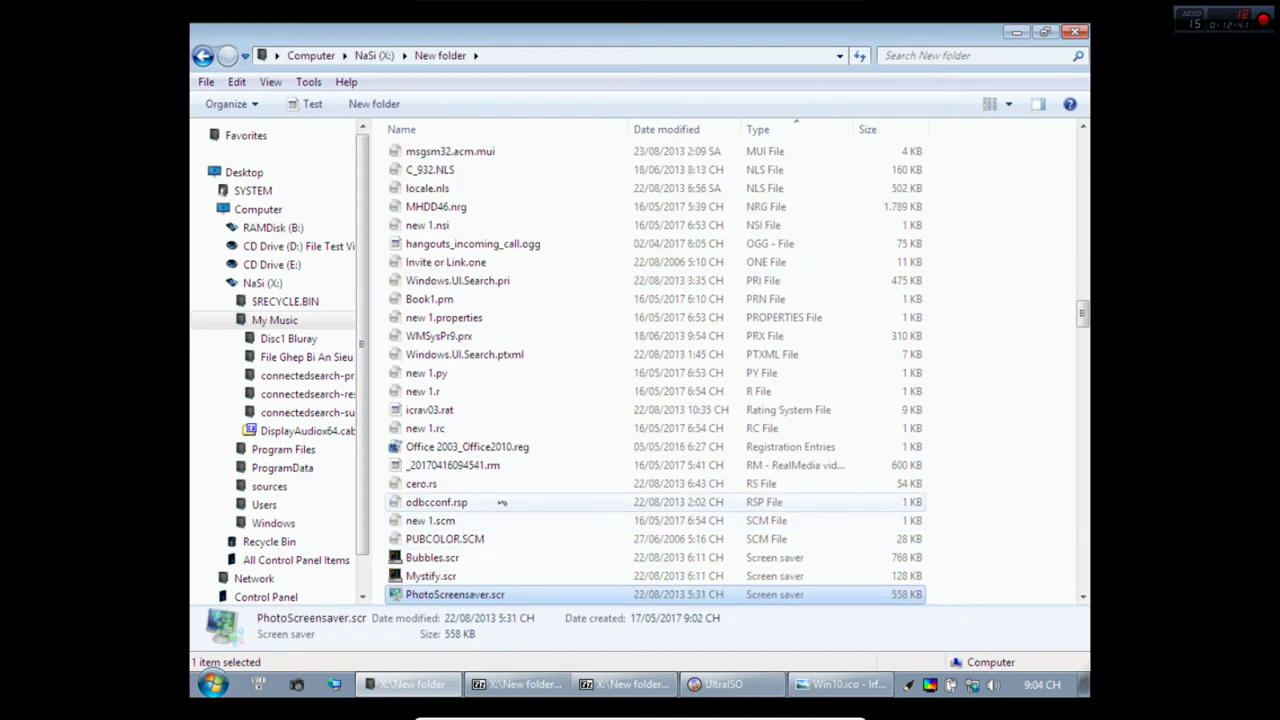
double_click(520, 452)
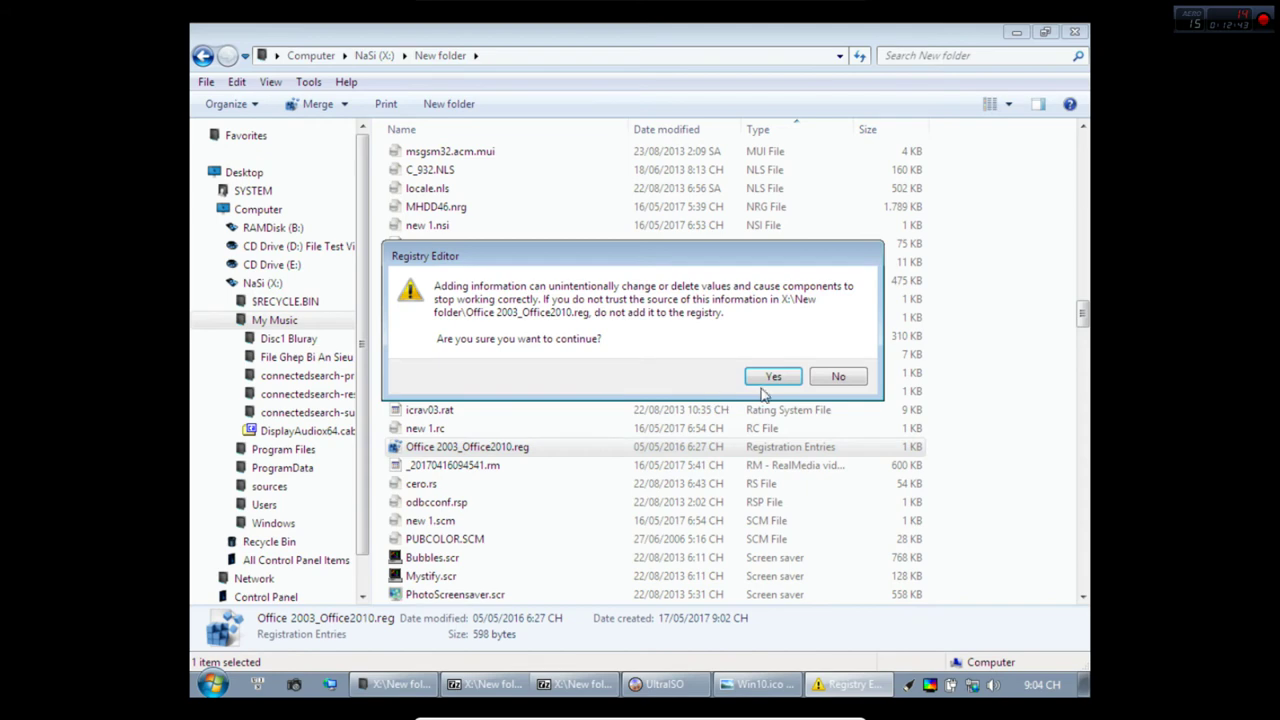
left_click(770, 379)
left_click(830, 362)
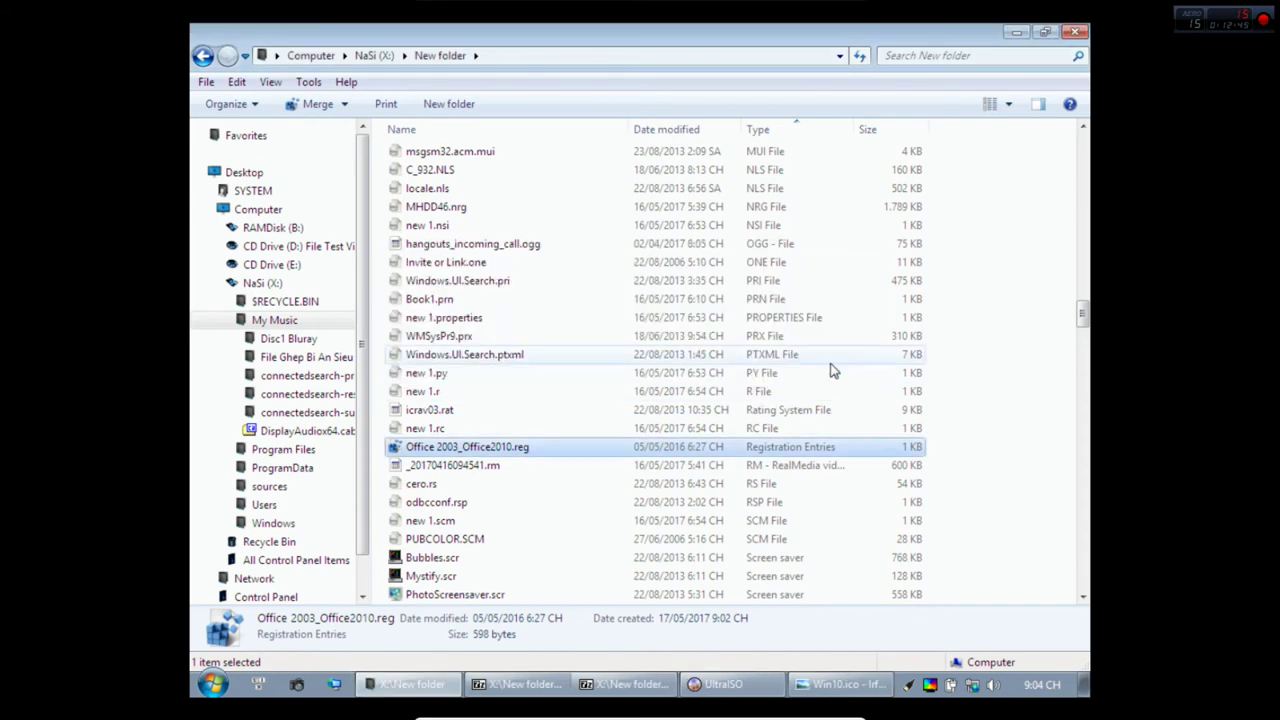
Open Theme1.lst from the text documents to check that it is readable, and close it.
key("Page_Down")
key("Page_Down")
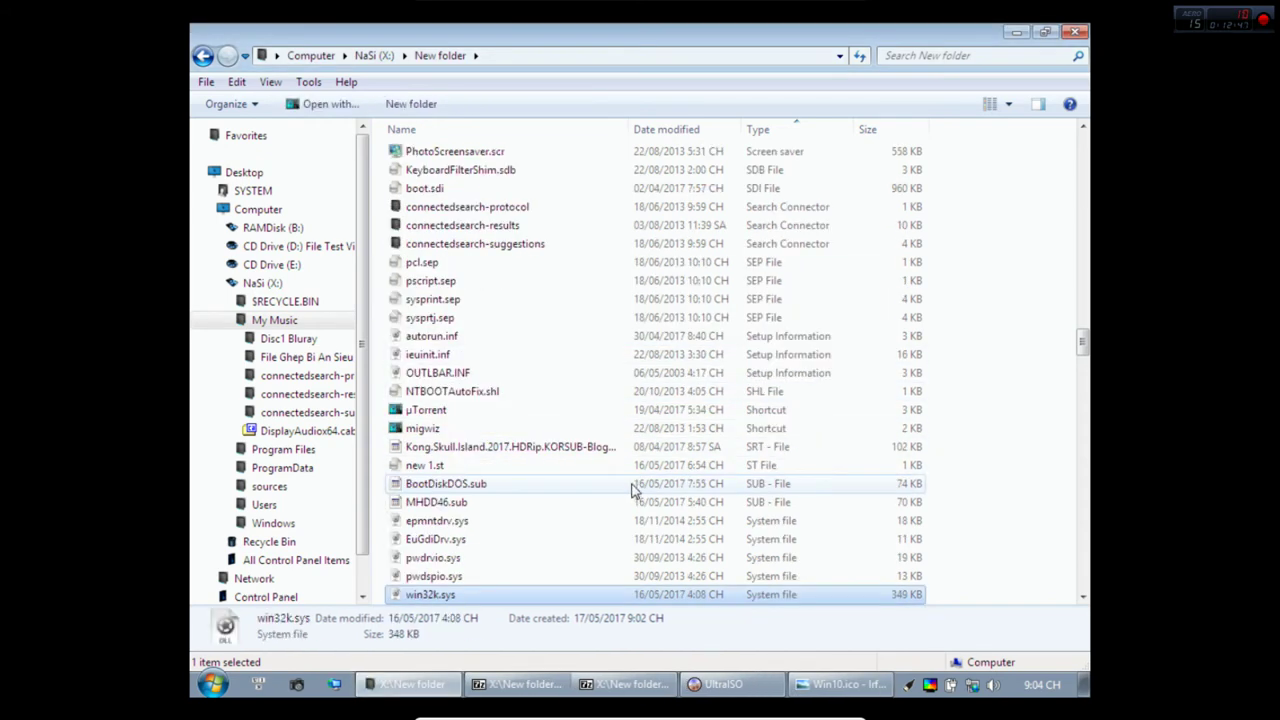
key("Page_Down")
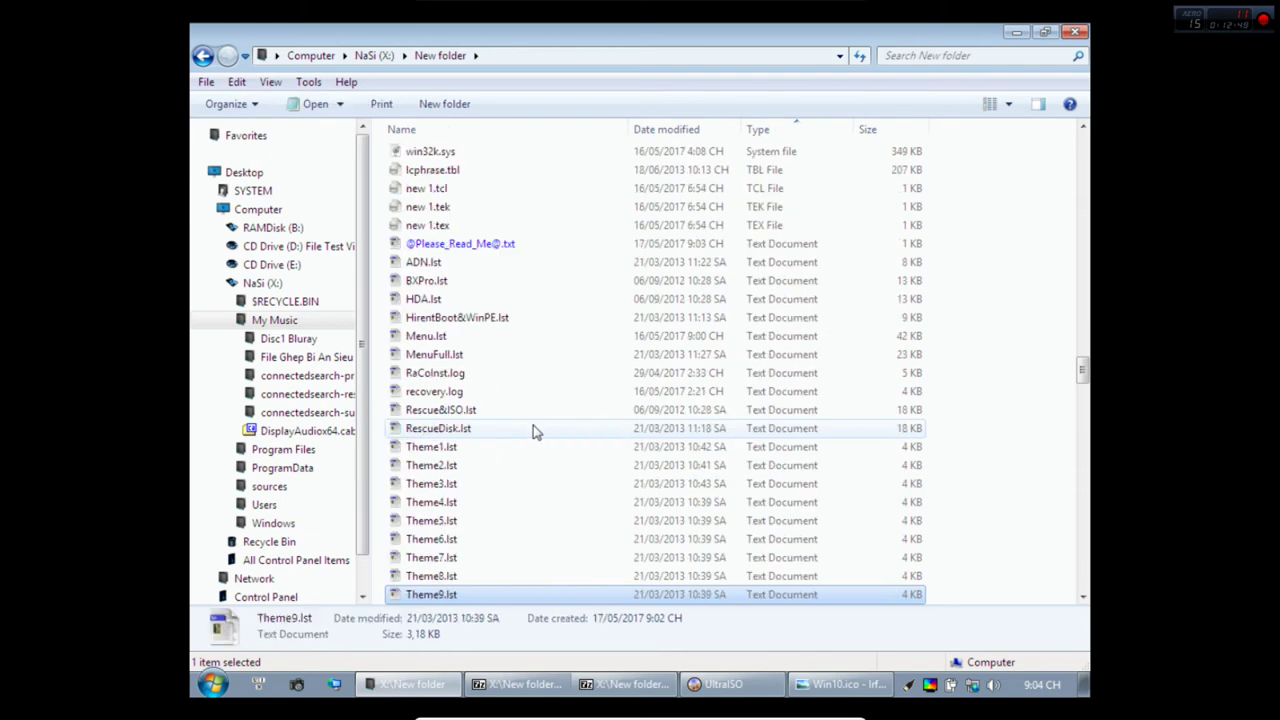
double_click(457, 452)
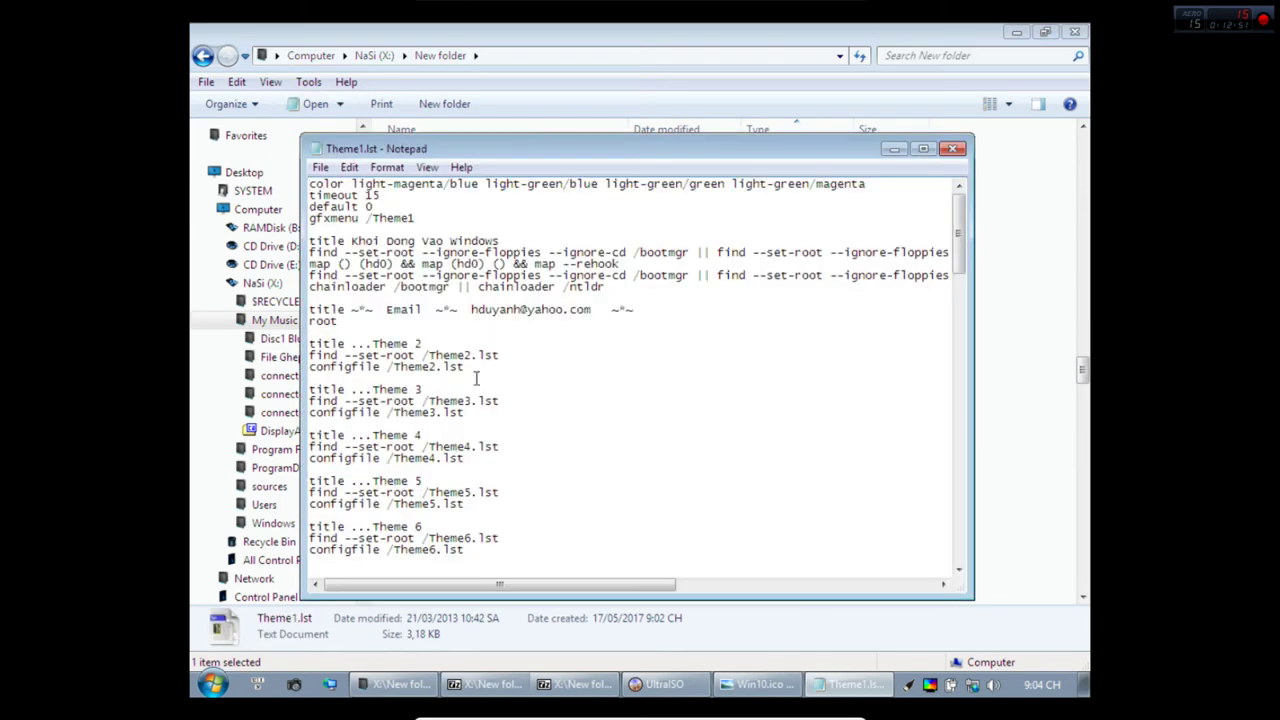
left_click(953, 150)
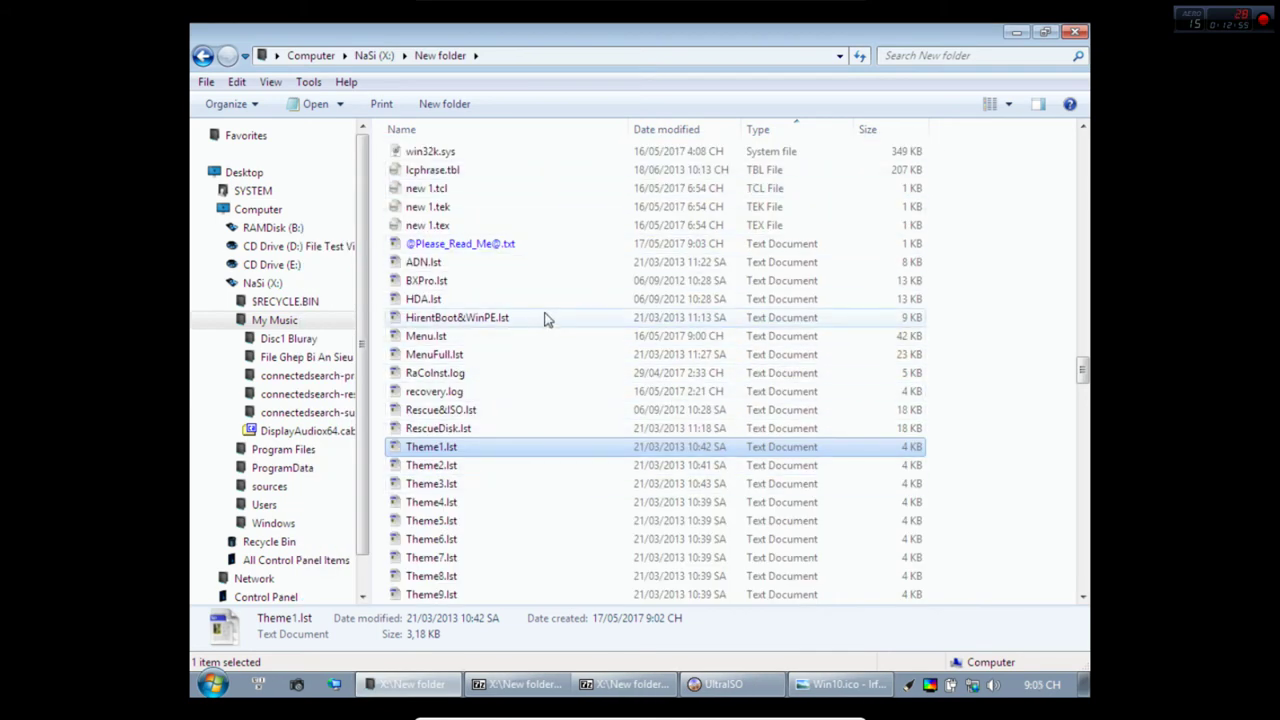
double_click(497, 245)
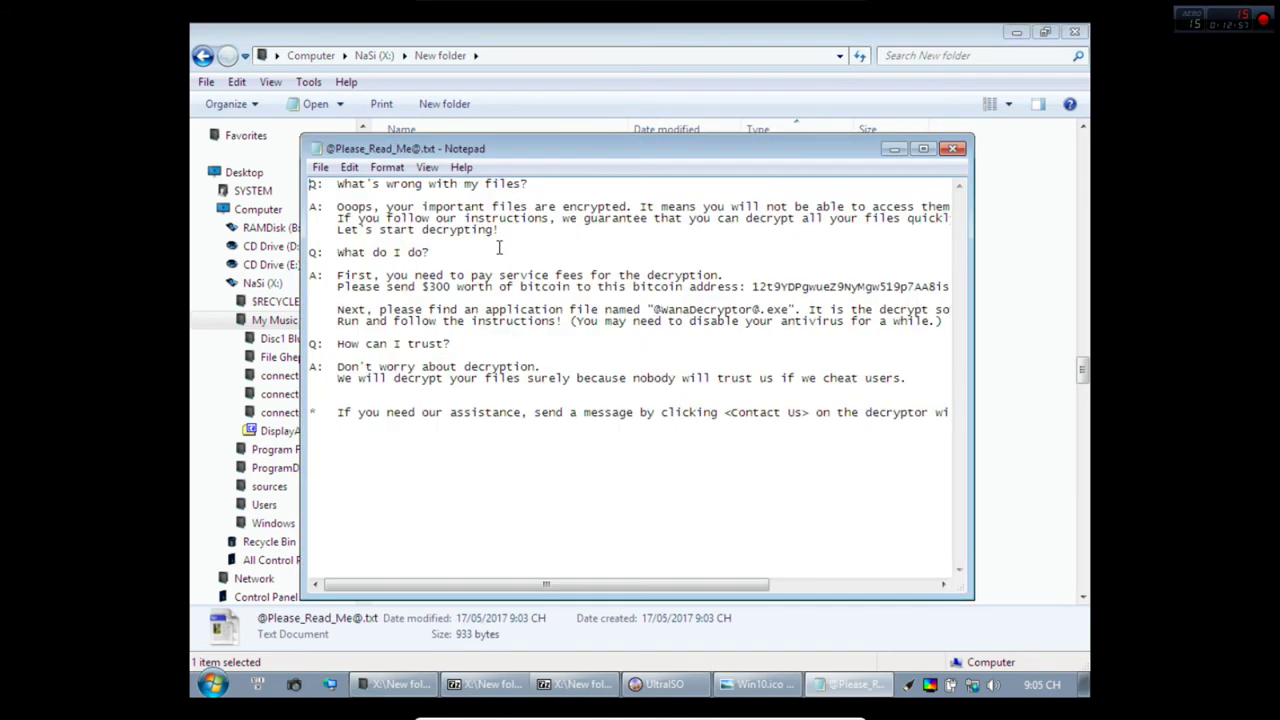
left_click(925, 151)
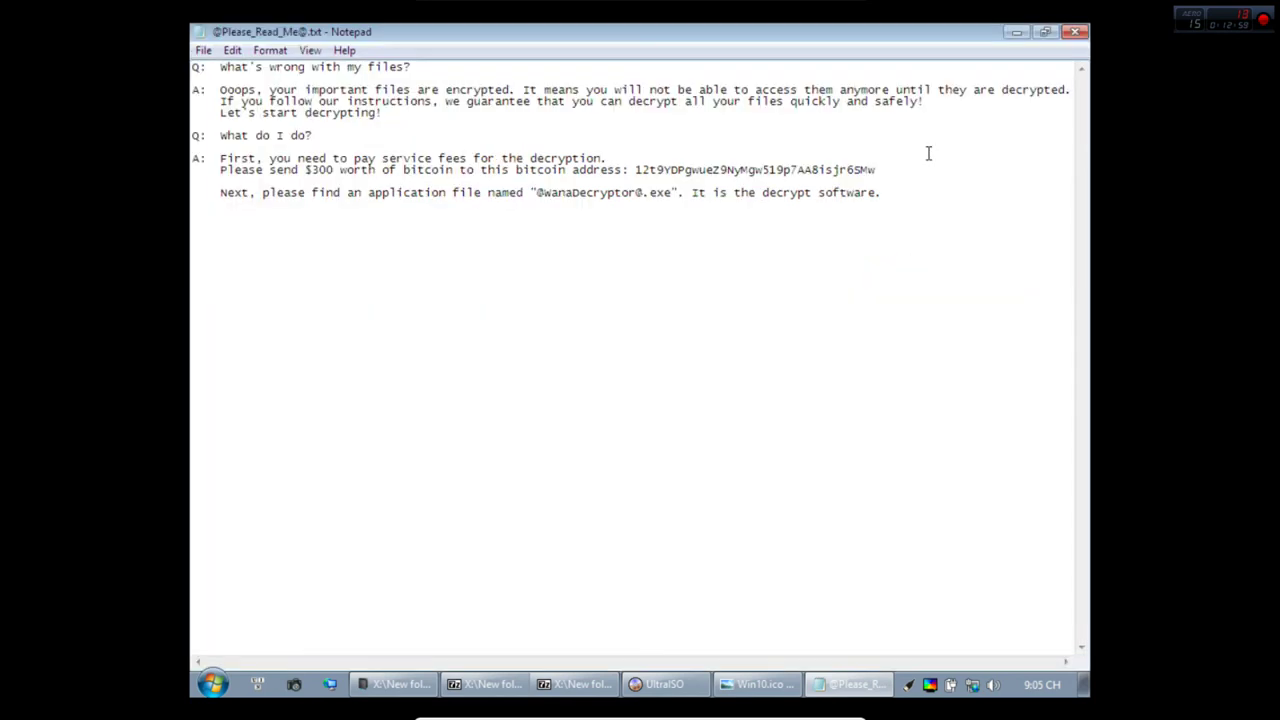
left_click(1075, 34)
Try to open new 1.vhd and dismiss the error, then view the contents of TTPQ.wim and close it.
key("Page_Down")
key("Page_Down")
key("Page_Down")
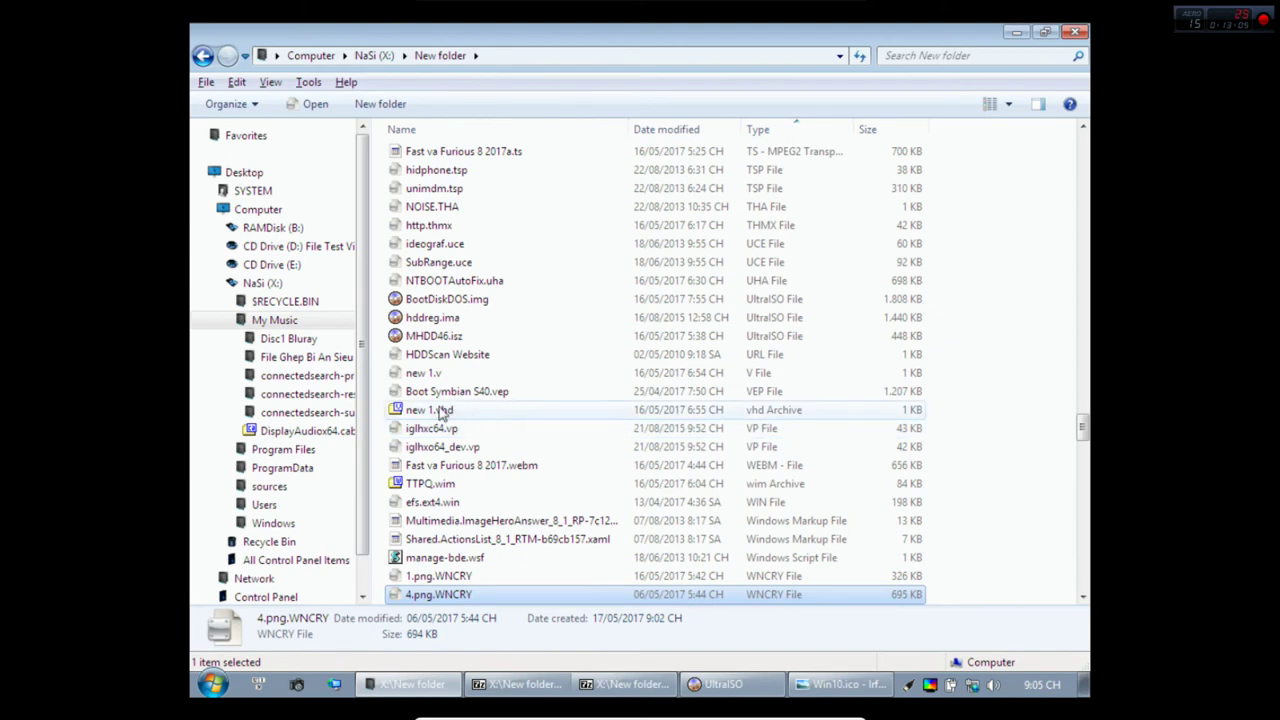
double_click(443, 412)
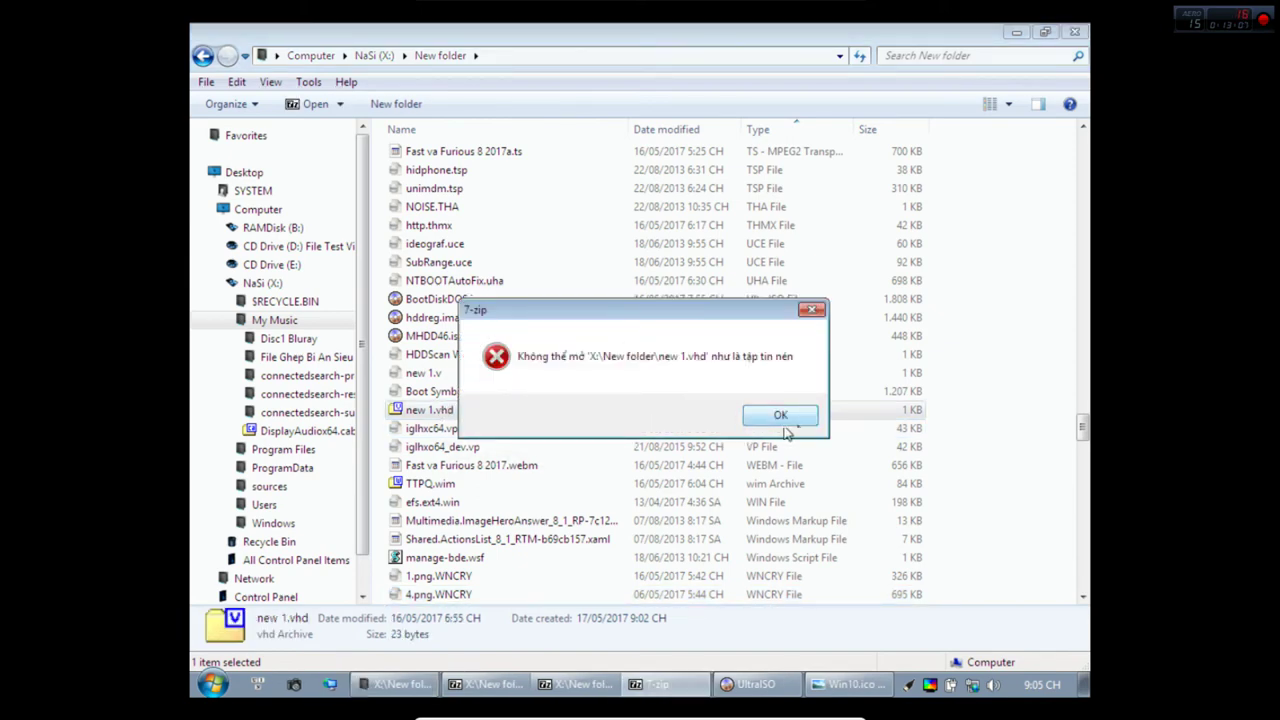
left_click(781, 416)
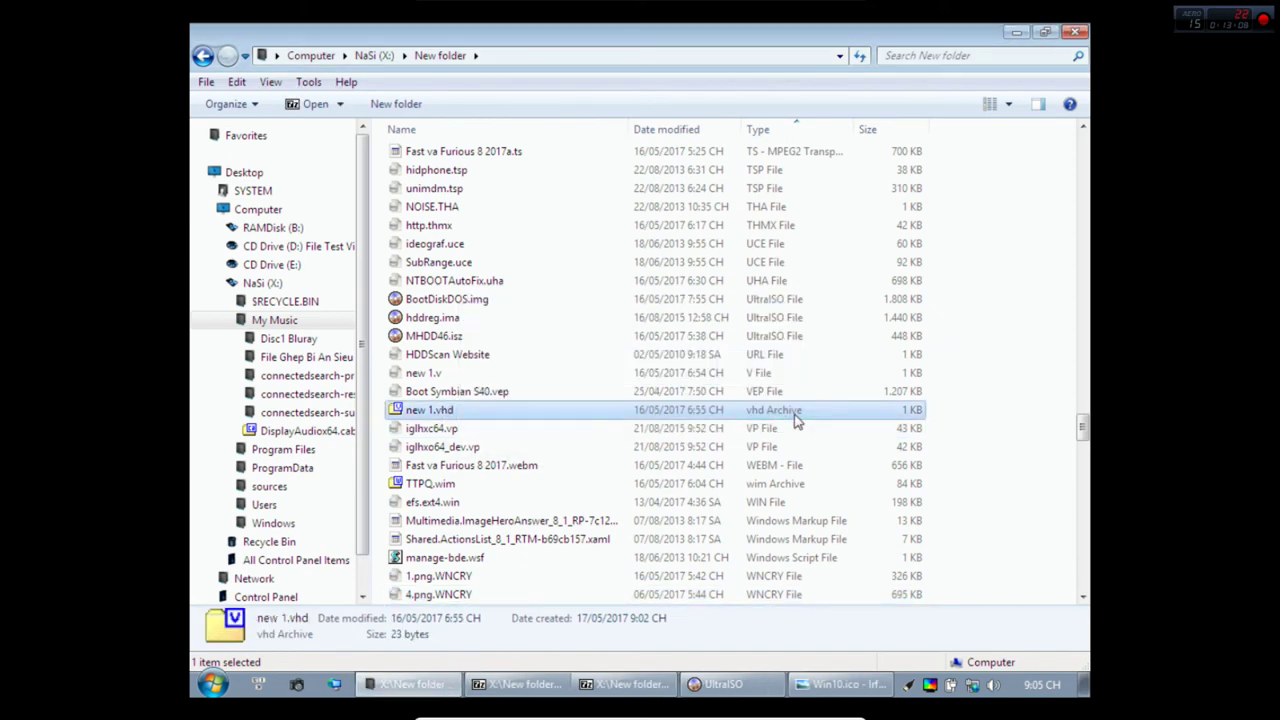
double_click(453, 484)
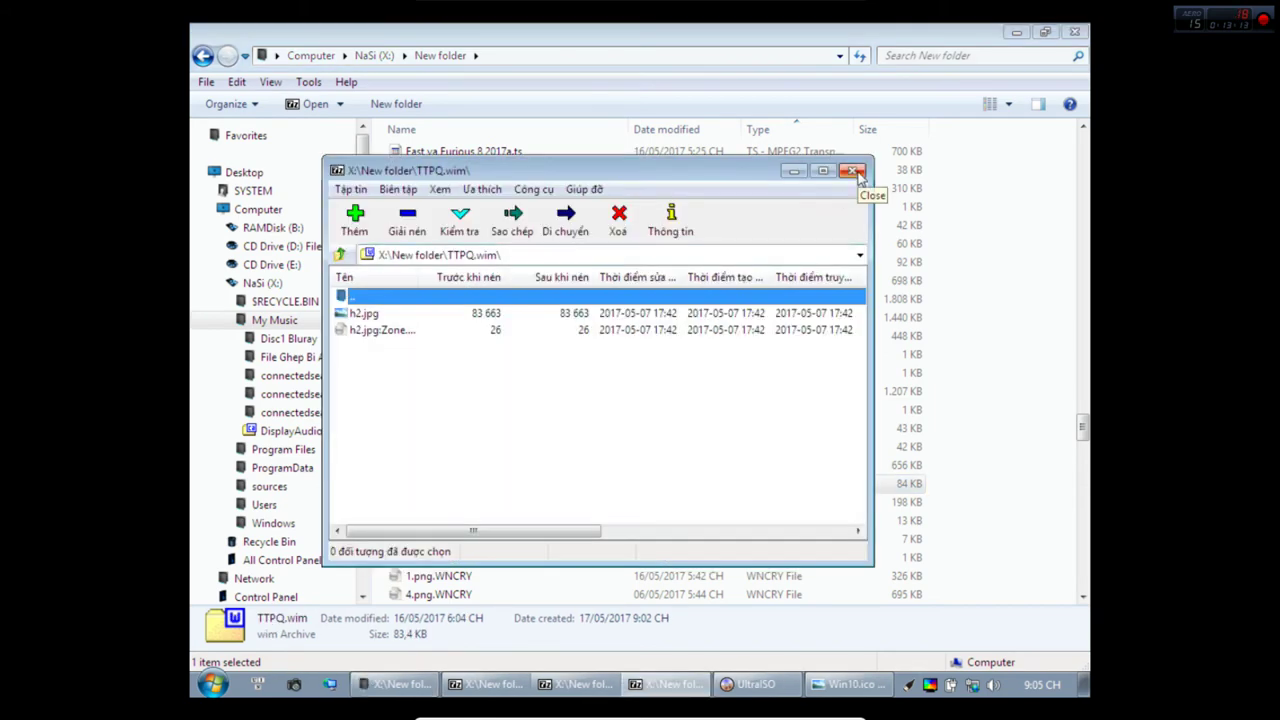
left_click(853, 172)
Examine the WNCRY files at the end of the type-sorted list to see which file formats were encrypted.
key("End")
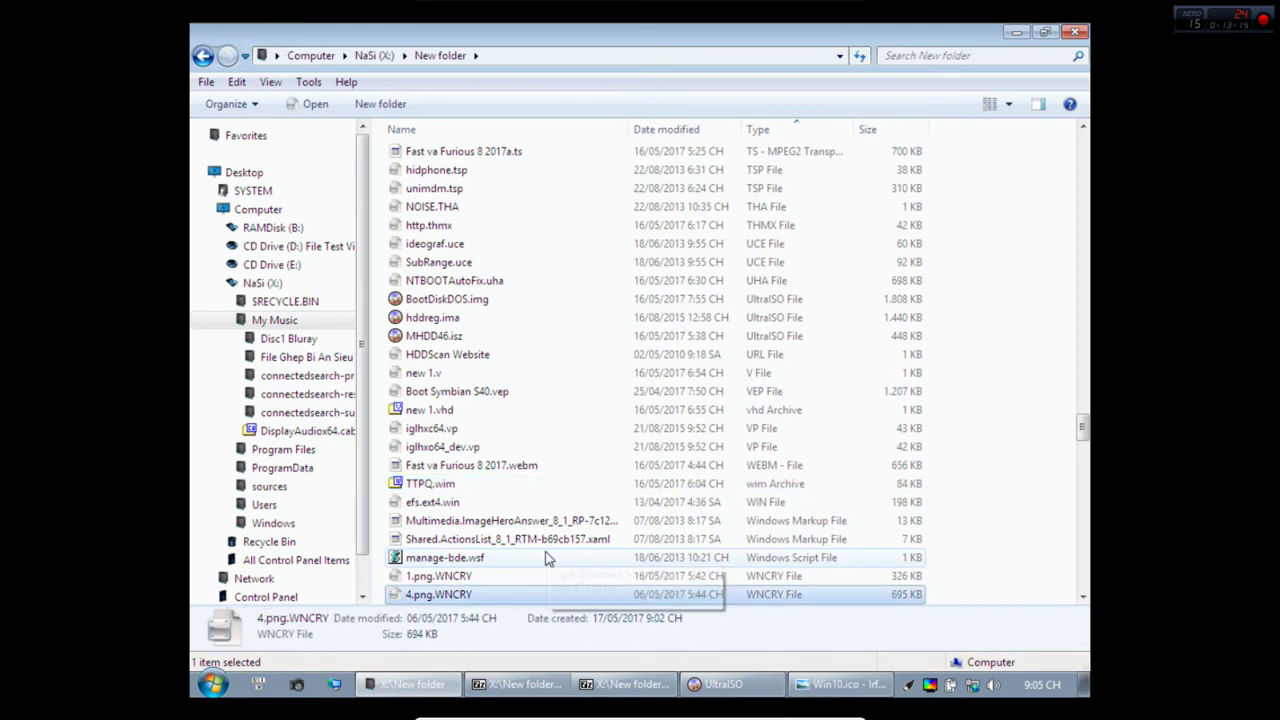
key("Page_Down")
key("Page_Down")
key("Page_Down")
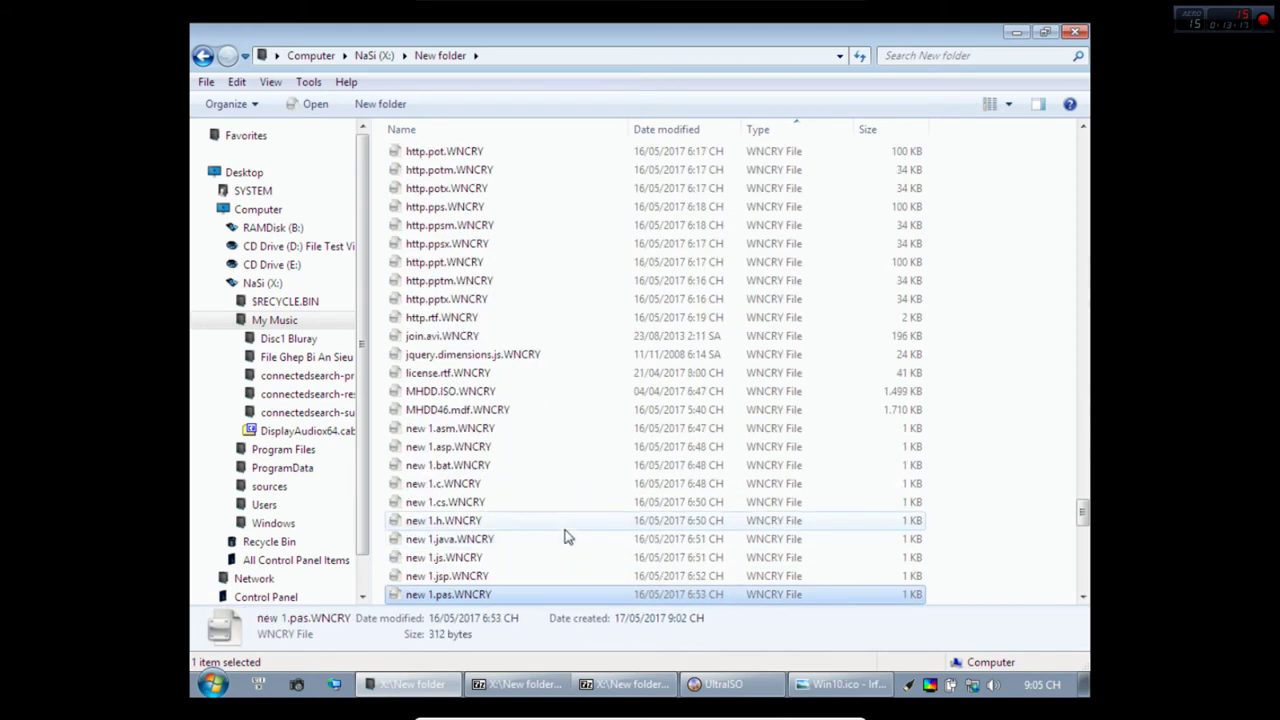
key("Page_Down")
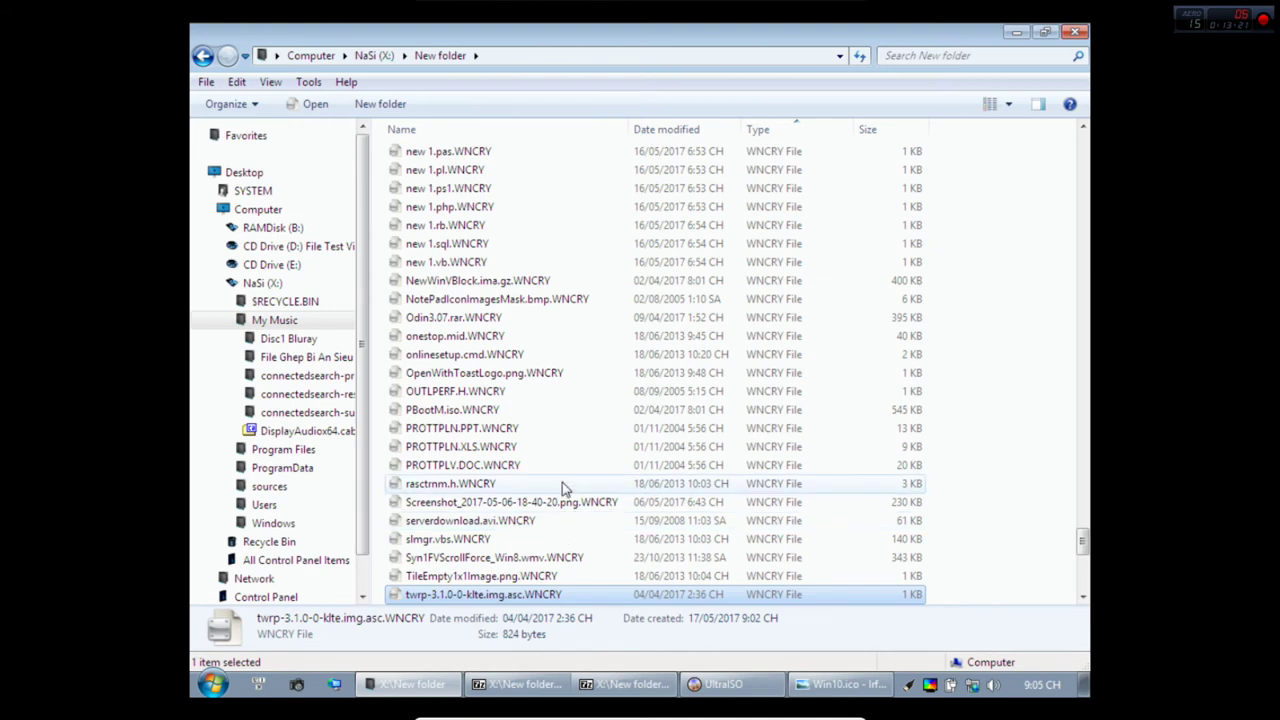
Try to open Untitled-3.jpg.WNCRY as a 7-Zip archive and dismiss the error.
key("Page_Down")
key("Page_Down")
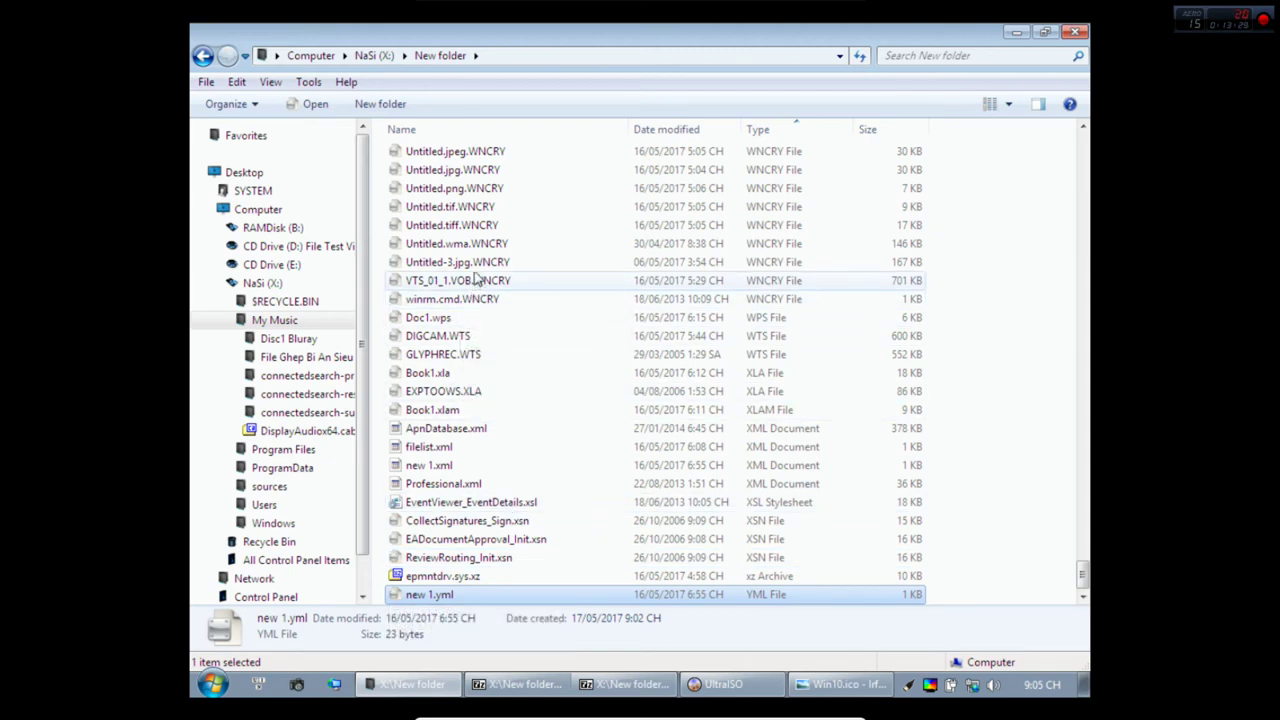
left_click(476, 264)
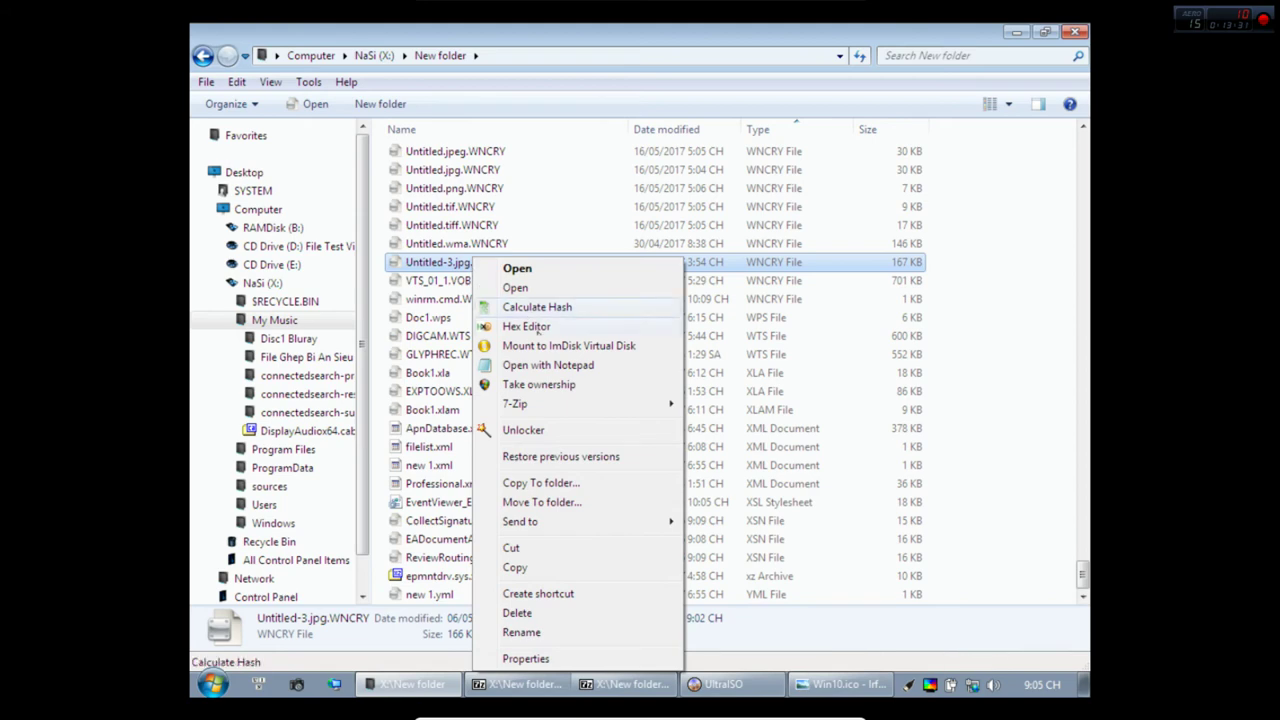
mouse_move(558, 405)
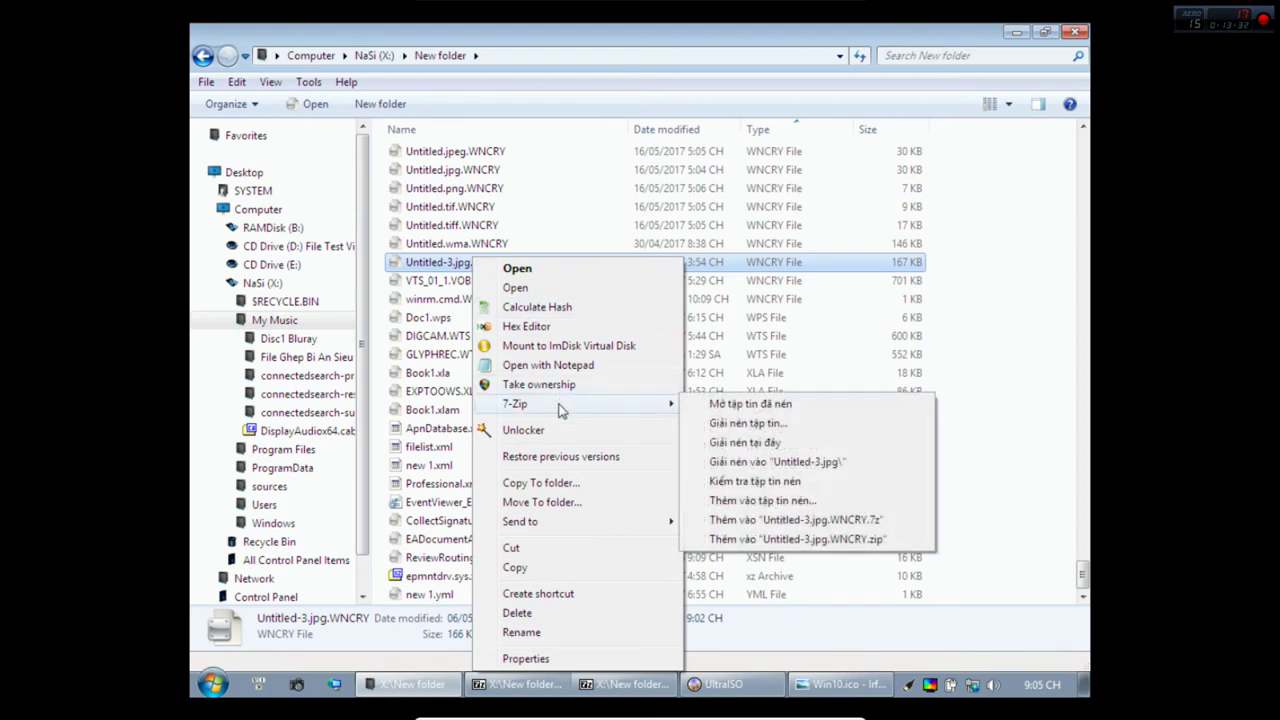
left_click(735, 403)
left_click(803, 414)
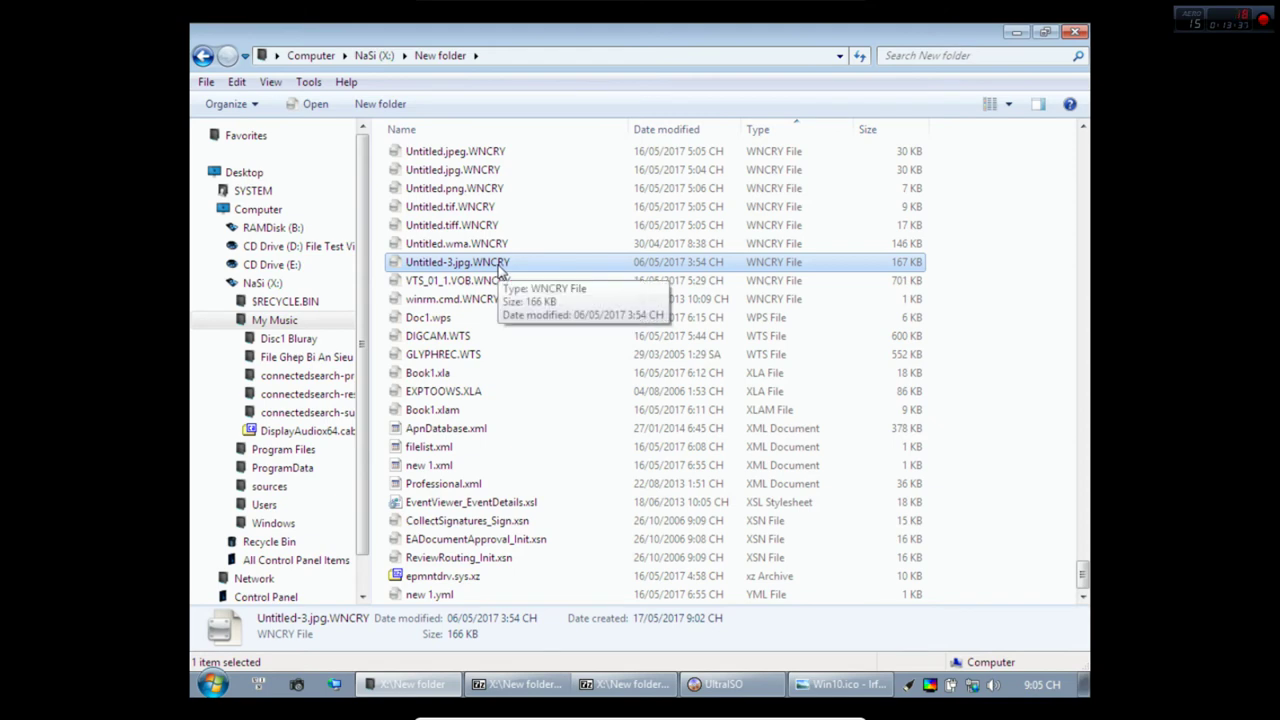
Open the encrypted PROTTPLV.DOC.WNCRY in Notepad to inspect its contents, and close it.
scroll(501, 270, "up", 3)
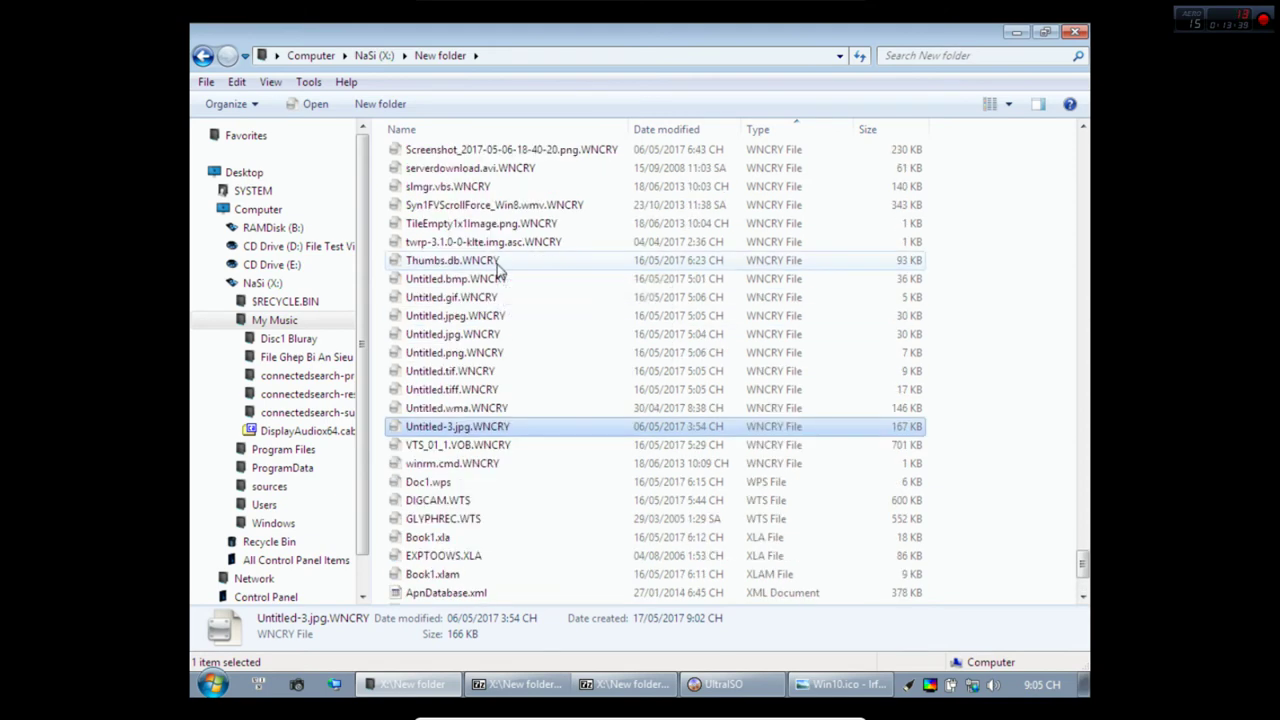
key("Home")
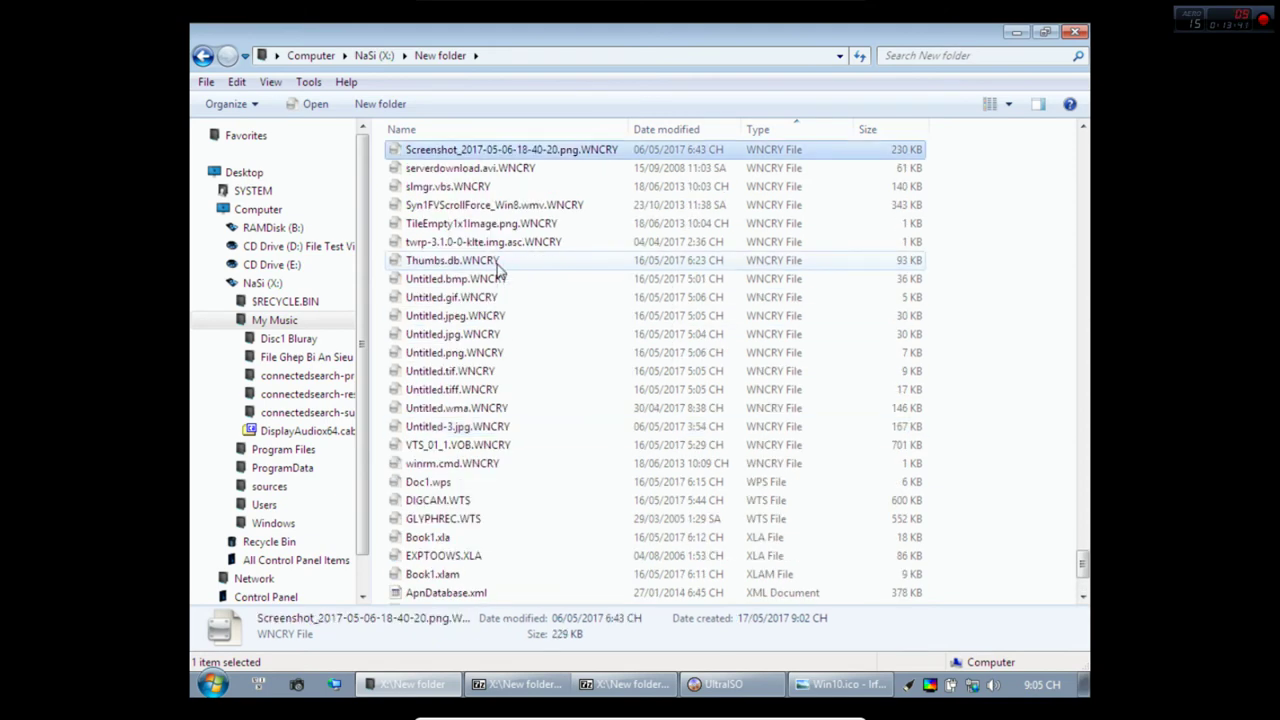
scroll(534, 170, "up", 3)
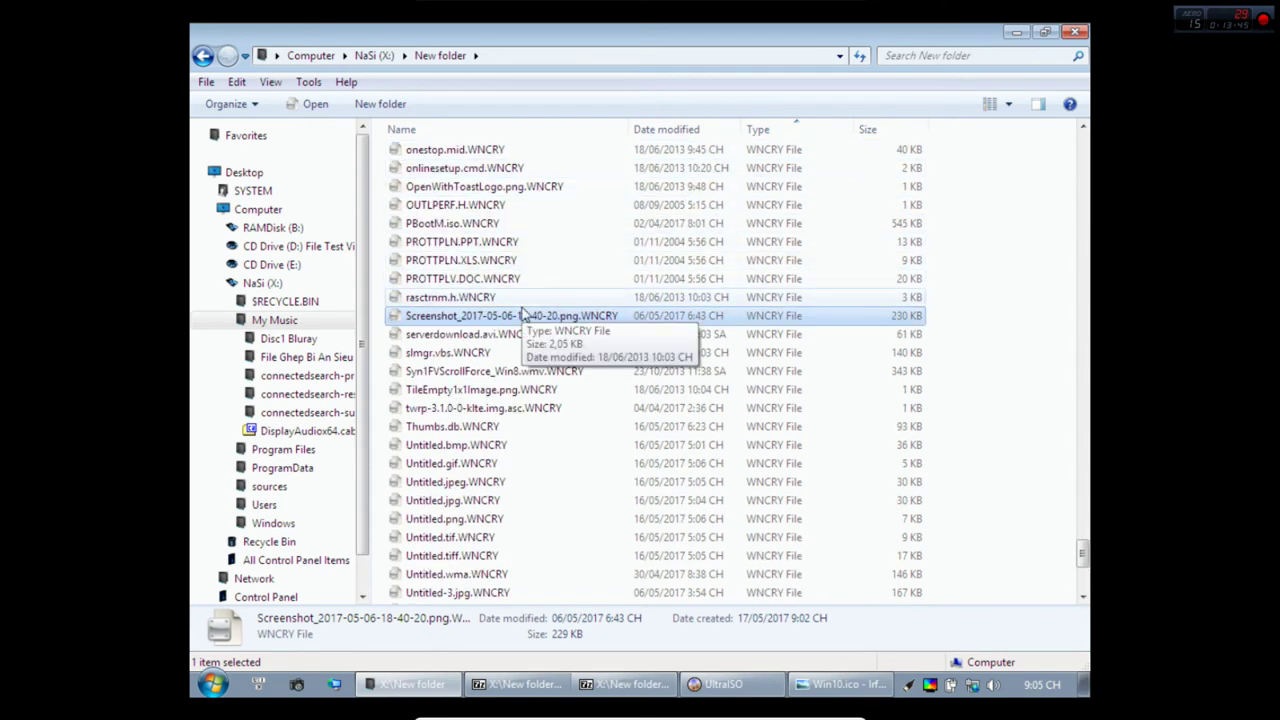
right_click(472, 279)
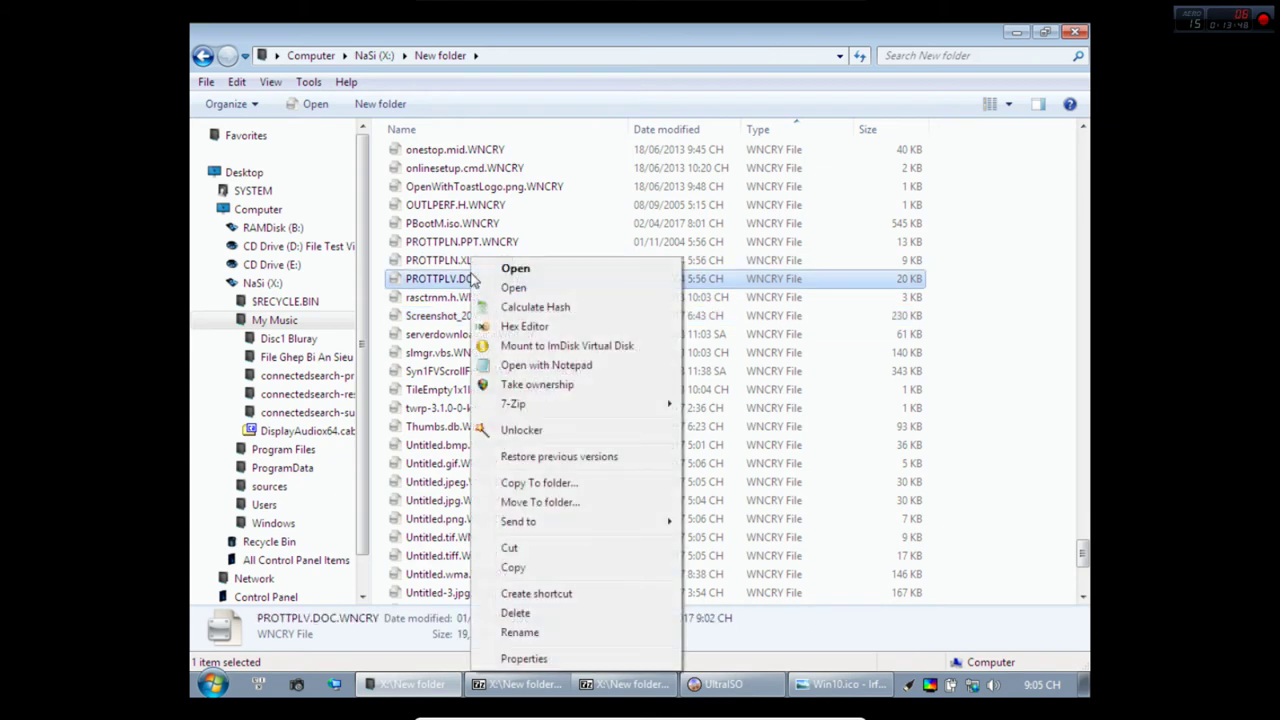
left_click(540, 366)
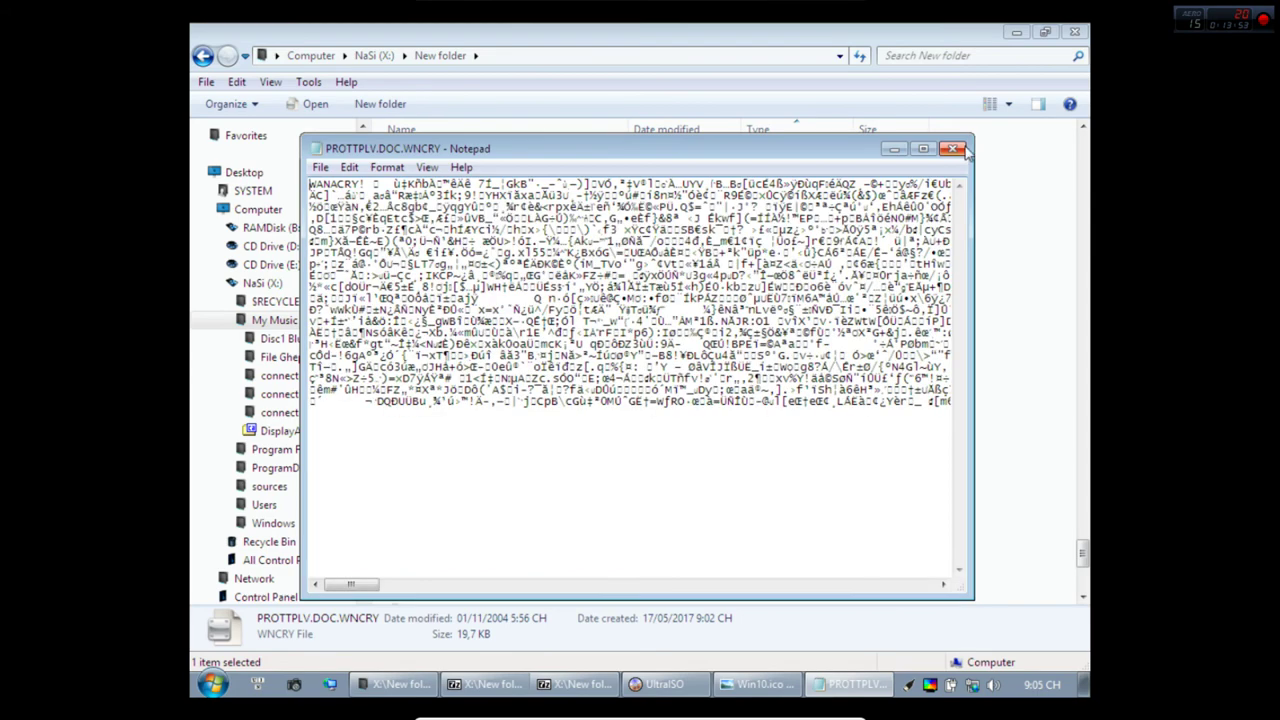
left_click(963, 149)
Try to open MHDD.ISO.WNCRY as a 7-Zip archive and dismiss the error.
scroll(584, 237, "up", 4)
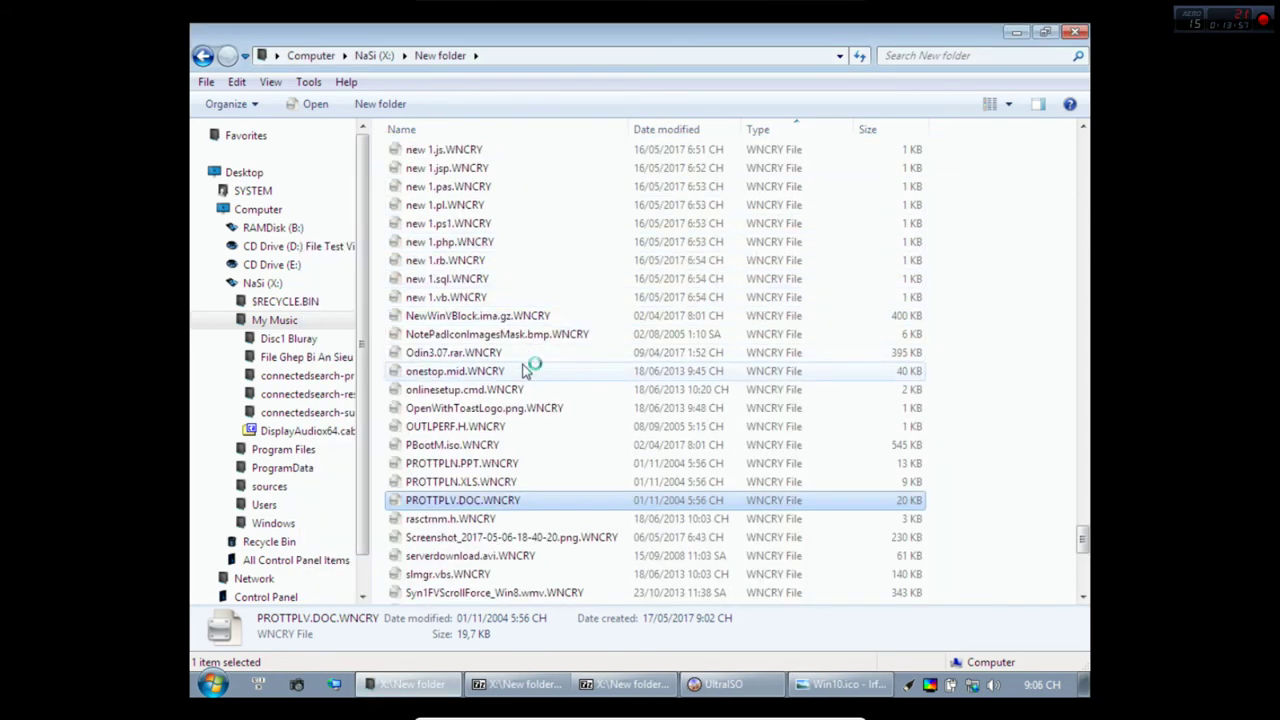
scroll(513, 390, "up", 7)
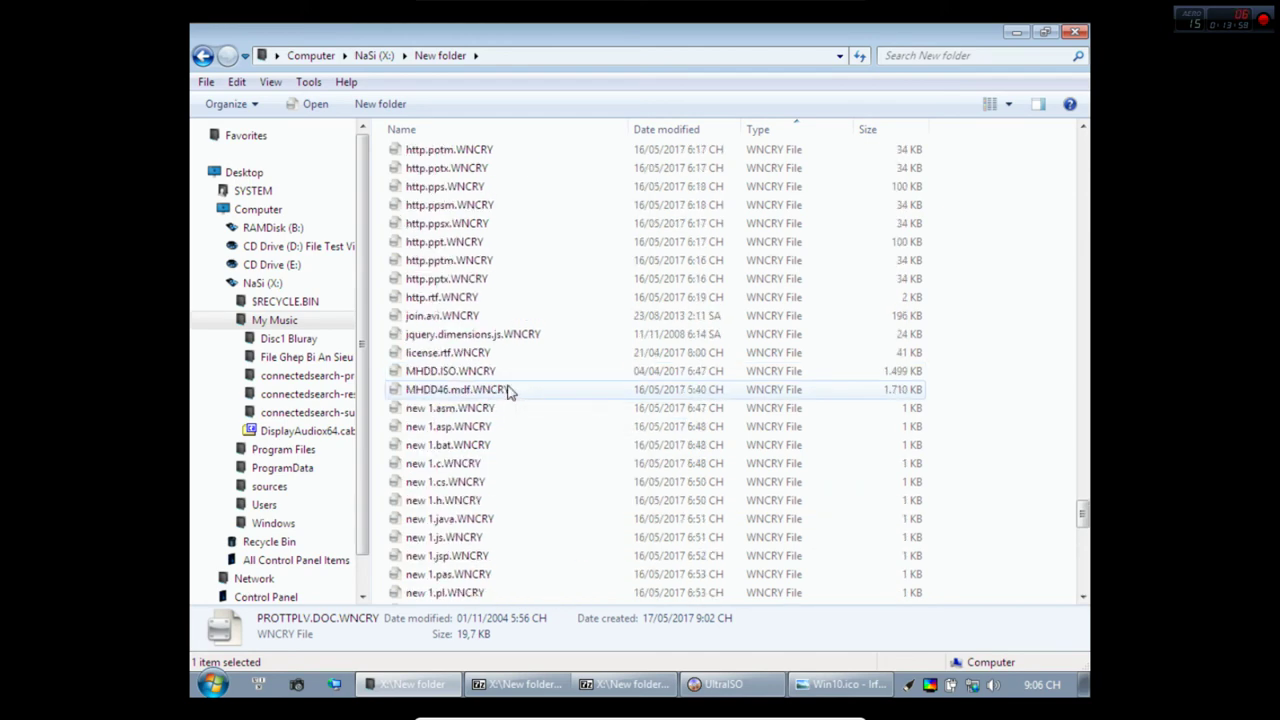
right_click(468, 375)
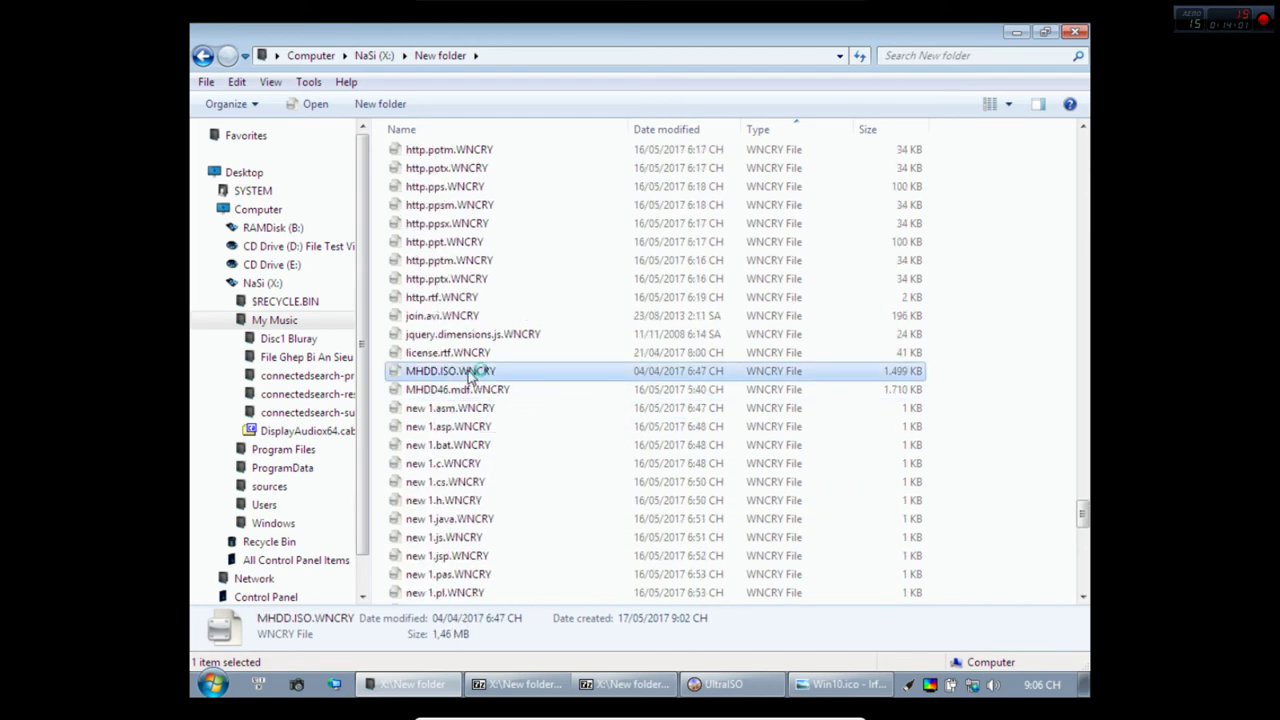
mouse_move(566, 410)
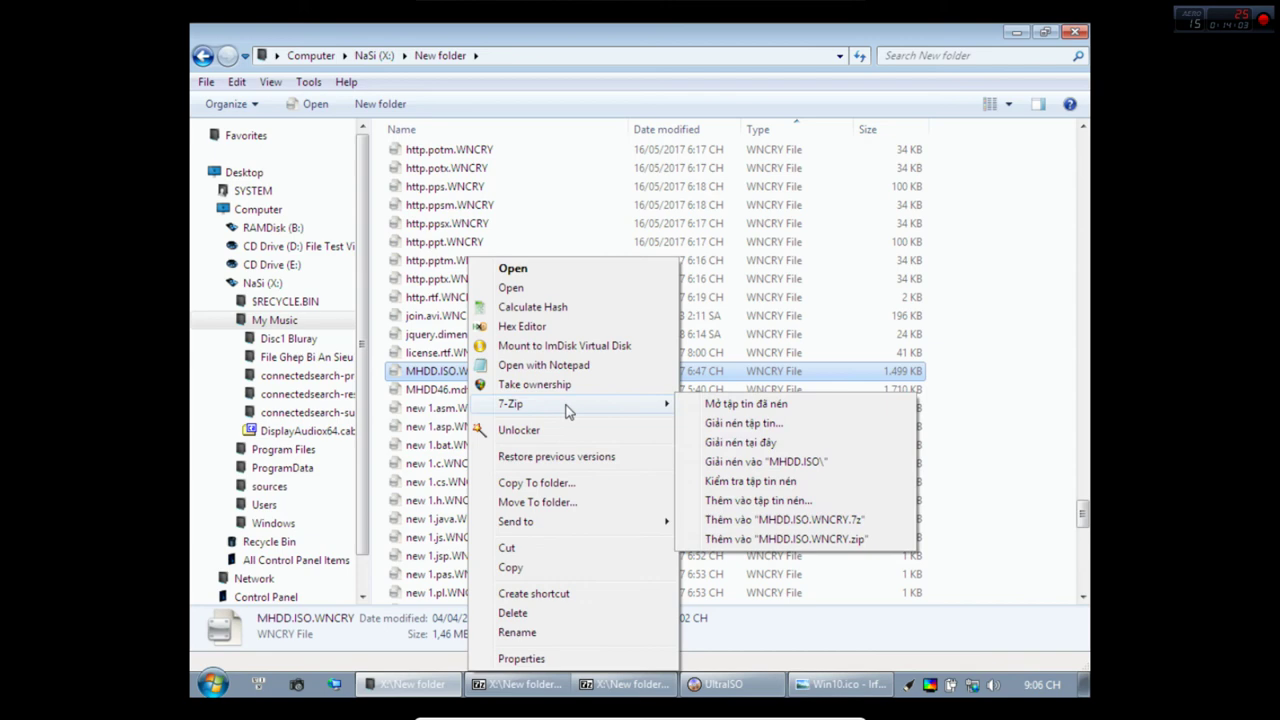
left_click(724, 405)
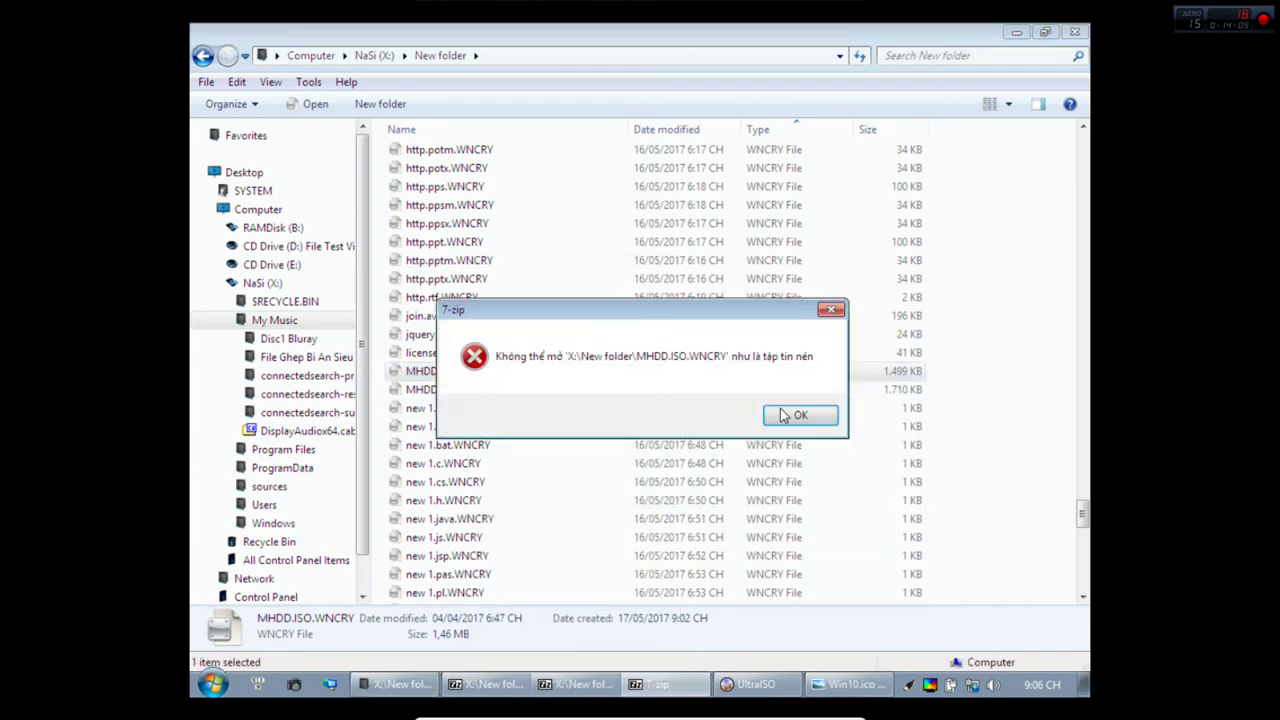
left_click(797, 415)
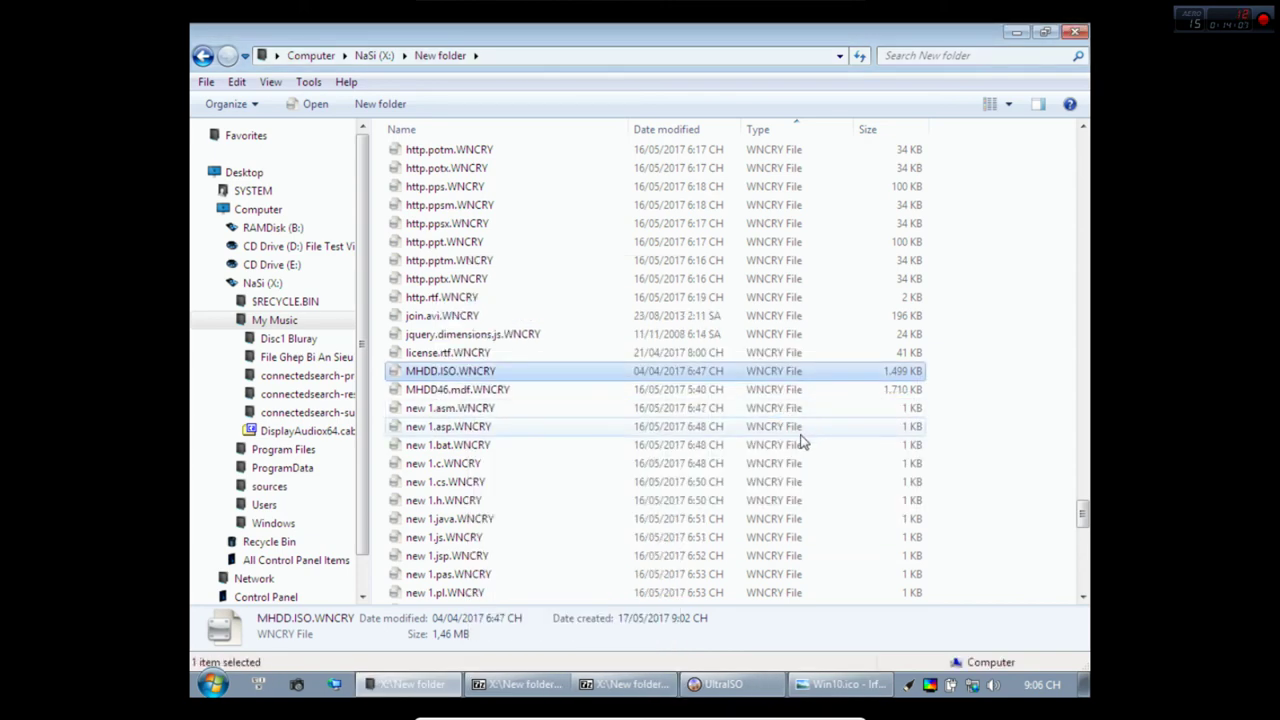
Minimize the New folder window and close the open IrfanView, UltraISO and both 7-Zip windows.
left_click(1015, 33)
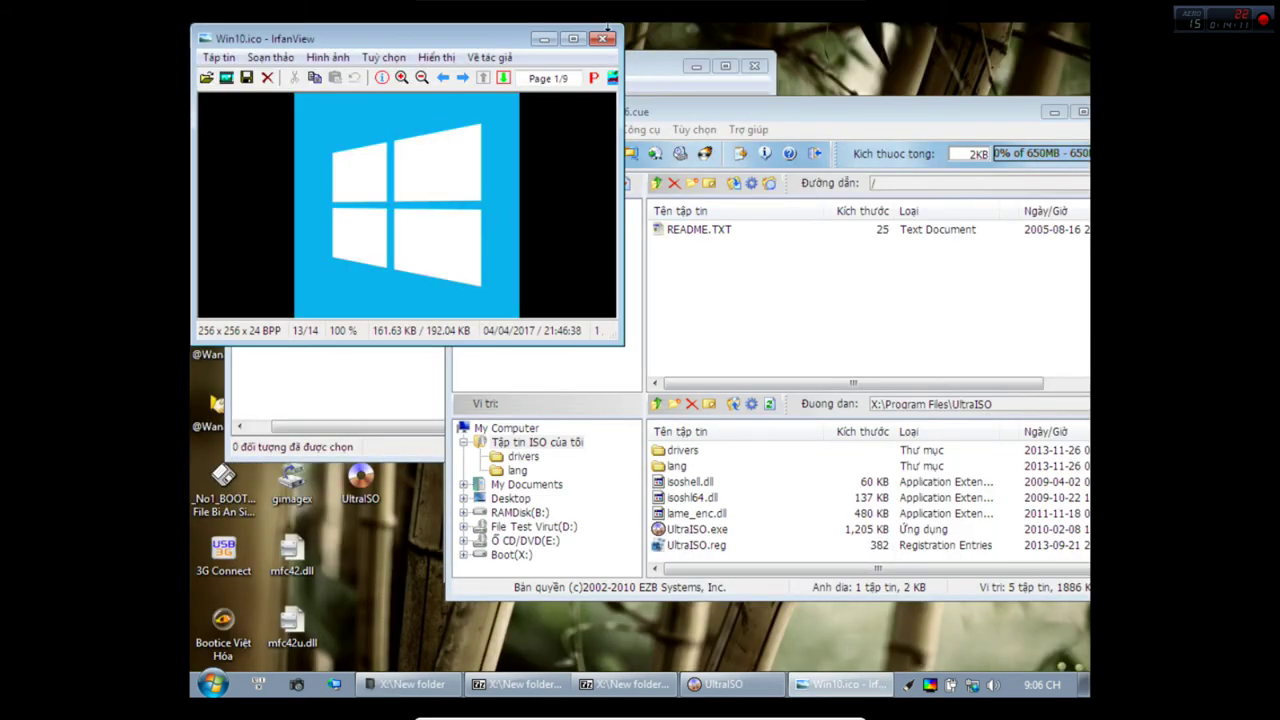
left_click(605, 40)
left_click_drag(1020, 120, 892, 140)
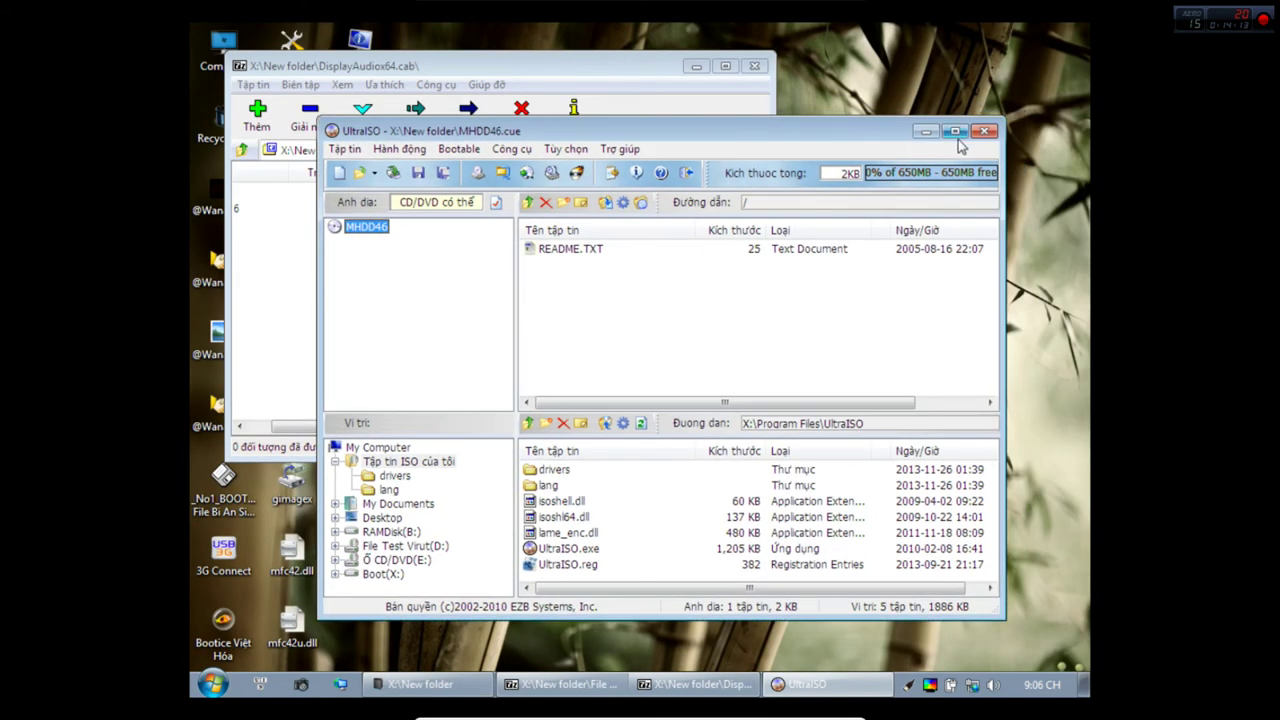
left_click(985, 132)
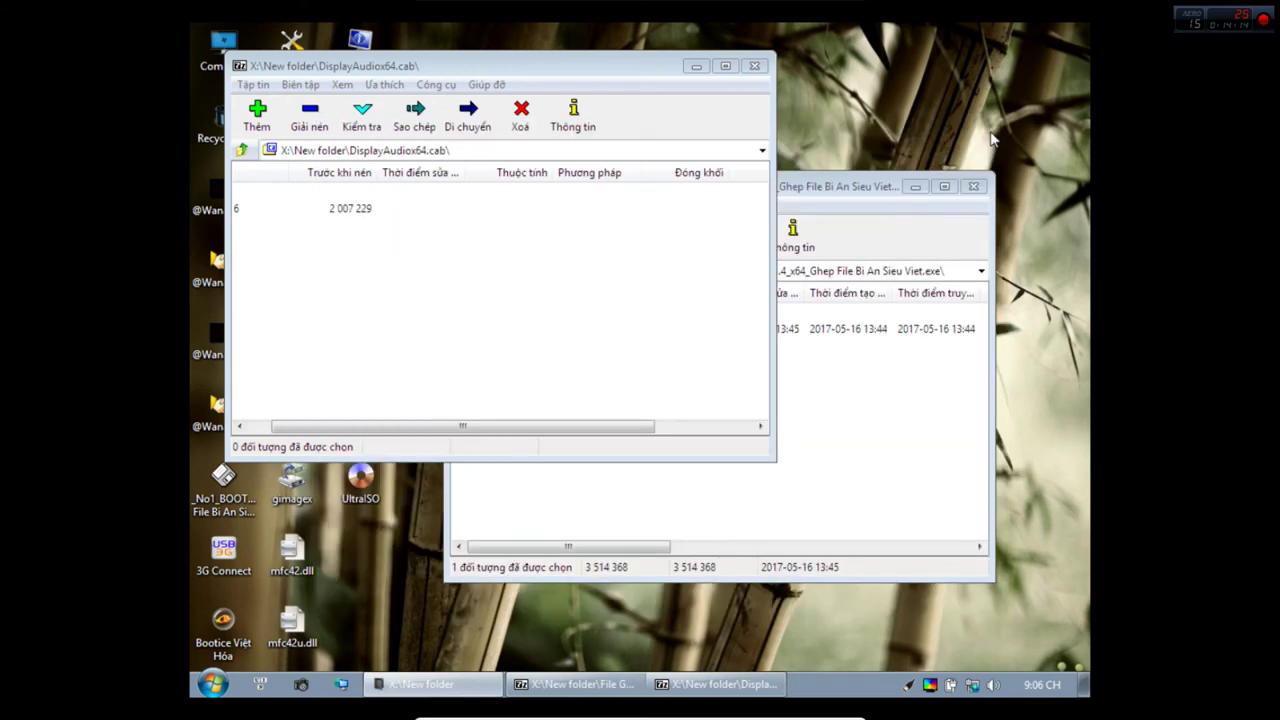
left_click(972, 186)
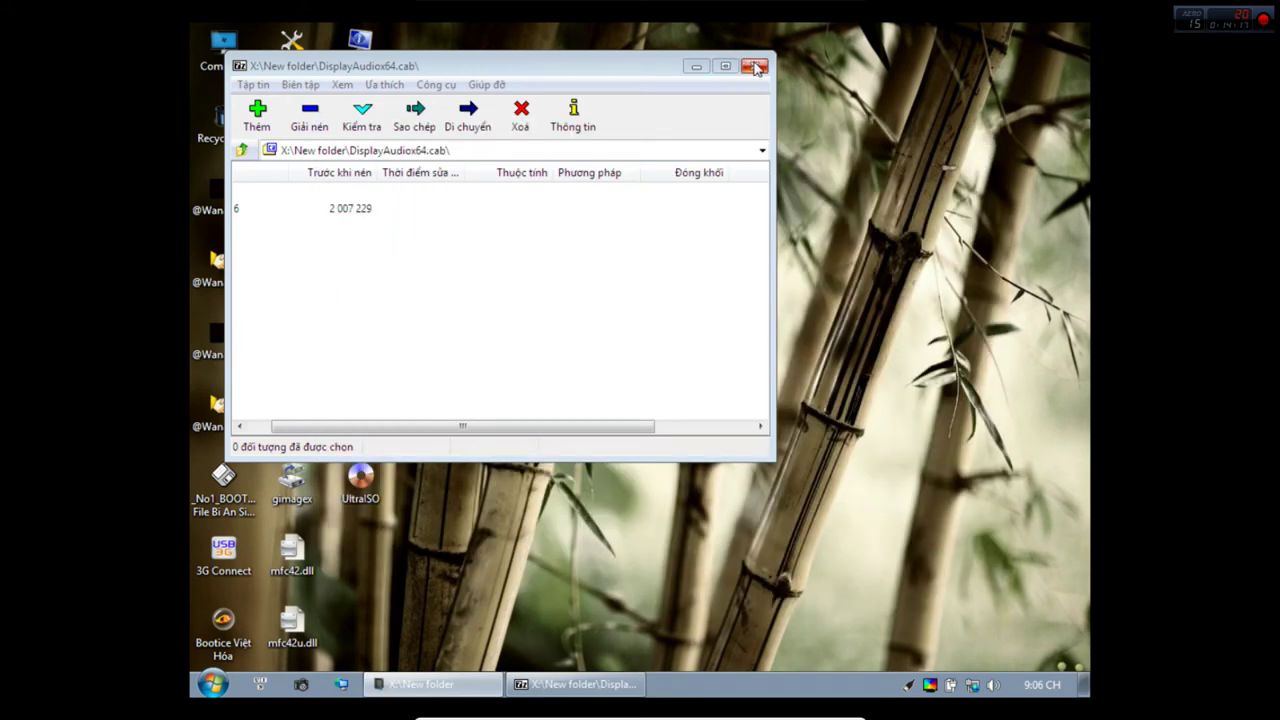
left_click(755, 67)
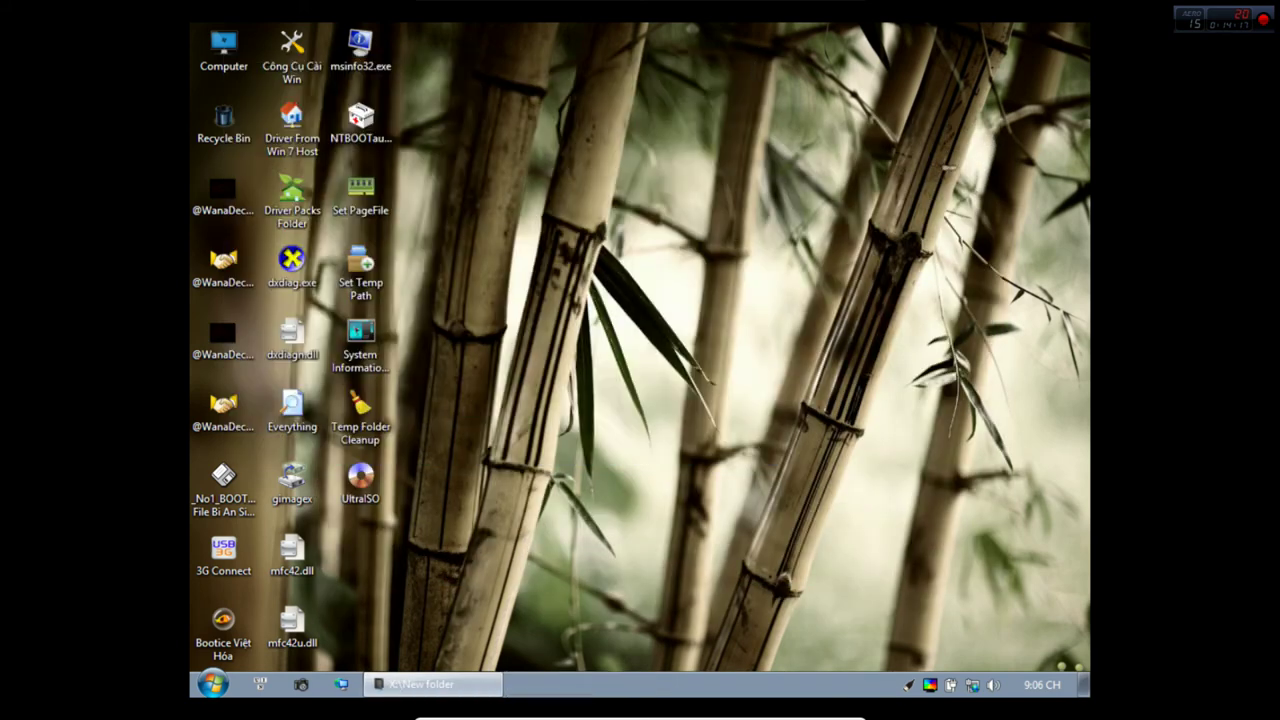
Move mfc42.dll and mfc42u.dll from the desktop into %windir%\system32 and close the folder window.
right_click(301, 626)
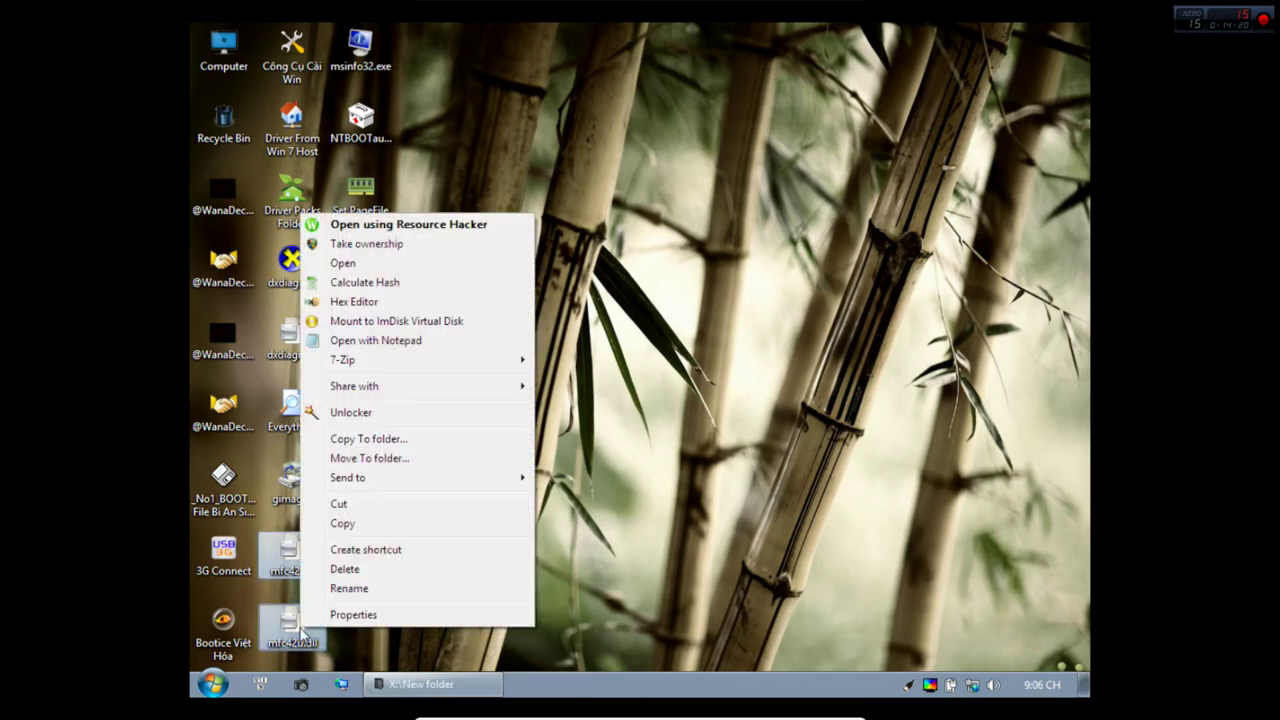
left_click(340, 504)
left_click(420, 684)
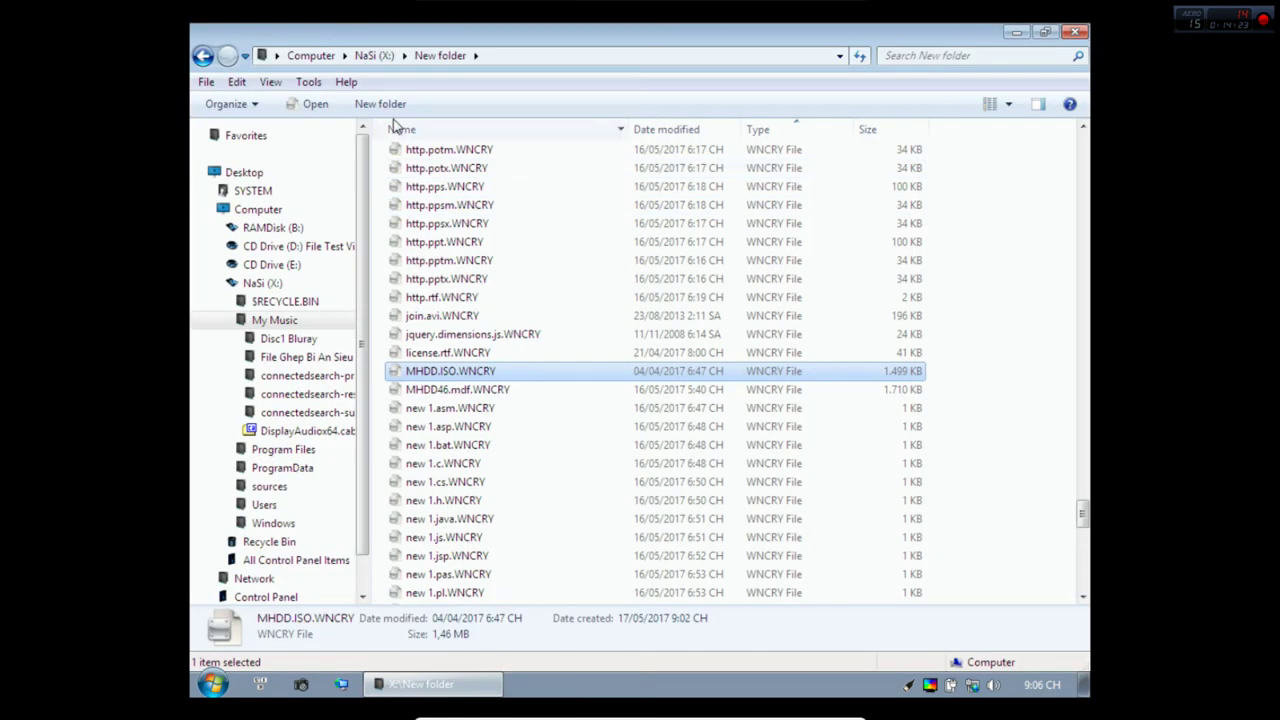
left_click(507, 56)
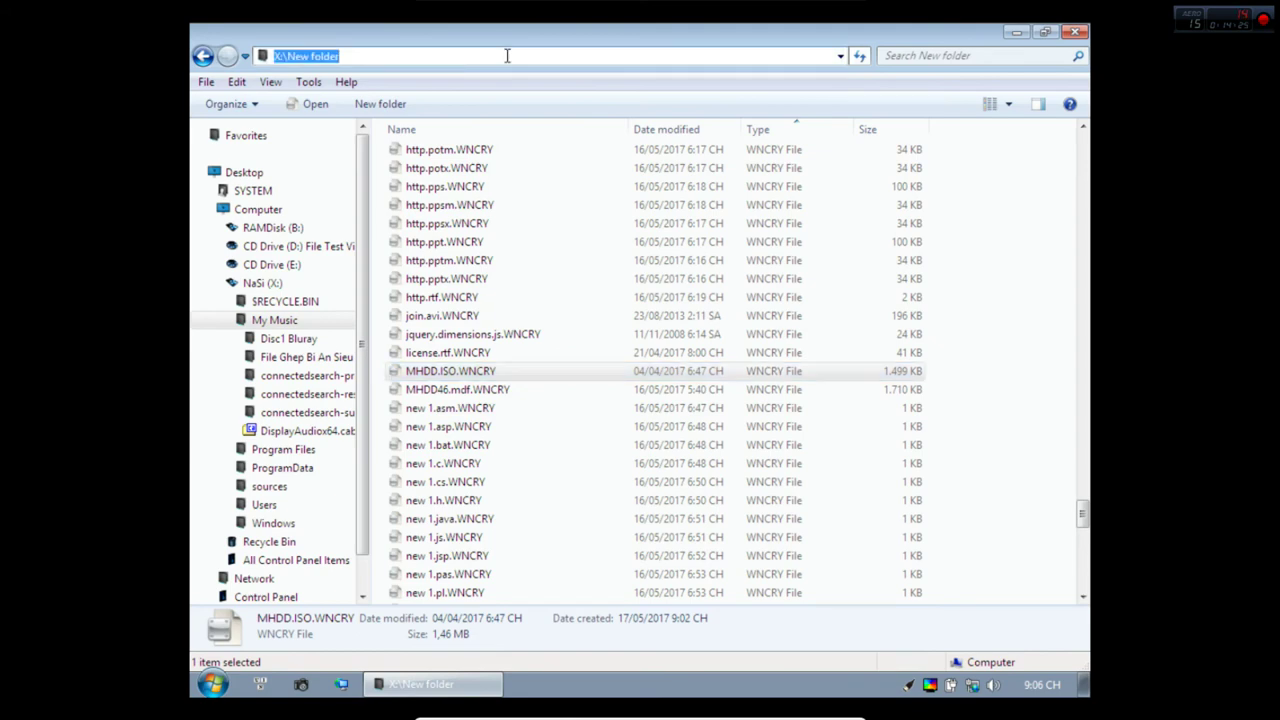
type("%windir")
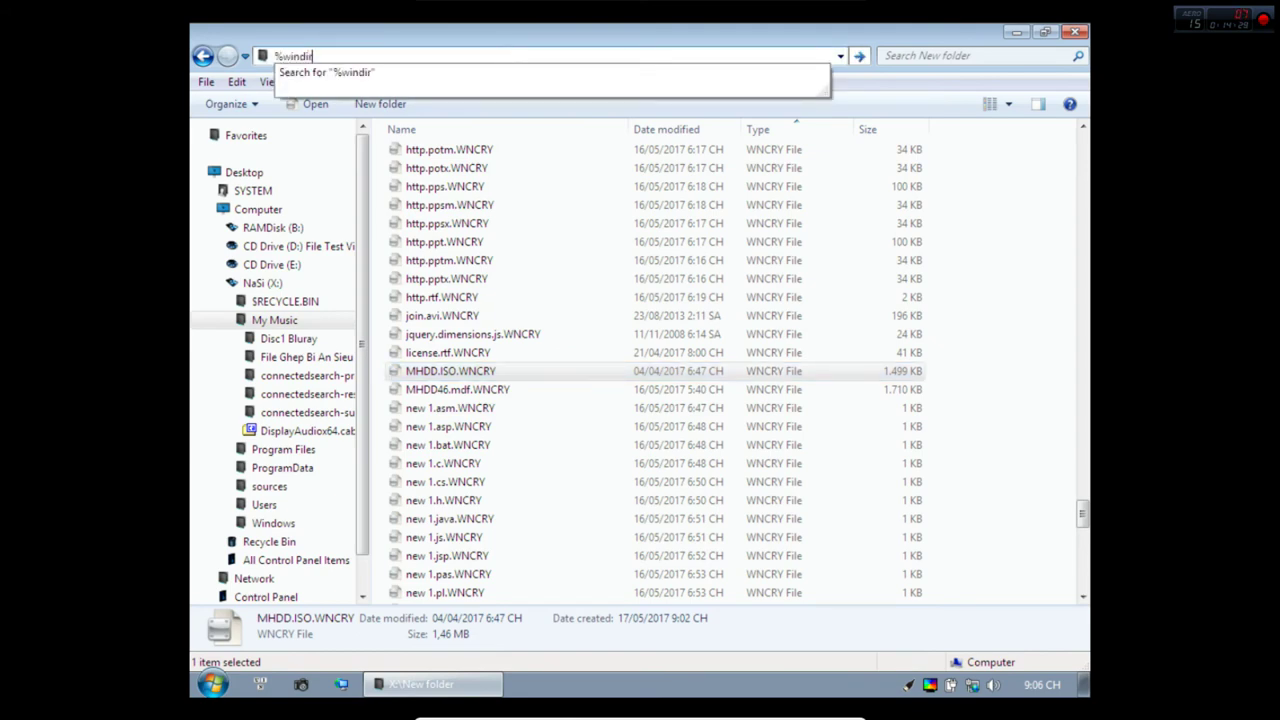
type("%\\syst")
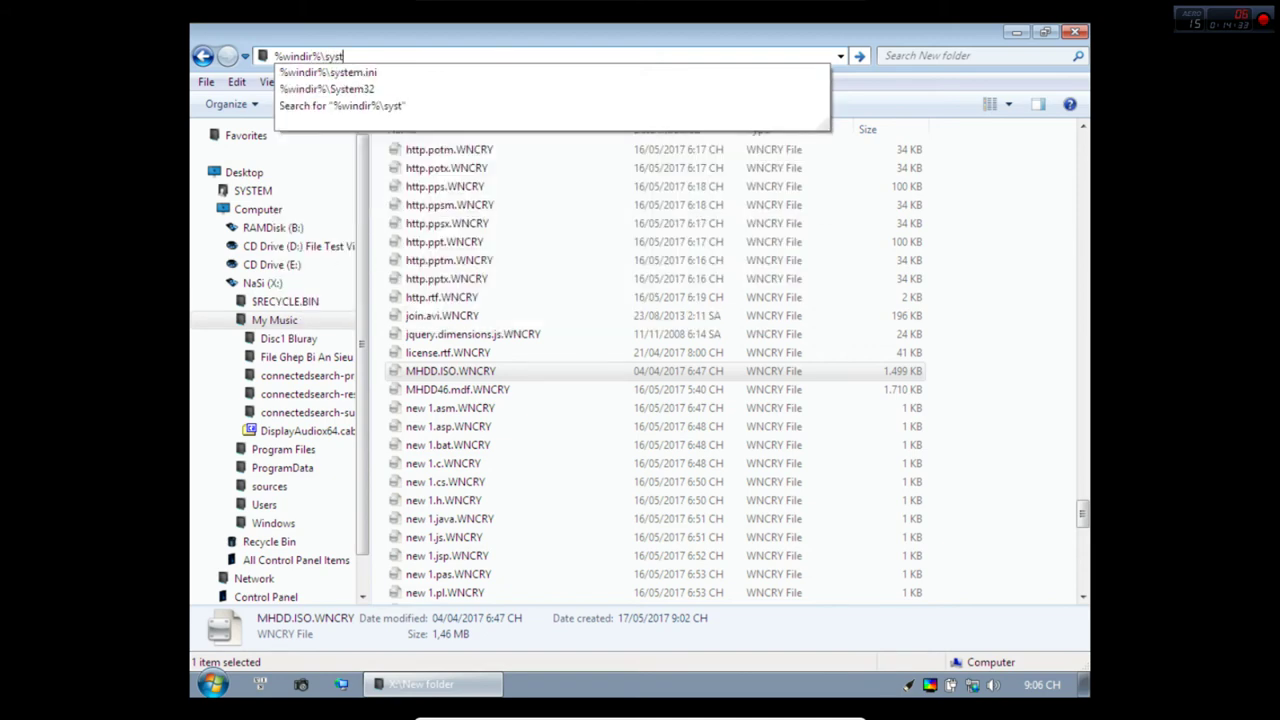
type("em32")
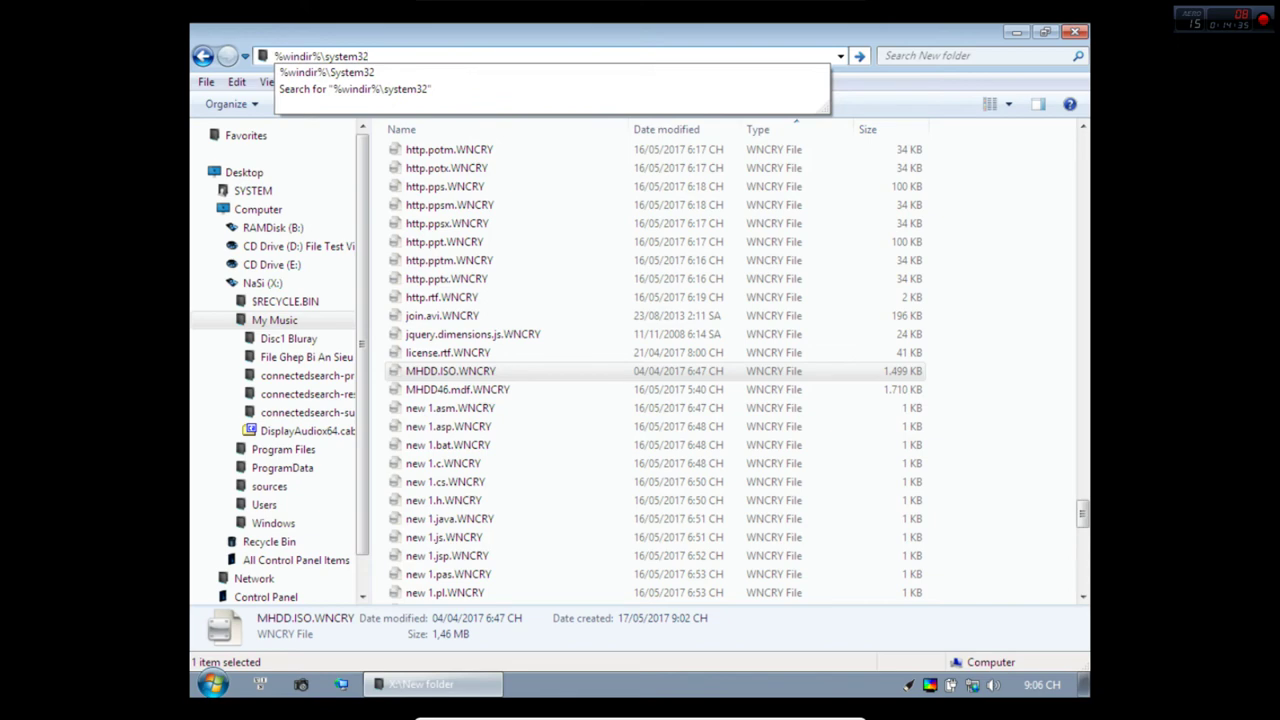
key("Return")
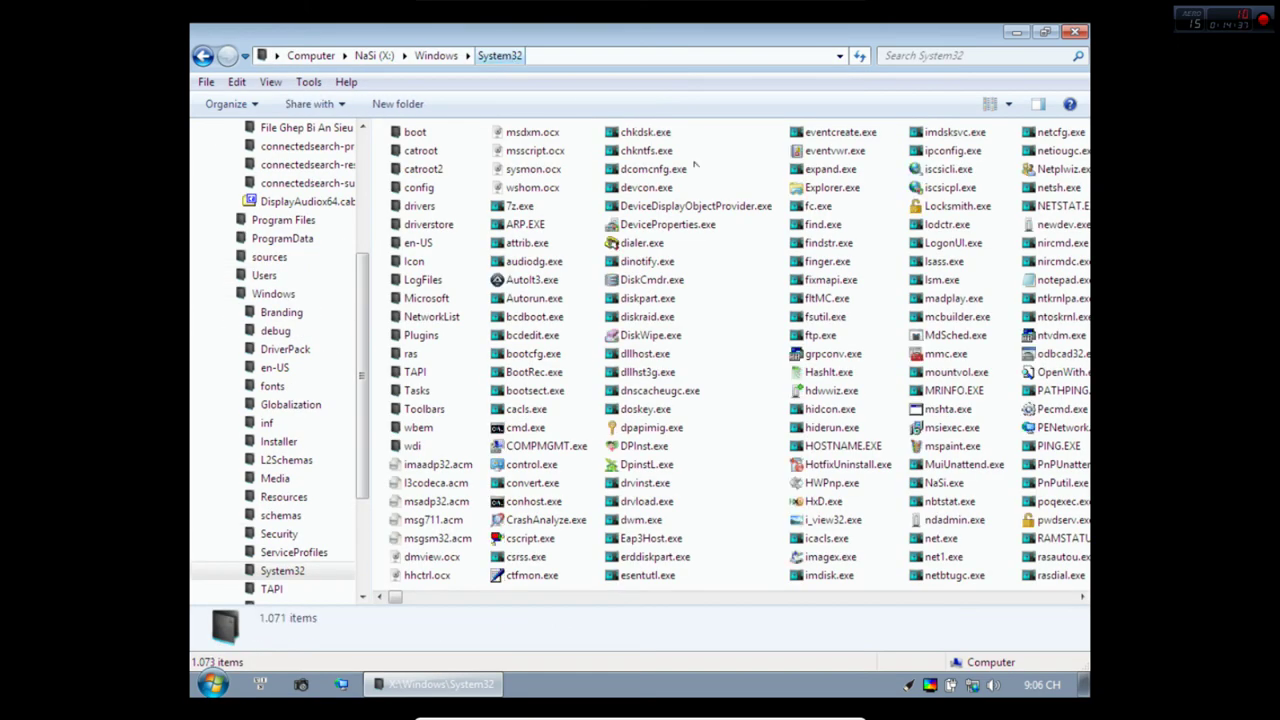
key("ctrl+v")
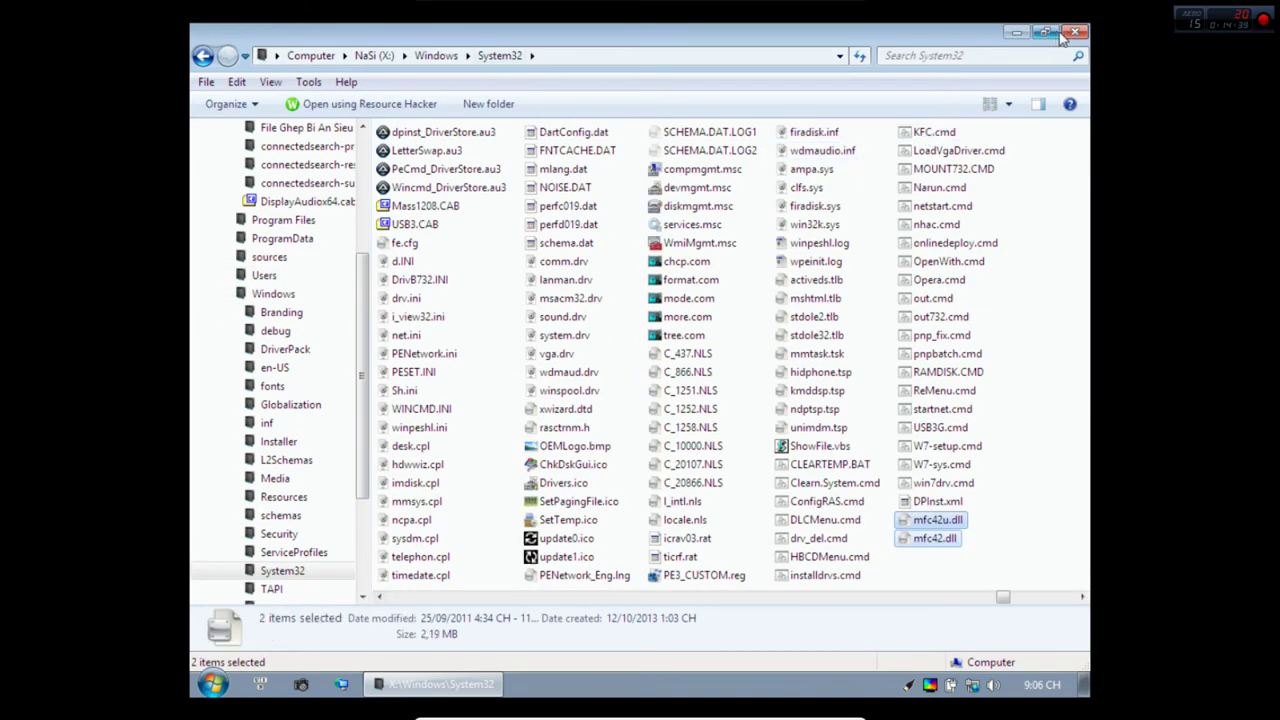
left_click(1066, 35)
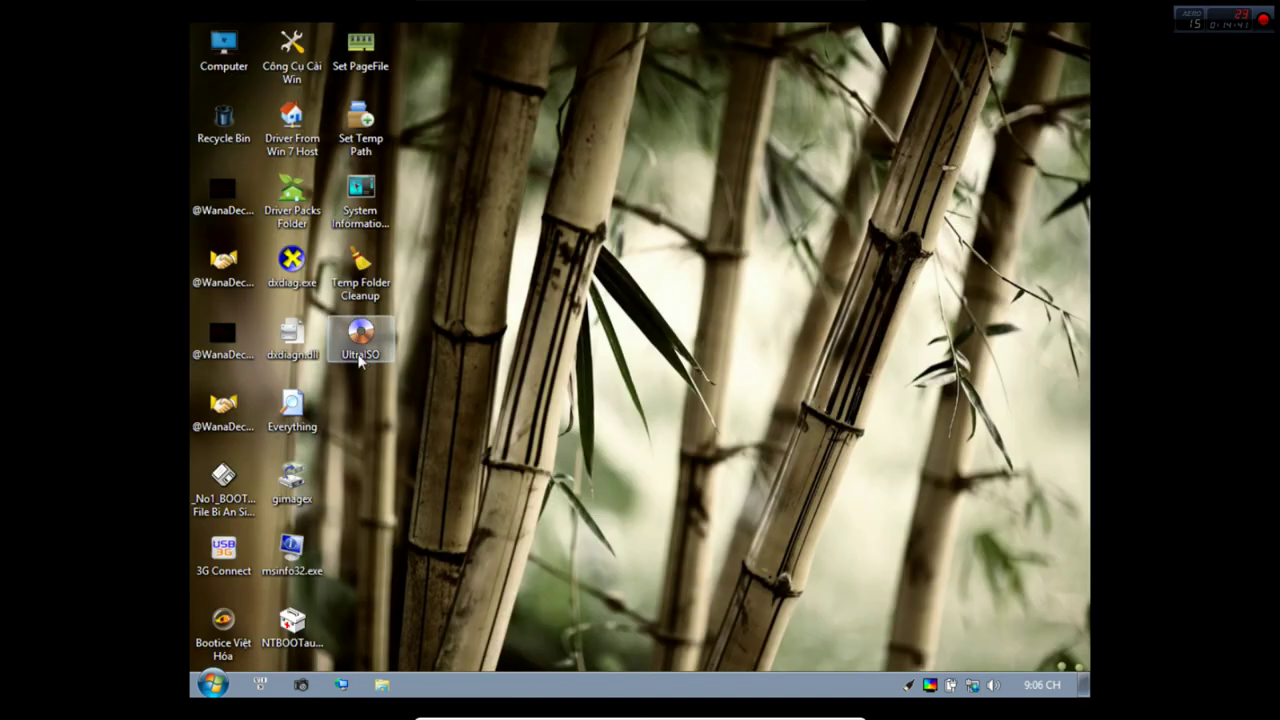
Launch UltraISO from the desktop to check that it starts, and minimize its window.
double_click(361, 352)
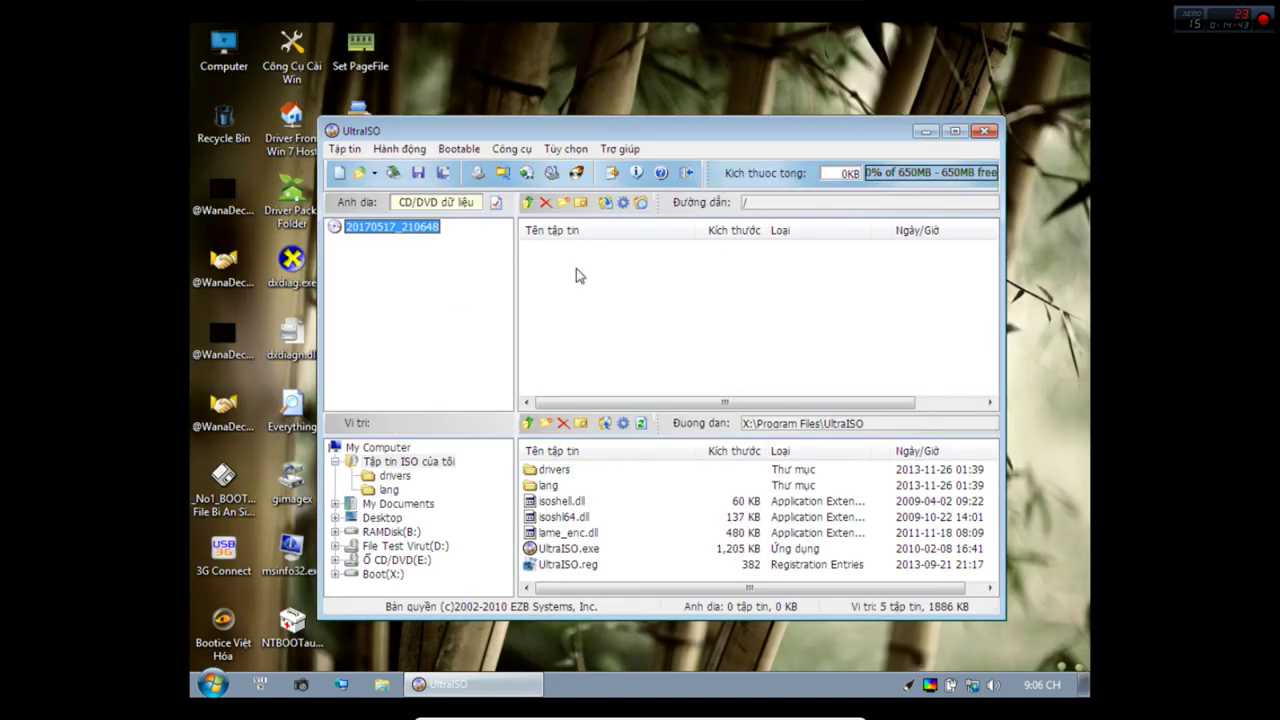
left_click(542, 107)
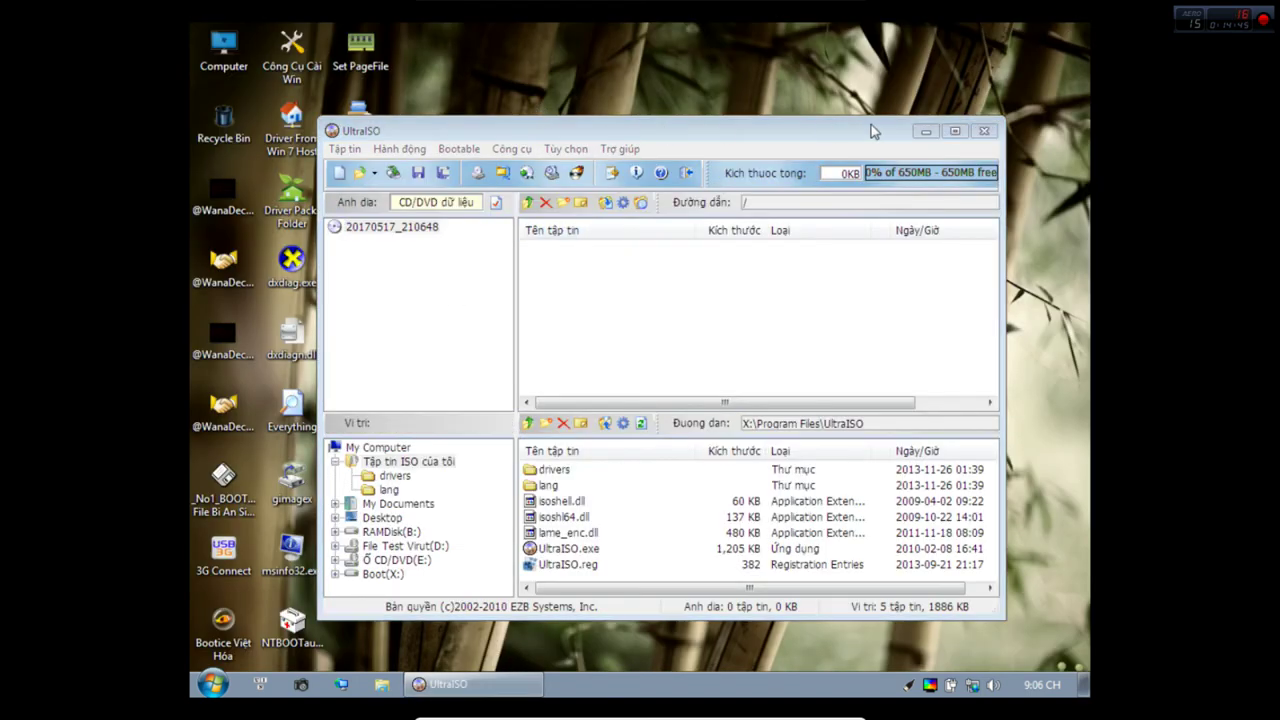
left_click(925, 131)
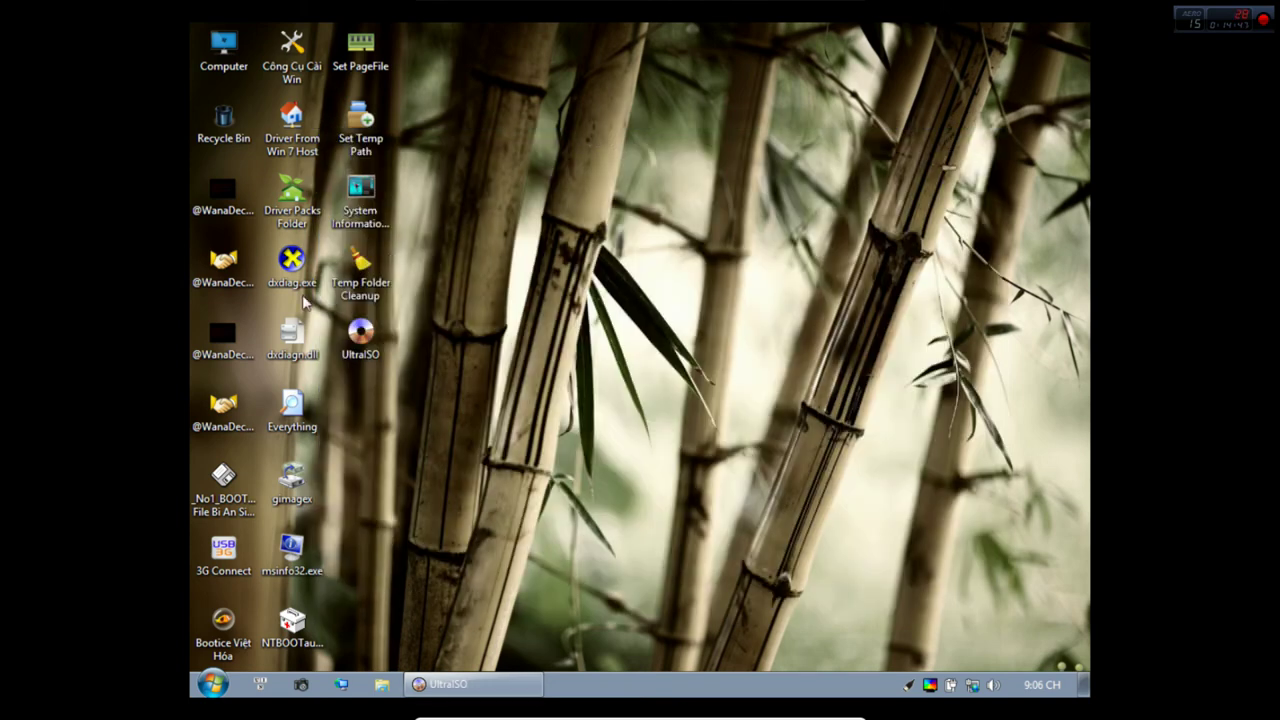
Try to launch dxdiag.exe and Temp Folder Cleanup from the desktop to check whether they start.
double_click(298, 280)
key("Return")
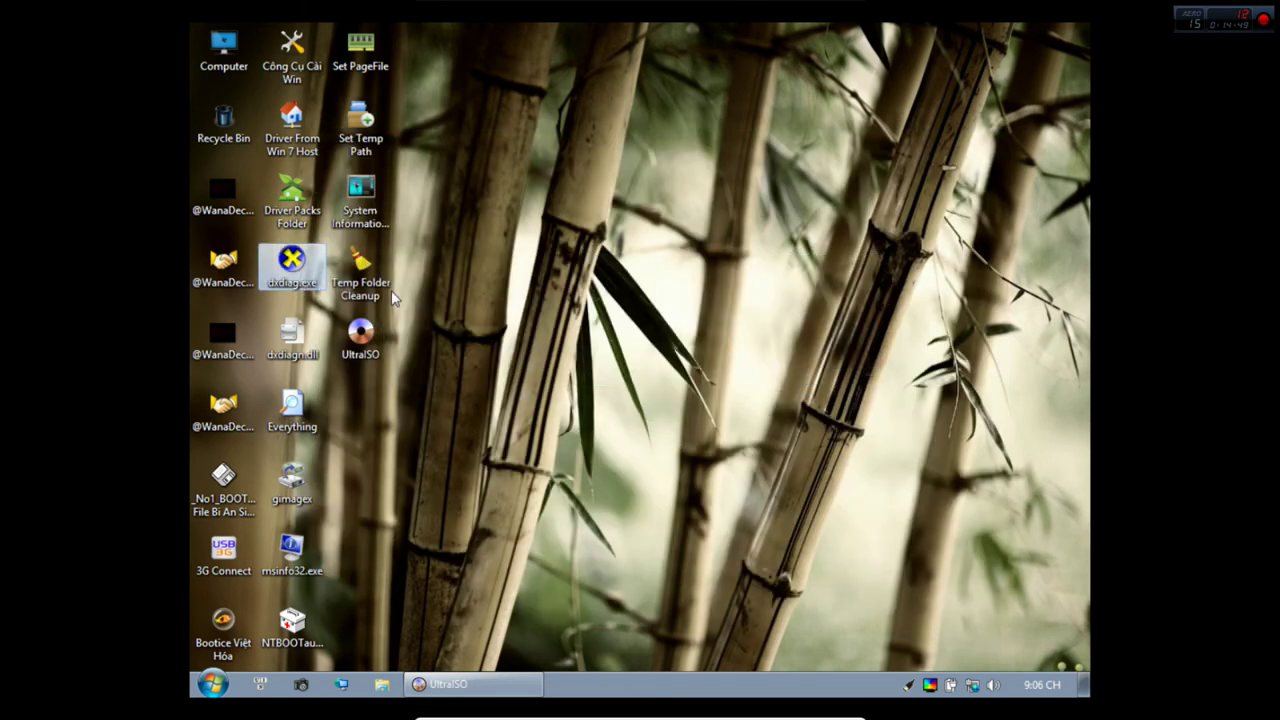
double_click(391, 292)
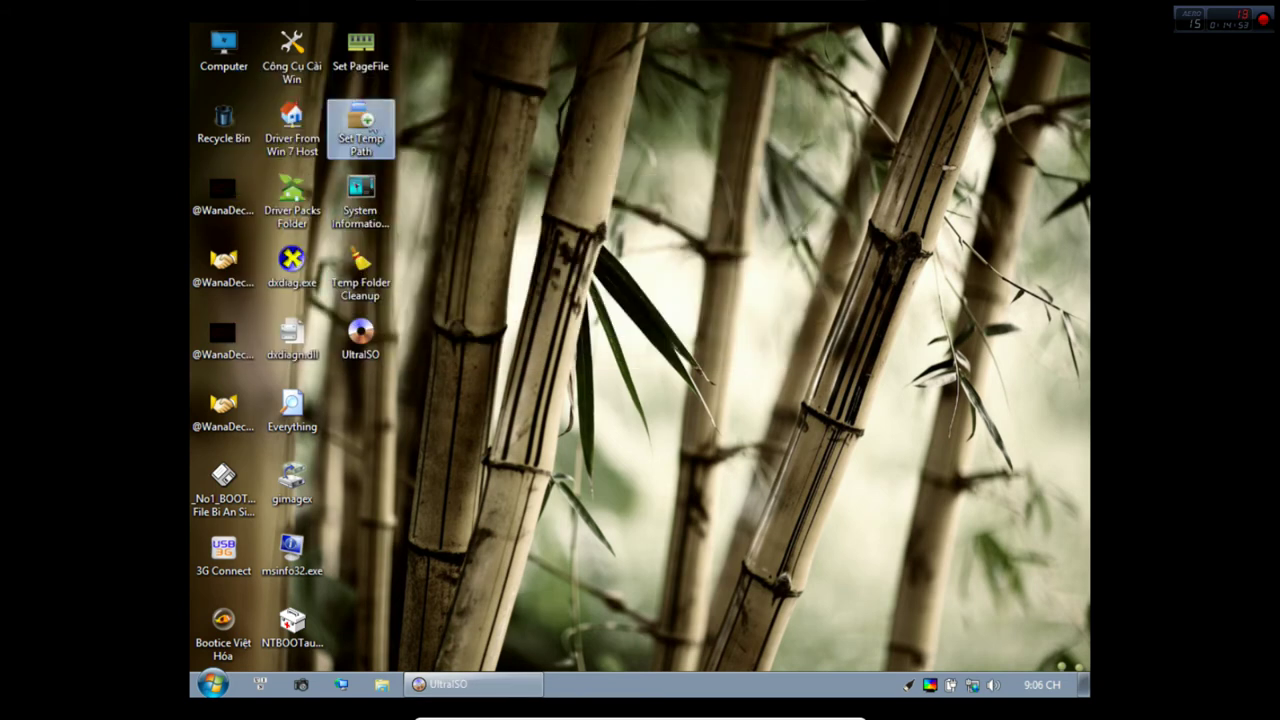
Launch Set Temp Path, Set PageFile and Everything from the desktop to check that they start, and minimize the Everything window.
double_click(370, 125)
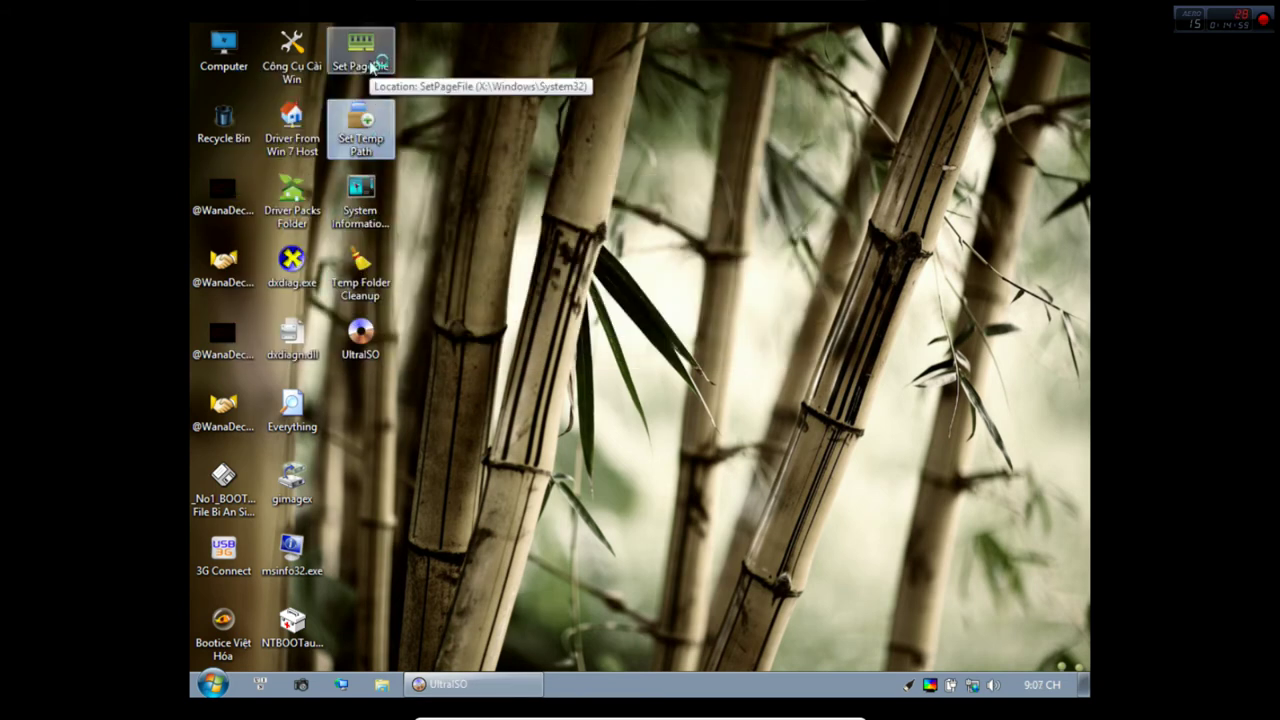
double_click(372, 66)
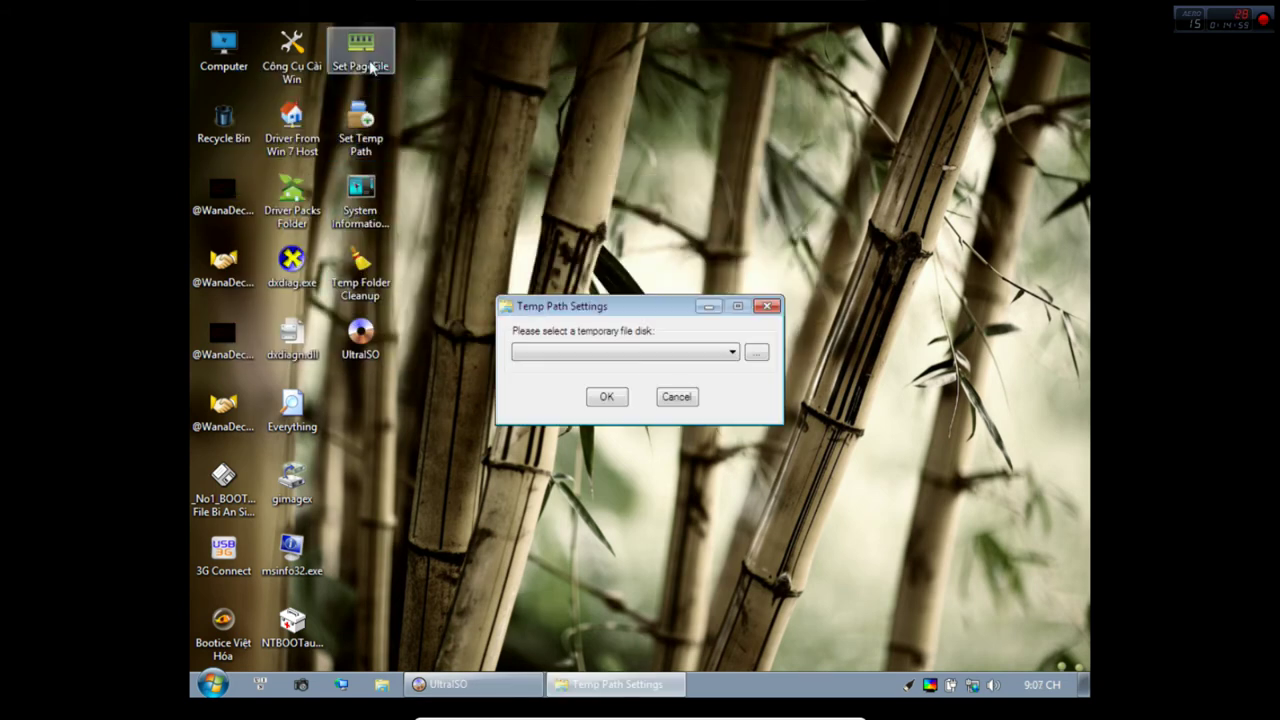
double_click(313, 413)
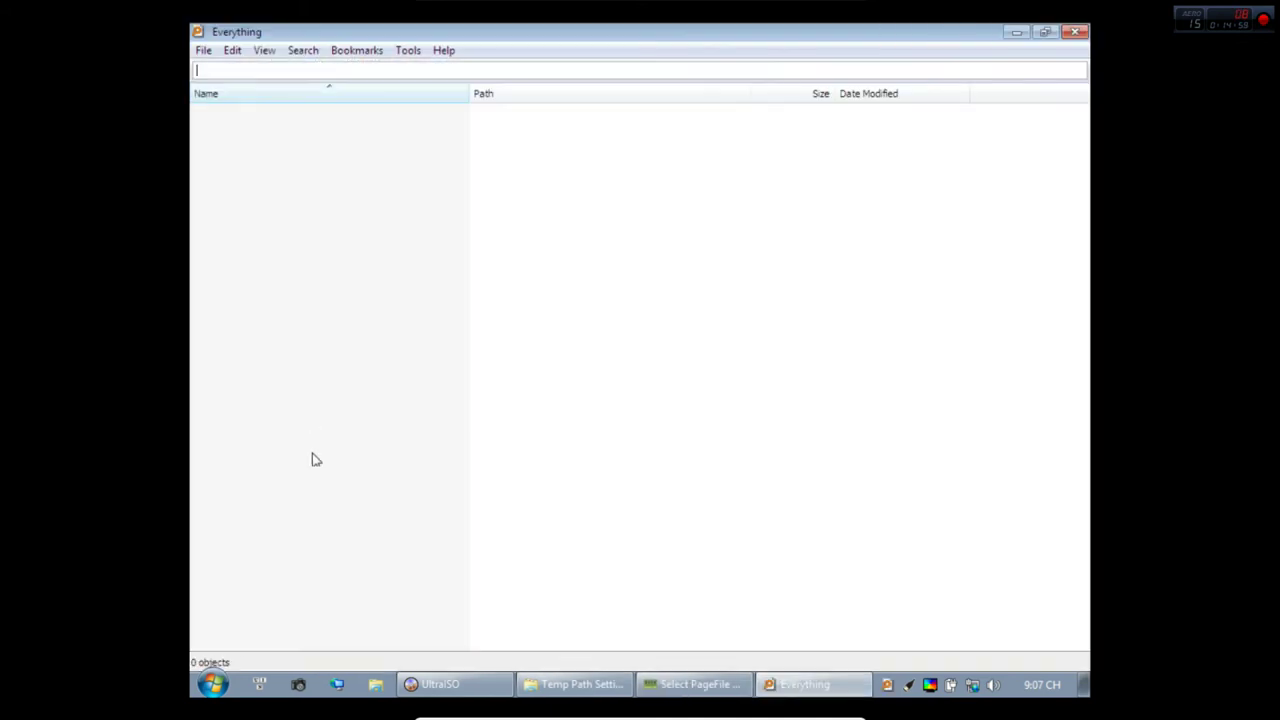
left_click(1016, 32)
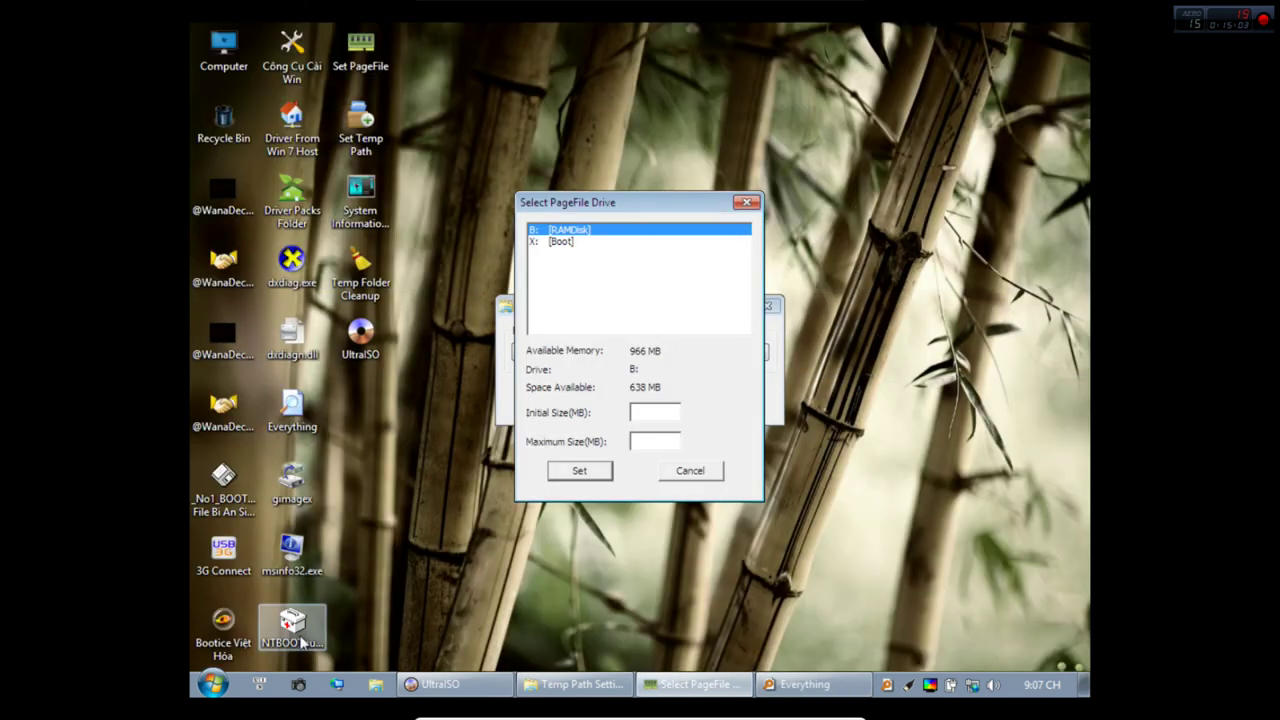
Launch NTBOOTautofix and 3G Connect from the desktop to check that they start.
double_click(295, 630)
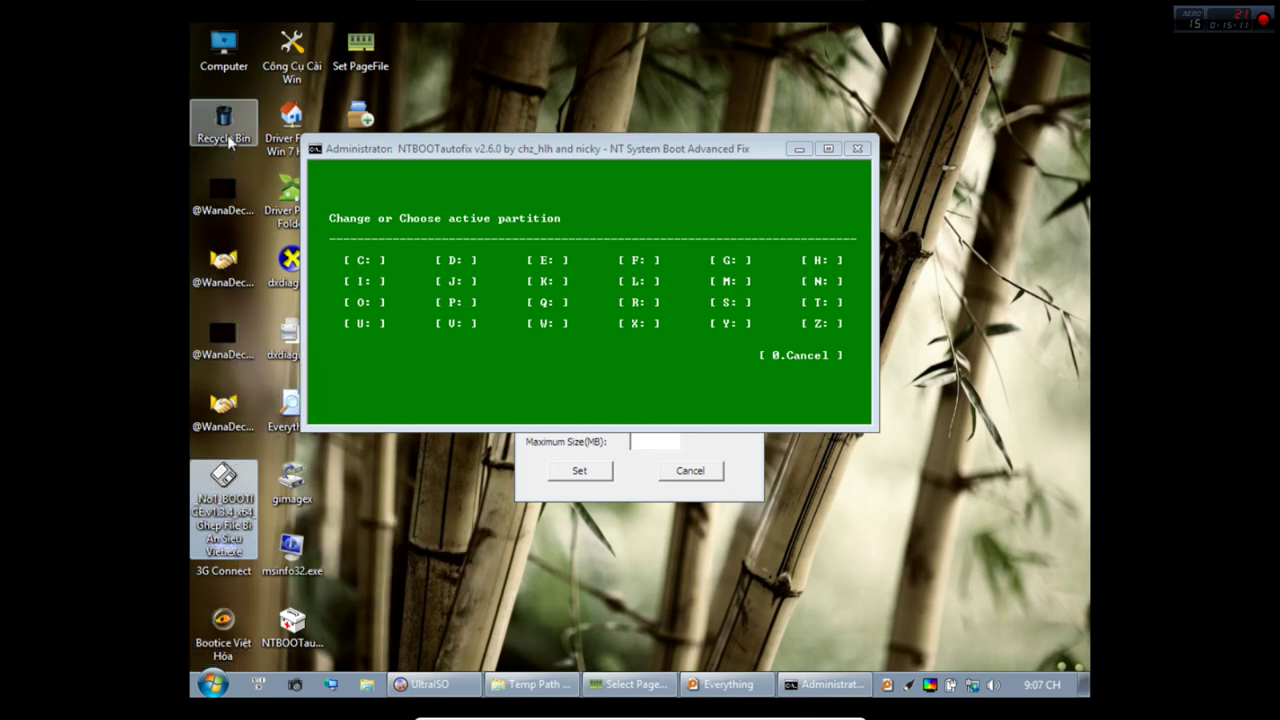
double_click(241, 563)
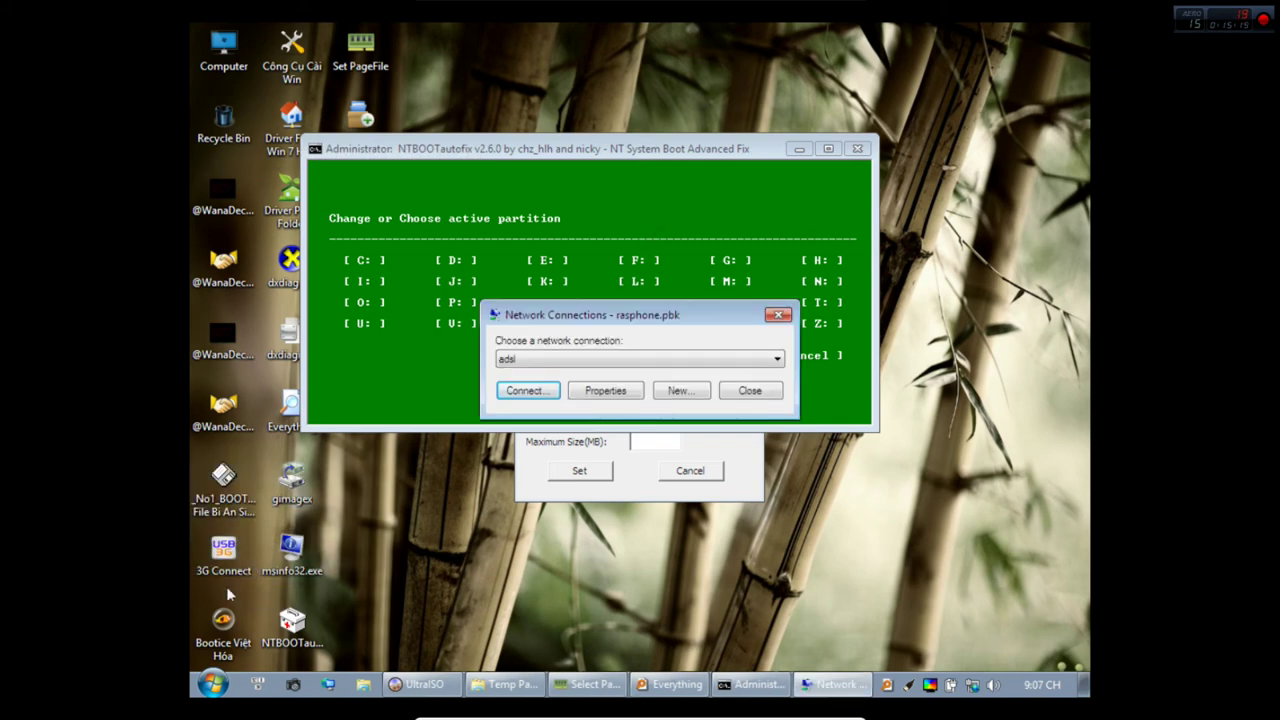
left_click(228, 436)
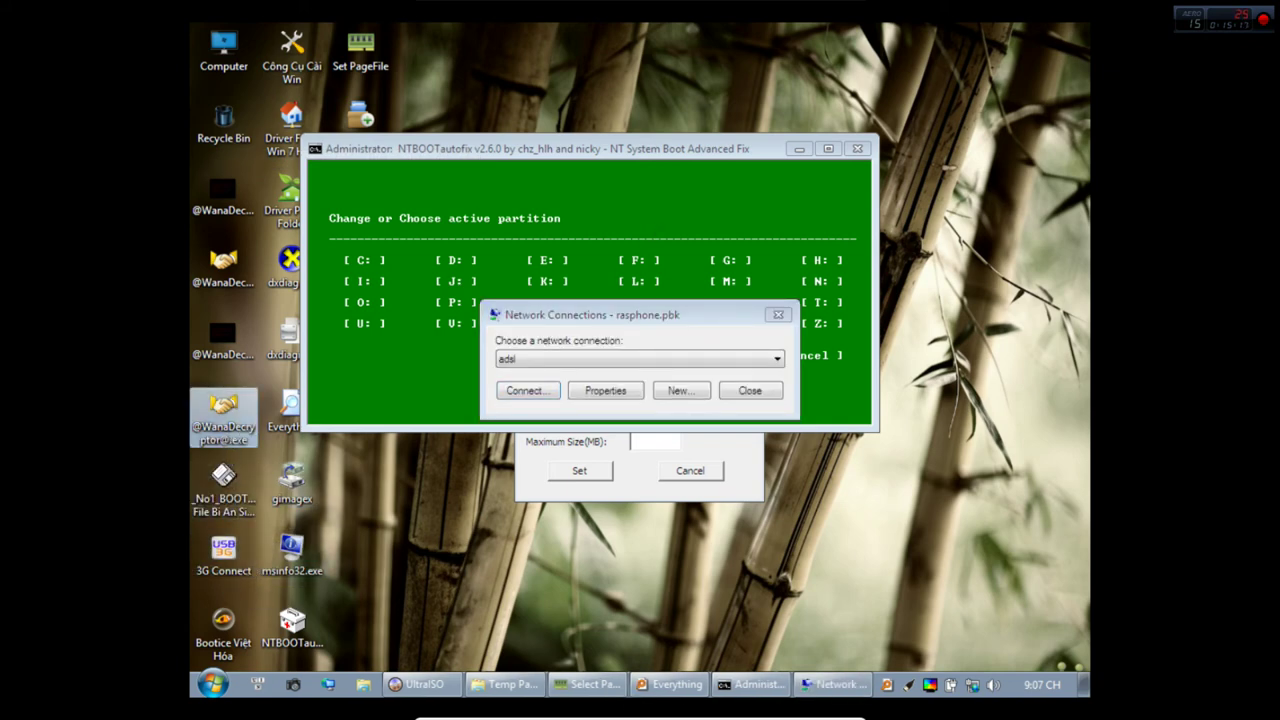
Close the UltraISO, Network Connections, NTBOOTautofix and Select PageFile Drive windows.
left_click(428, 690)
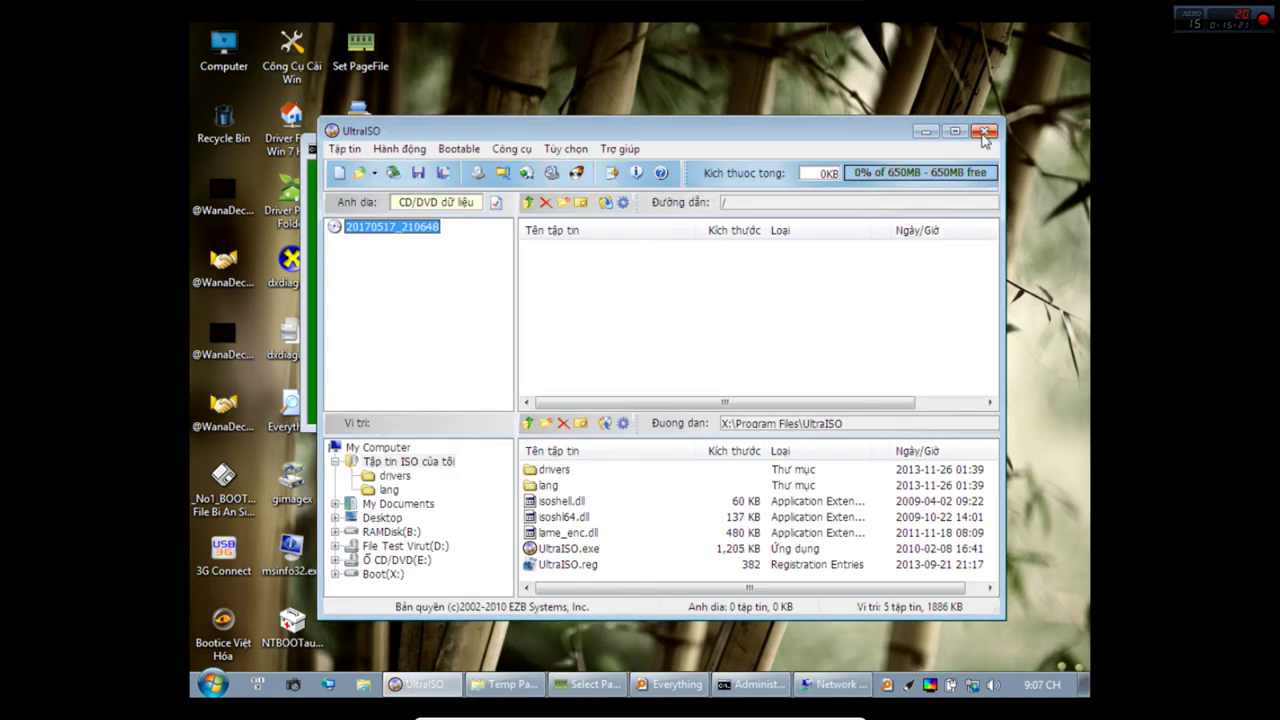
left_click(984, 131)
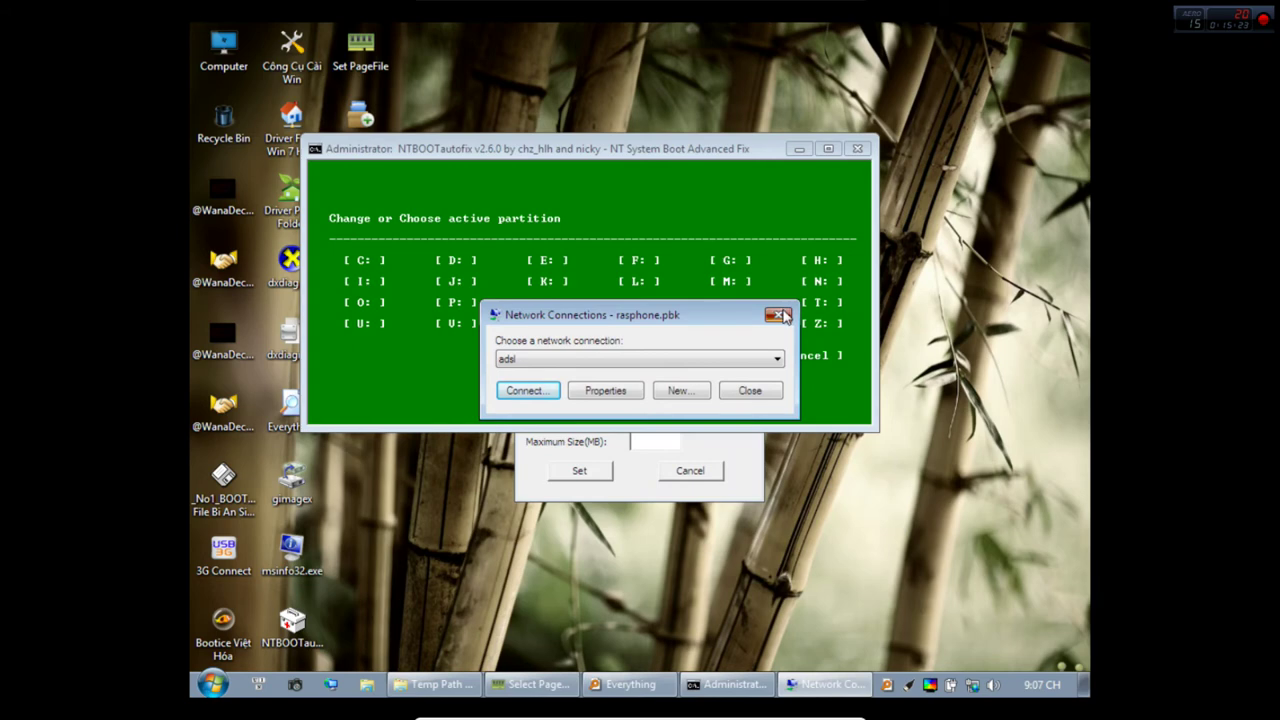
left_click(784, 316)
left_click(857, 148)
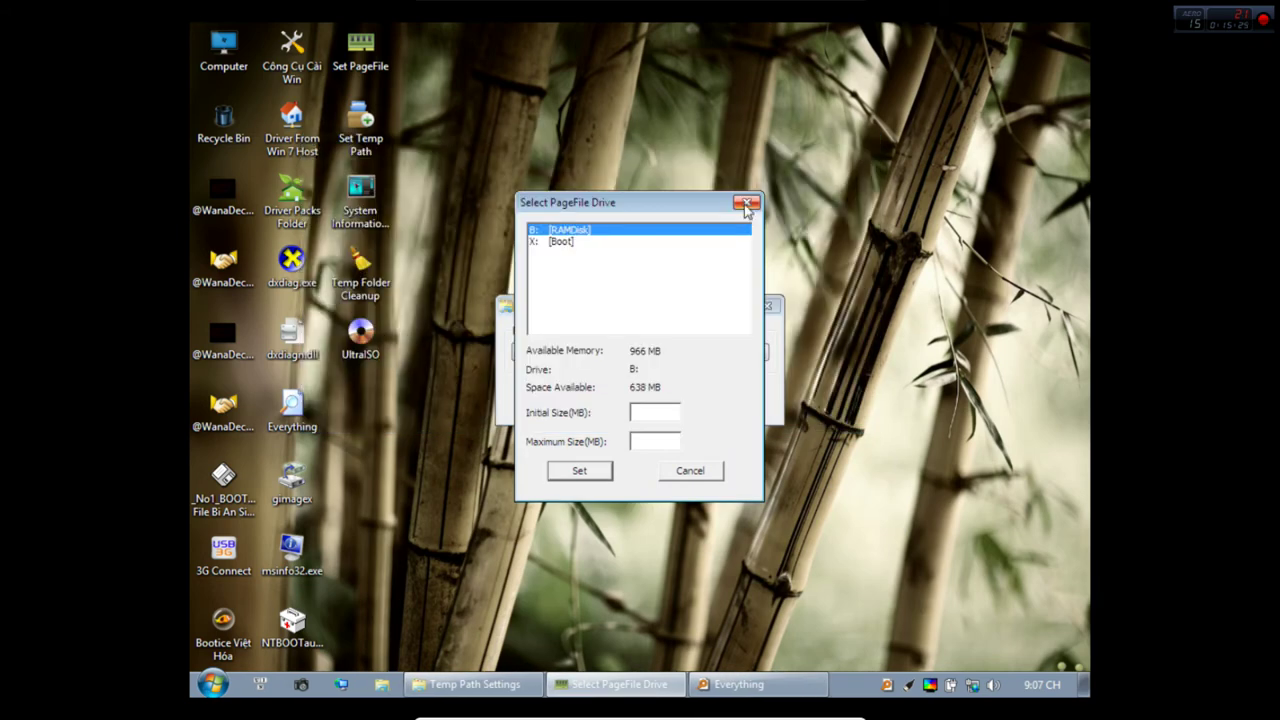
left_click(746, 203)
double_click(233, 420)
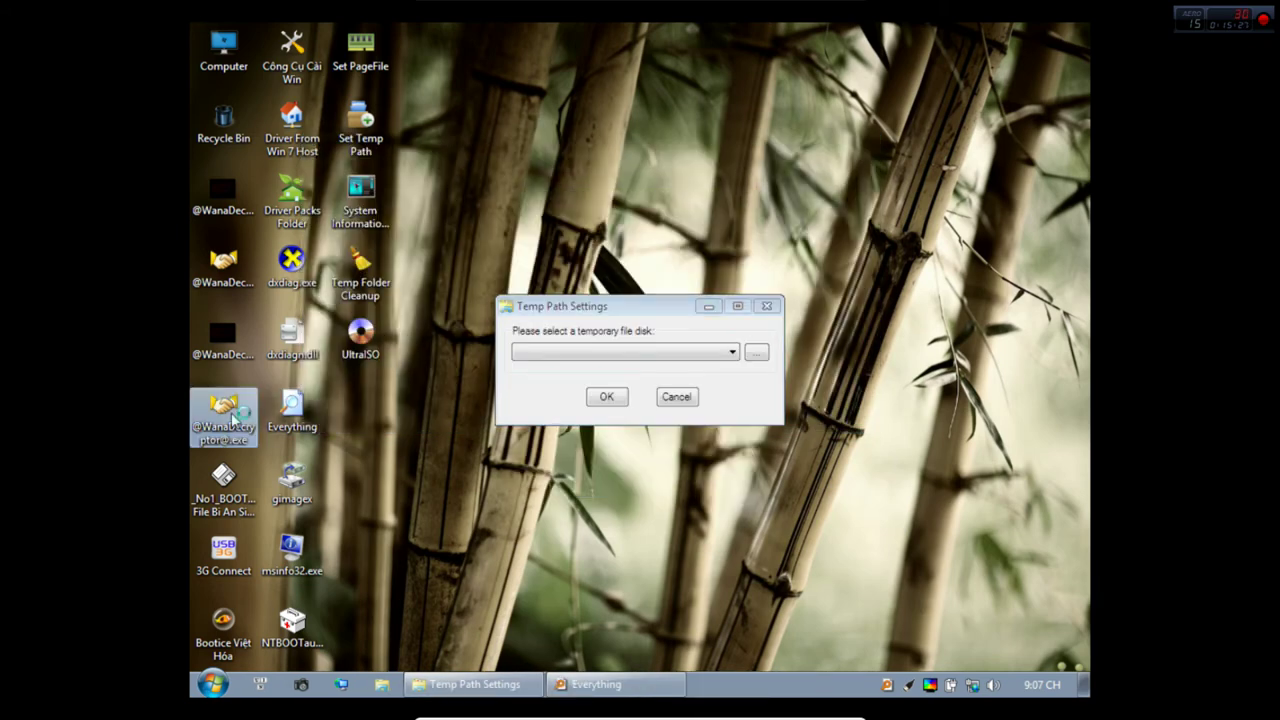
left_click(758, 393)
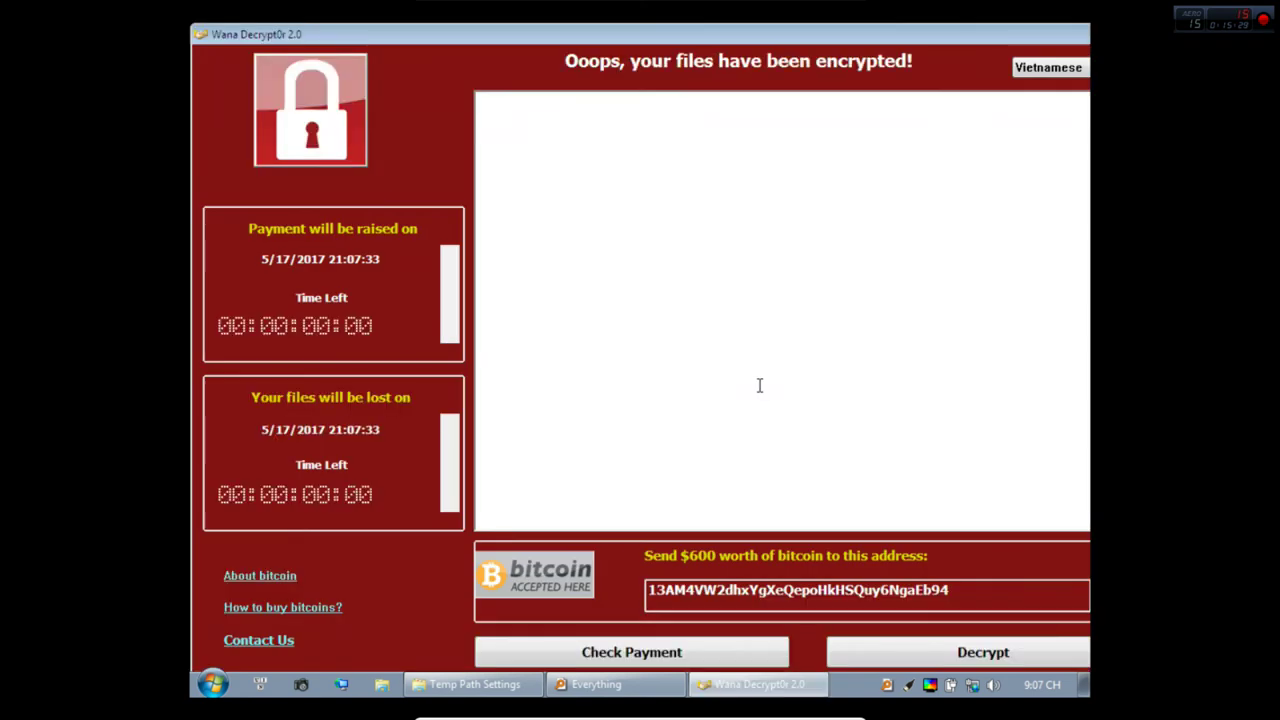
left_click_drag(1080, 30, 990, 87)
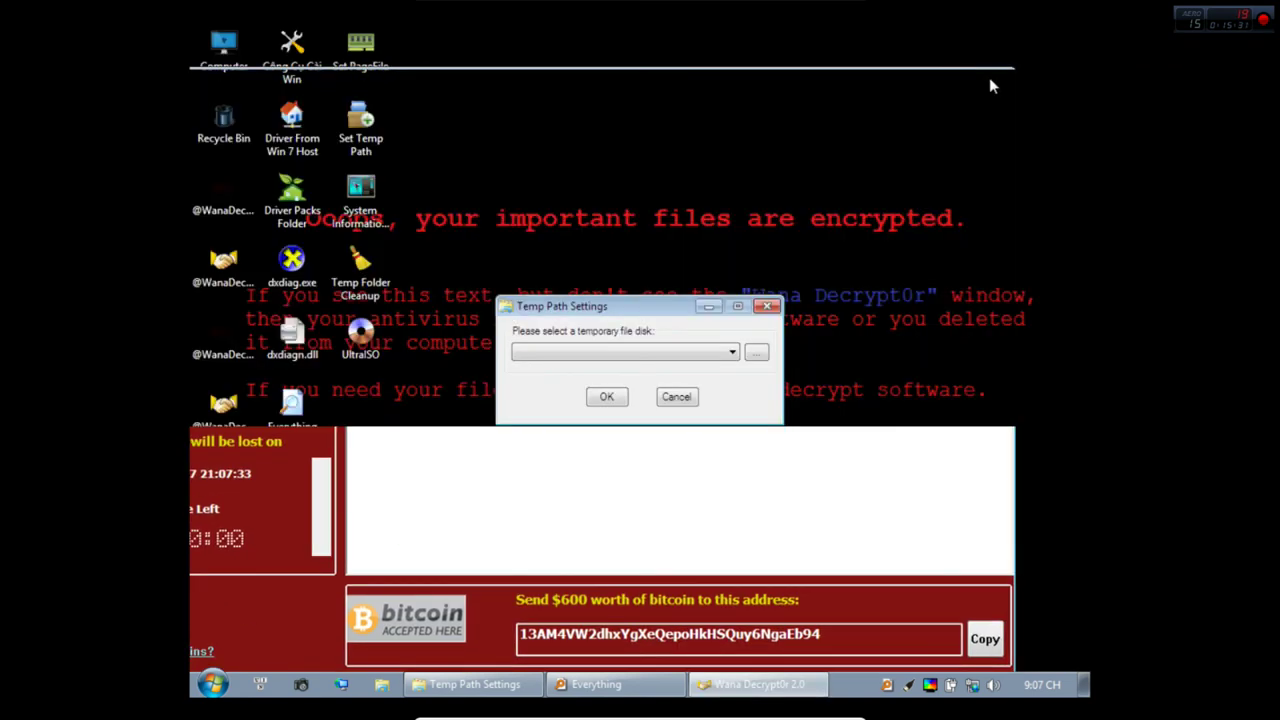
left_click(990, 87)
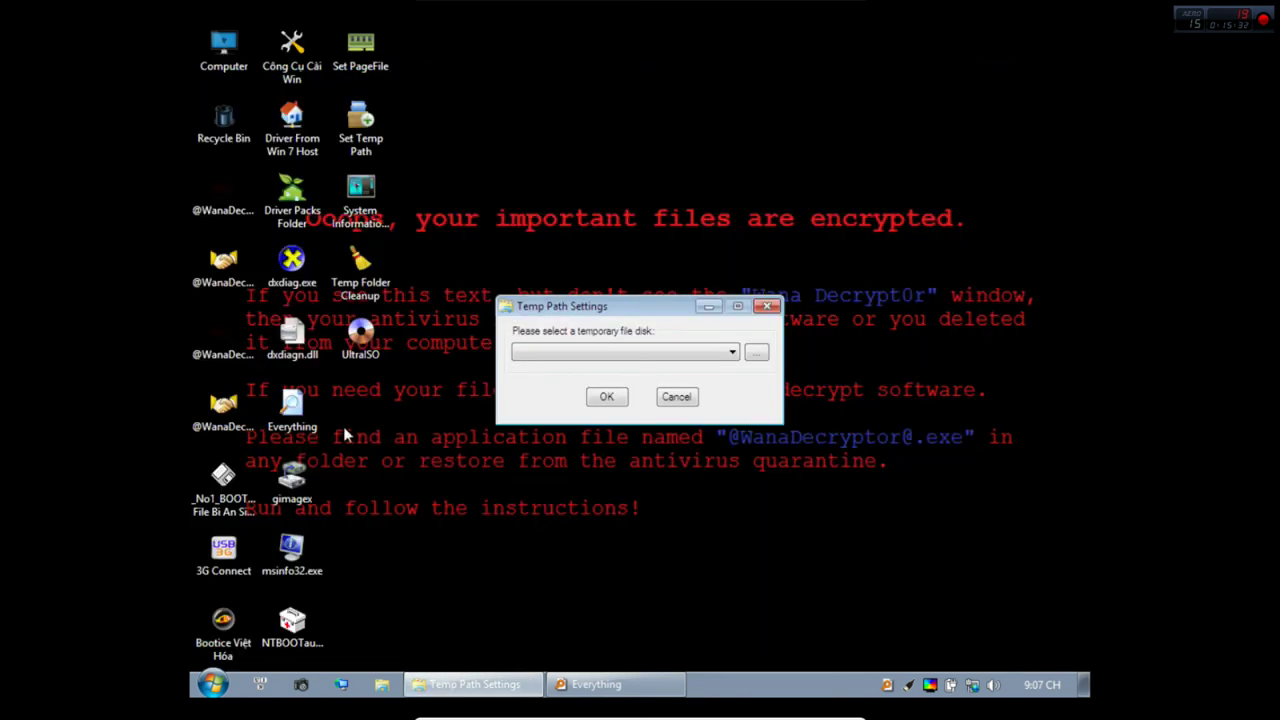
left_click(676, 397)
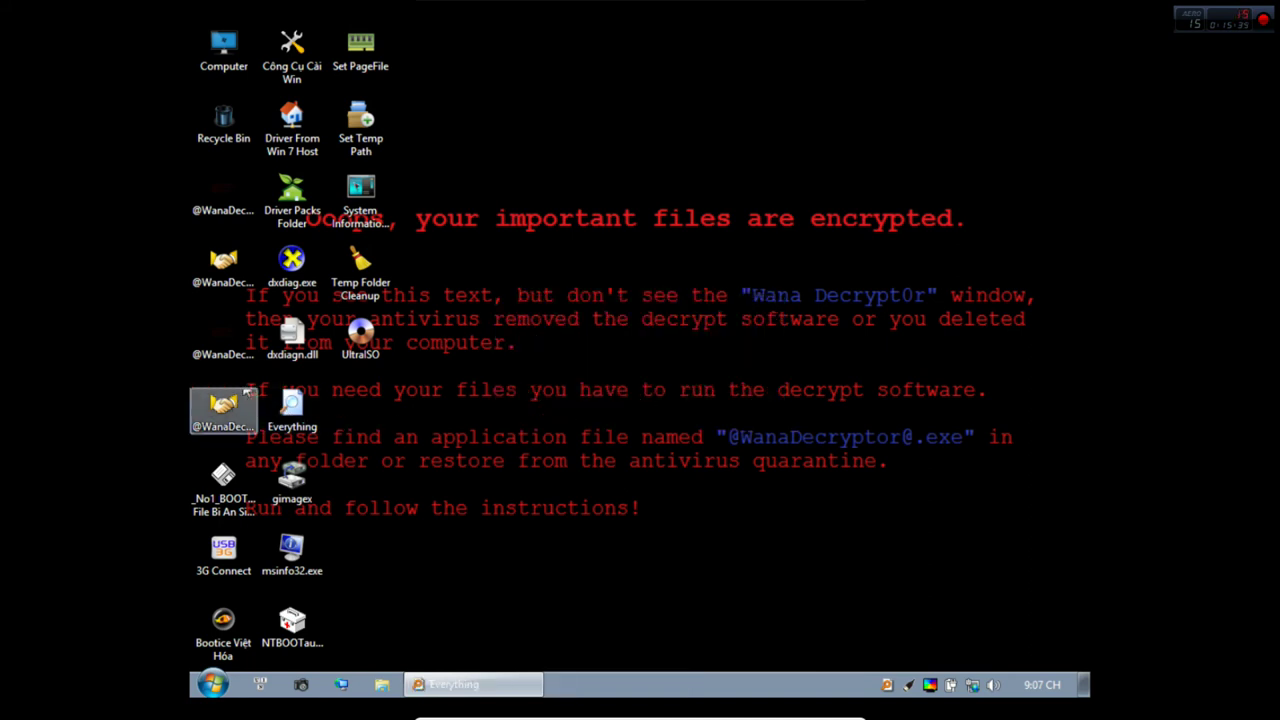
double_click(245, 285)
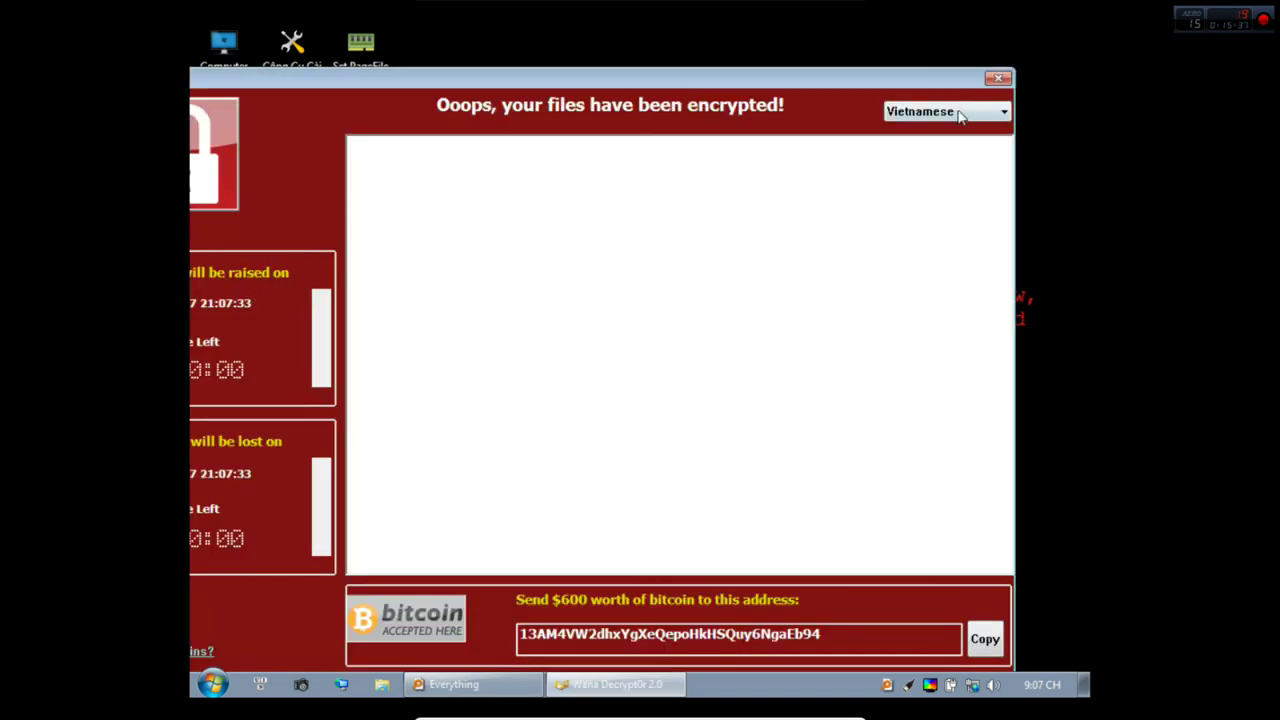
left_click(998, 78)
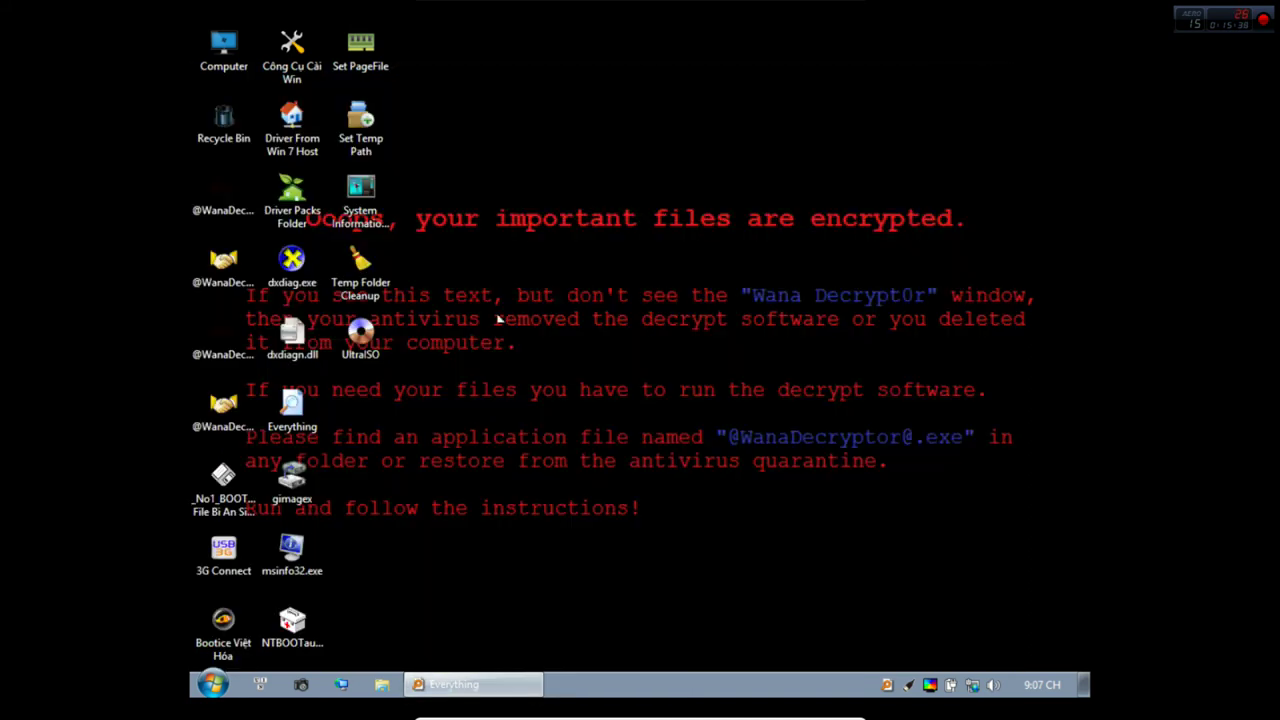
Launch UltraISO from the desktop again to check that it still starts, and minimize it.
double_click(355, 358)
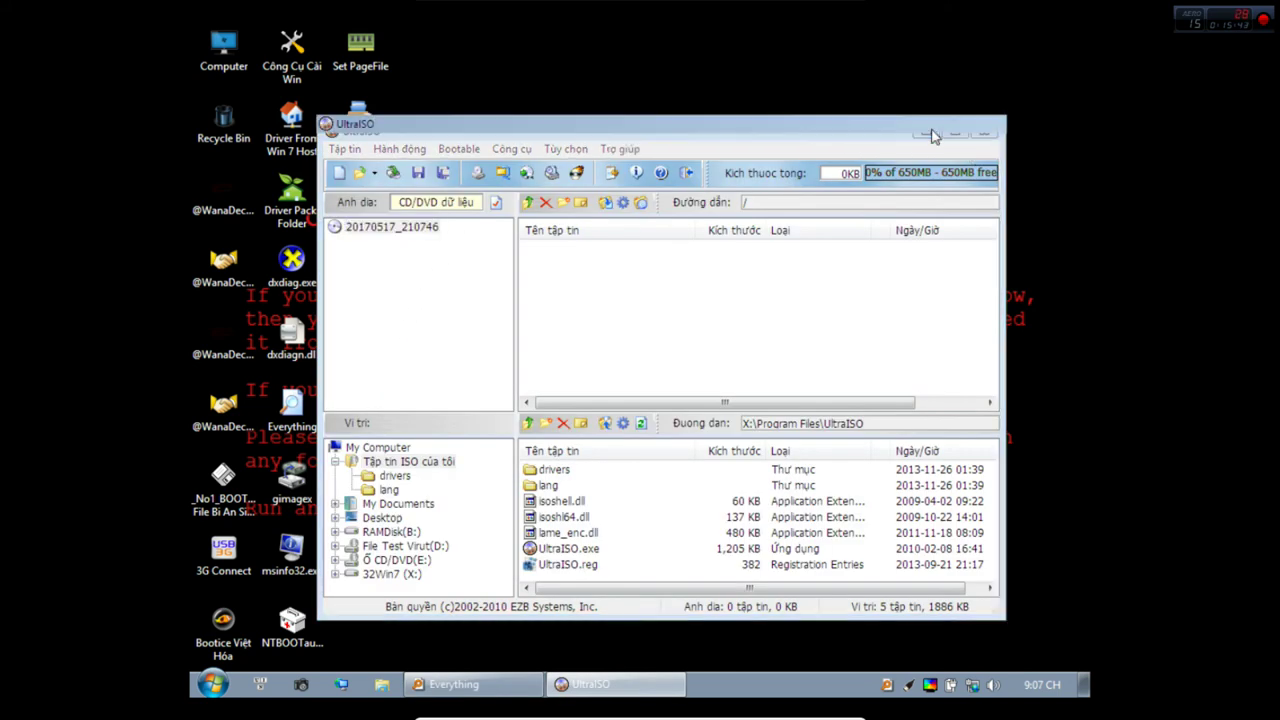
left_click(926, 132)
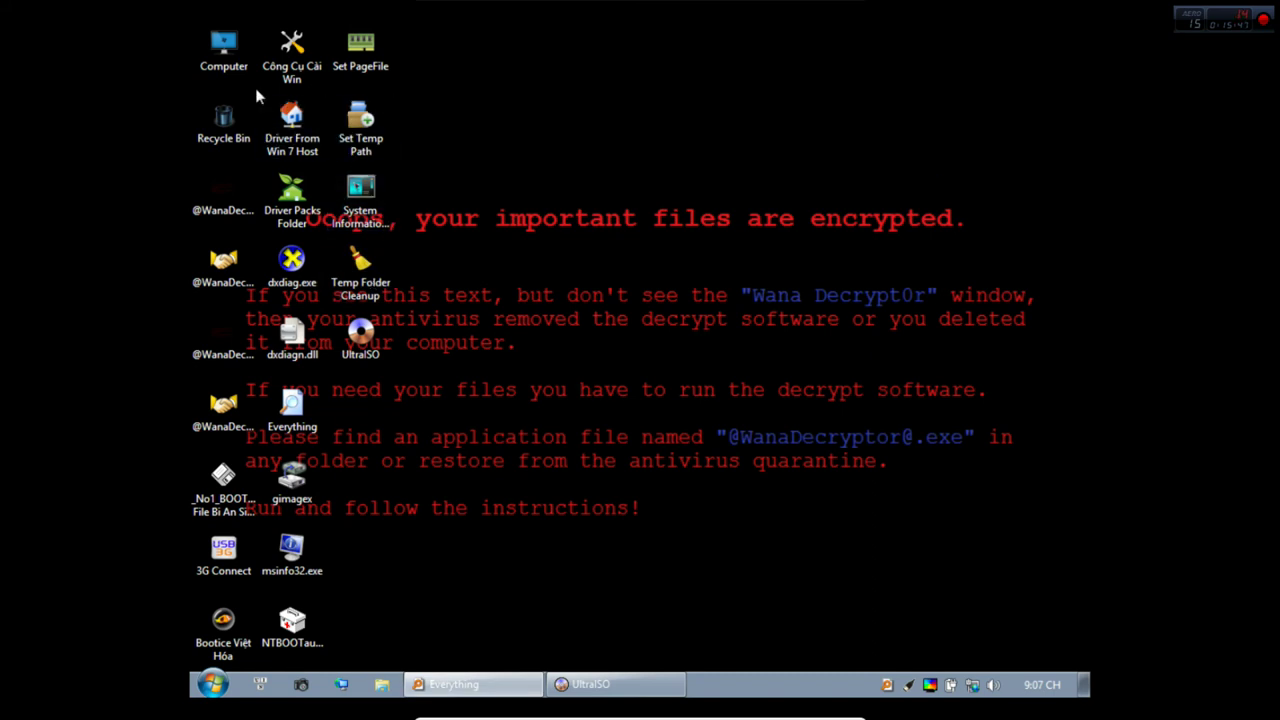
Launch Set PageFile and the Cài Nhanh installer from Công Cụ Cài Win, and minimize the installer's console window.
left_click(303, 66)
double_click(360, 48)
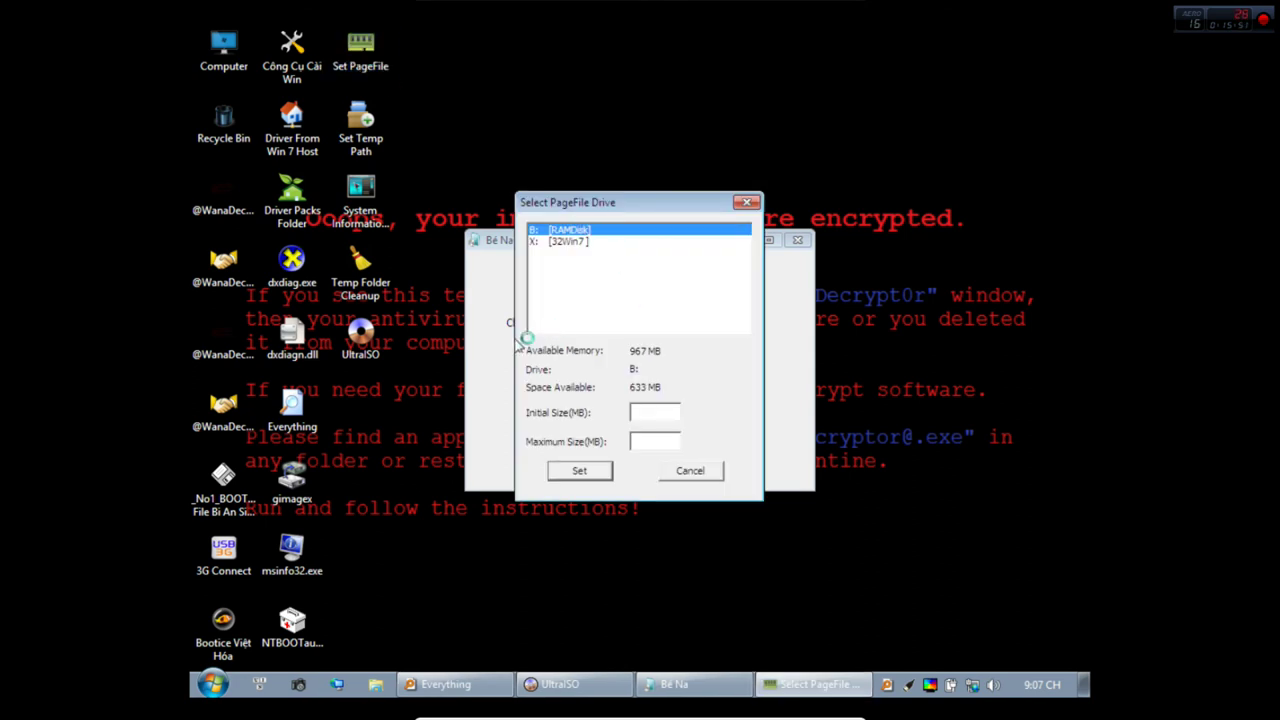
left_click(510, 342)
left_click(644, 368)
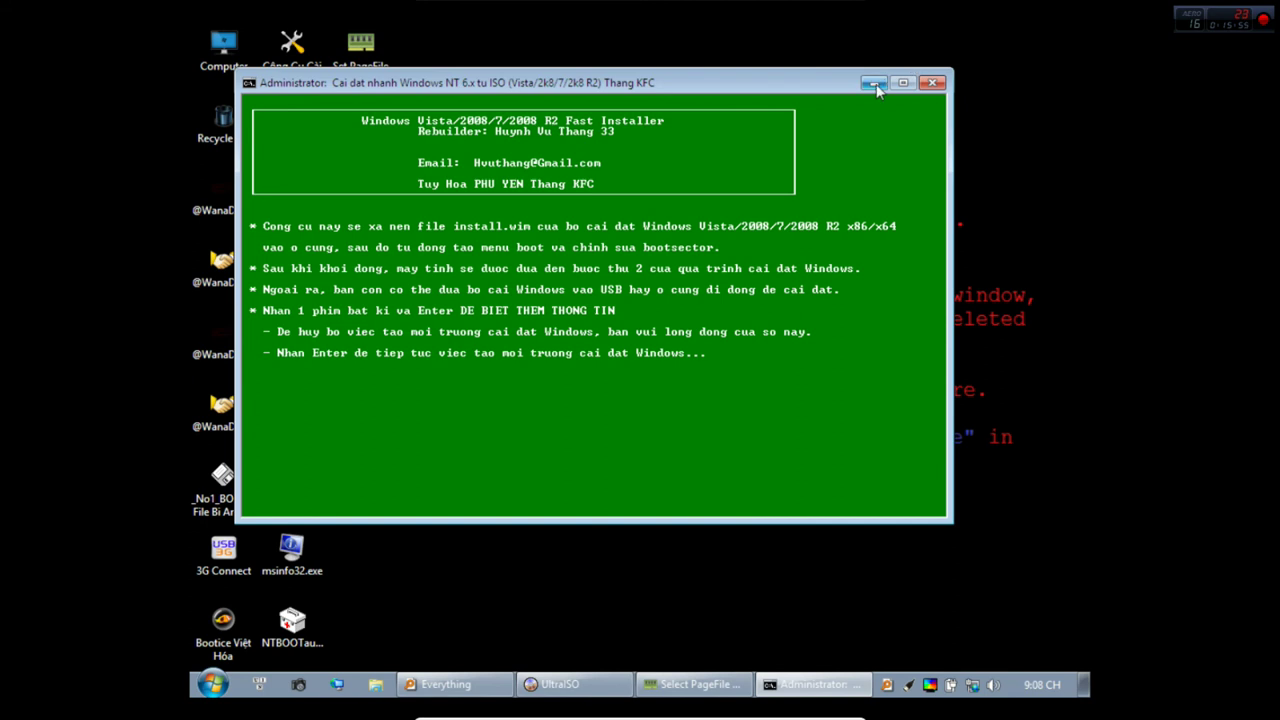
left_click(872, 84)
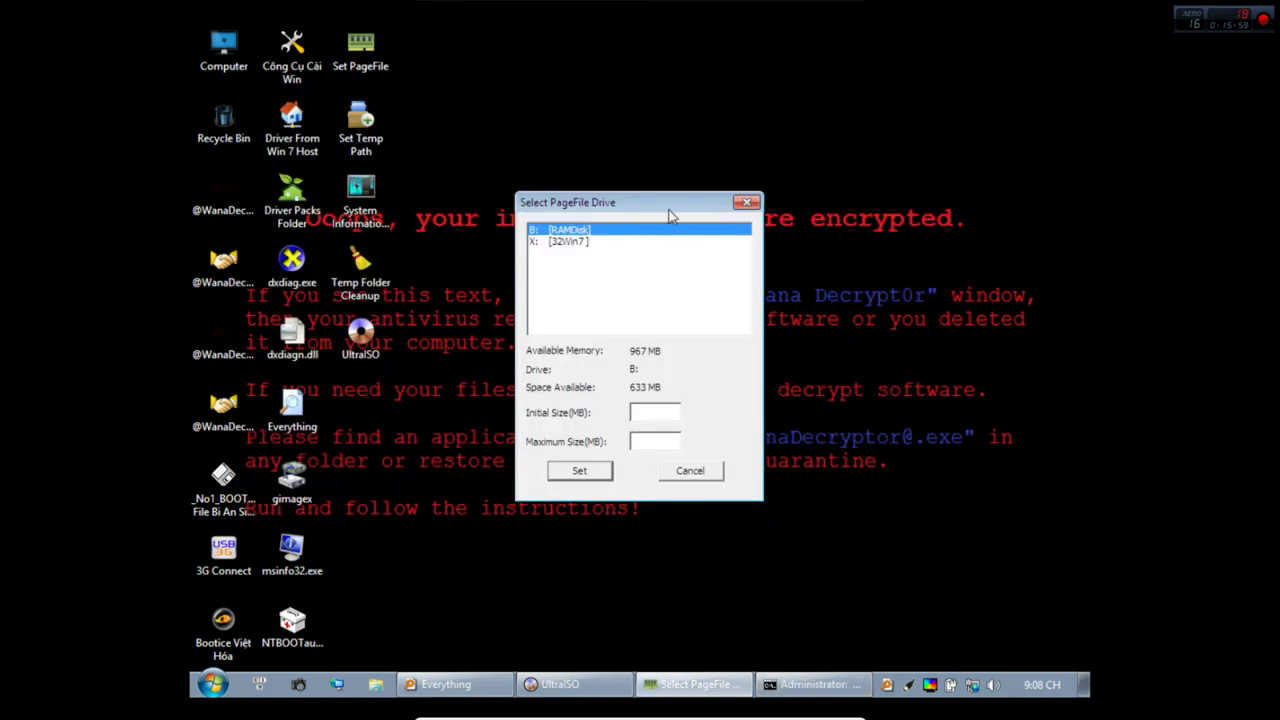
Move the Select PageFile Drive dialog aside, check the open installer, PageFile and UltraISO windows, and show the desktop.
left_click_drag(670, 217, 392, 365)
left_click(814, 686)
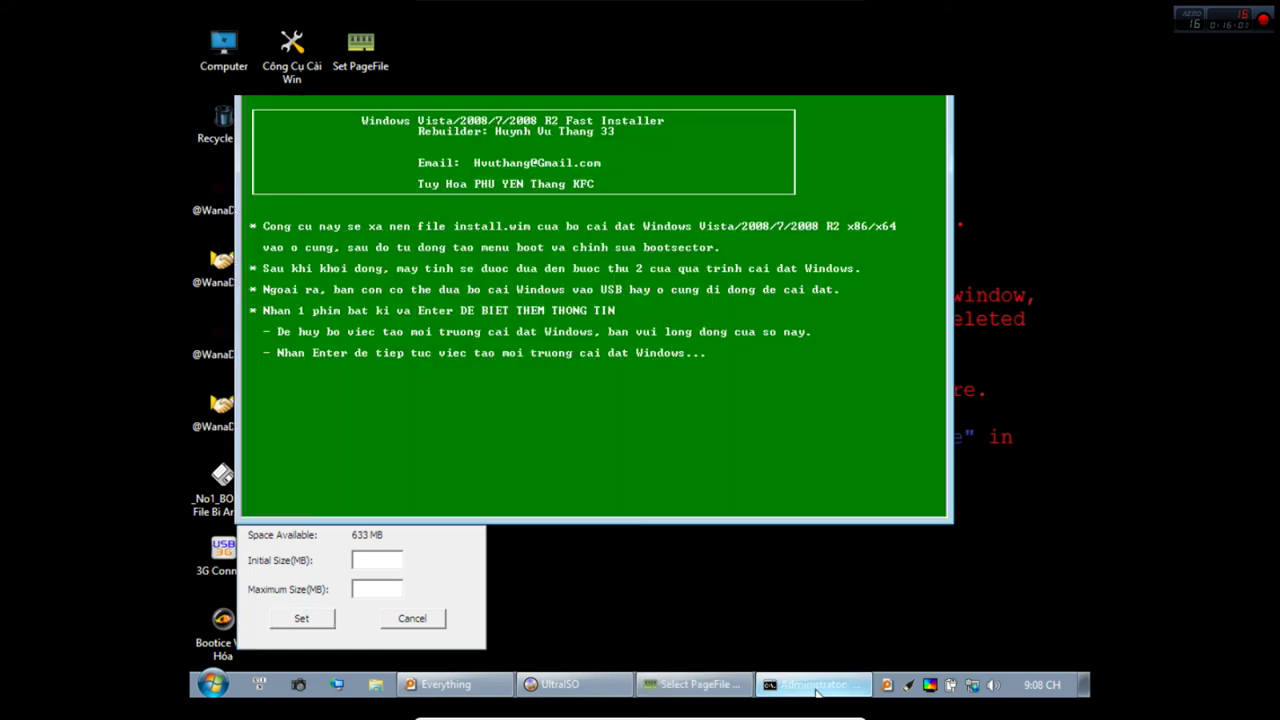
left_click(693, 685)
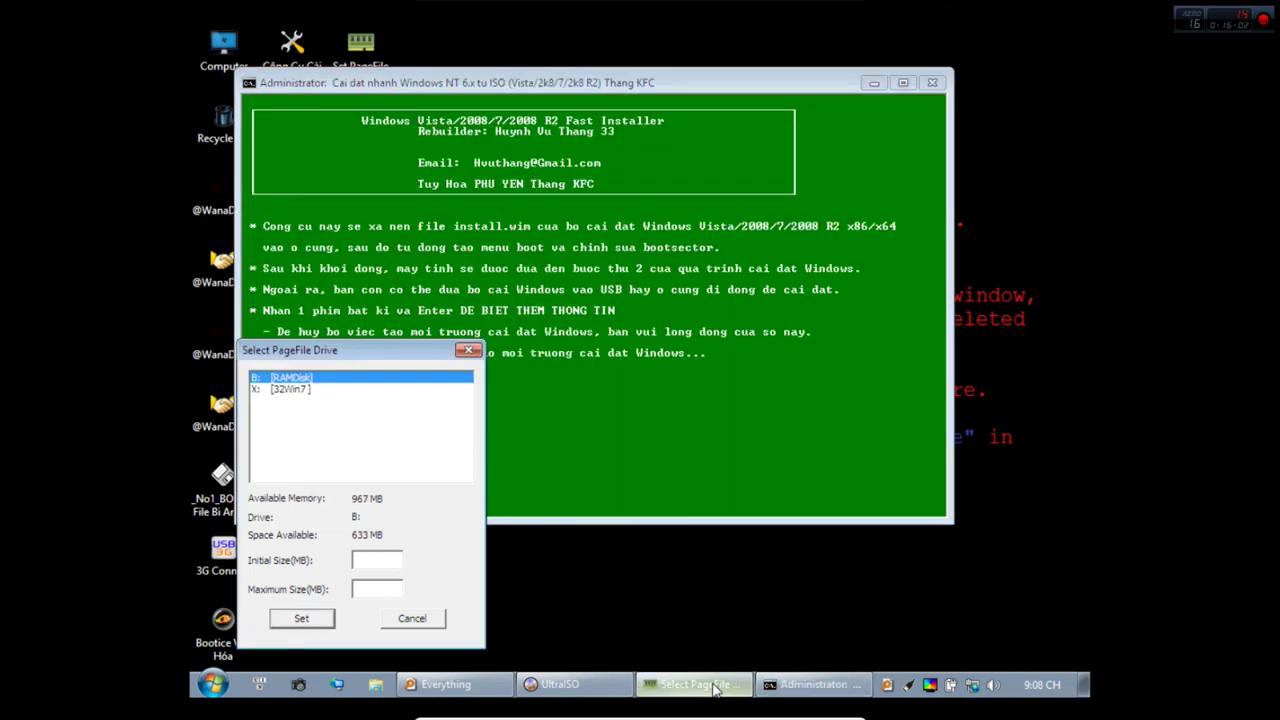
left_click(588, 684)
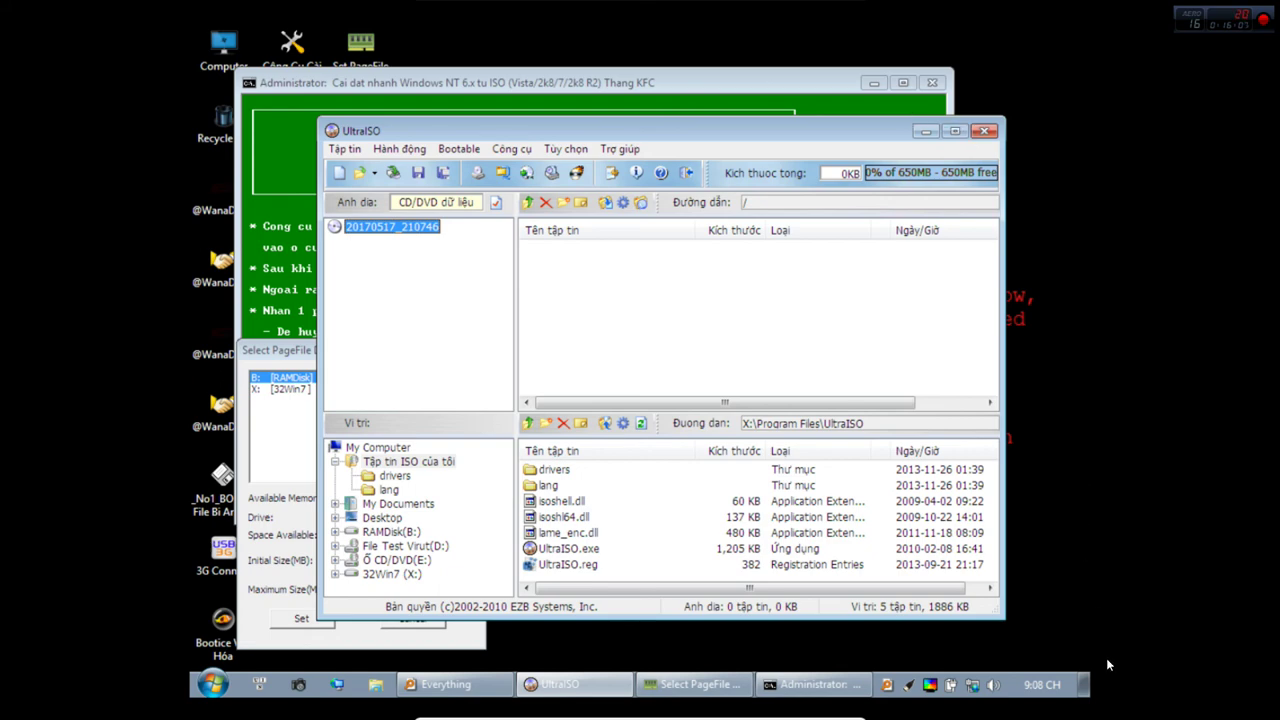
left_click(1088, 684)
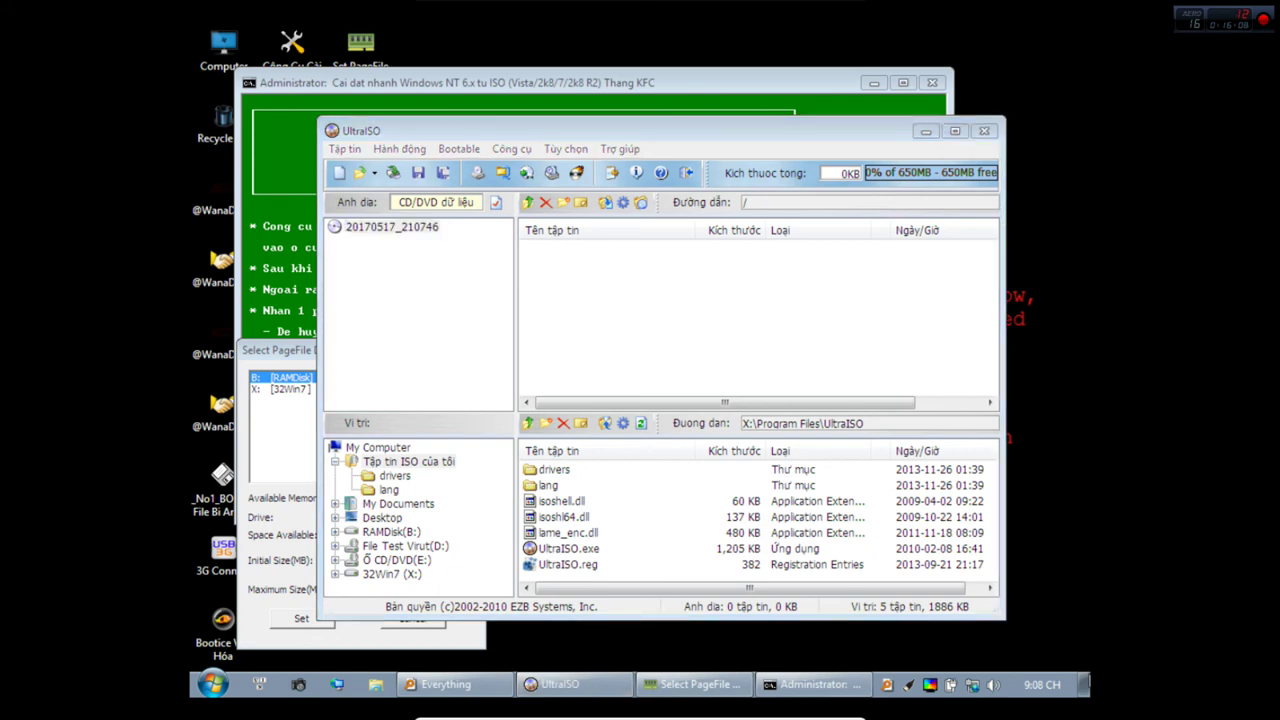
left_click(1085, 684)
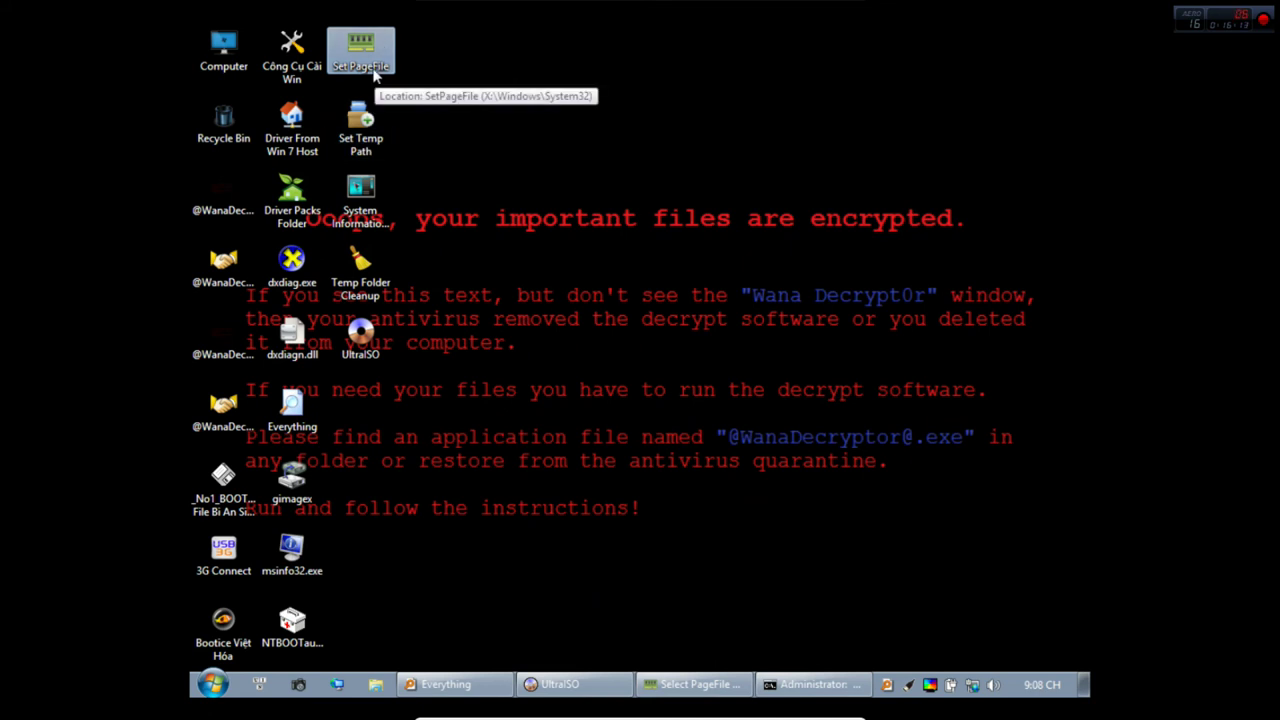
Launch Driver Packs Folder and the Easy Install option of Công Cụ Cài Win, and minimize both resulting windows.
double_click(292, 200)
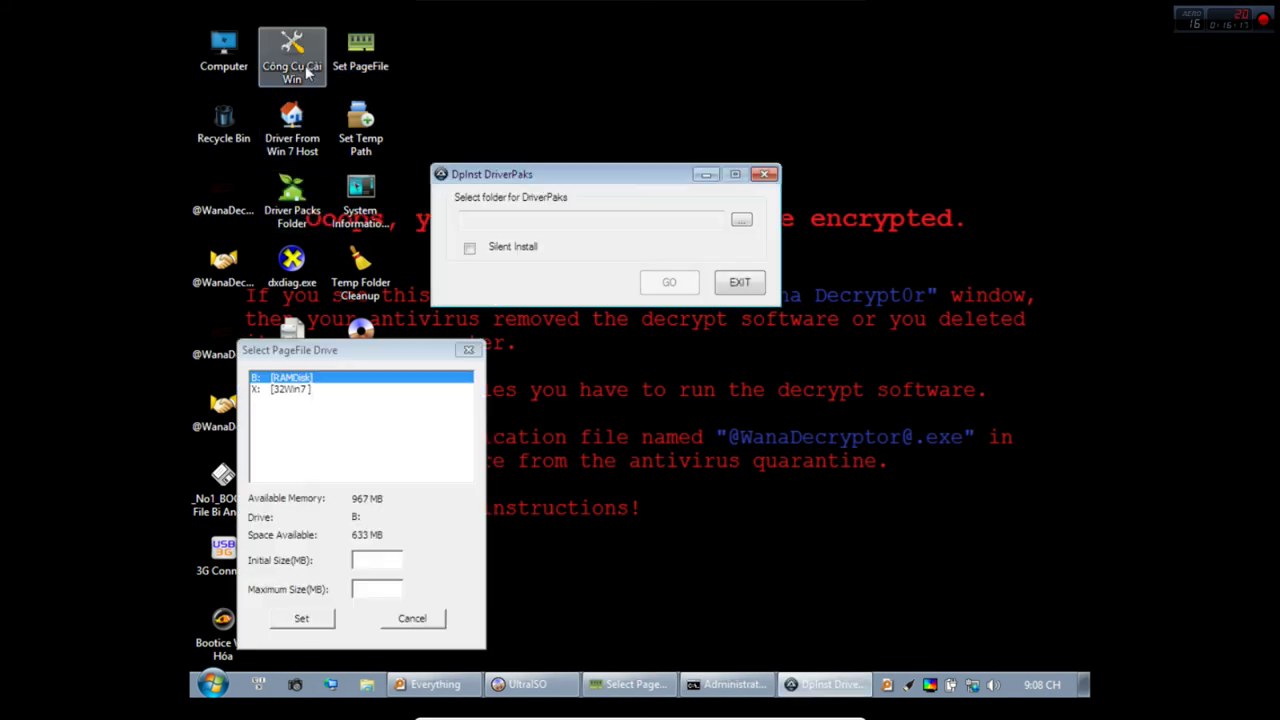
left_click(305, 68)
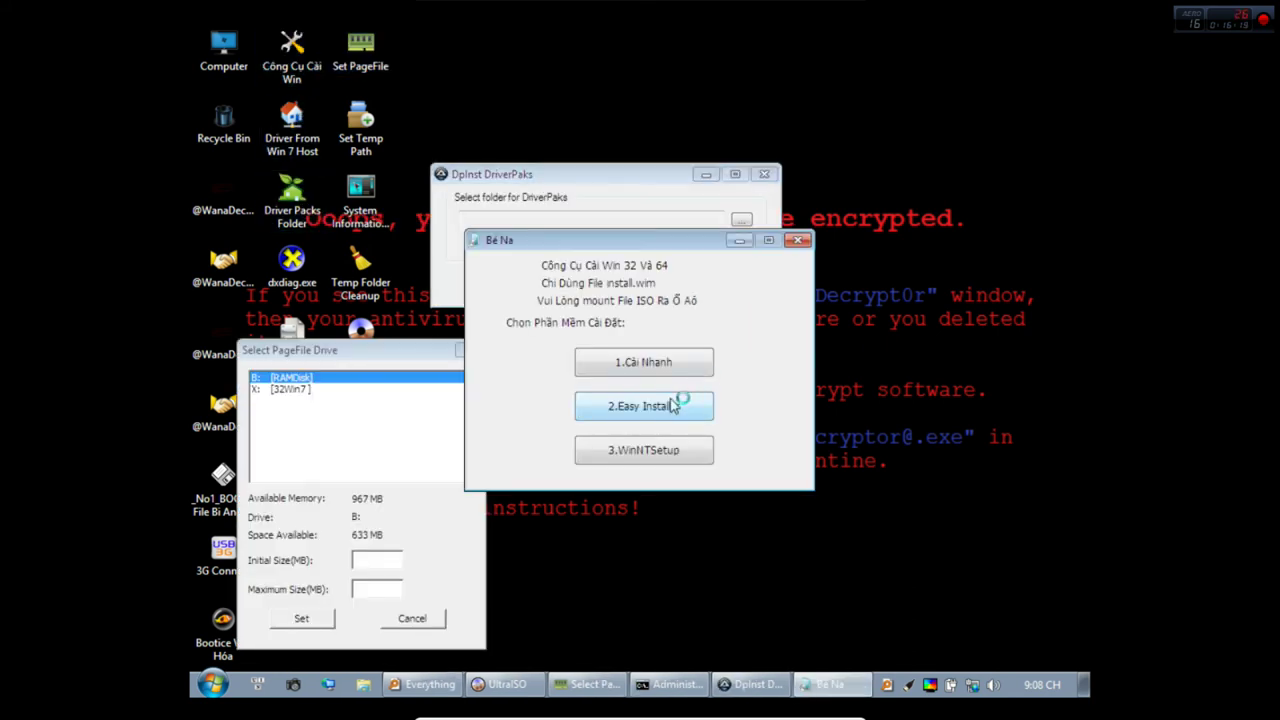
left_click(674, 406)
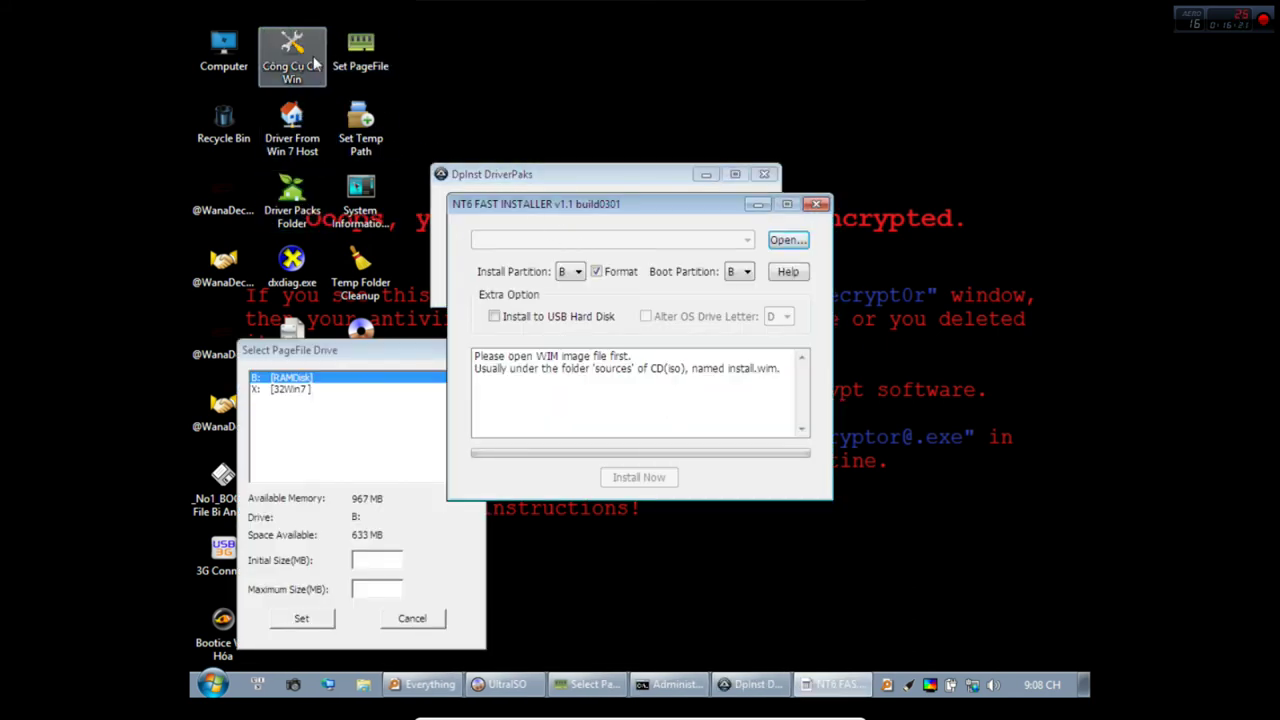
left_click(640, 372)
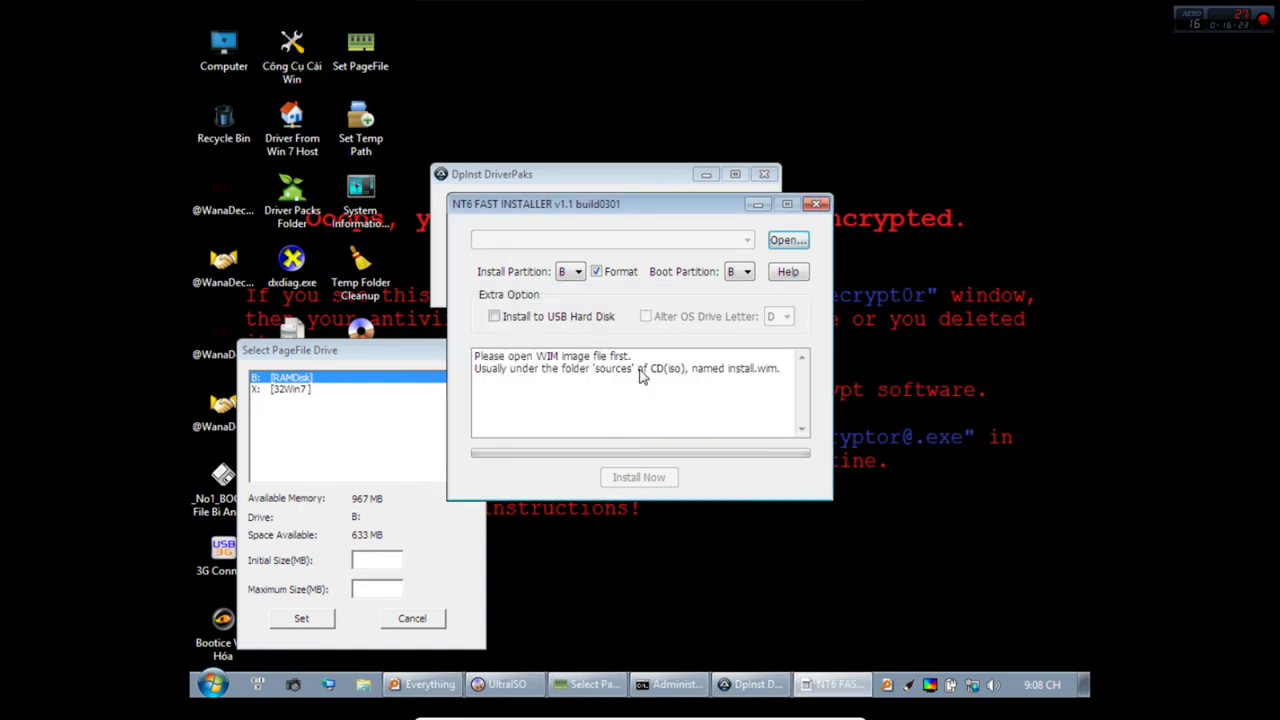
left_click(757, 205)
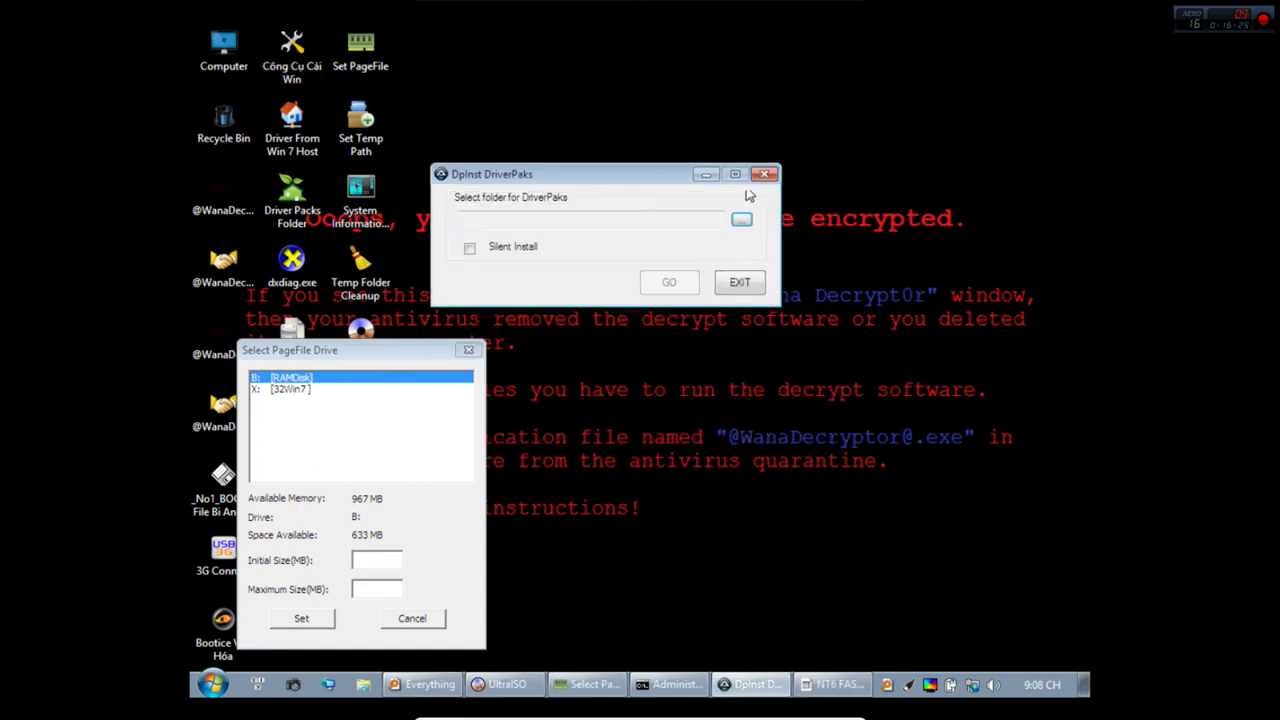
left_click(706, 175)
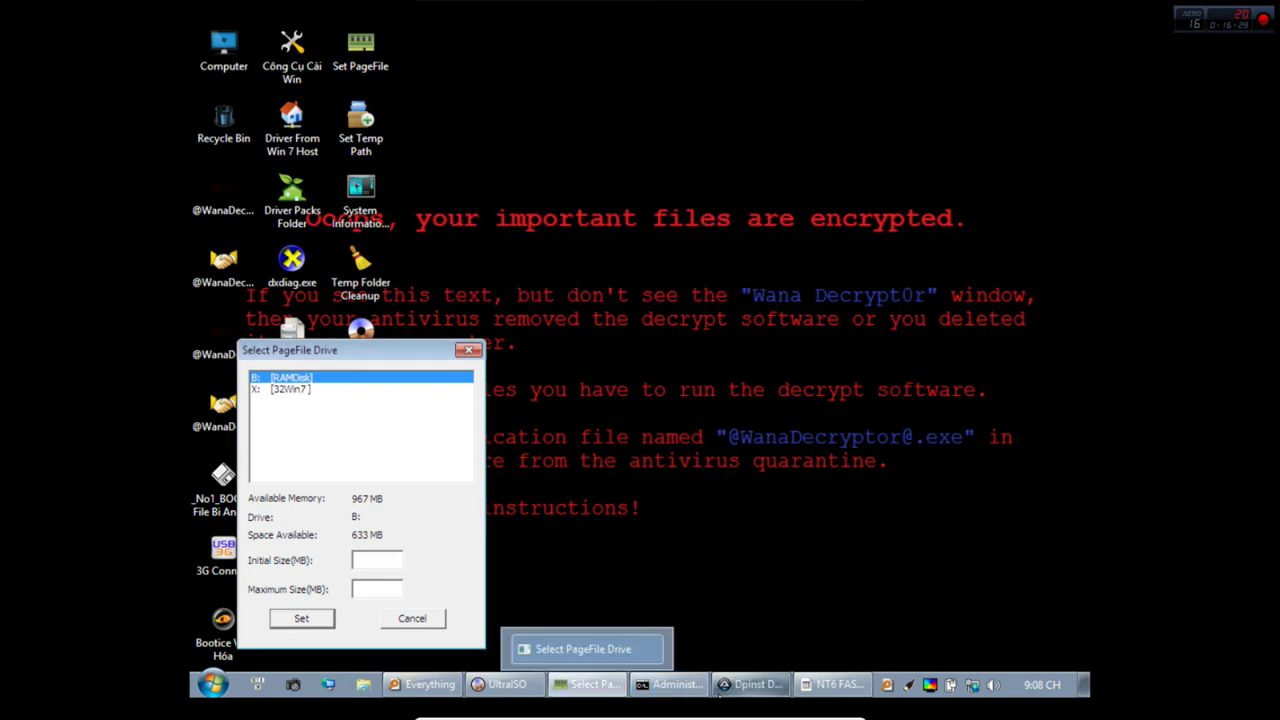
Check the NT6 Fast Installer window and minimize it, try to relaunch Công Cụ Cài Win, and dismiss the error dialog.
left_click(820, 686)
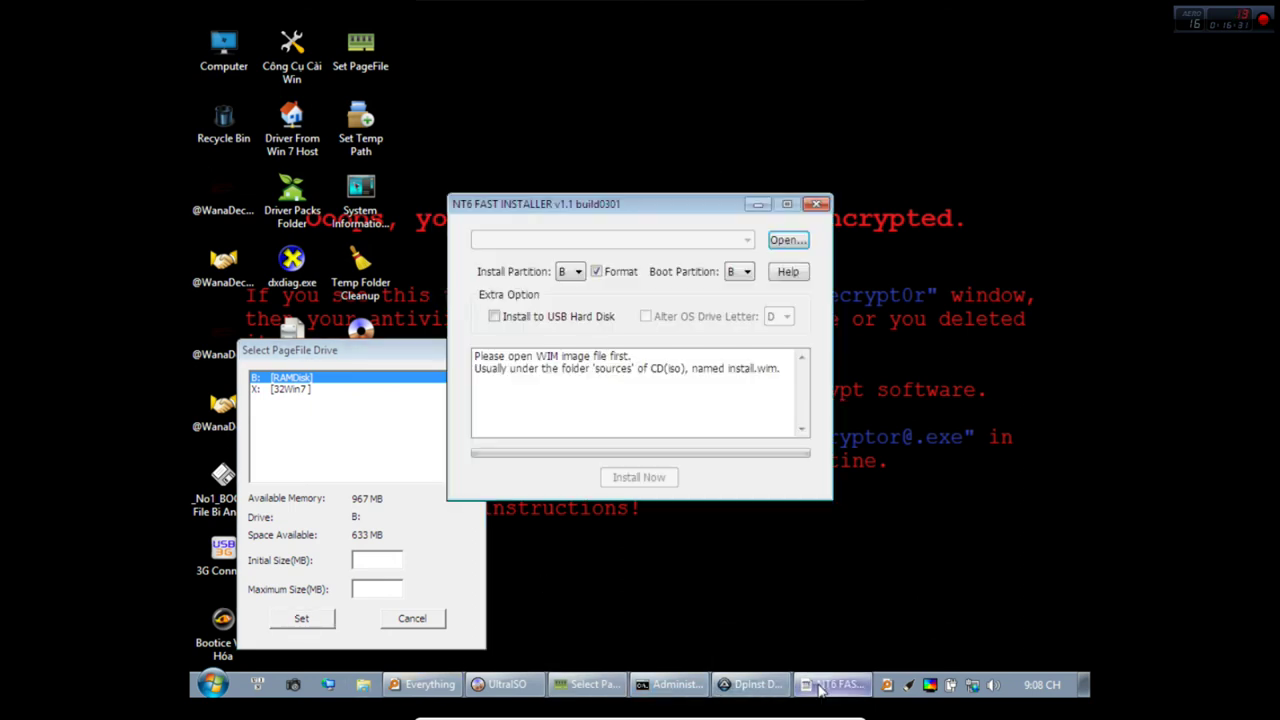
left_click(797, 199)
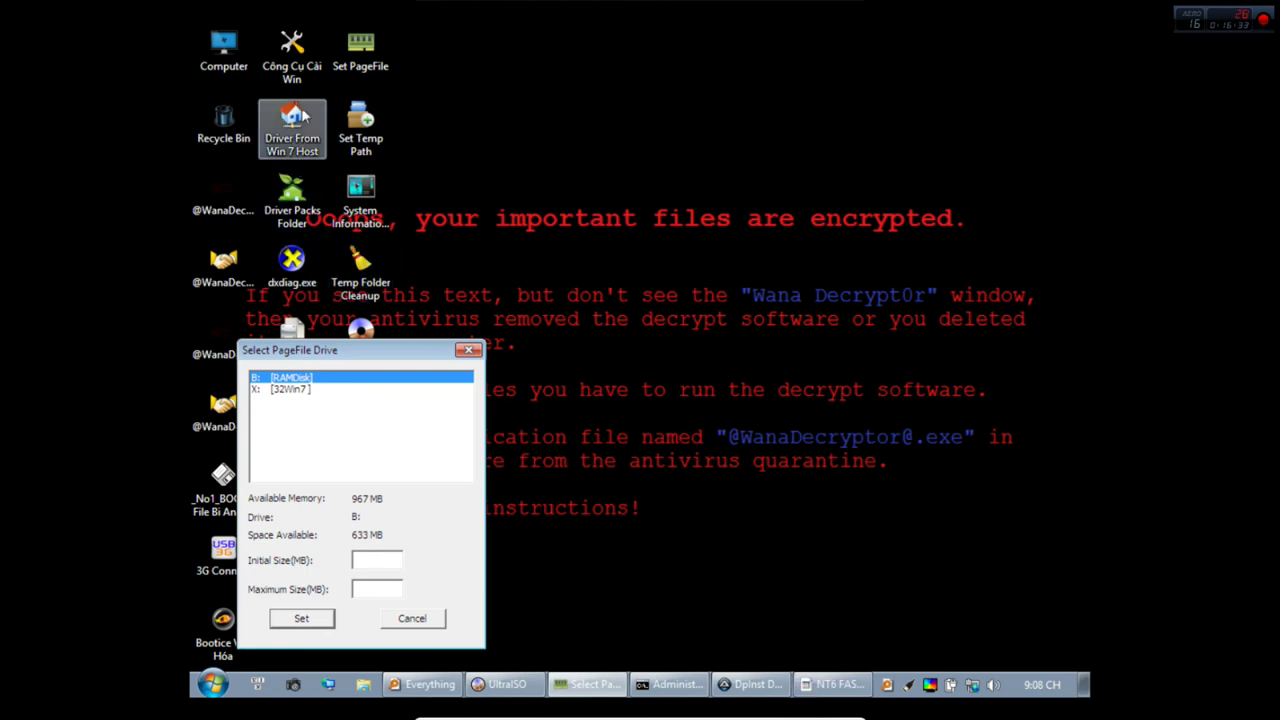
double_click(291, 50)
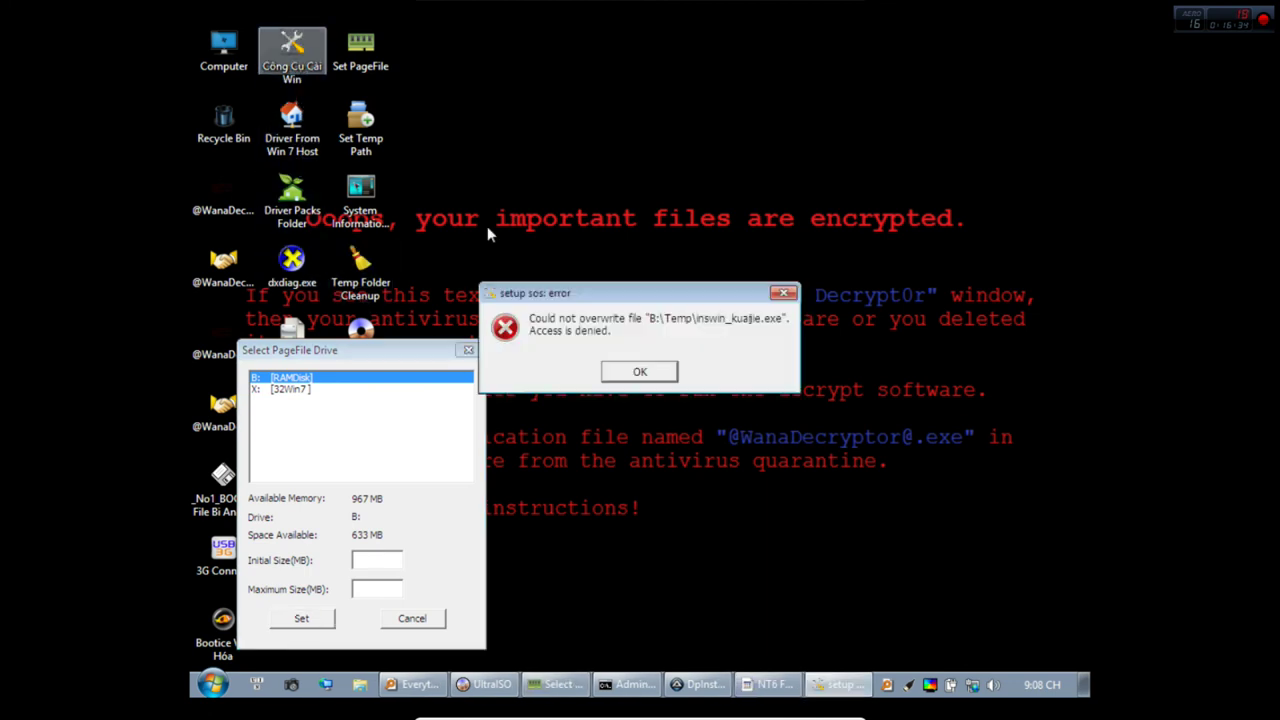
left_click(668, 375)
Close the running Command Prompt, Set PageFile and UltraISO windows.
right_click(685, 683)
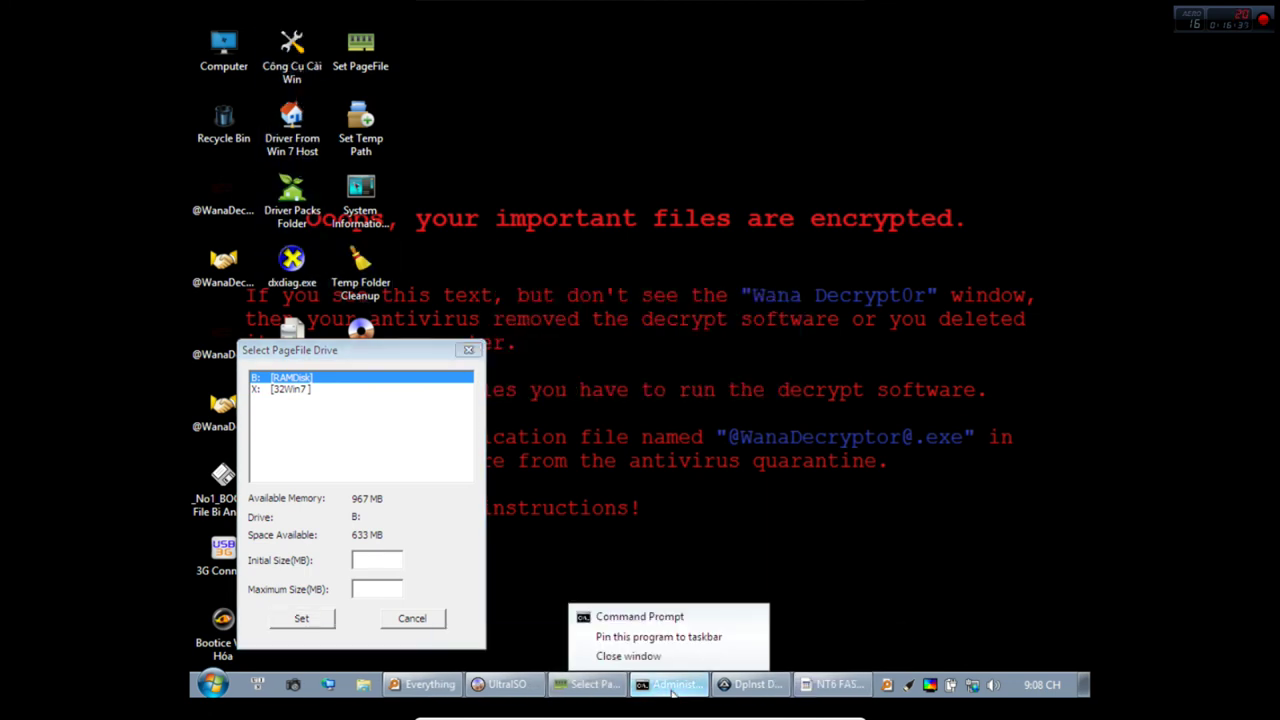
left_click(660, 658)
right_click(638, 683)
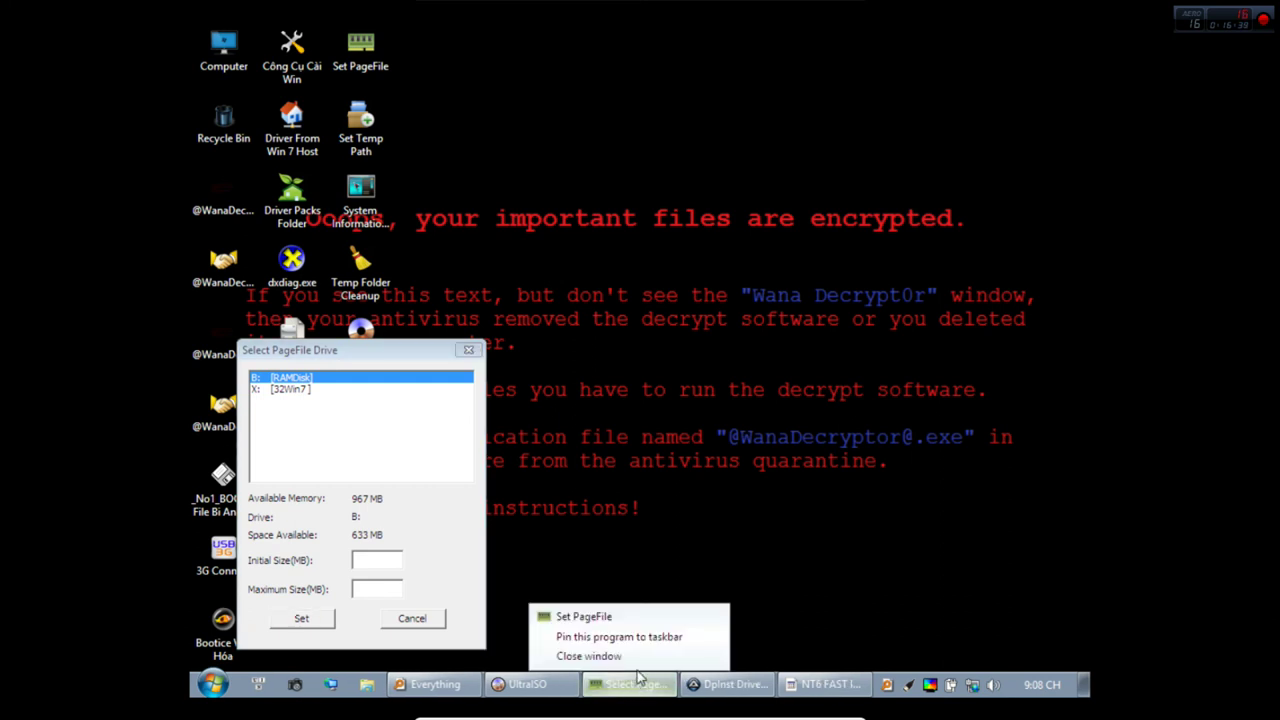
left_click(630, 655)
right_click(580, 686)
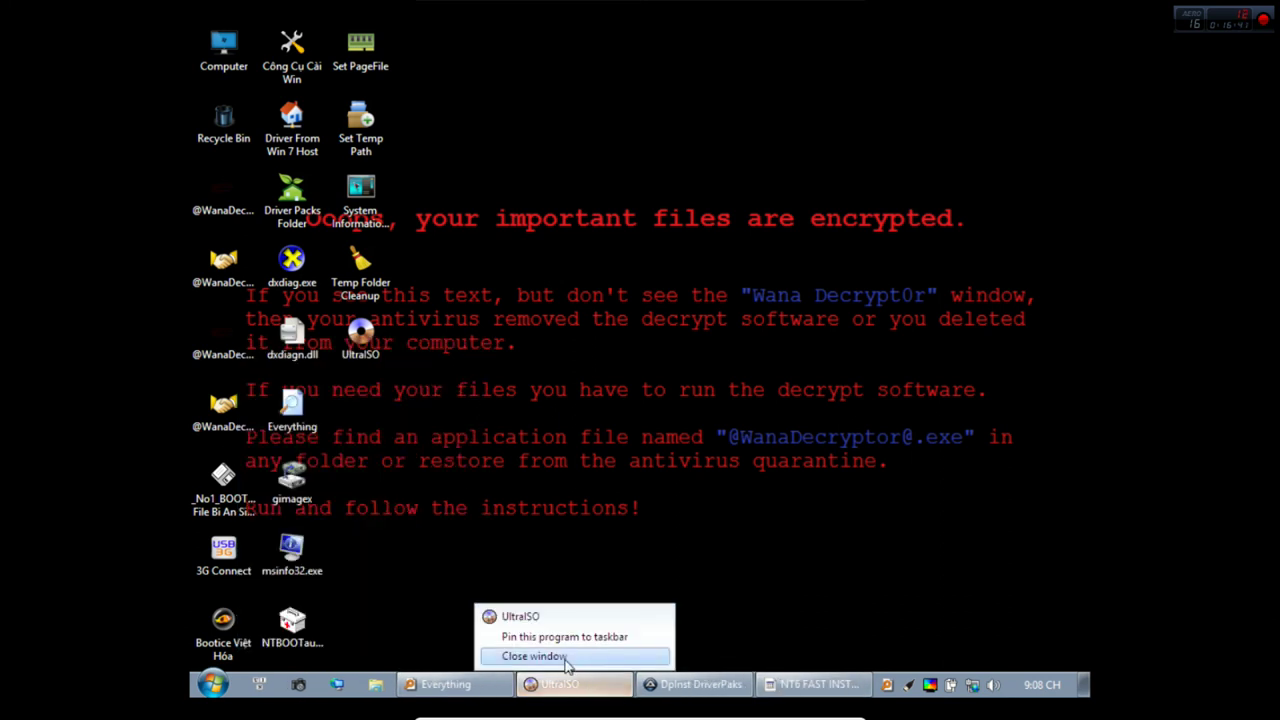
left_click(563, 658)
Close NT6 Fast Installer and DpInst DriverPaks, and exit Everything completely.
right_click(705, 686)
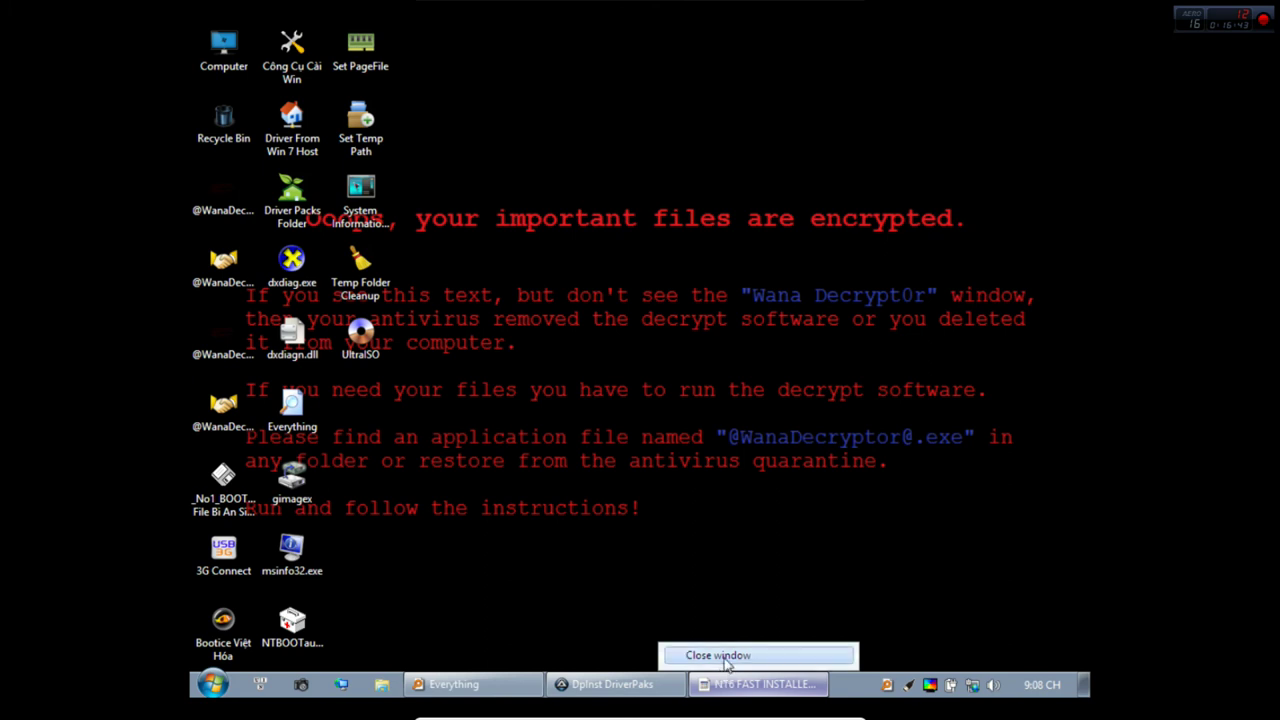
left_click(726, 658)
left_click(672, 688)
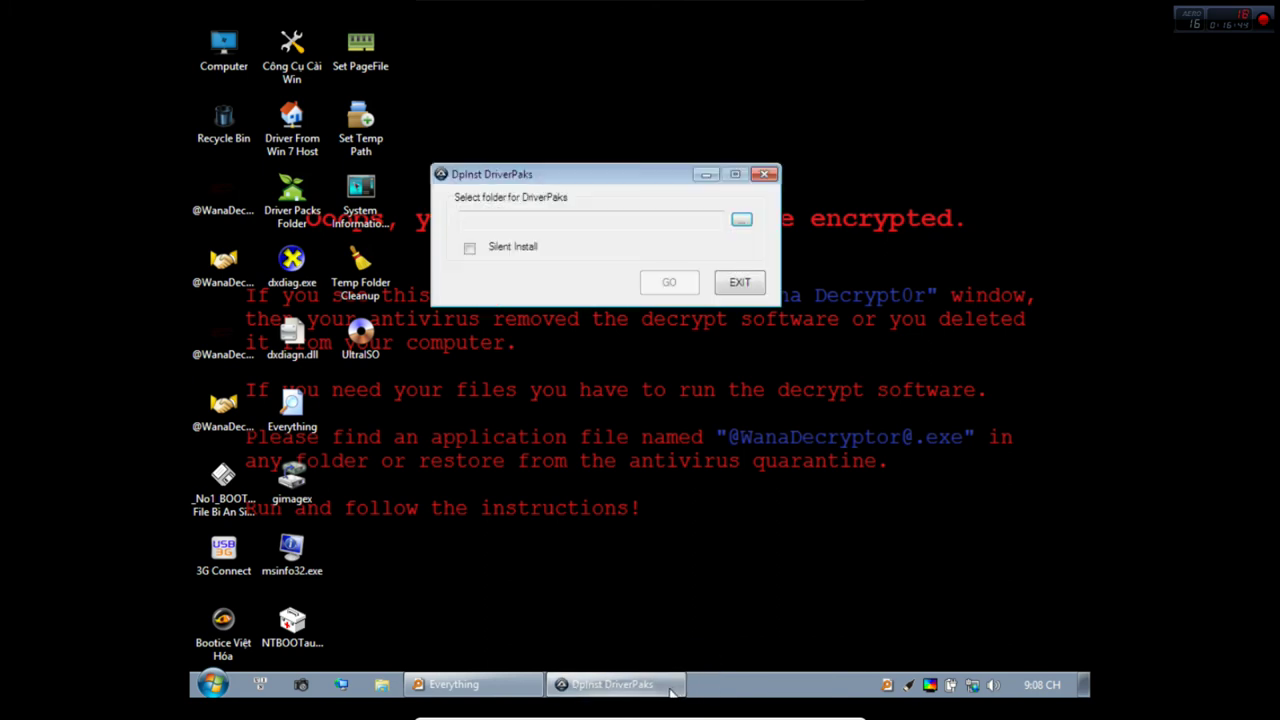
left_click(740, 284)
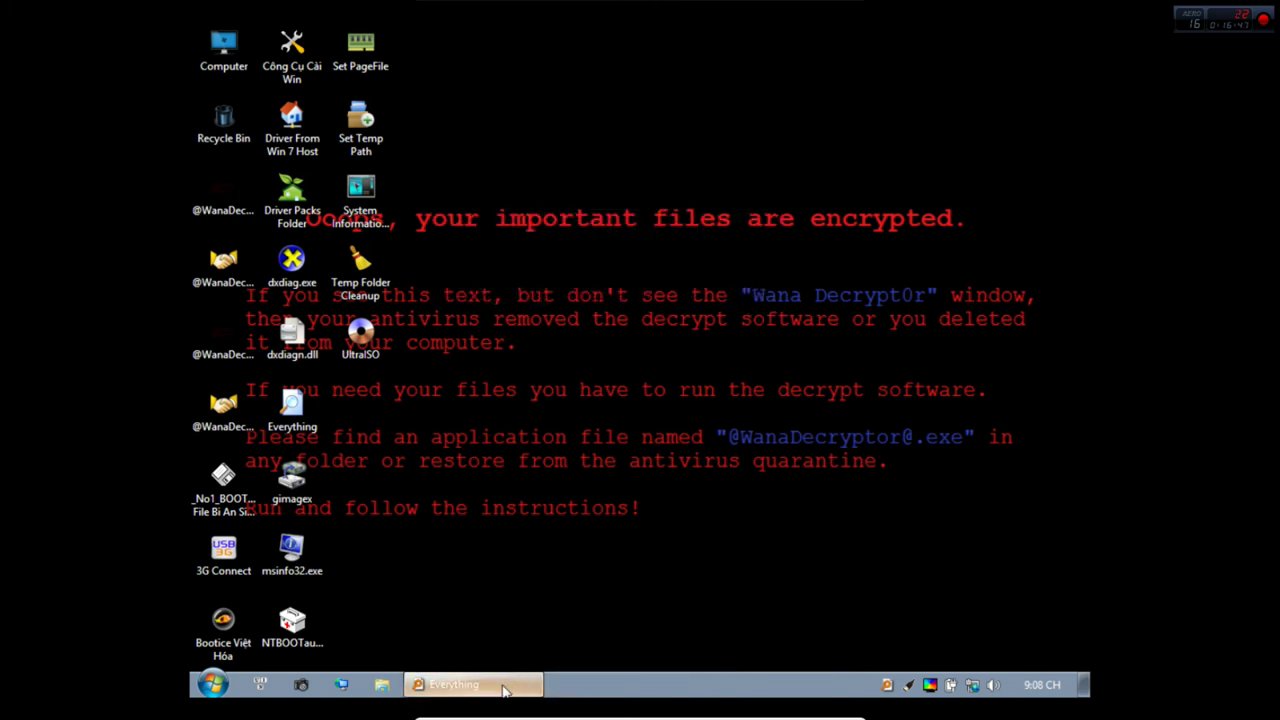
right_click(889, 688)
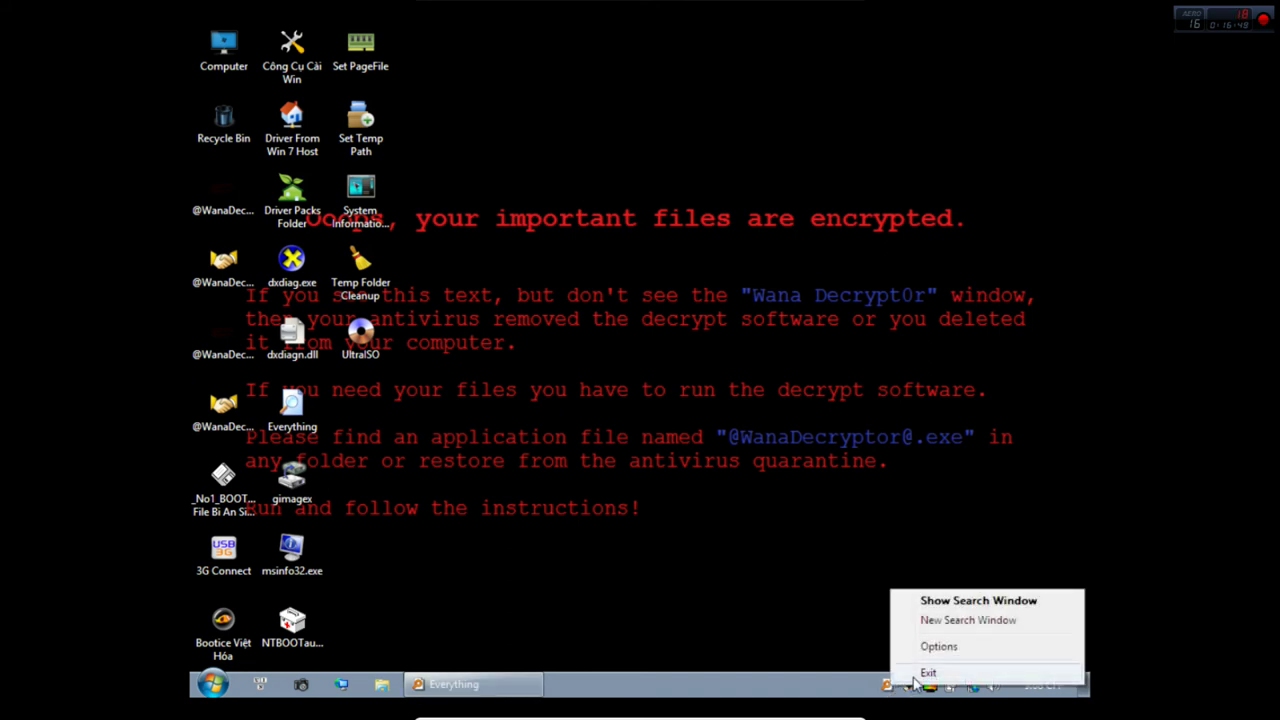
left_click(922, 674)
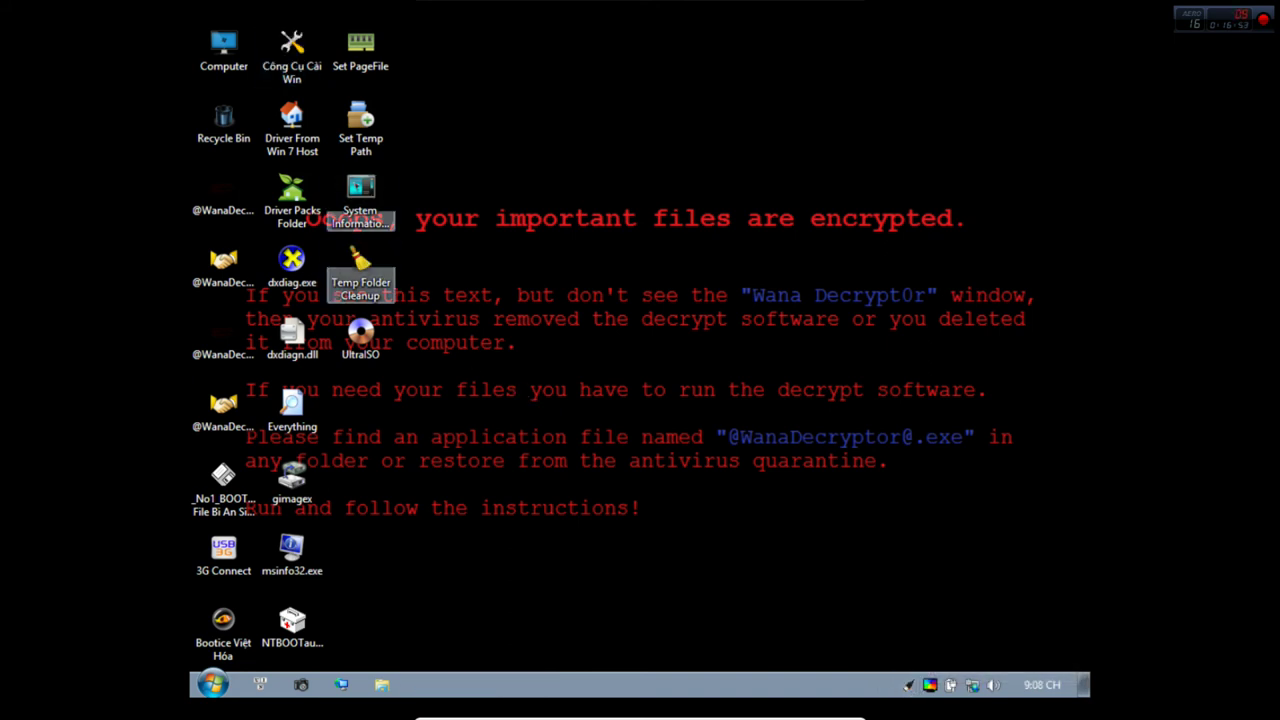
Launch WinNTSetup from Công Cụ Cài Win and view its Windows 2000/XP/2003 and Windows Vista/7/8/2008/2012 setup pages.
left_click(306, 71)
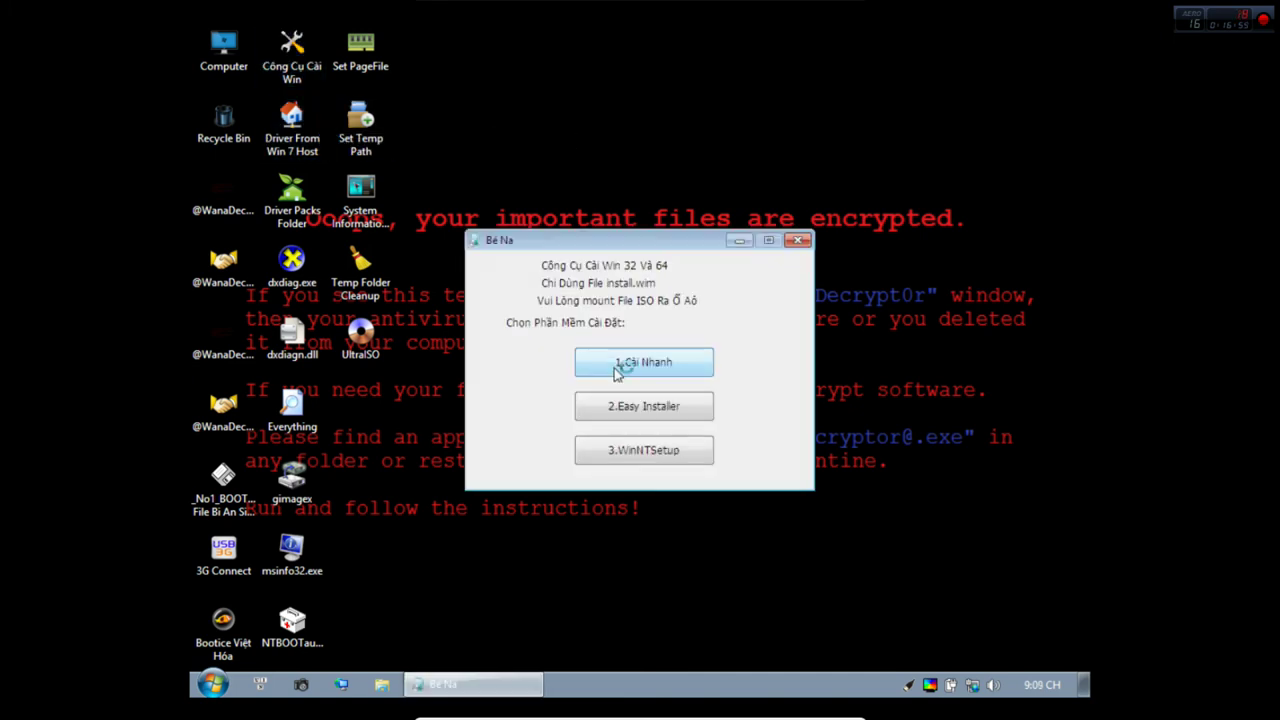
left_click(640, 451)
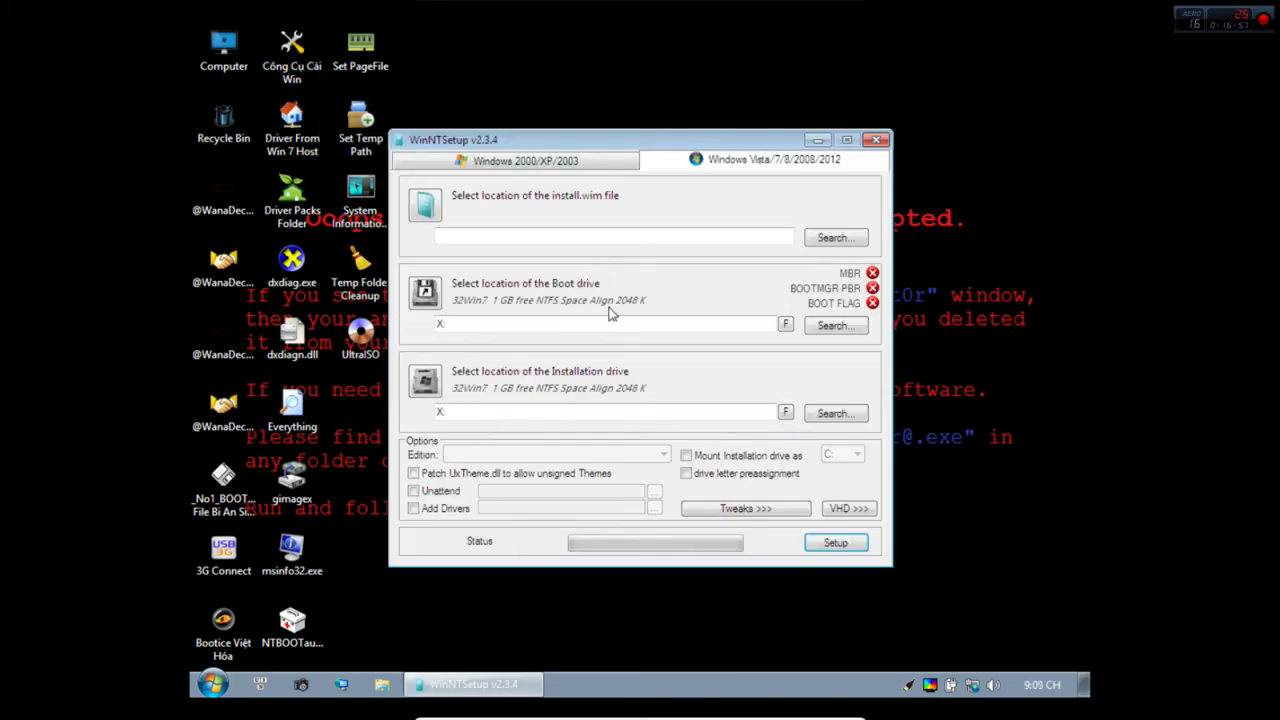
left_click(525, 160)
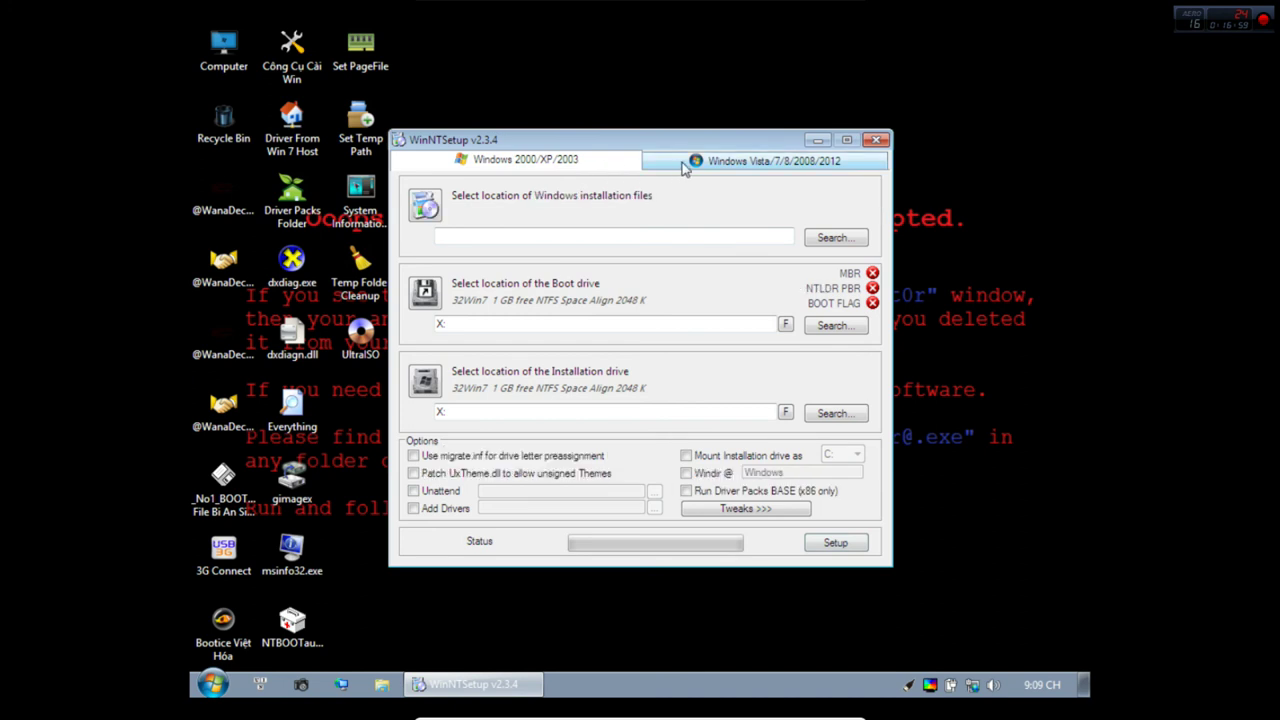
left_click(768, 159)
Open Computer in a maximized window and go to the My Music folder on the NaSi (X:) drive.
double_click(222, 45)
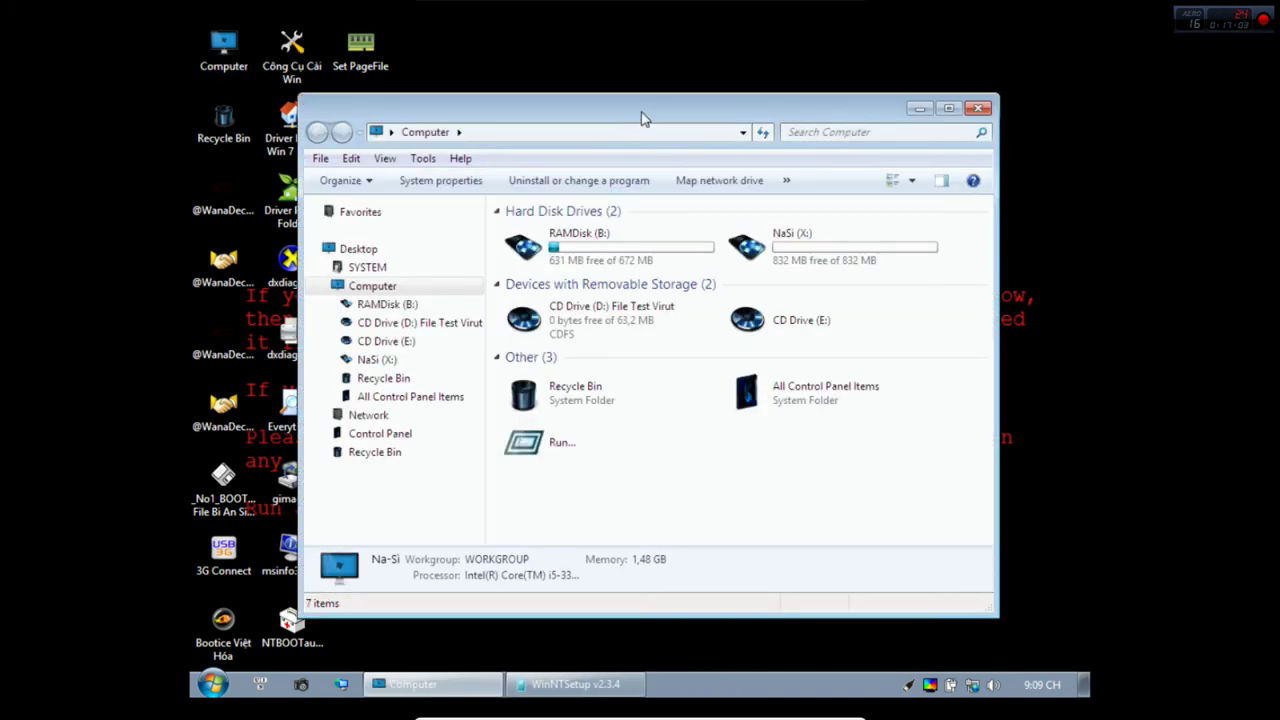
double_click(643, 118)
double_click(731, 183)
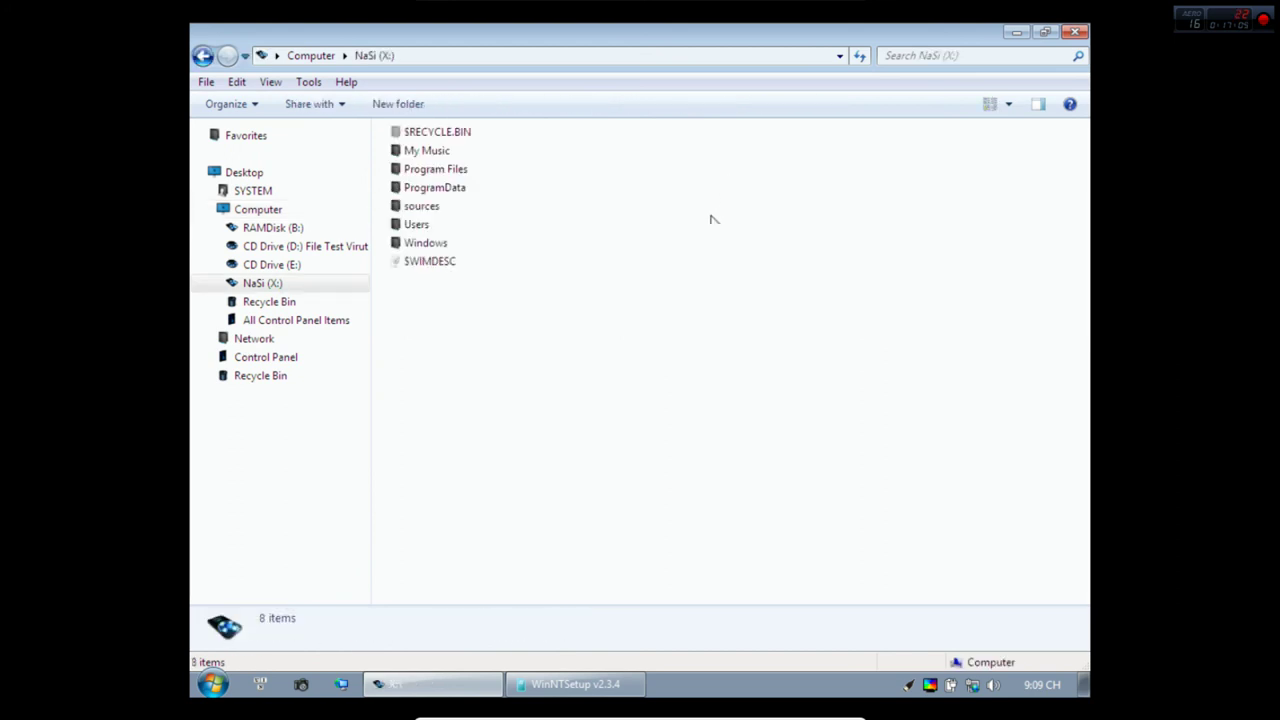
double_click(440, 158)
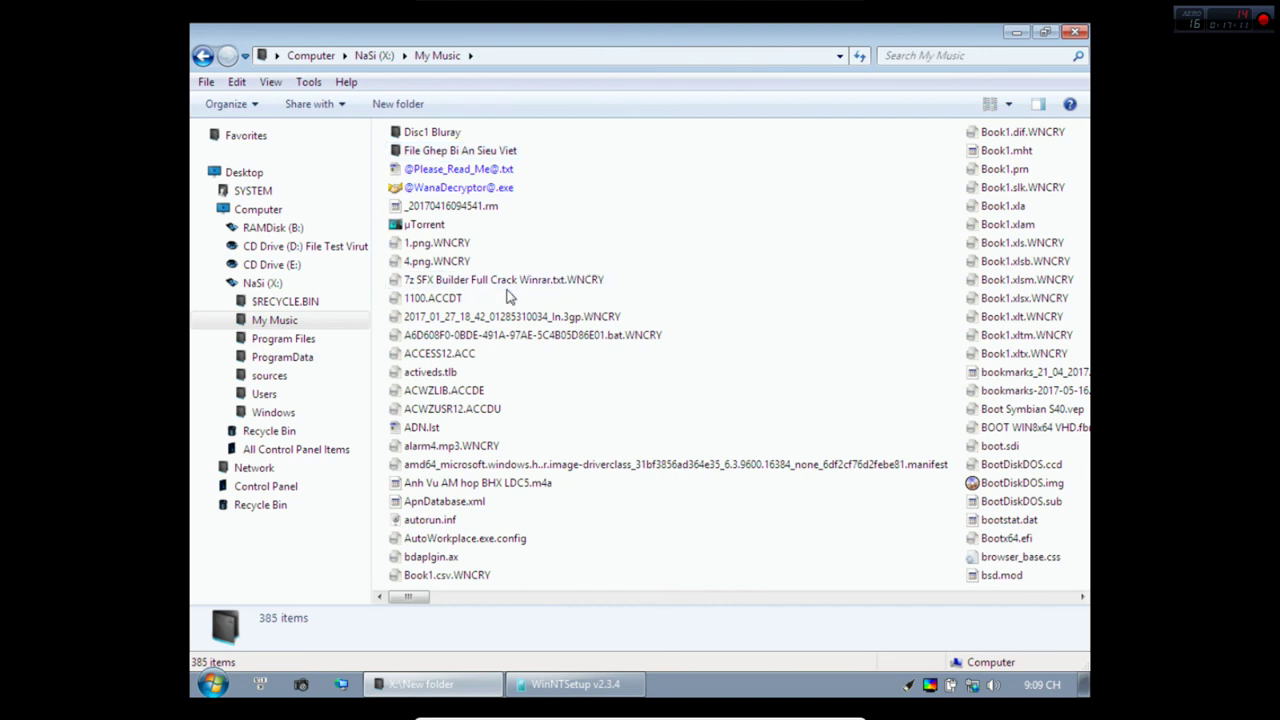
Show the My Music files in Details view and sort them by type.
left_click(1008, 104)
left_click(1008, 189)
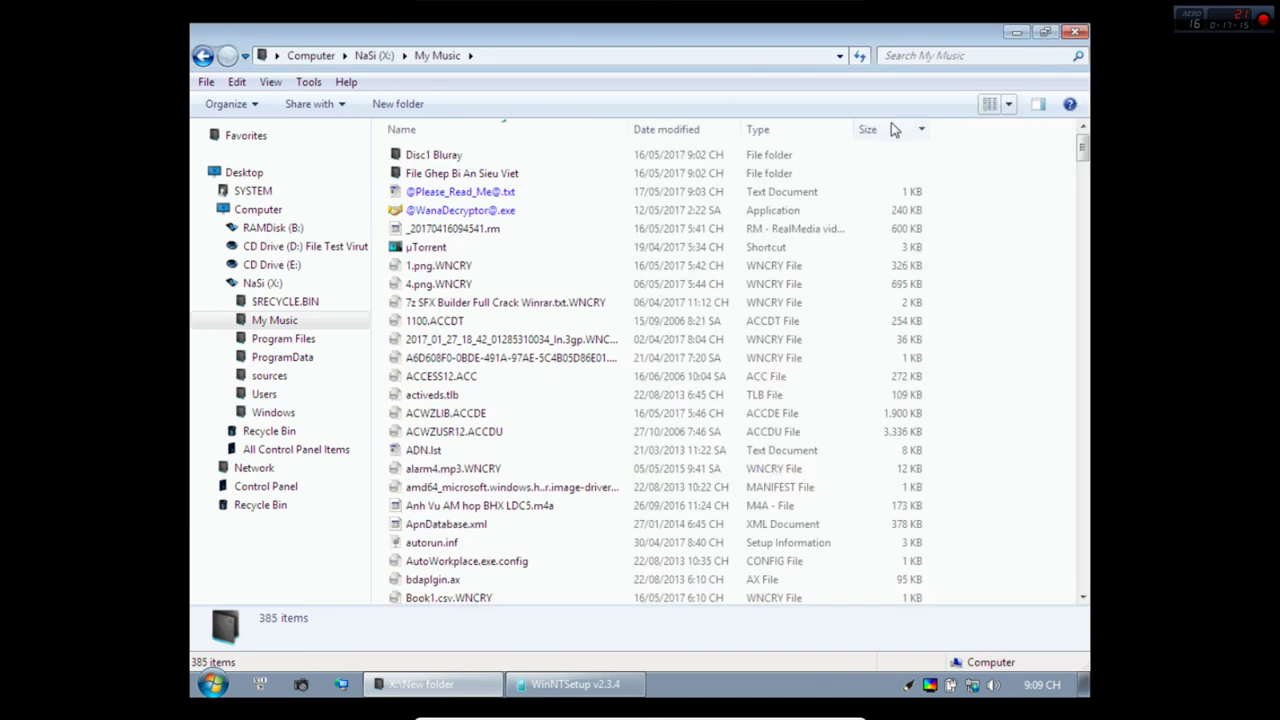
left_click(822, 131)
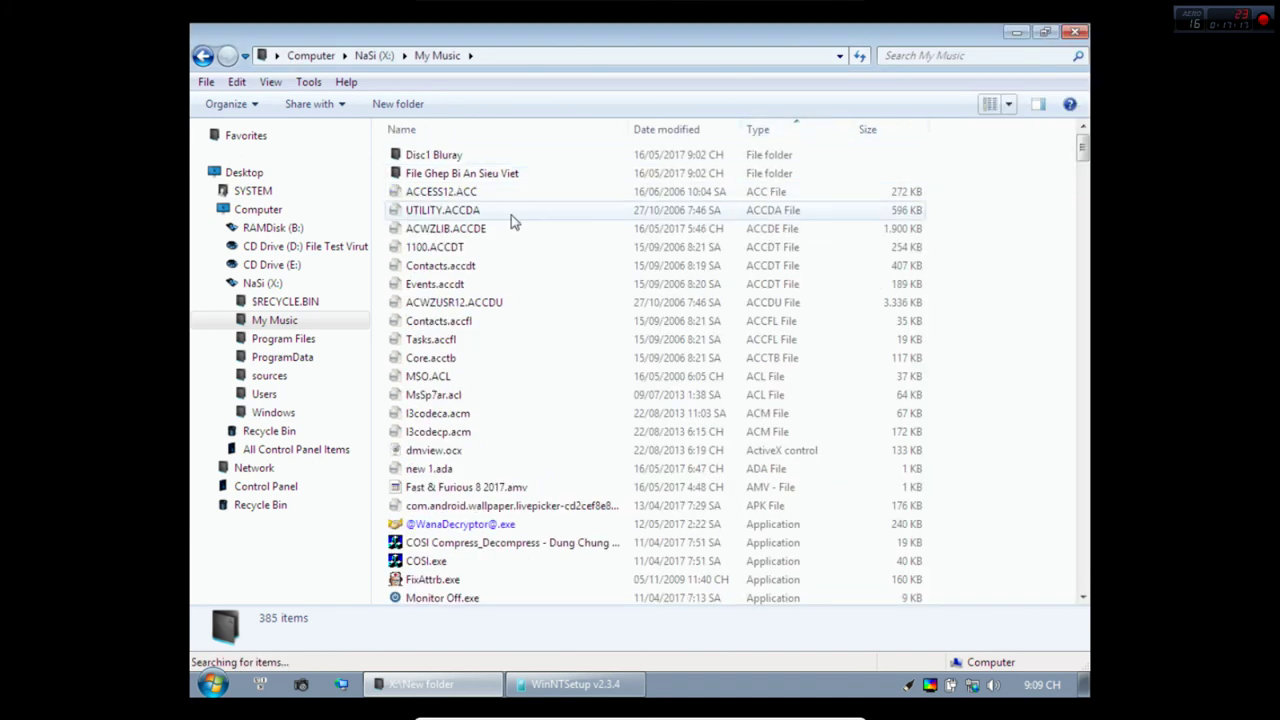
Launch COSI Compress_Decompress, COSI.exe, FixAttrb.exe and Monitor Off.exe from My Music to check that they still start.
double_click(489, 544)
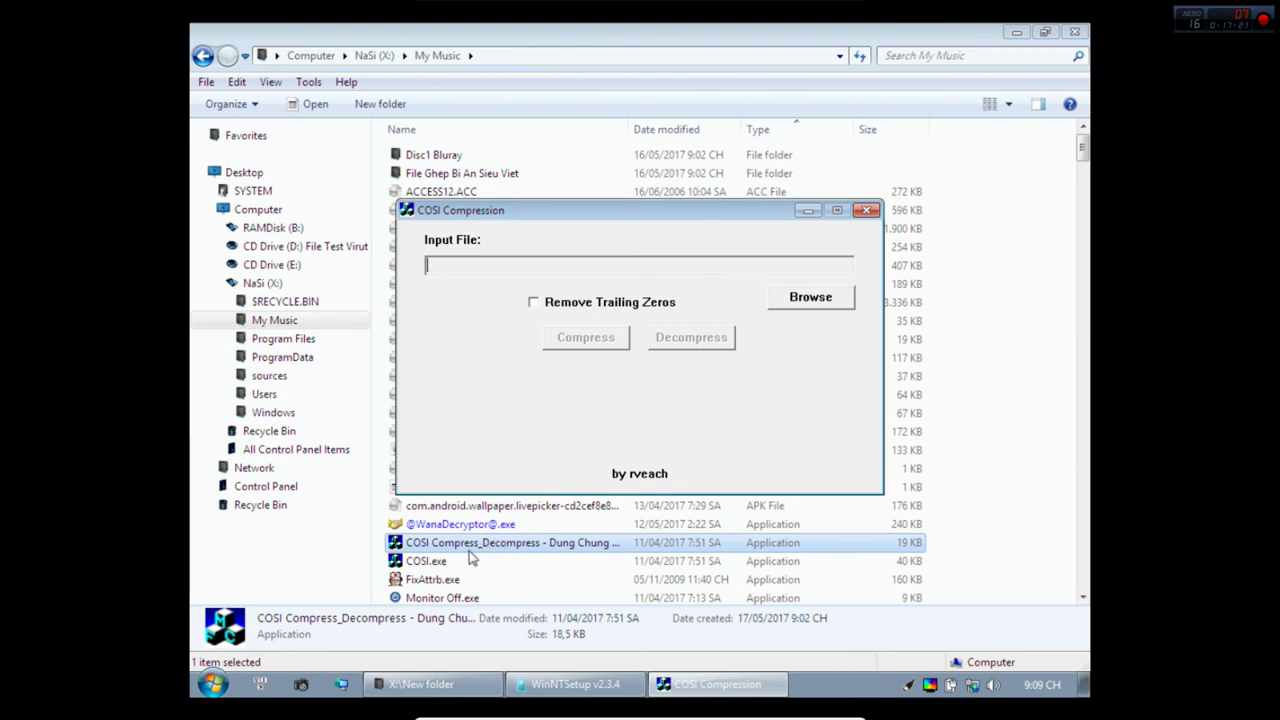
double_click(446, 562)
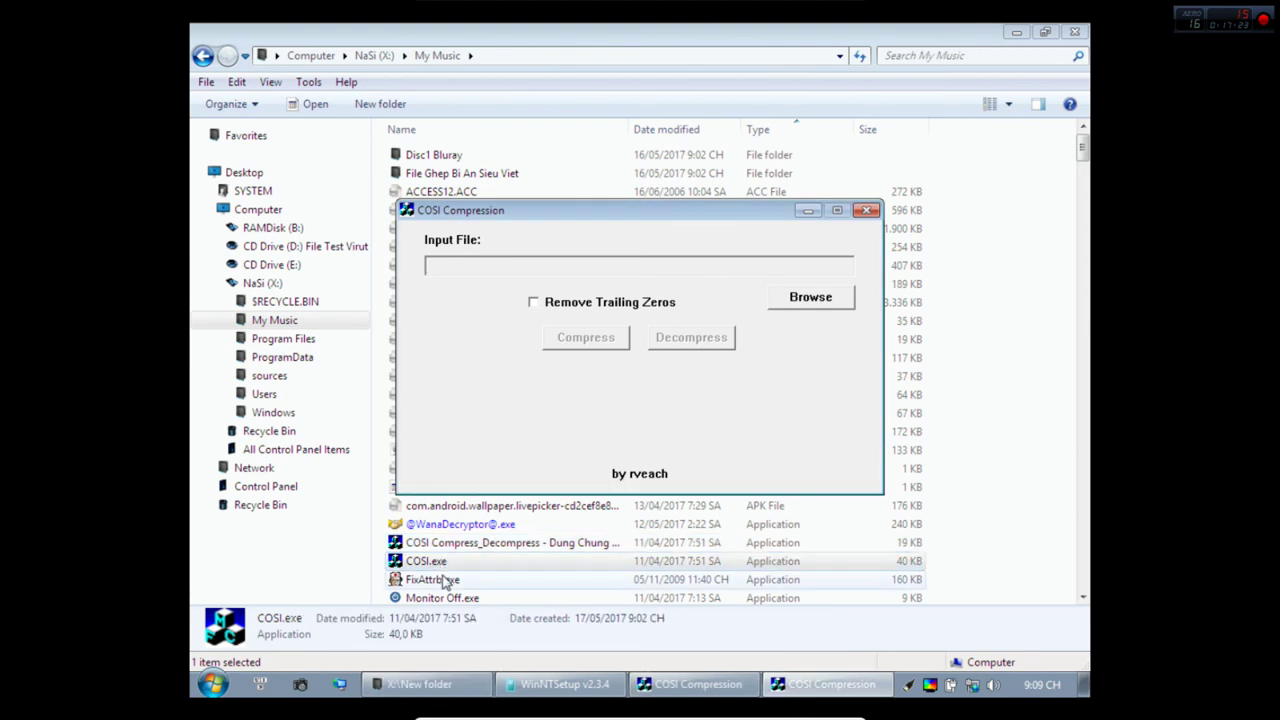
double_click(446, 580)
left_click(470, 597)
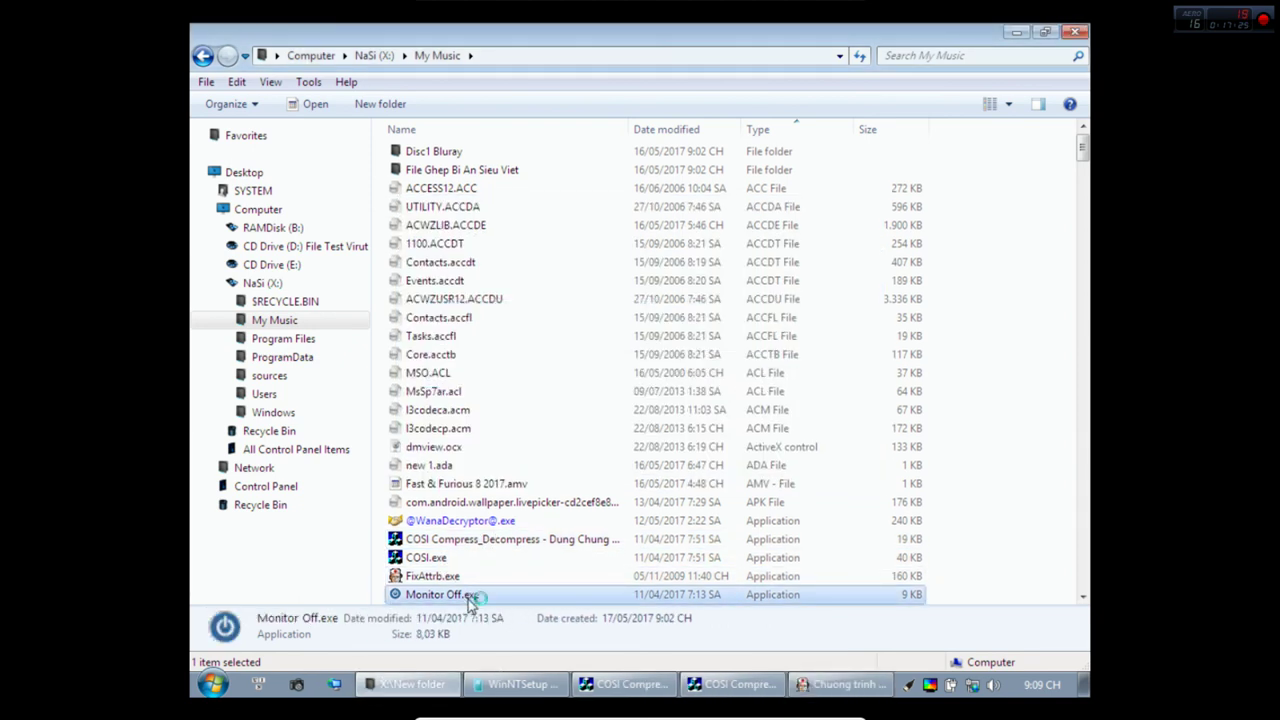
left_click(534, 560)
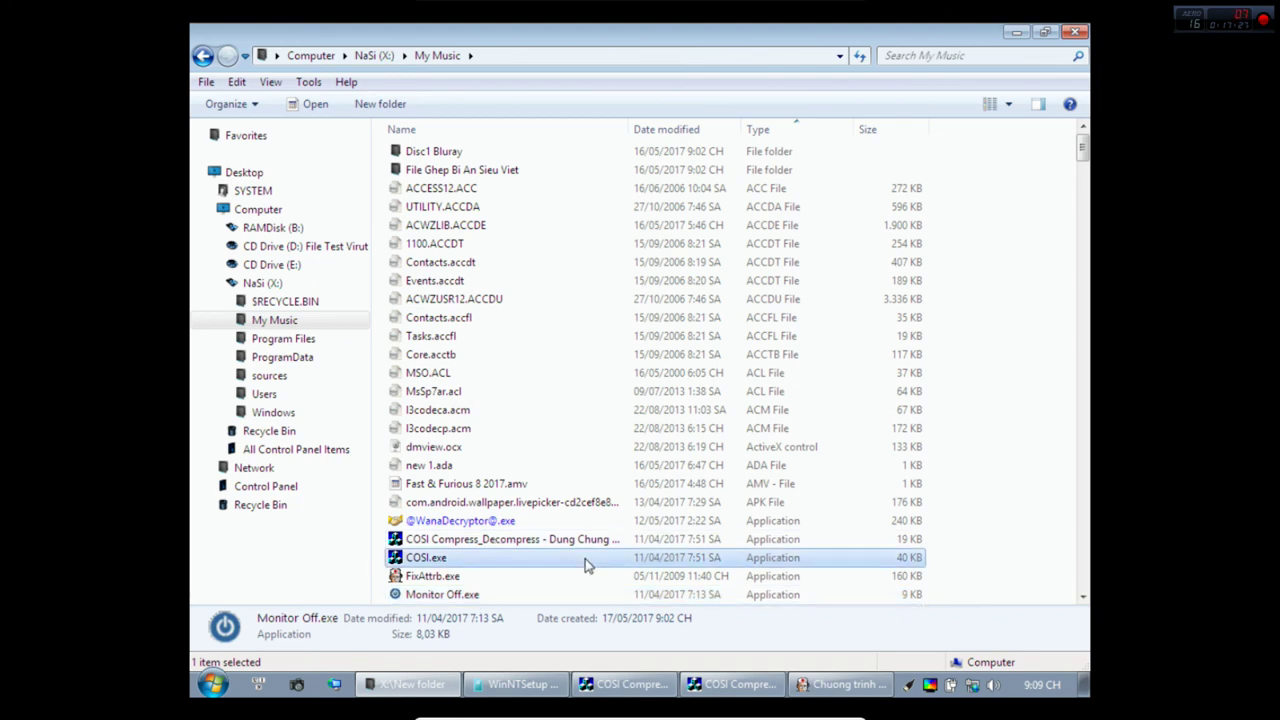
Open MHDD46.bin and DisplayAudiox64.cab to check that they are still readable, and return to the My Music file list.
scroll(534, 560, "down", 3)
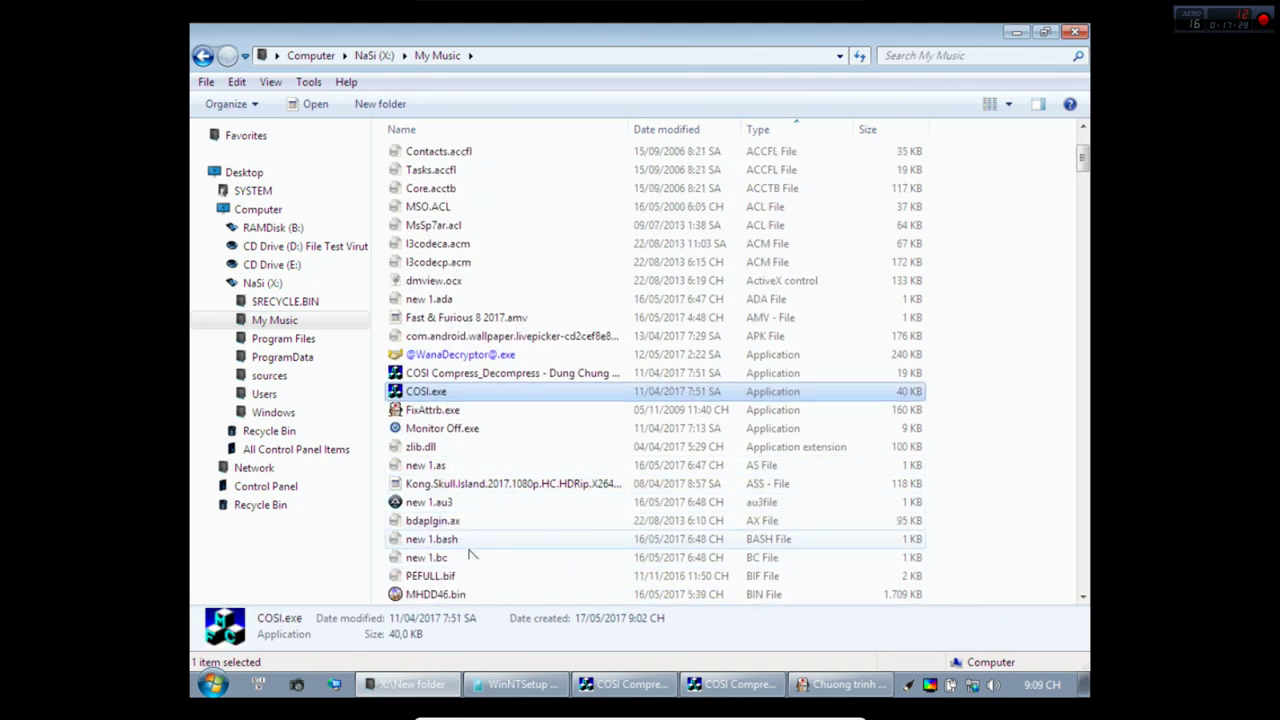
double_click(447, 594)
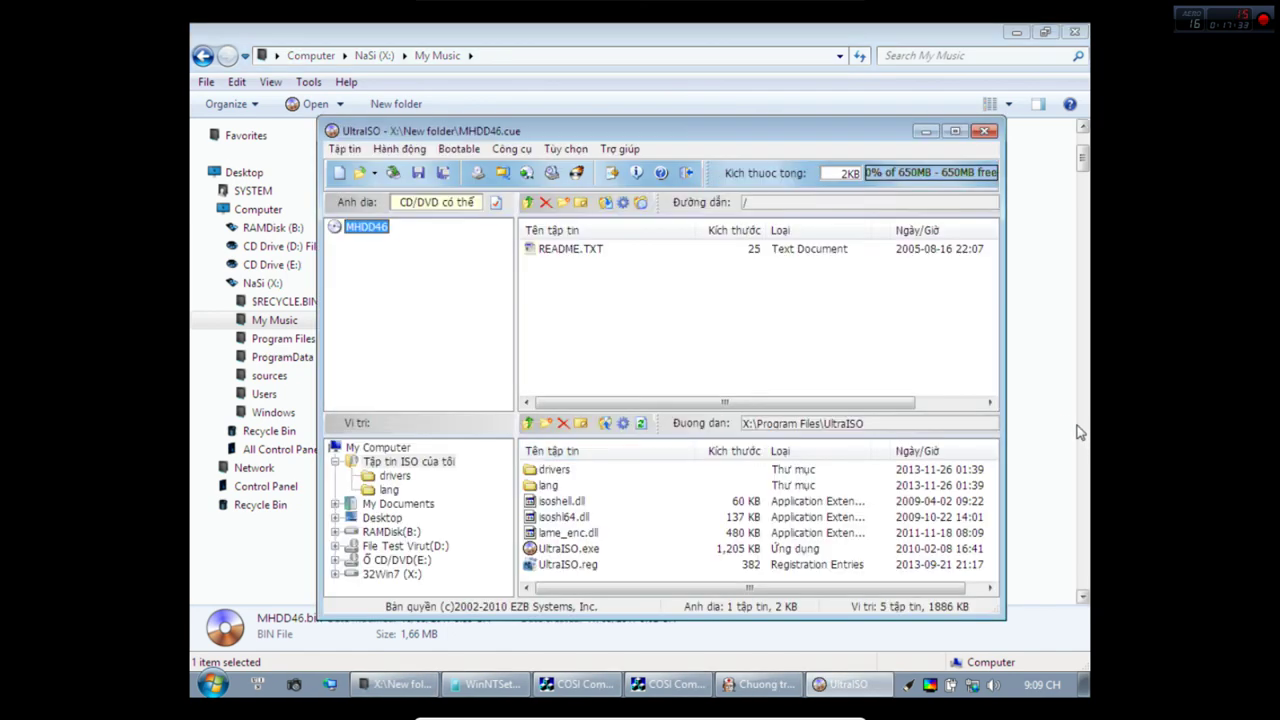
left_click(1068, 425)
scroll(869, 457, "down", 6)
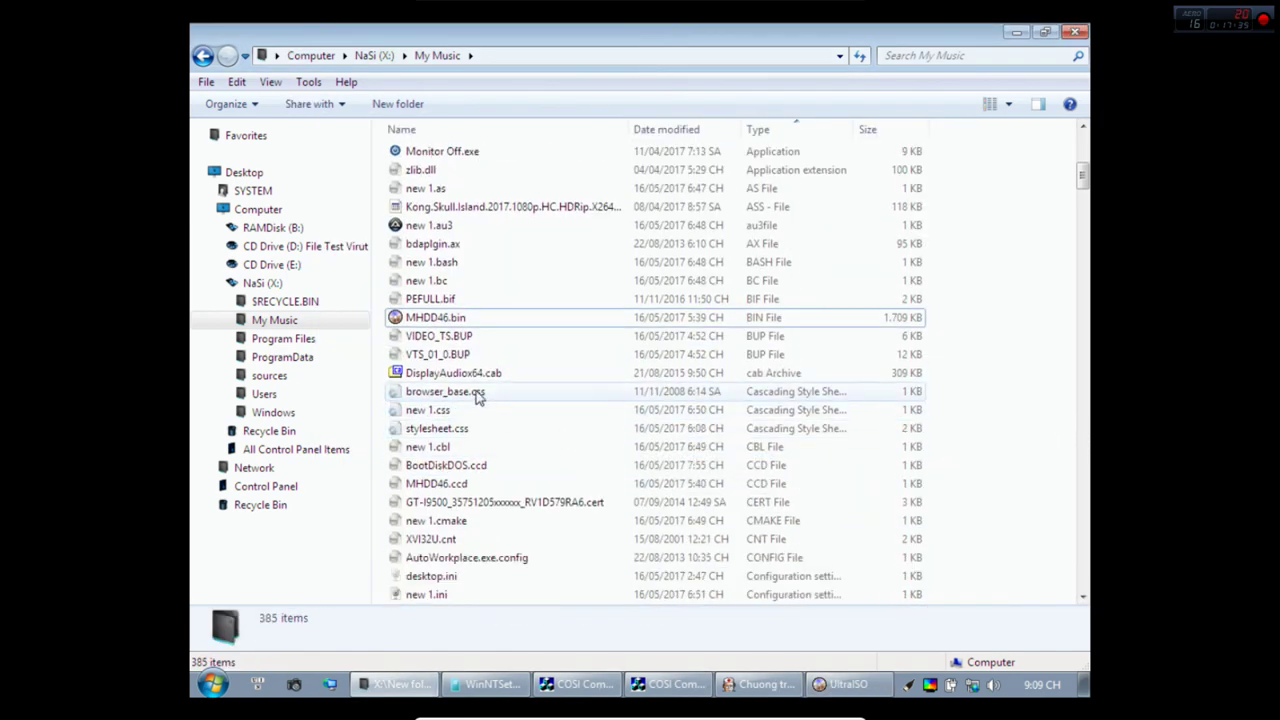
double_click(476, 378)
left_click(524, 519)
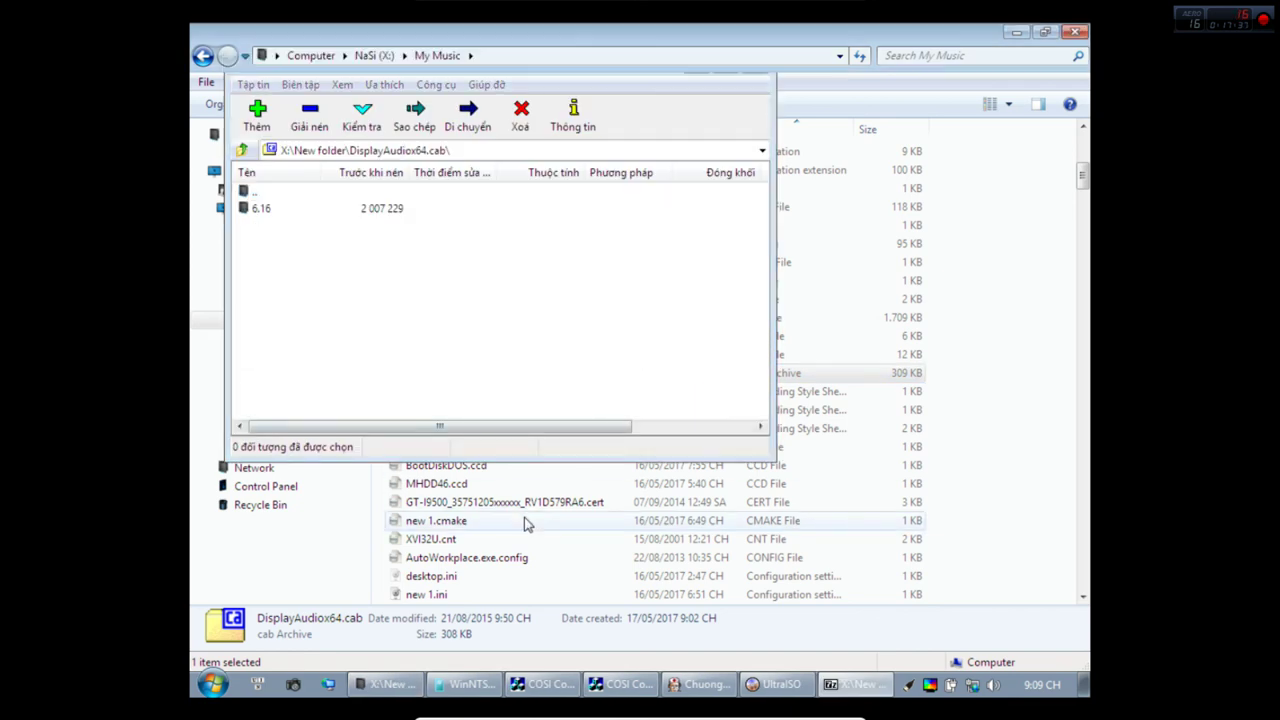
Open the images Win10.ico and Untitled.jpe in IrfanView, declining to rename Untitled.jpe's extension.
scroll(524, 519, "down", 12)
scroll(486, 471, "down", 6)
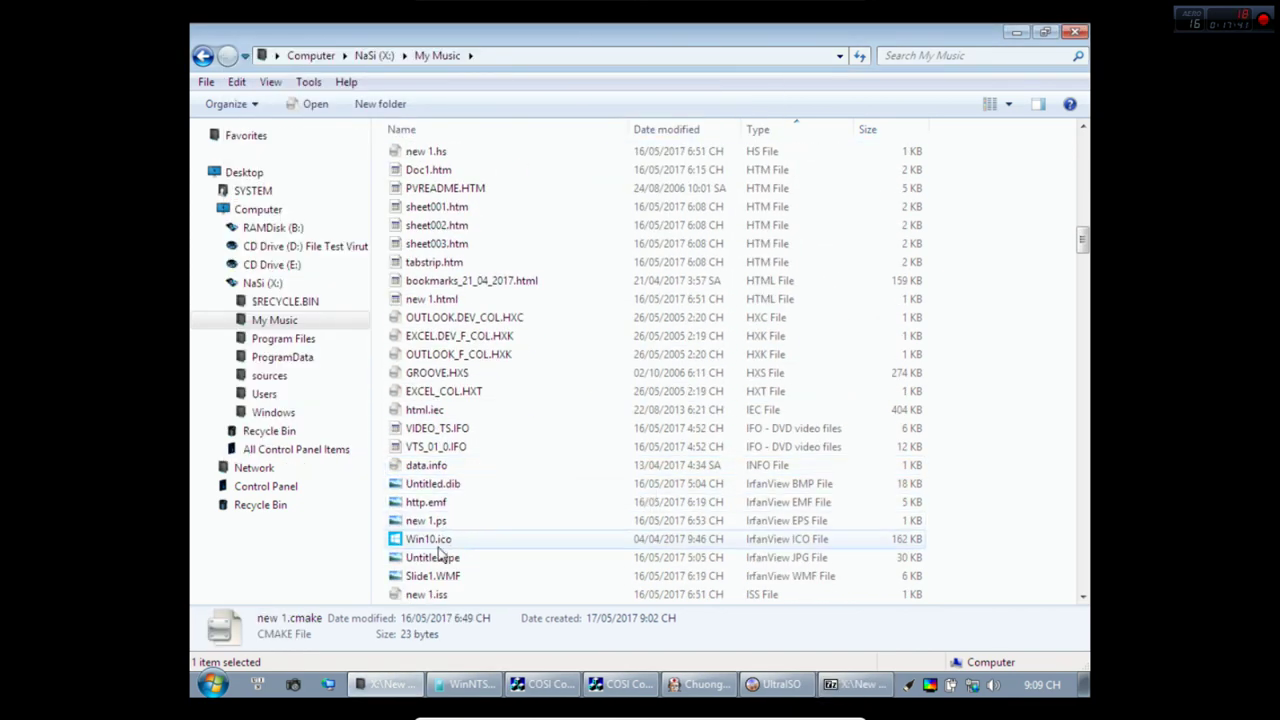
double_click(440, 540)
left_click(460, 521)
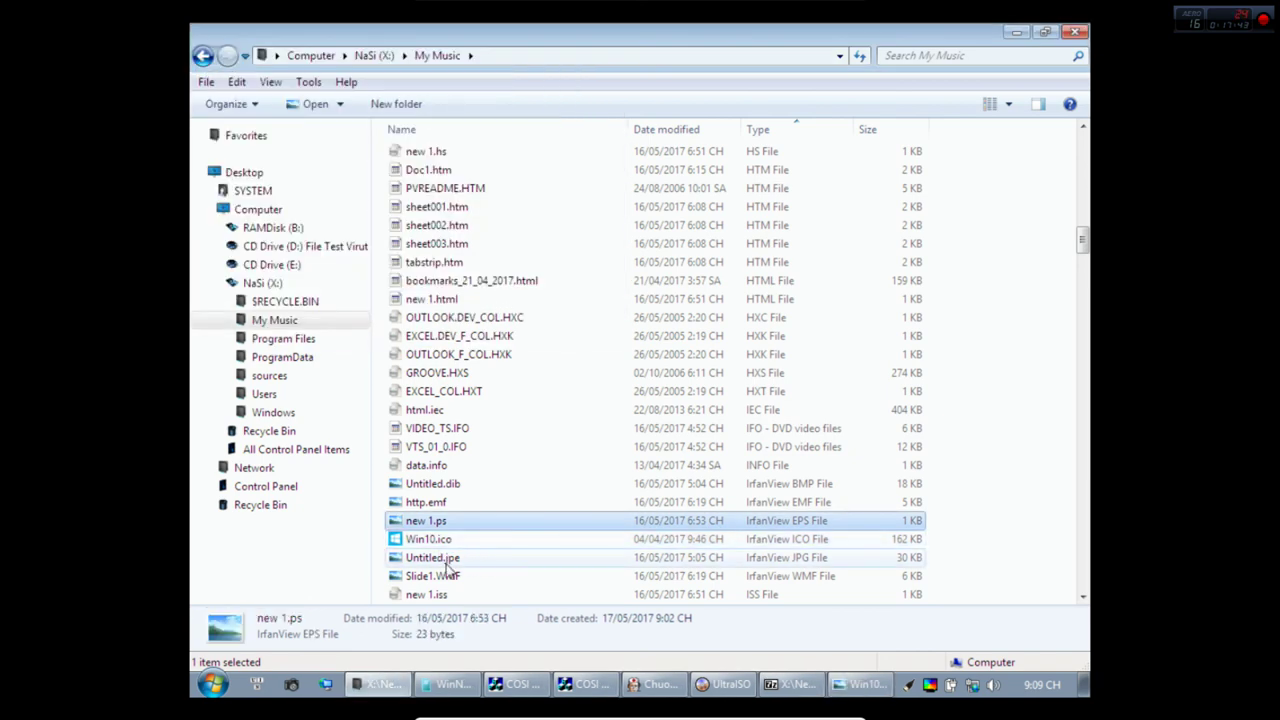
double_click(447, 558)
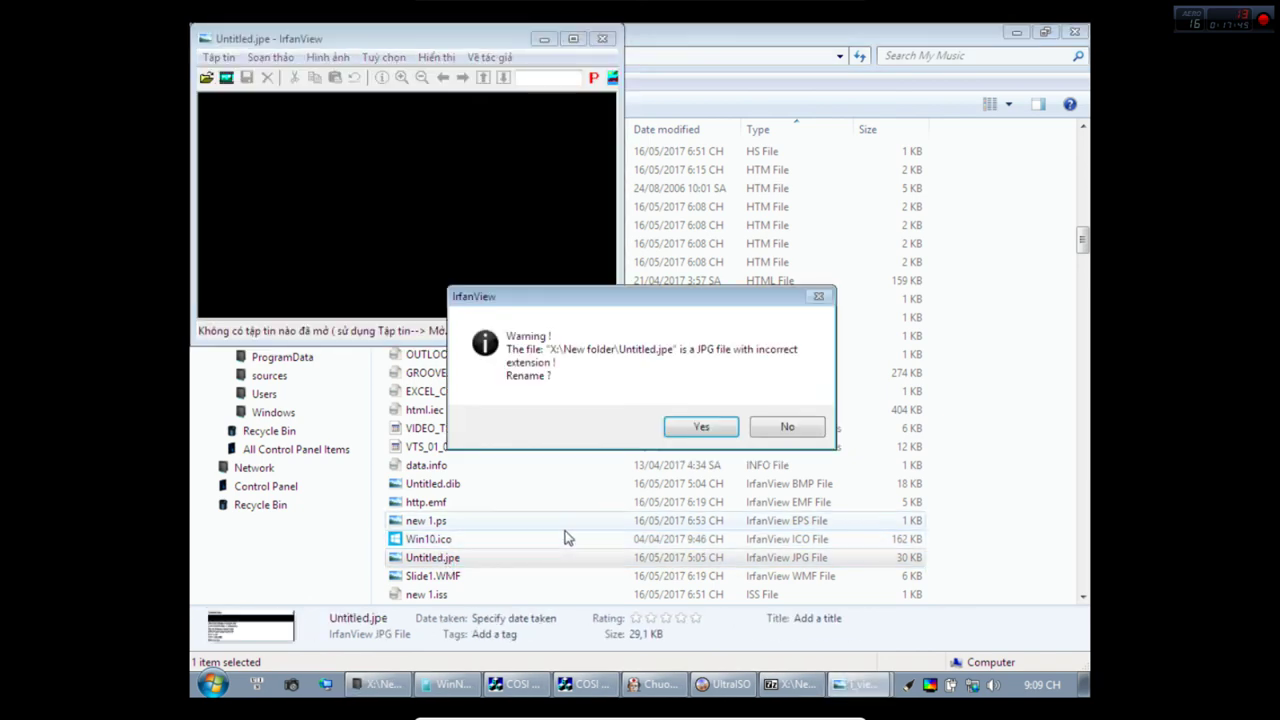
left_click(787, 427)
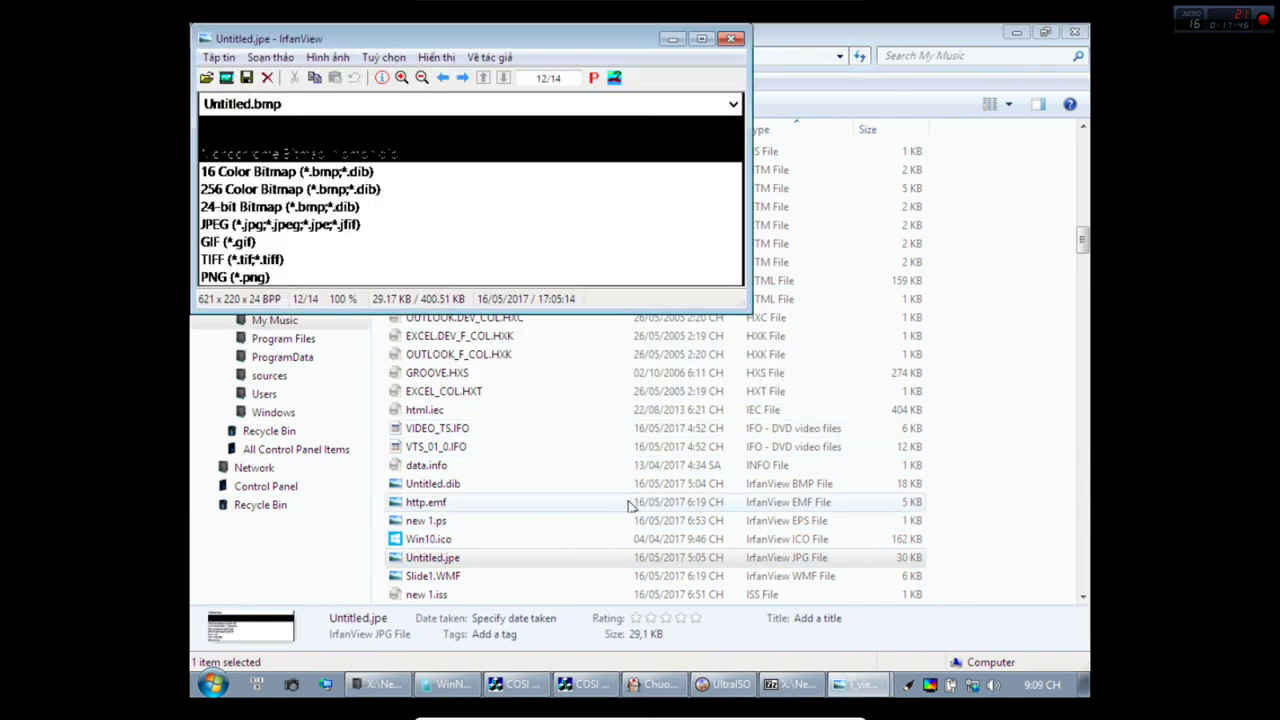
Open the images Untitled.dib and Slide1.WMF to check them, and return to the My Music file list.
left_click(447, 483)
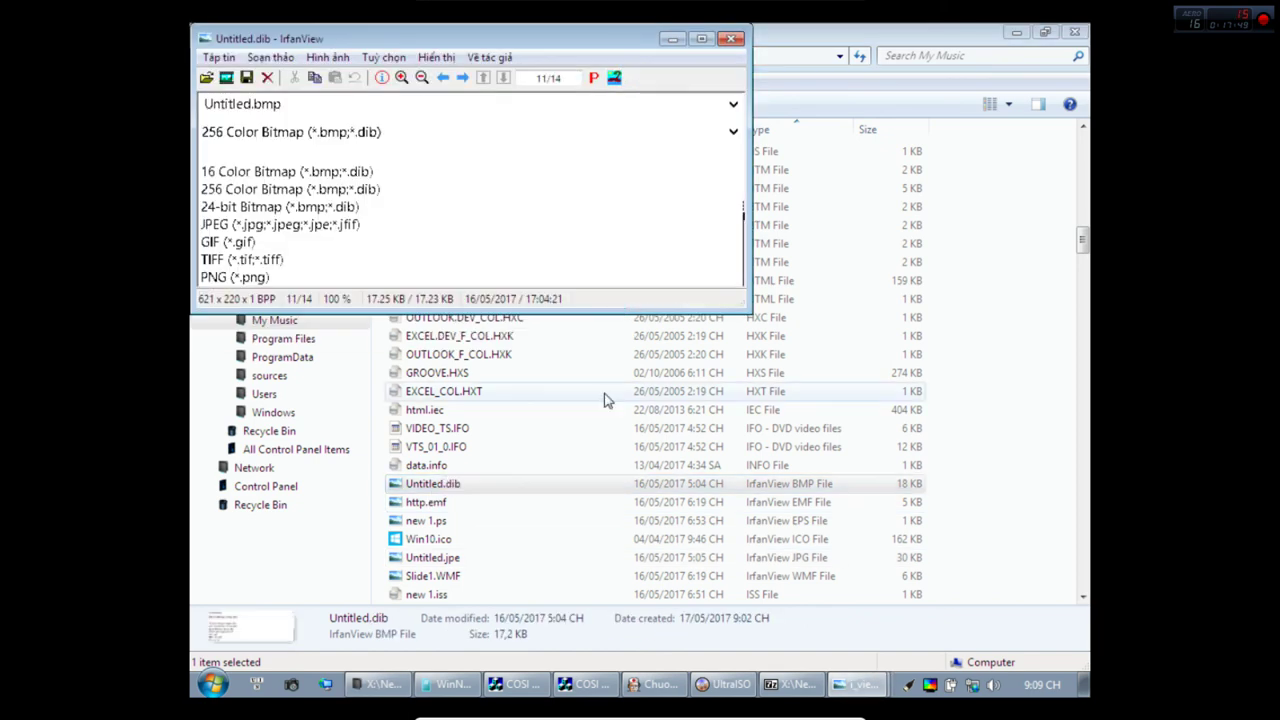
left_click(583, 449)
double_click(443, 575)
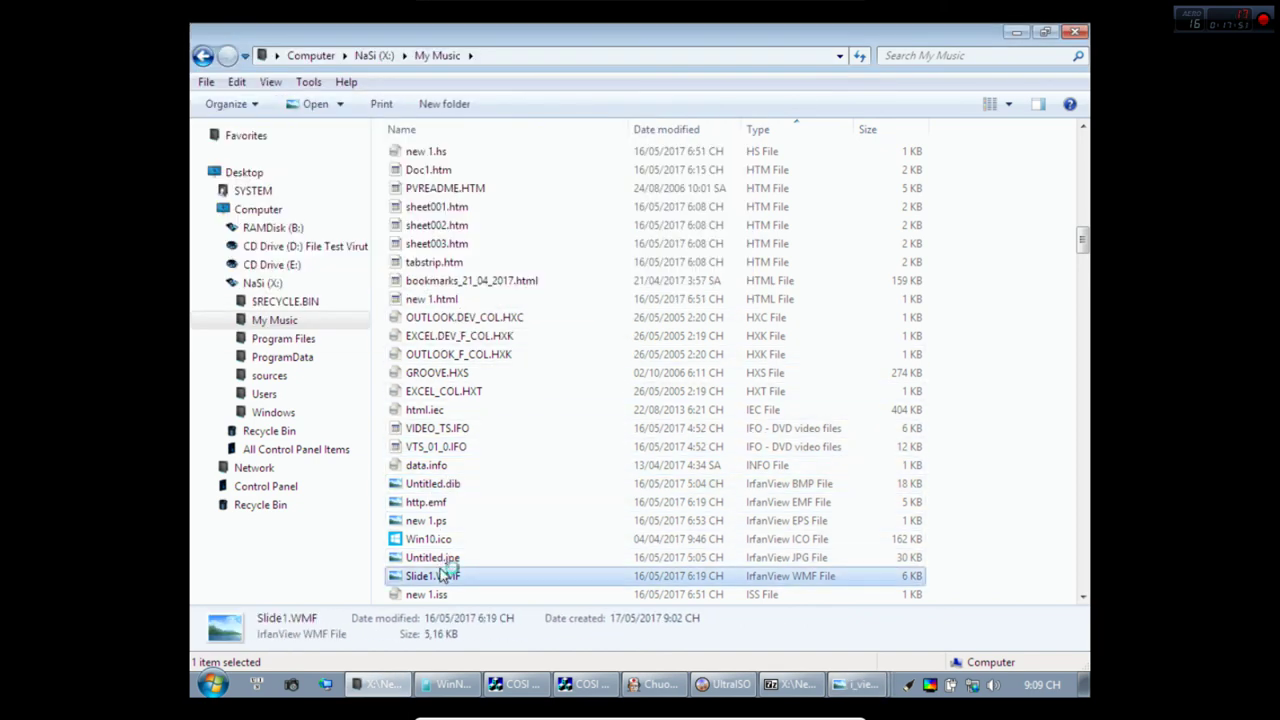
left_click(981, 176)
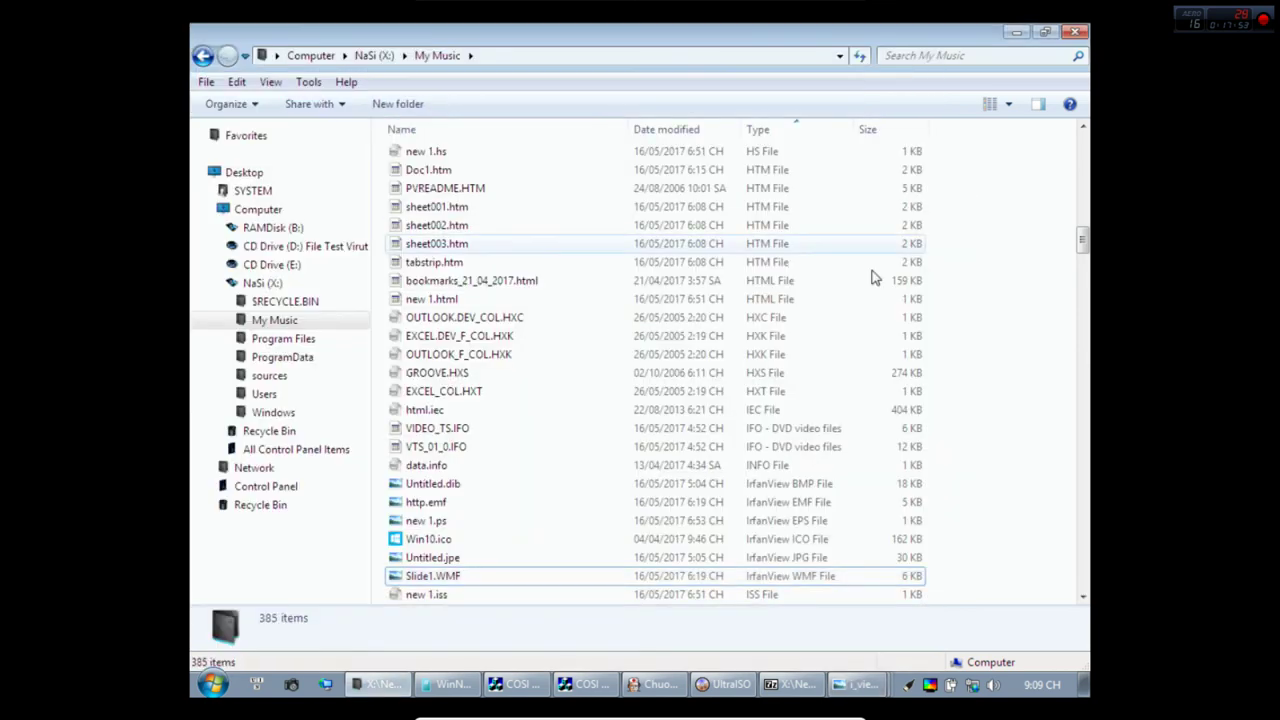
Open the management consoles perfmon.msc and comexp.msc from My Music to check whether they still work, and return to the file list.
scroll(514, 457, "down", 6)
scroll(583, 449, "down", 4)
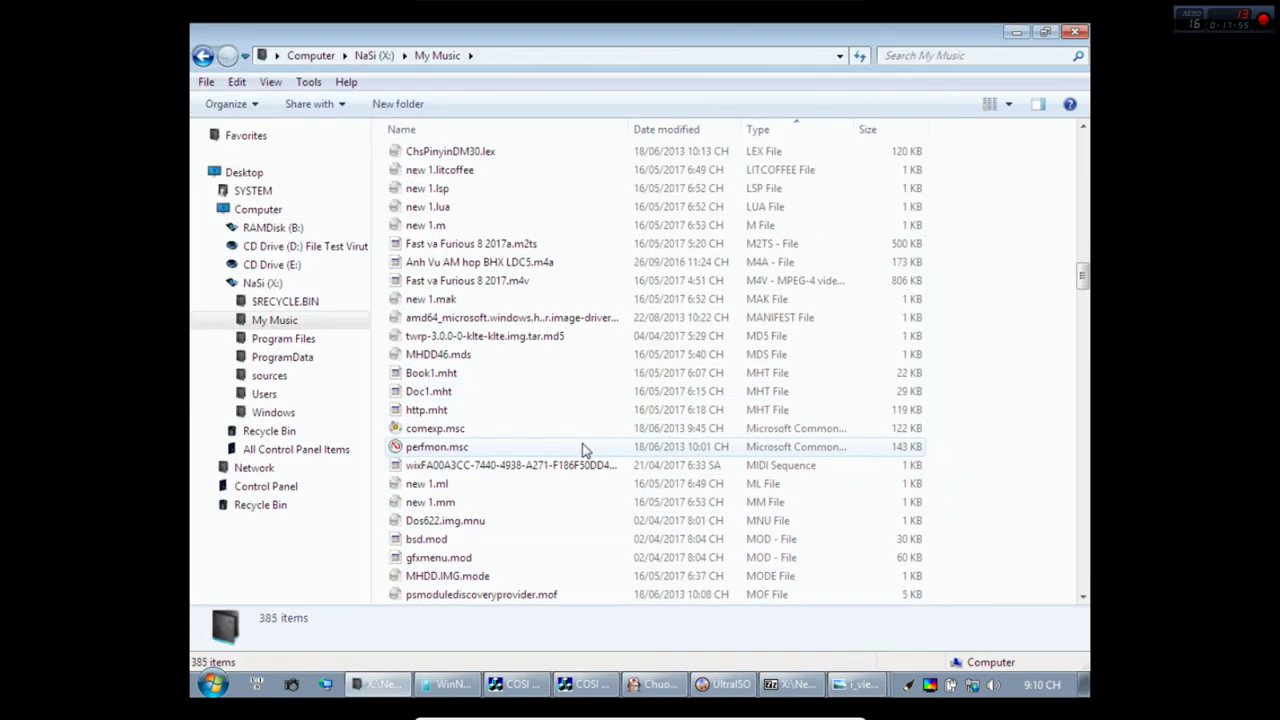
left_click(458, 450)
double_click(458, 450)
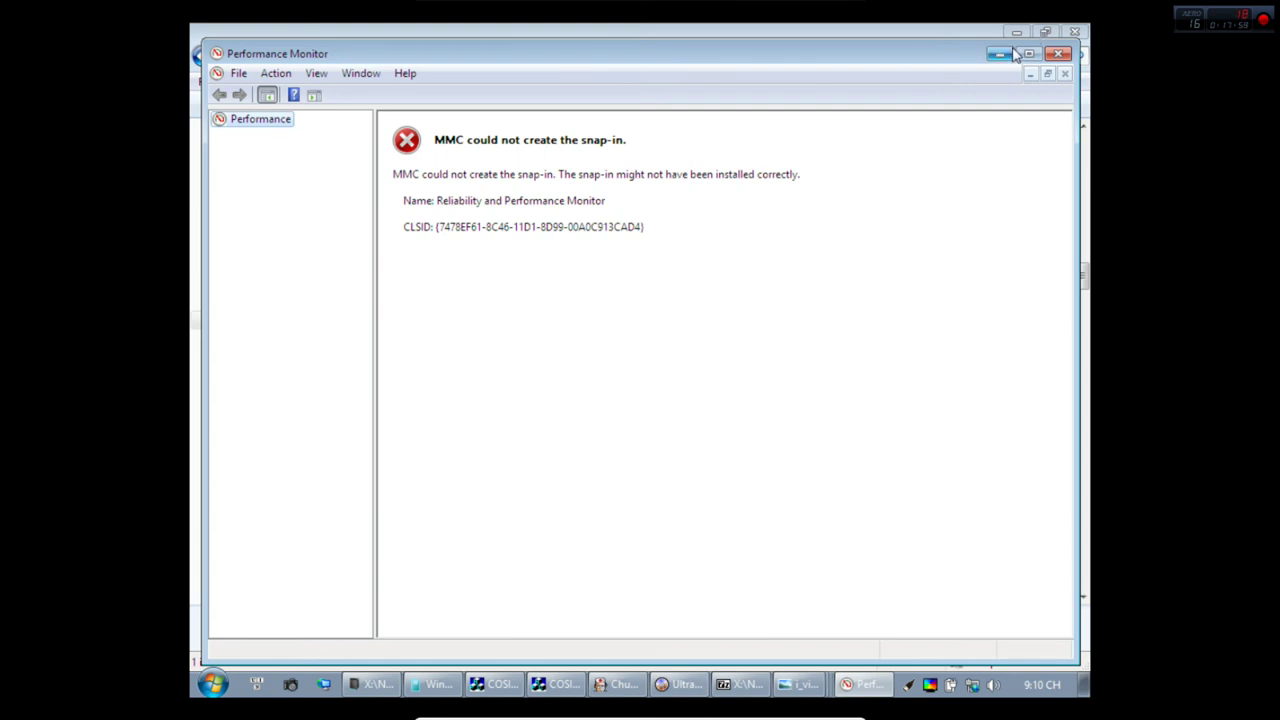
left_click(1006, 56)
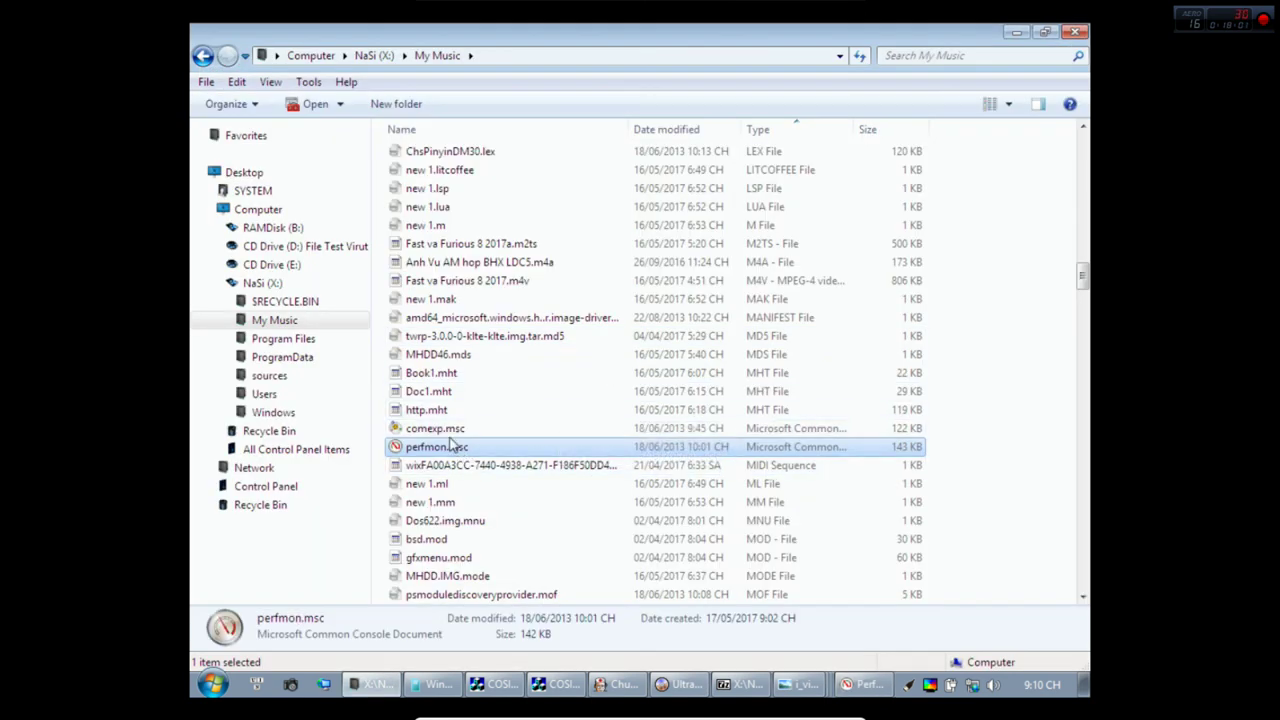
double_click(449, 430)
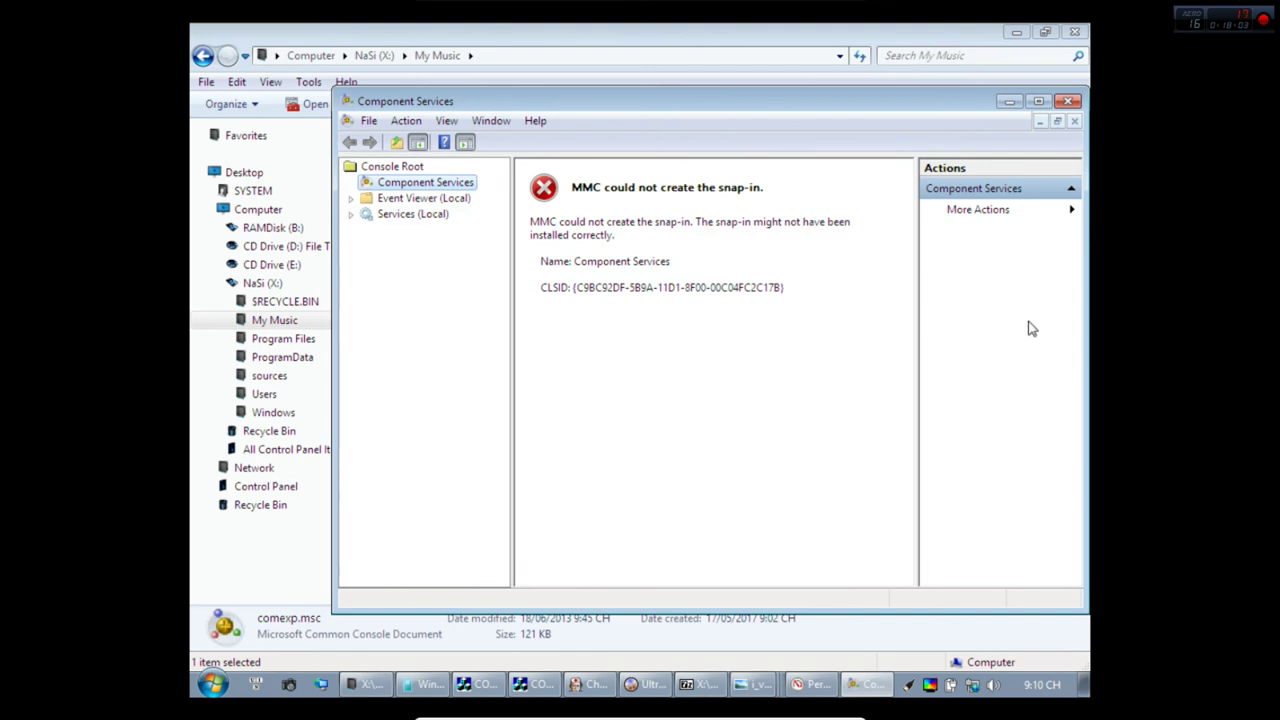
left_click(1007, 102)
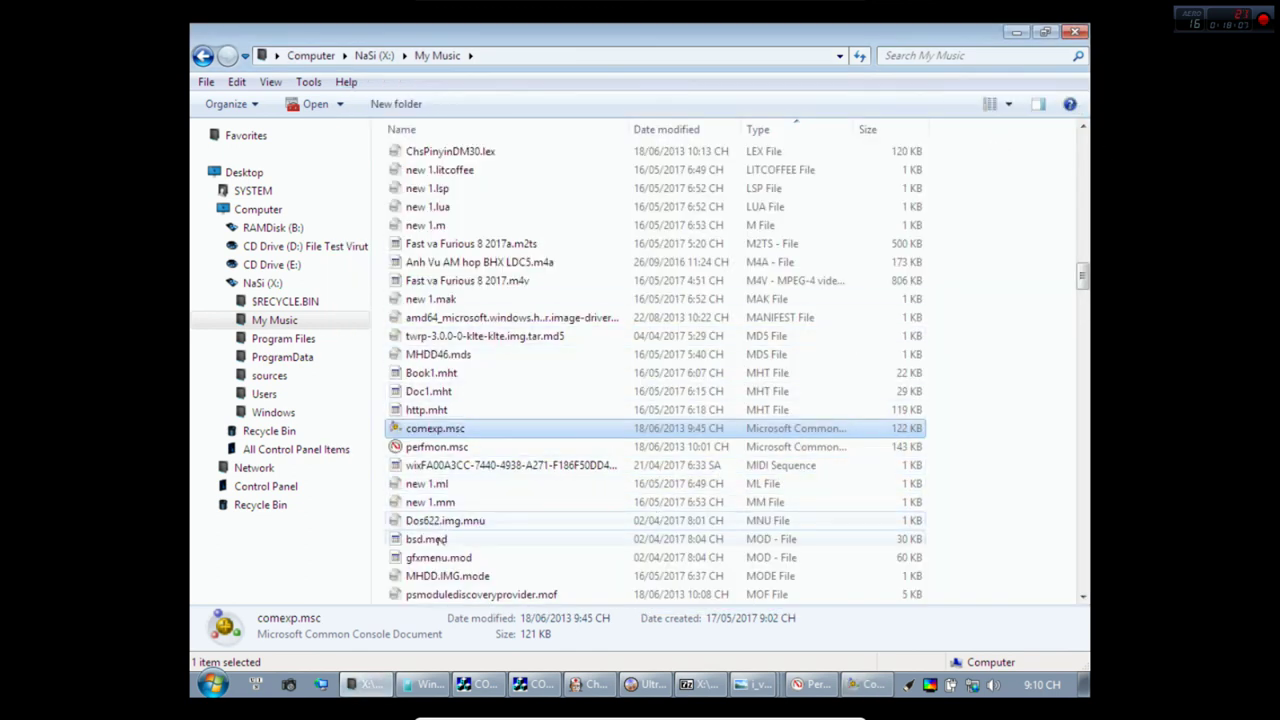
left_click(441, 540)
scroll(443, 558, "down", 5)
scroll(443, 371, "down", 4)
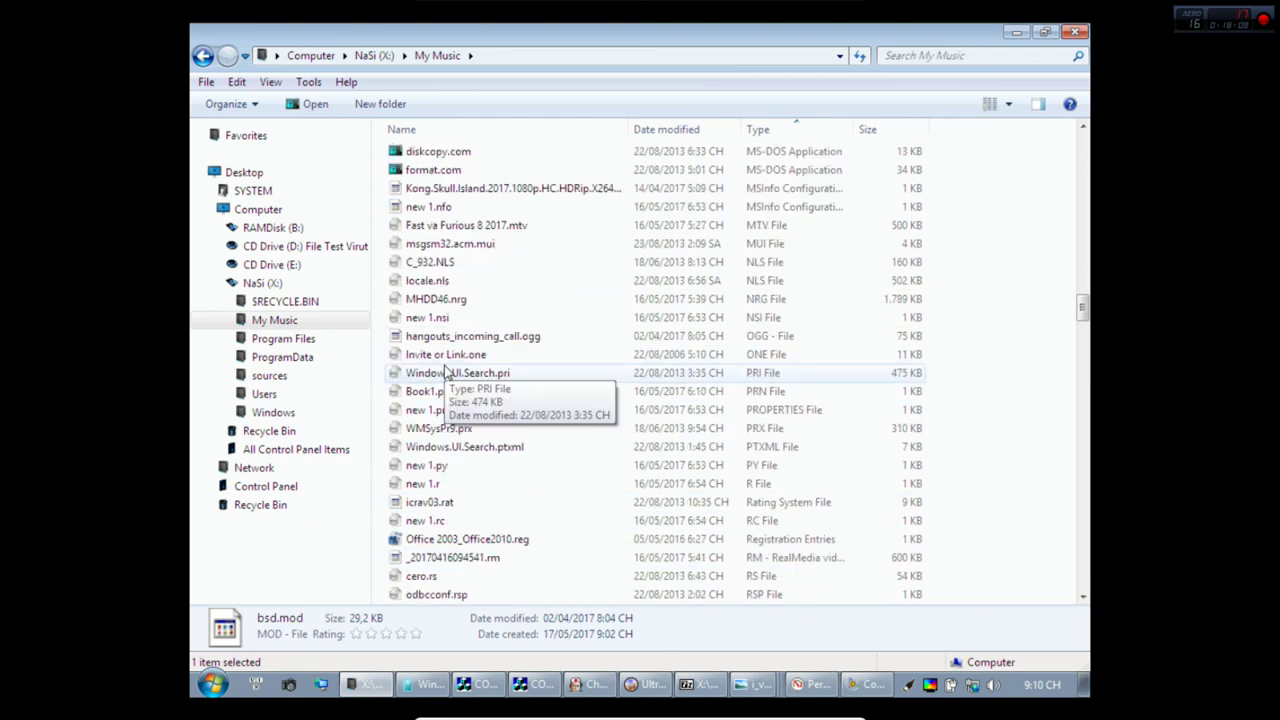
scroll(501, 548, "down", 5)
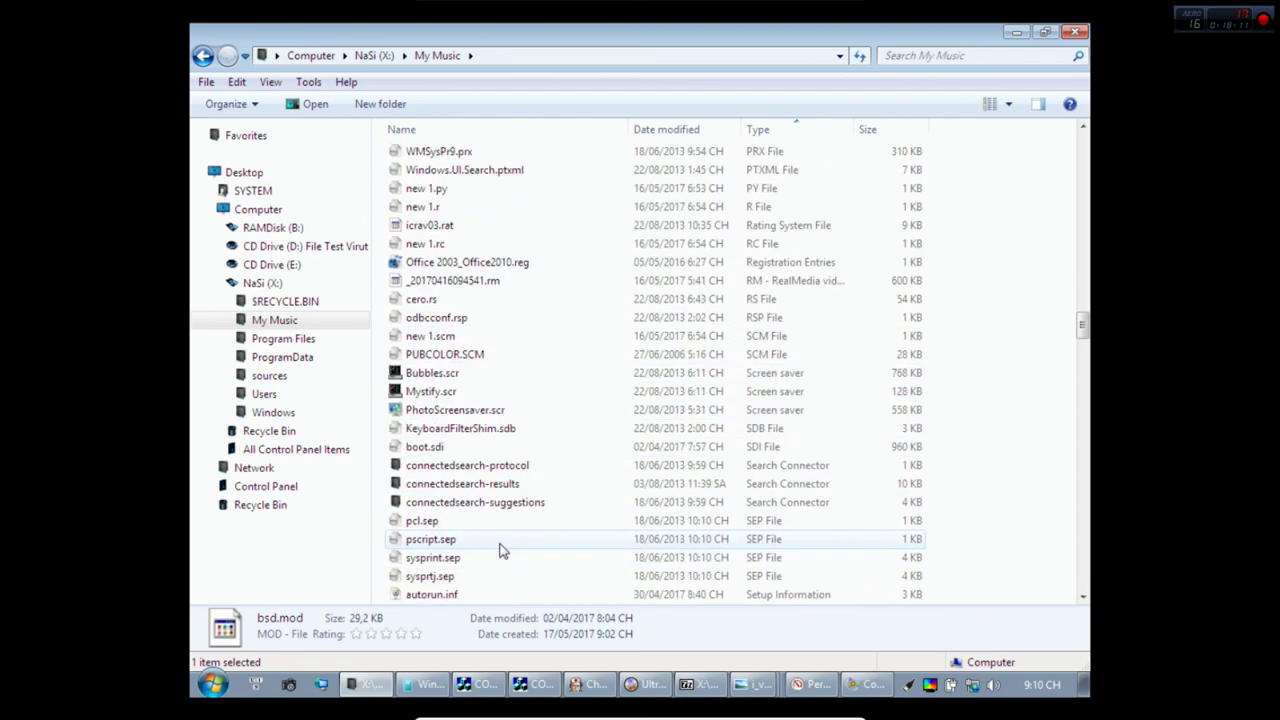
scroll(503, 541, "down", 10)
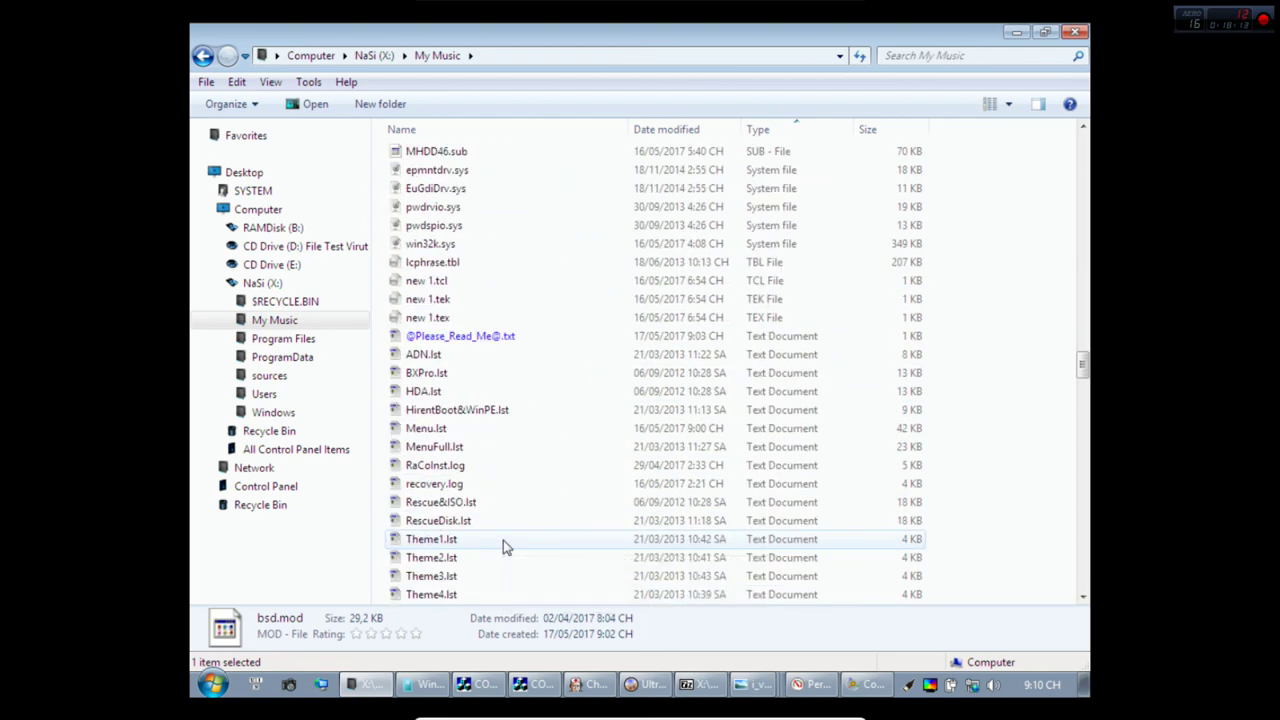
double_click(455, 336)
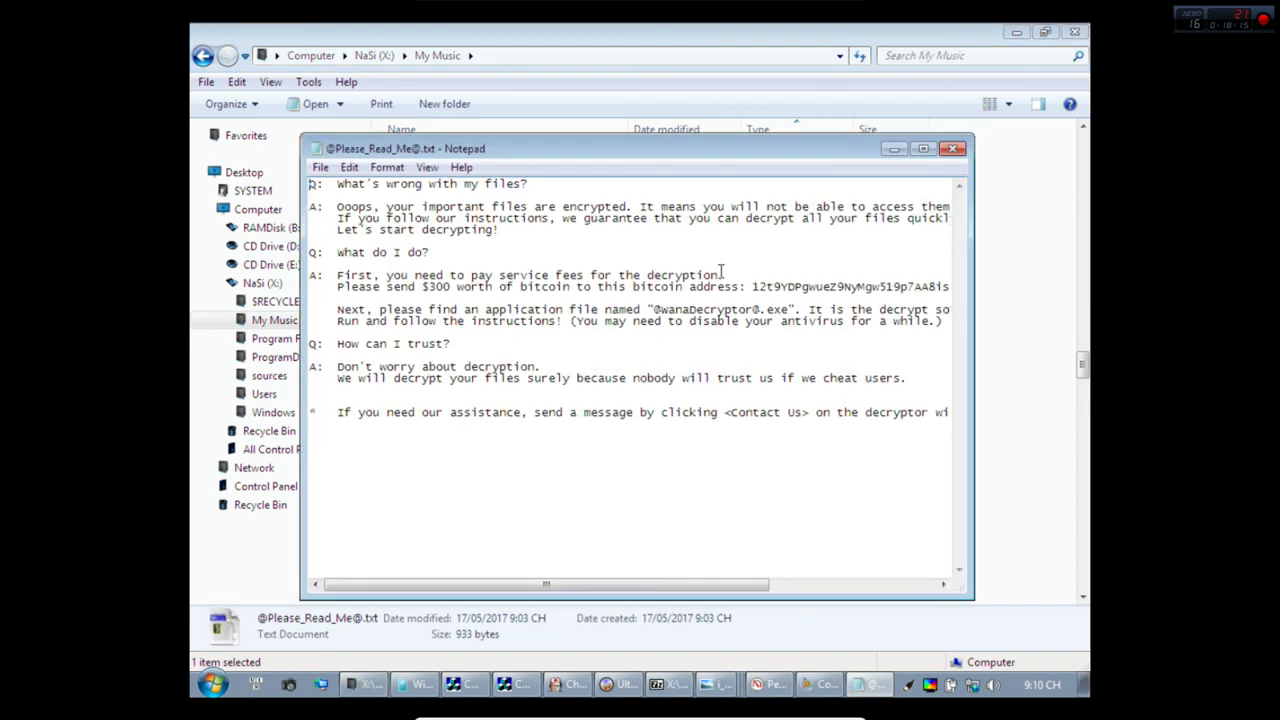
left_click(923, 150)
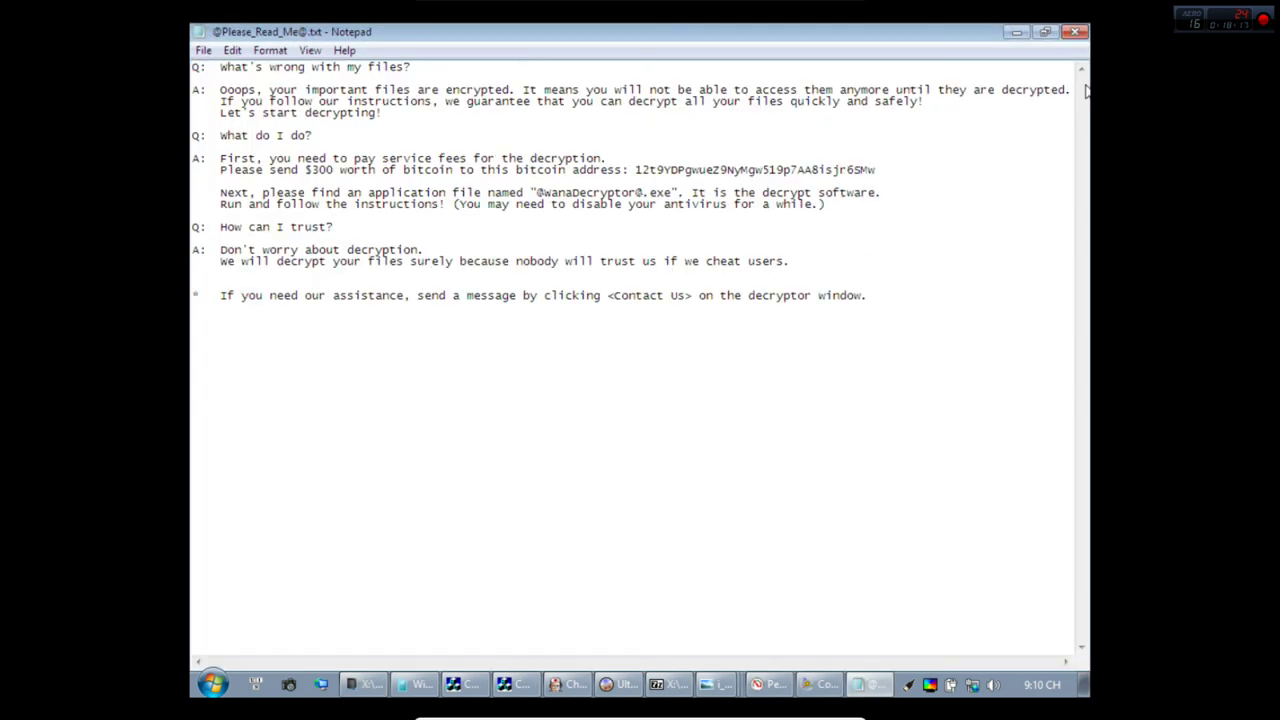
left_click(1016, 33)
left_click(736, 430)
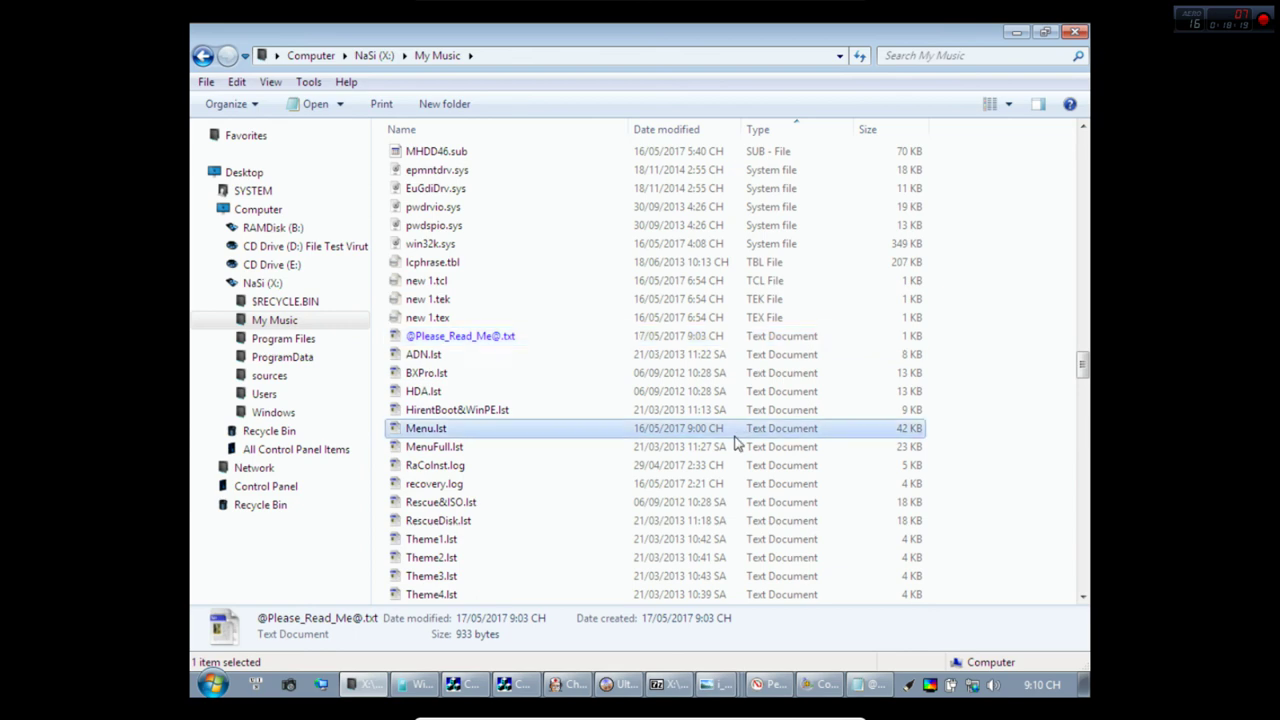
Open the archive TTPQ.wim to check that it is still readable, and examine the remaining files, including the WNCRY ones, down to the list's end.
scroll(735, 444, "down", 5)
scroll(735, 444, "down", 7)
scroll(735, 444, "down", 6)
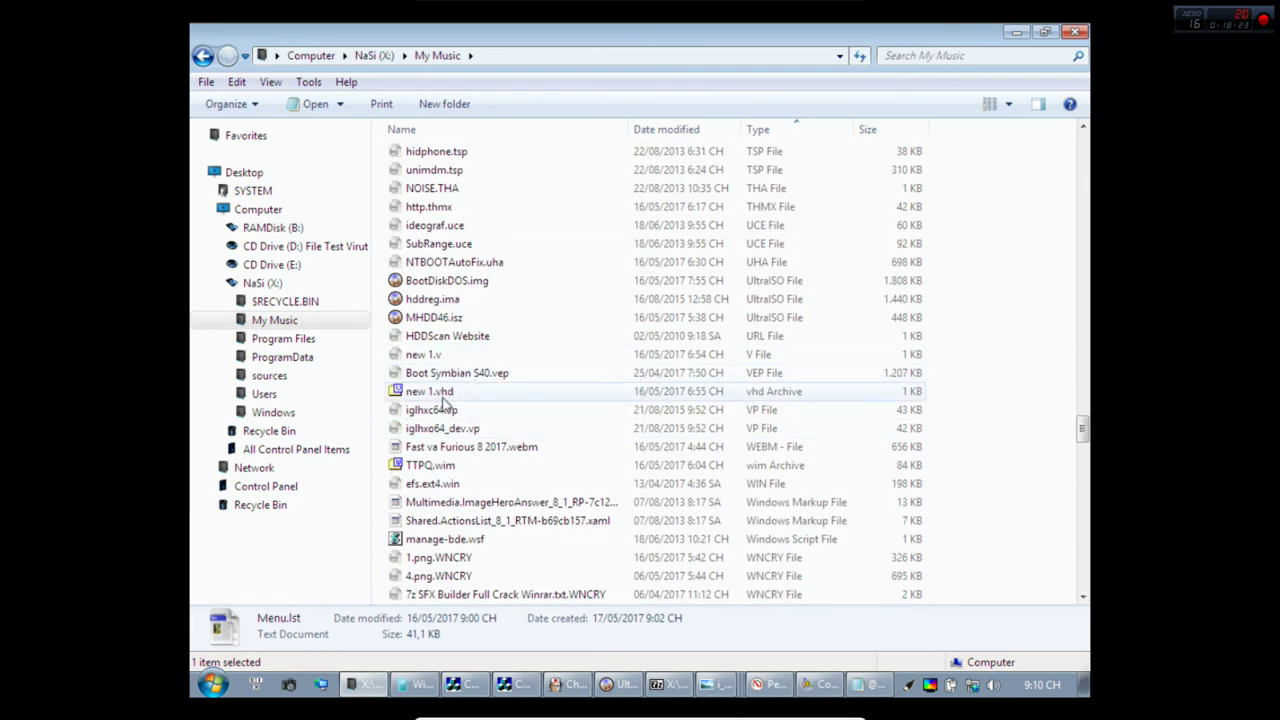
double_click(448, 465)
left_click(834, 263)
scroll(630, 400, "down", 5)
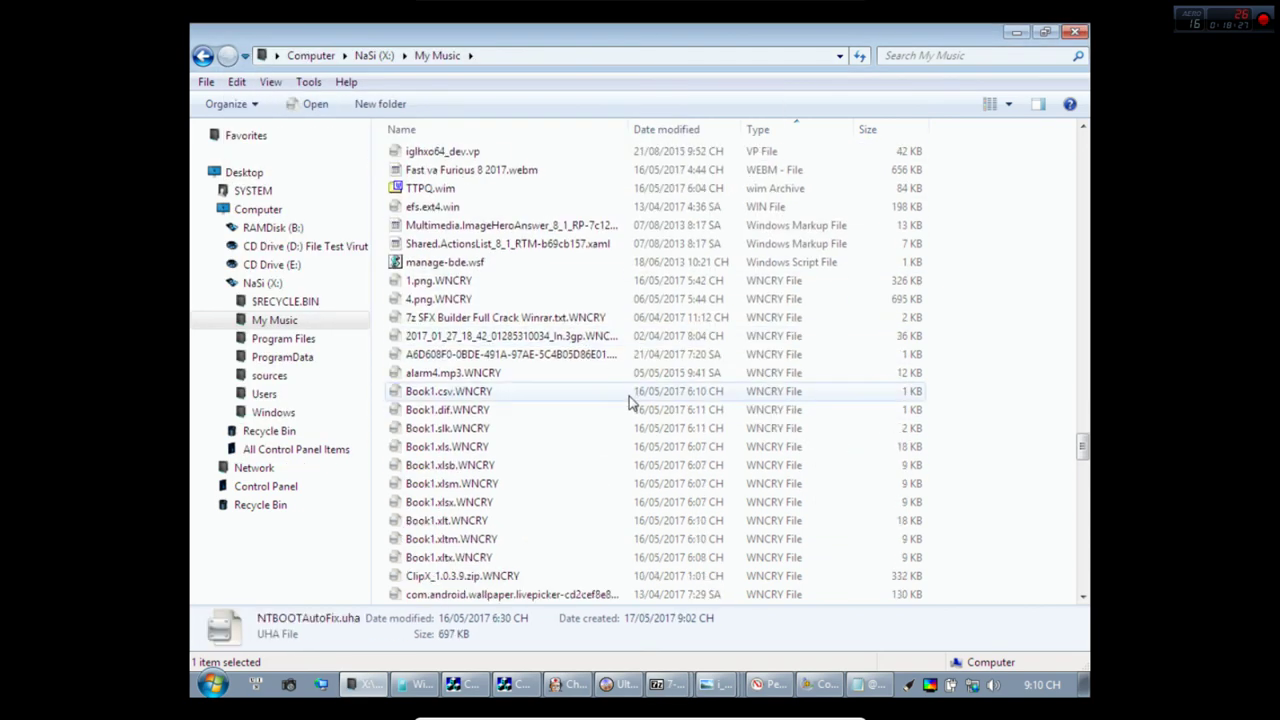
scroll(630, 400, "down", 10)
scroll(630, 400, "down", 20)
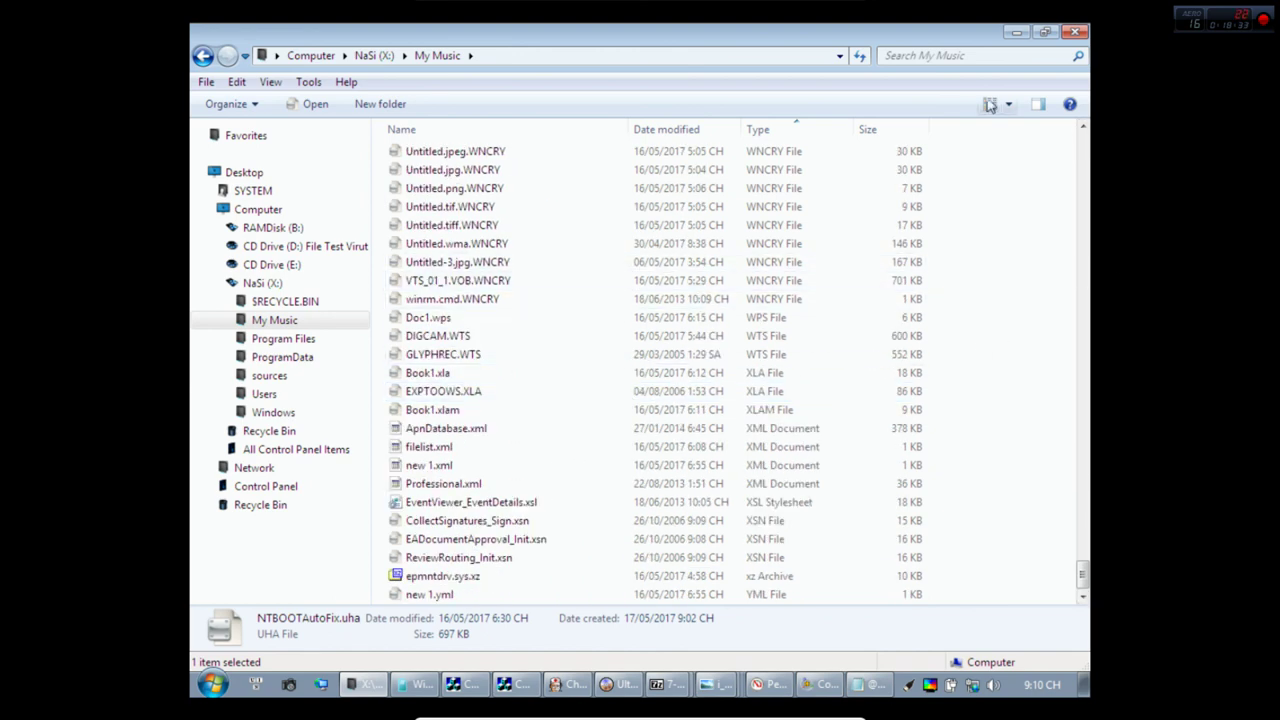
left_click(1022, 38)
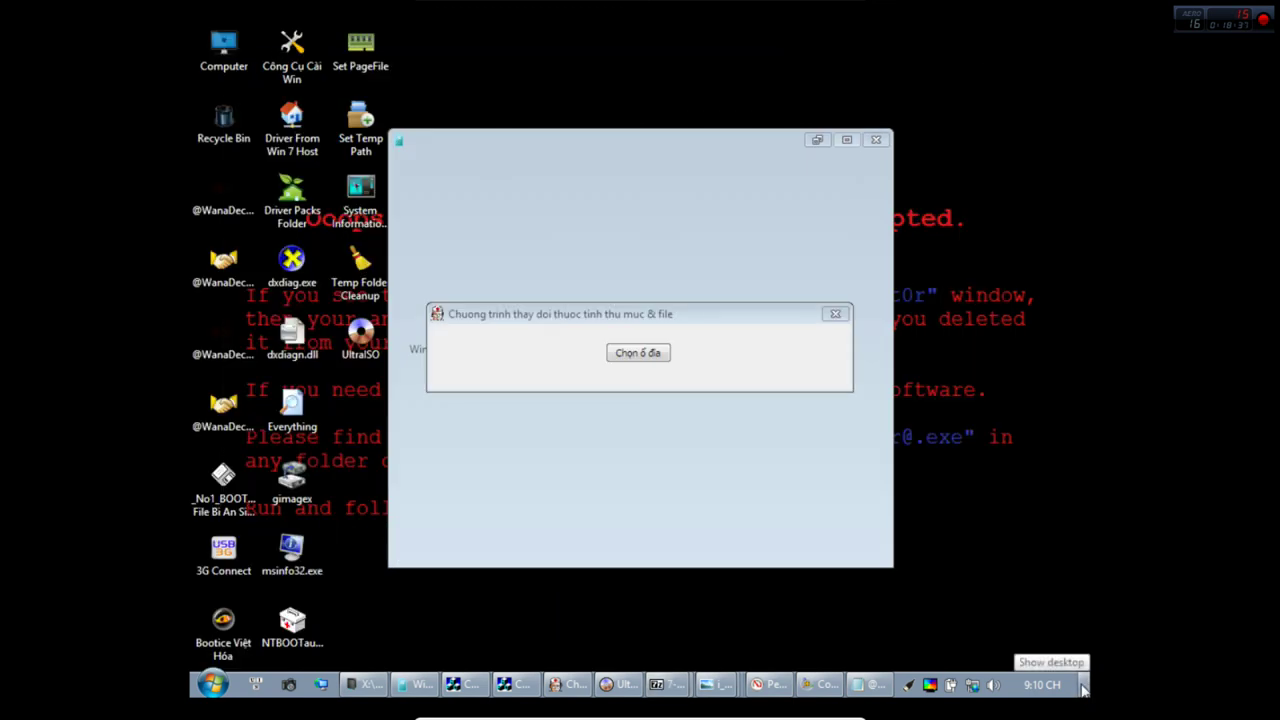
left_click(1083, 686)
double_click(230, 272)
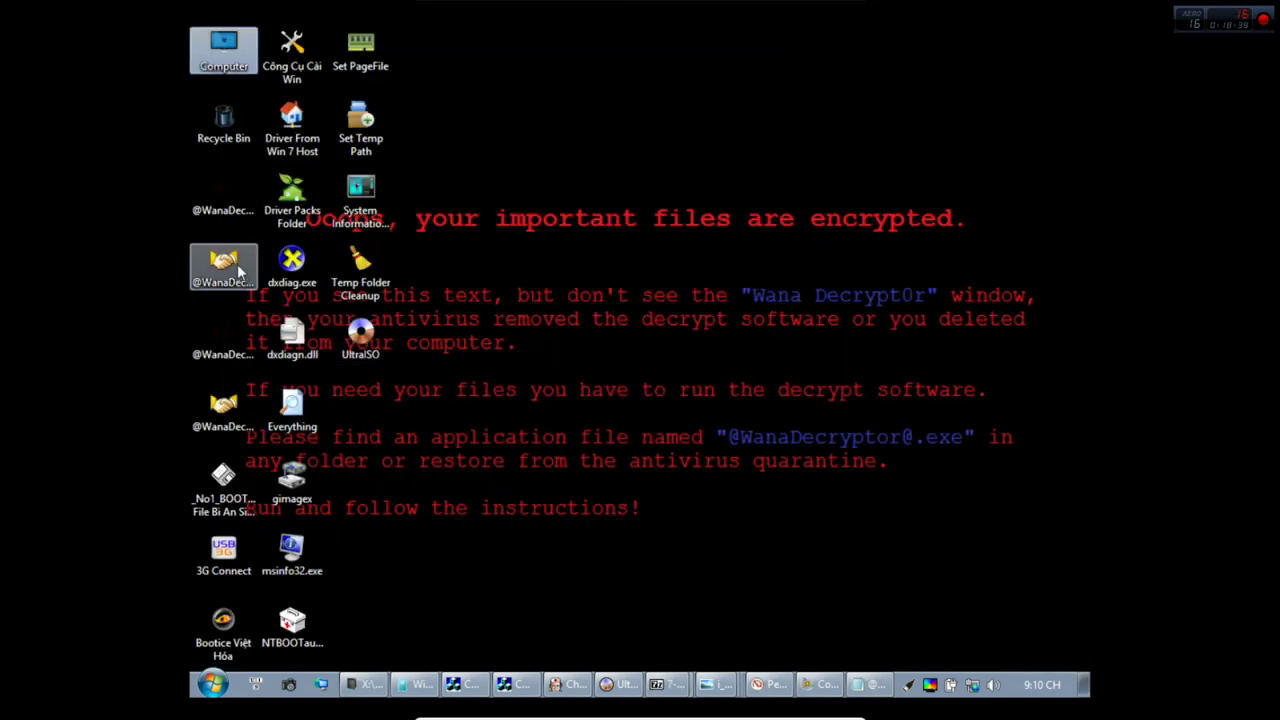
left_click(924, 110)
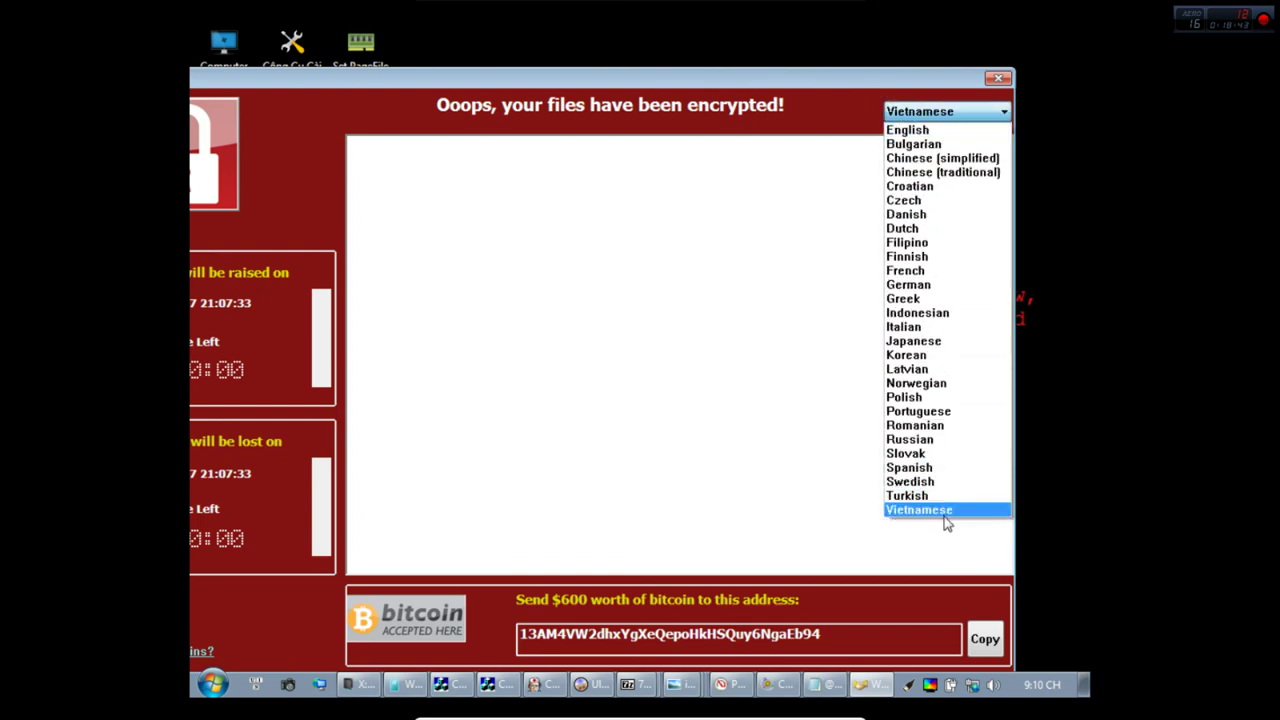
left_click(943, 511)
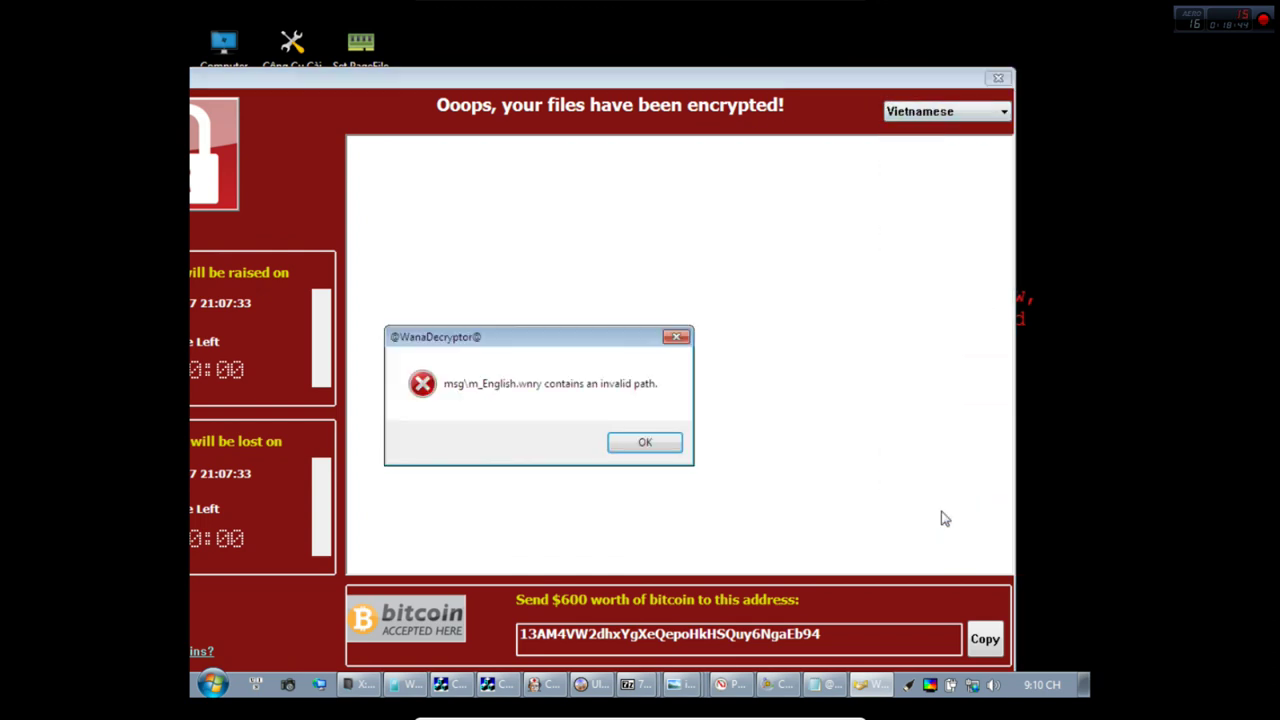
left_click(645, 445)
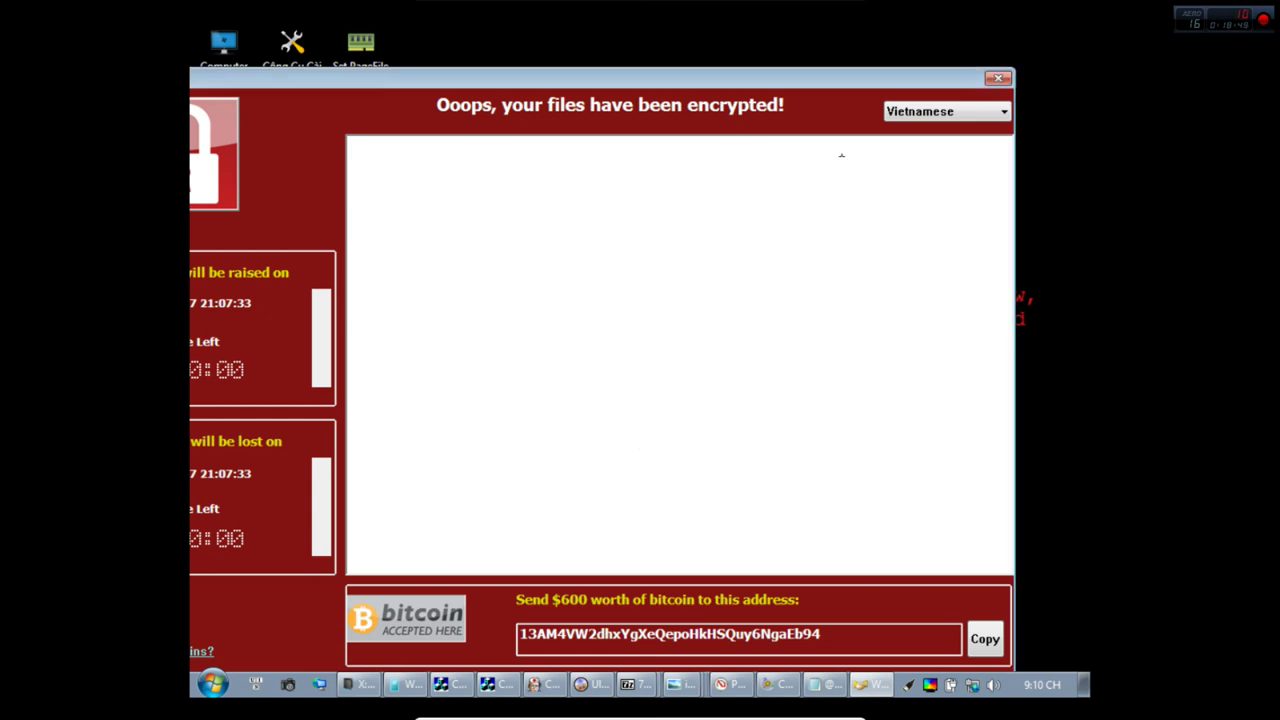
left_click(997, 79)
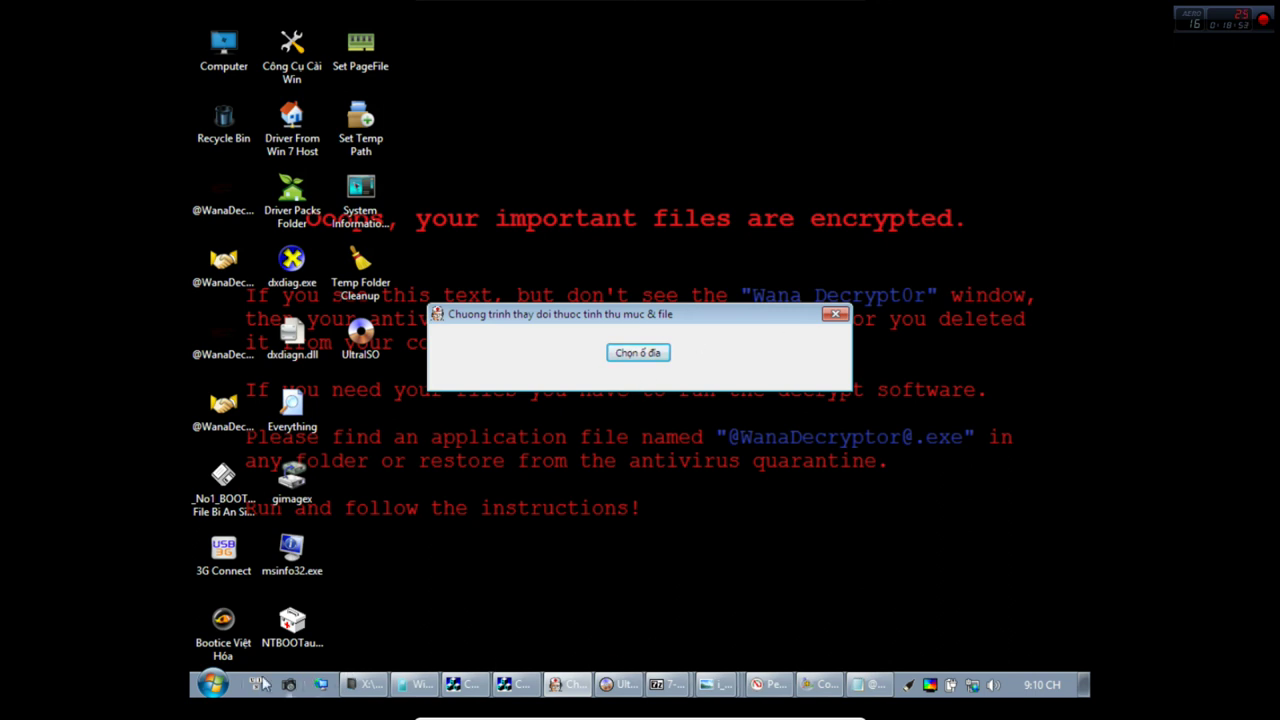
Shut down the infected Windows PE virtual machine.
left_click(212, 684)
left_click(260, 629)
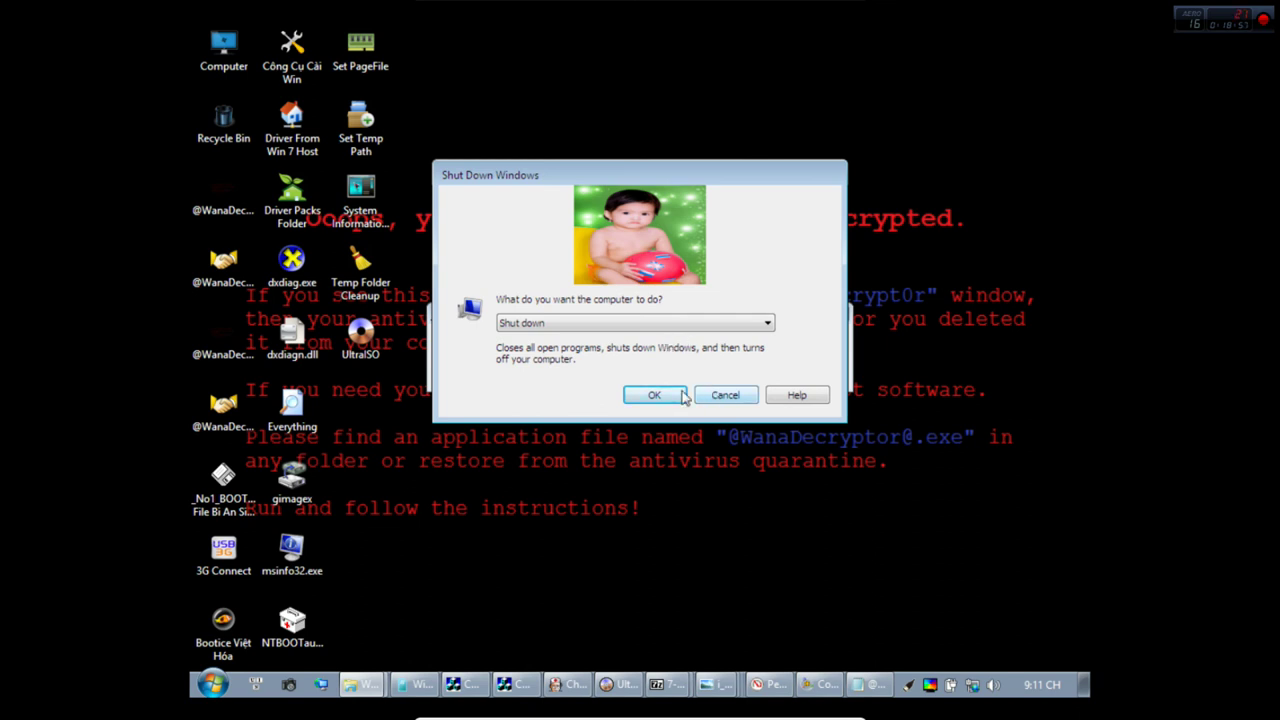
left_click(654, 395)
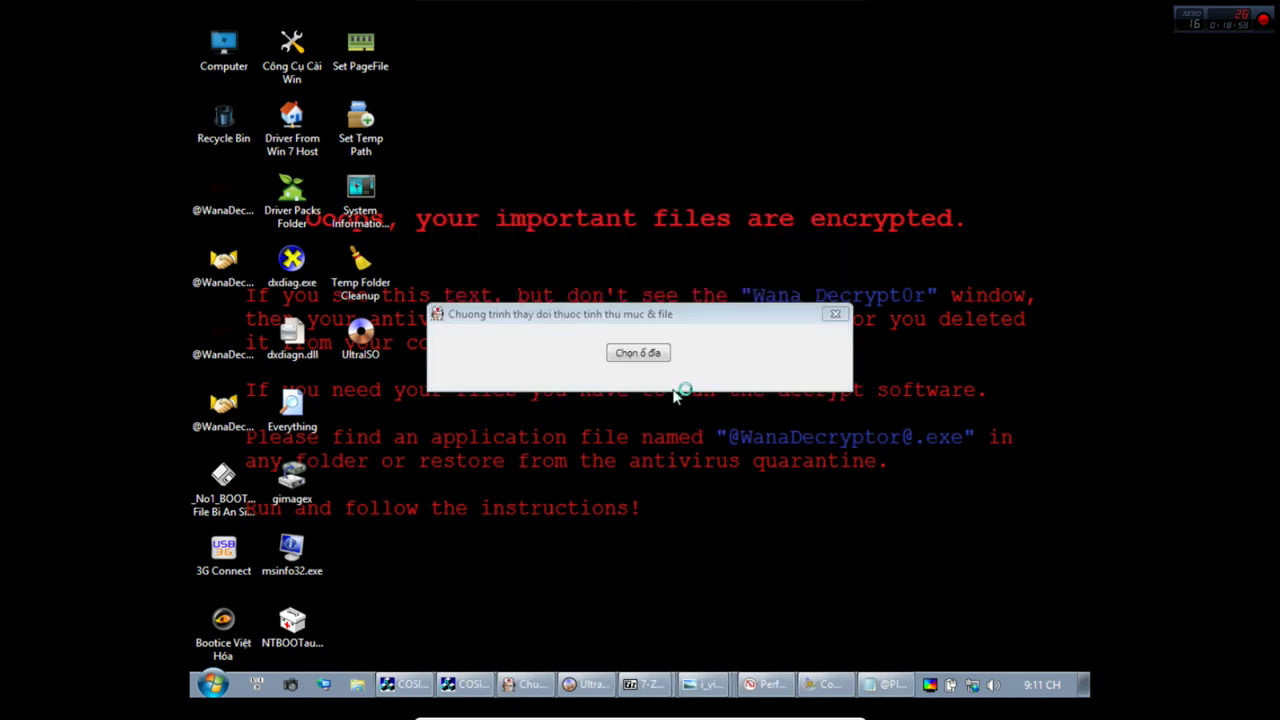